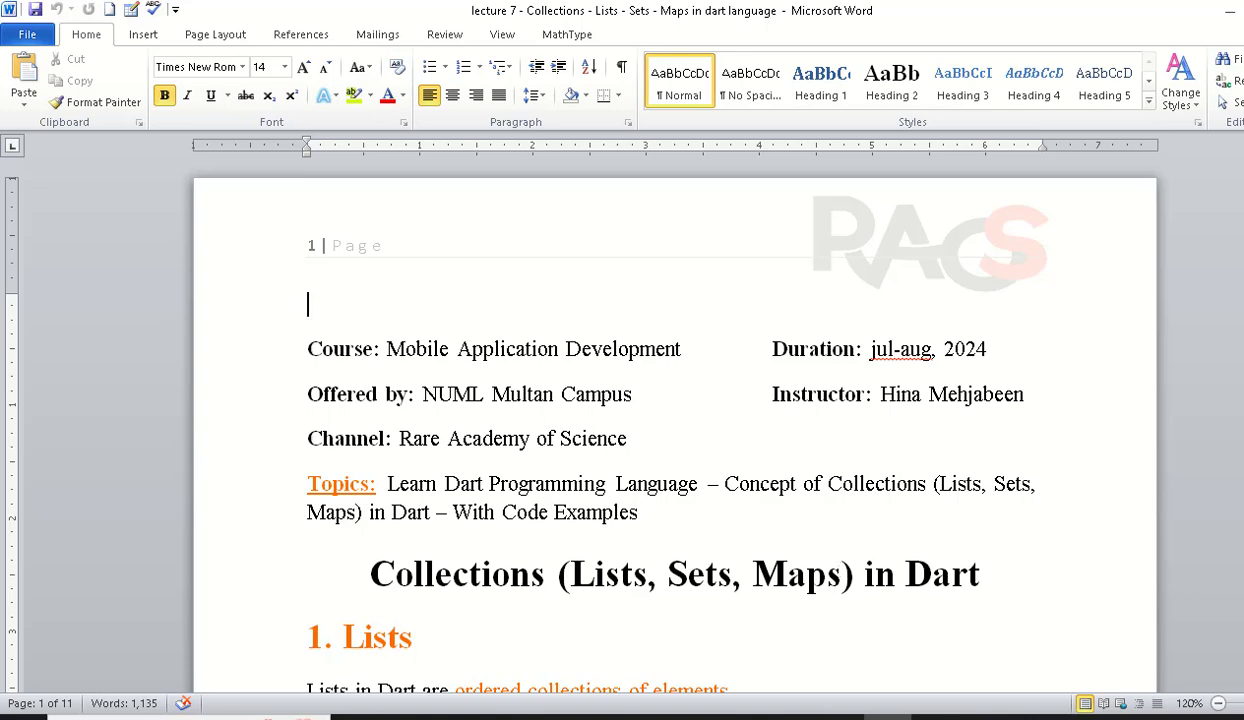
# Step: Scroll to the '1. Lists' section and place the caret after the Lists definition sentence
pyautogui.scroll(-1, 675, 420)
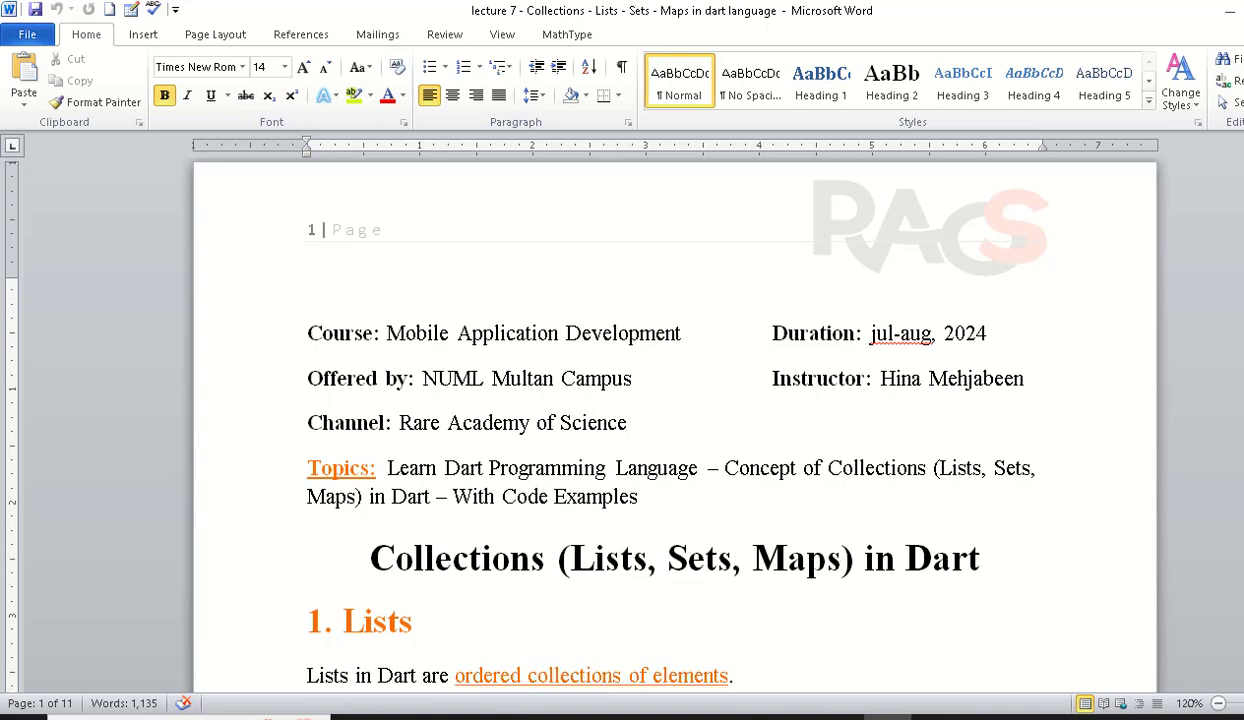
pyautogui.scroll(-1, 675, 420)
pyautogui.scroll(-2, 675, 420)
pyautogui.scroll(-2, 675, 420)
pyautogui.scroll(-1, 675, 420)
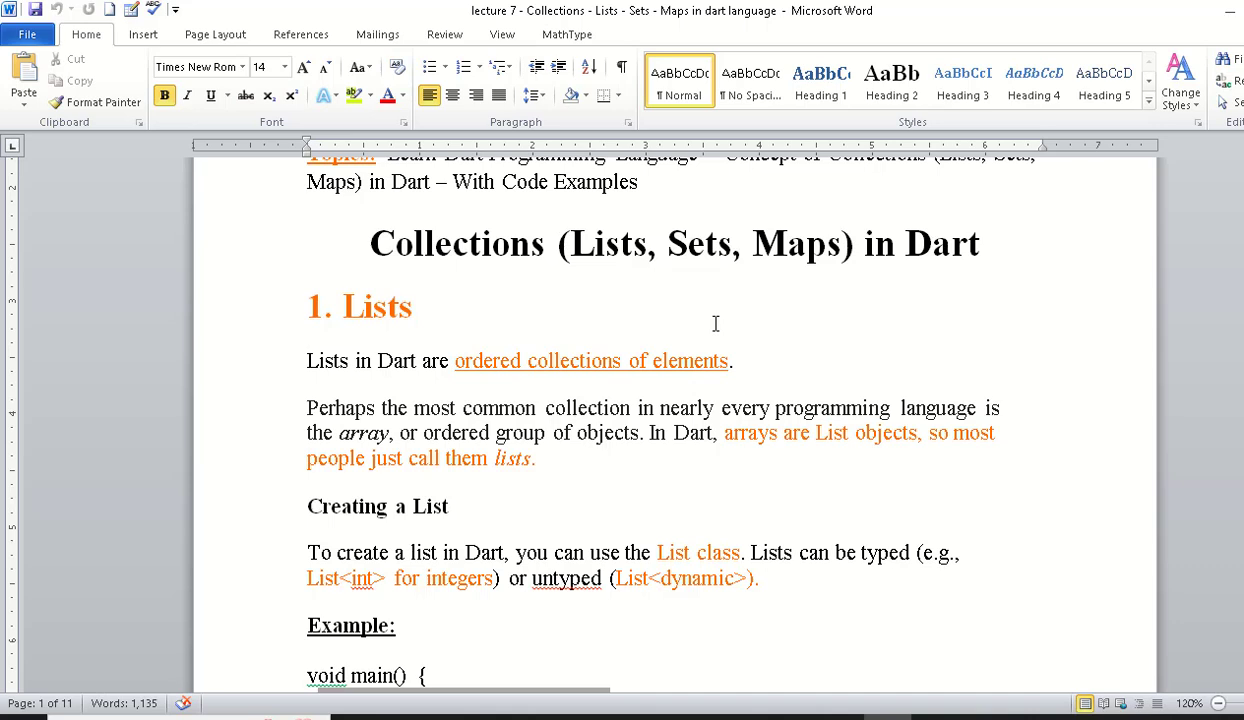
pyautogui.click(753, 376)
pyautogui.scroll(-1, 675, 415)
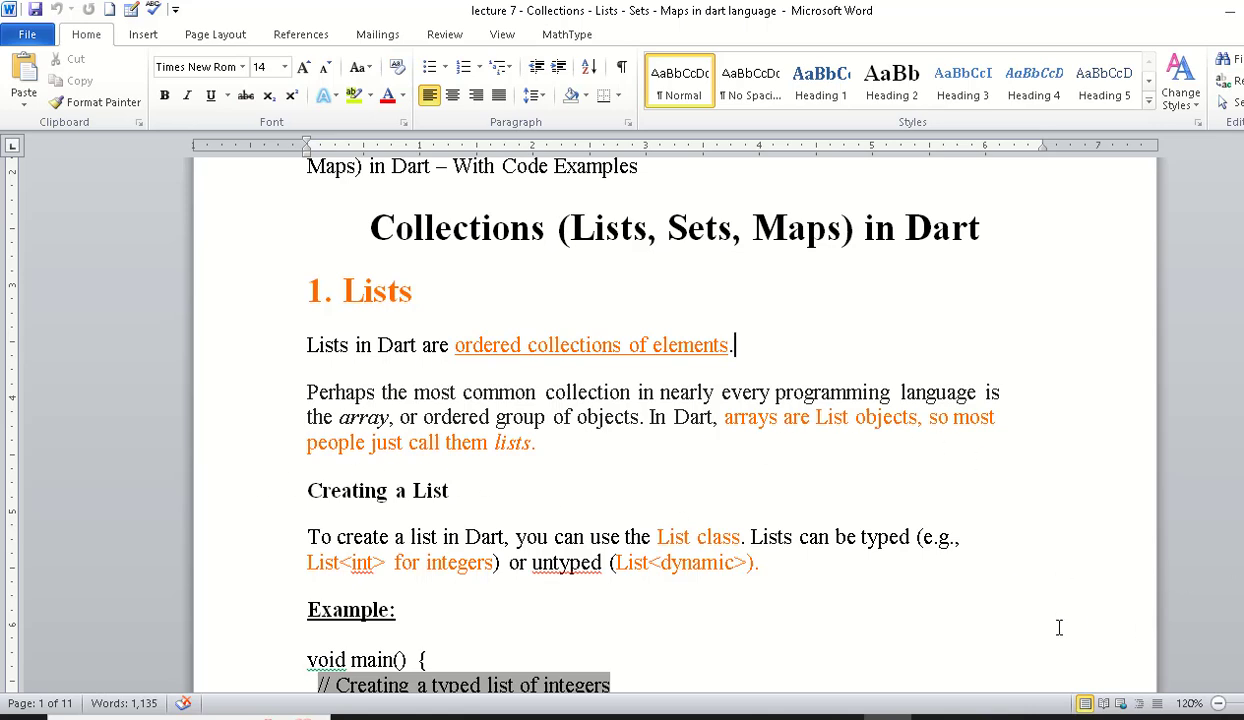
# Step: Scroll to the Creating a List example and highlight the phrase 'List class'
pyautogui.scroll(-1, 675, 420)
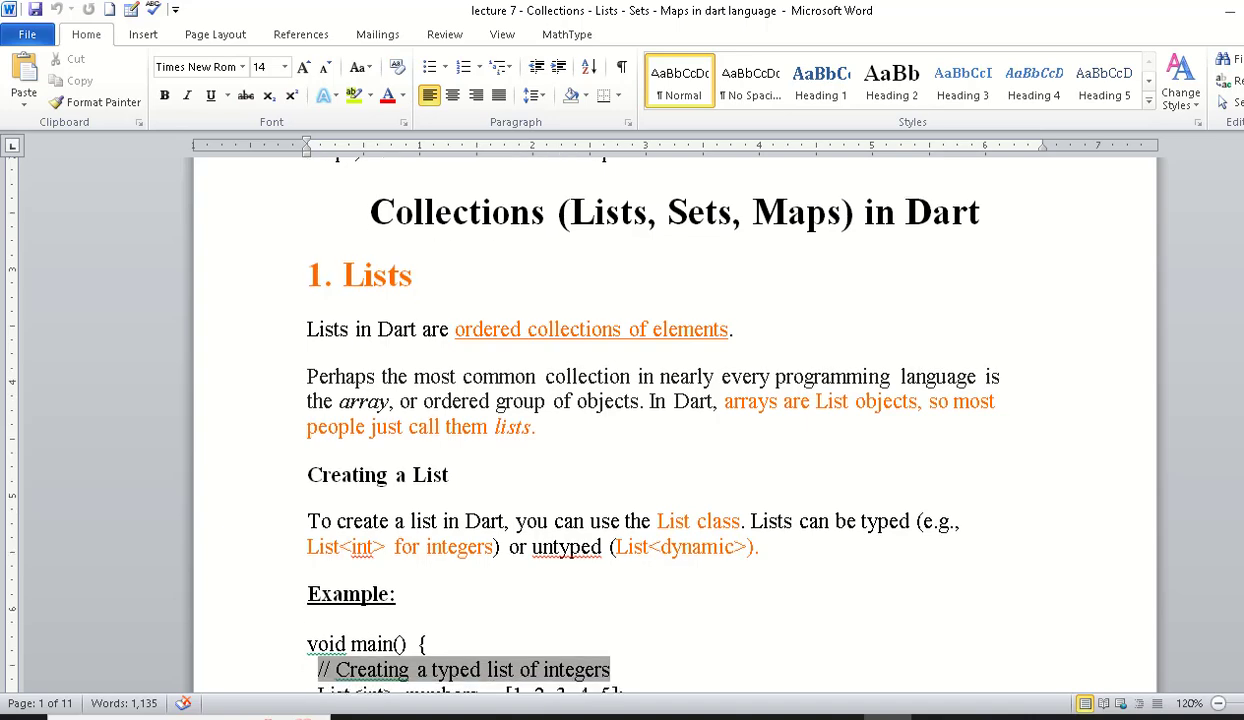
pyautogui.scroll(-1, 675, 420)
pyautogui.scroll(-1, 675, 420)
pyautogui.scroll(-1, 675, 420)
pyautogui.scroll(-1, 1034, 443)
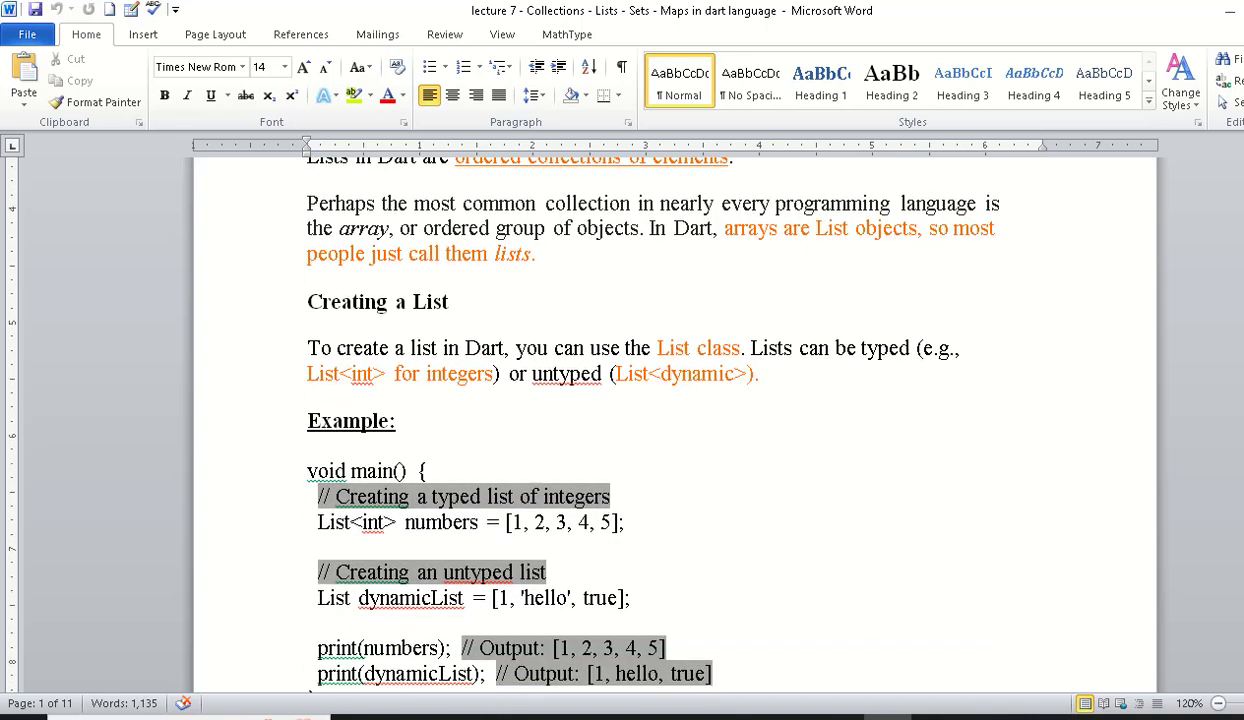
pyautogui.scroll(-1, 1034, 443)
pyautogui.scroll(-1, 1034, 443)
pyautogui.scroll(-1, 1034, 443)
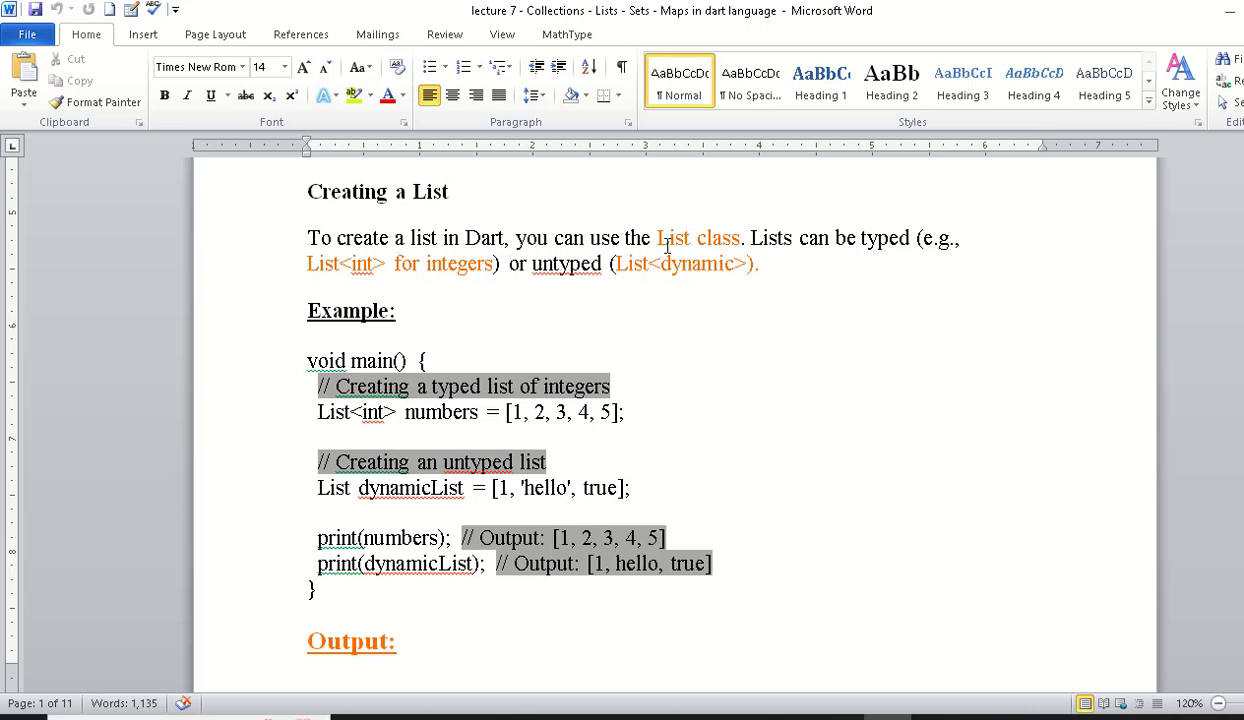
pyautogui.moveTo(656, 240); pyautogui.dragTo(740, 240)
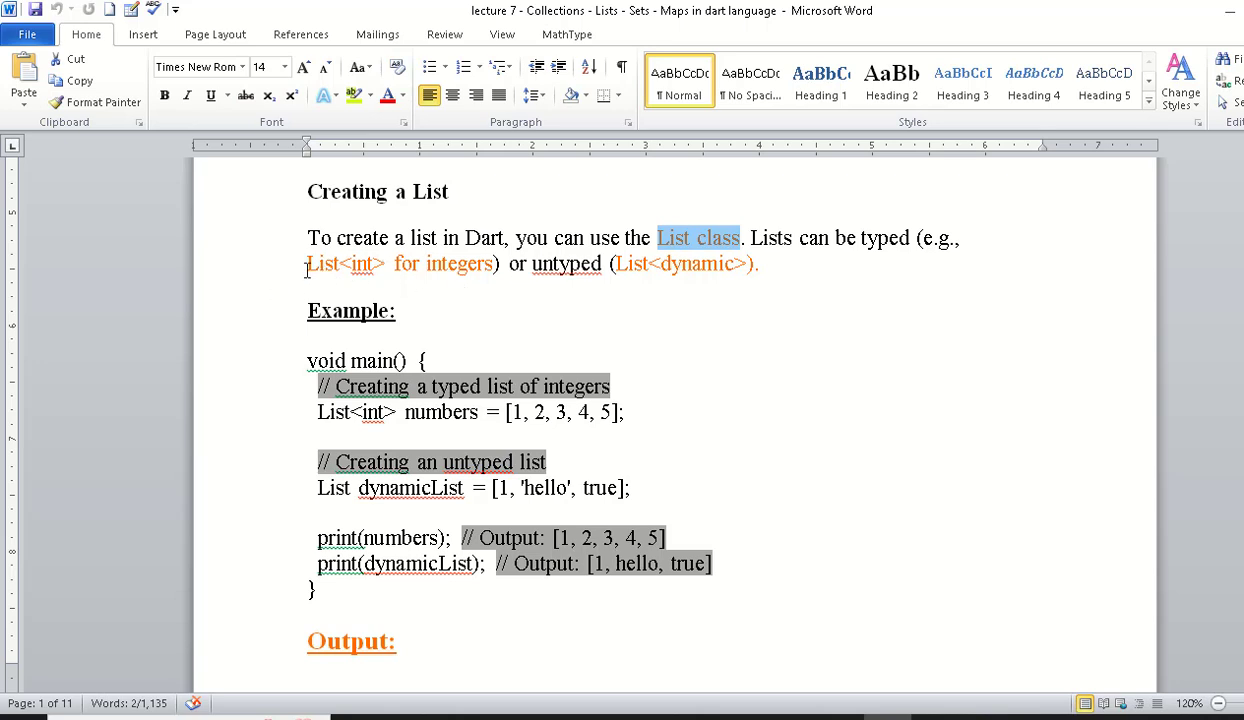
# Step: Highlight List<int>, int and List<dynamic> in the typed and untyped list examples
pyautogui.moveTo(308, 264); pyautogui.dragTo(372, 268)
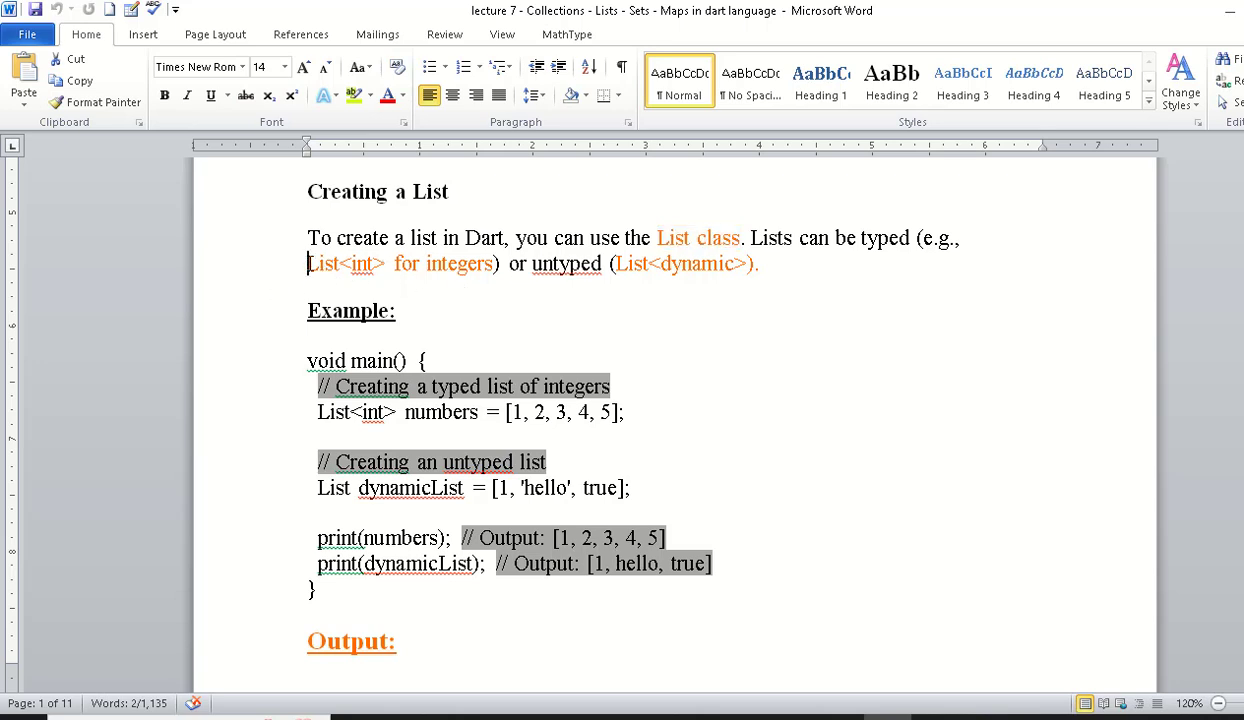
pyautogui.click(325, 268)
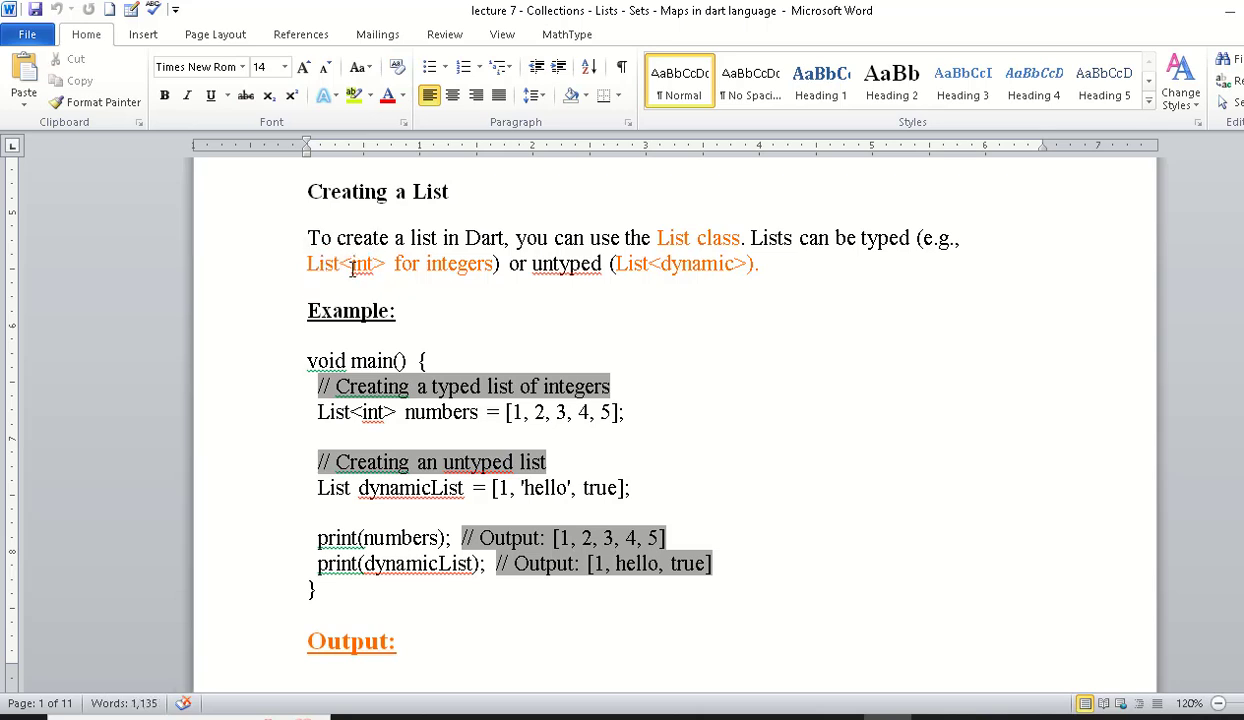
pyautogui.moveTo(351, 268); pyautogui.dragTo(373, 268)
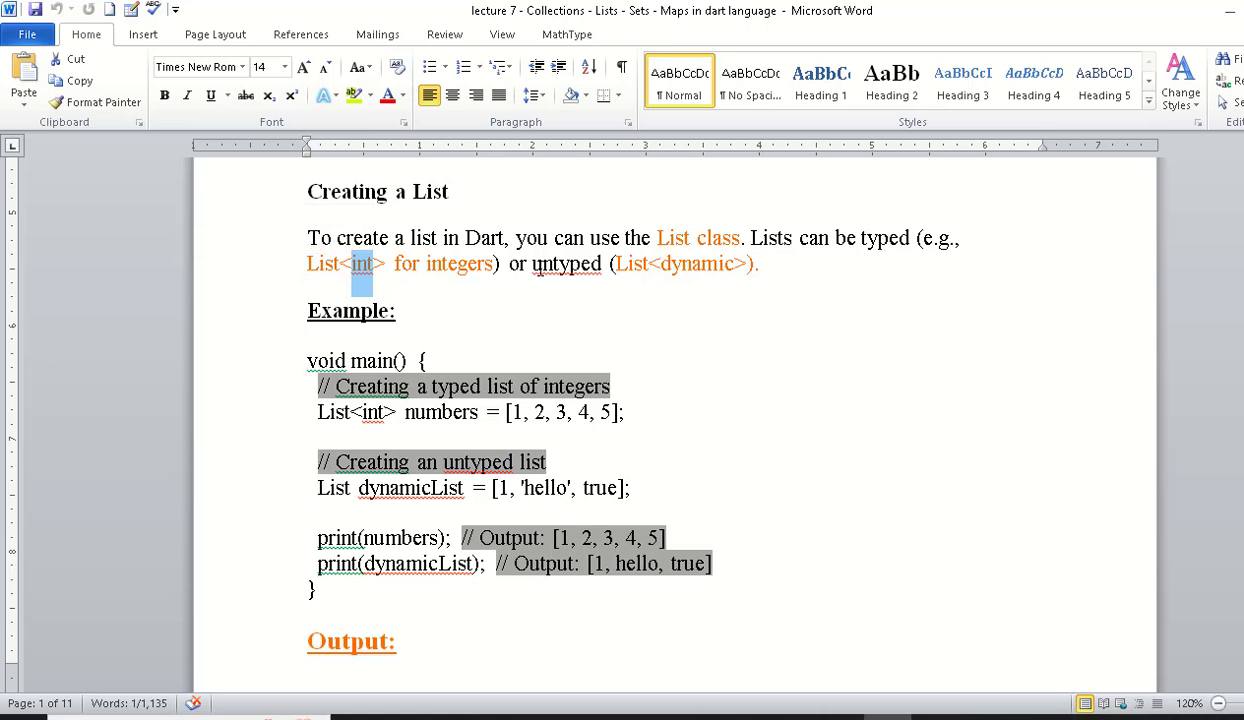
pyautogui.moveTo(542, 268); pyautogui.dragTo(725, 265)
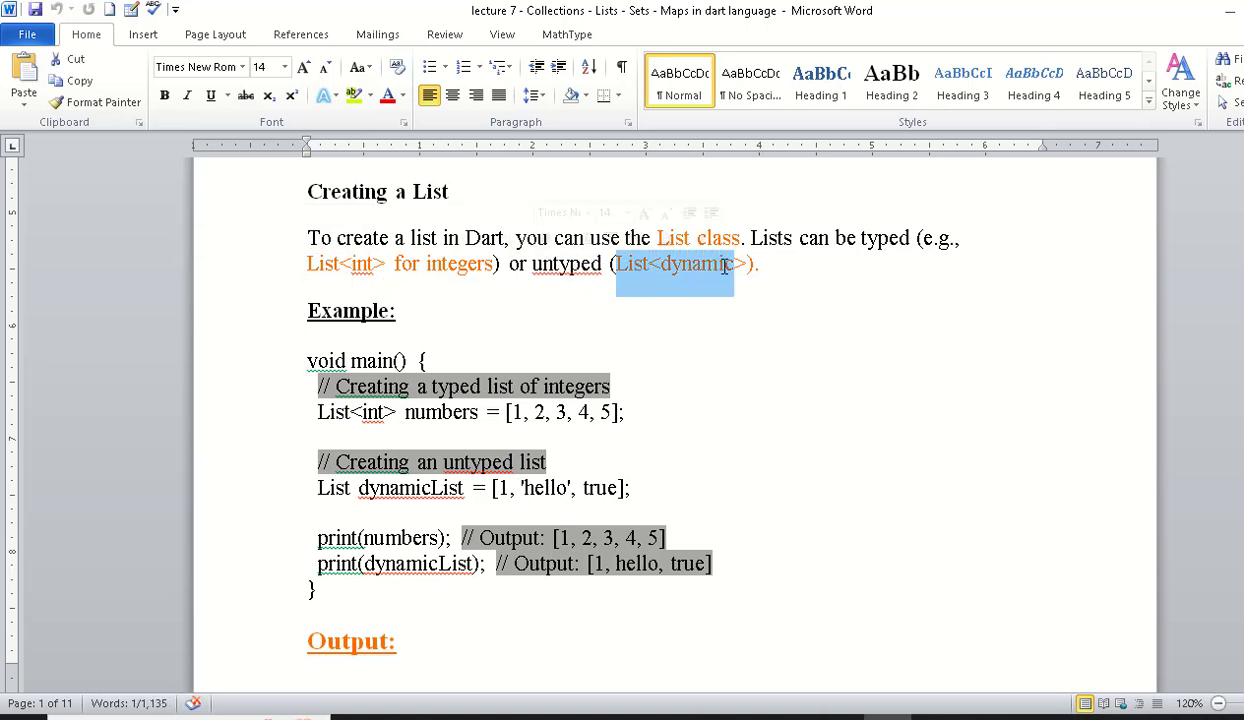
pyautogui.click(630, 300)
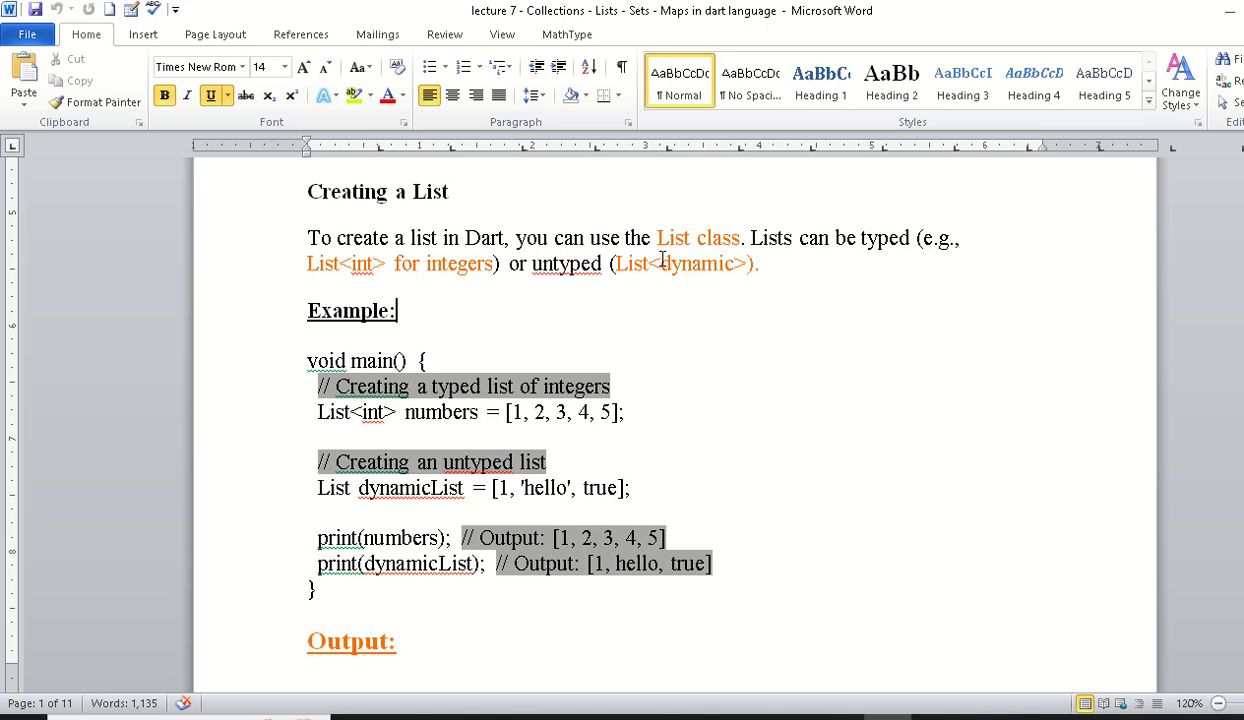
pyautogui.click(357, 263)
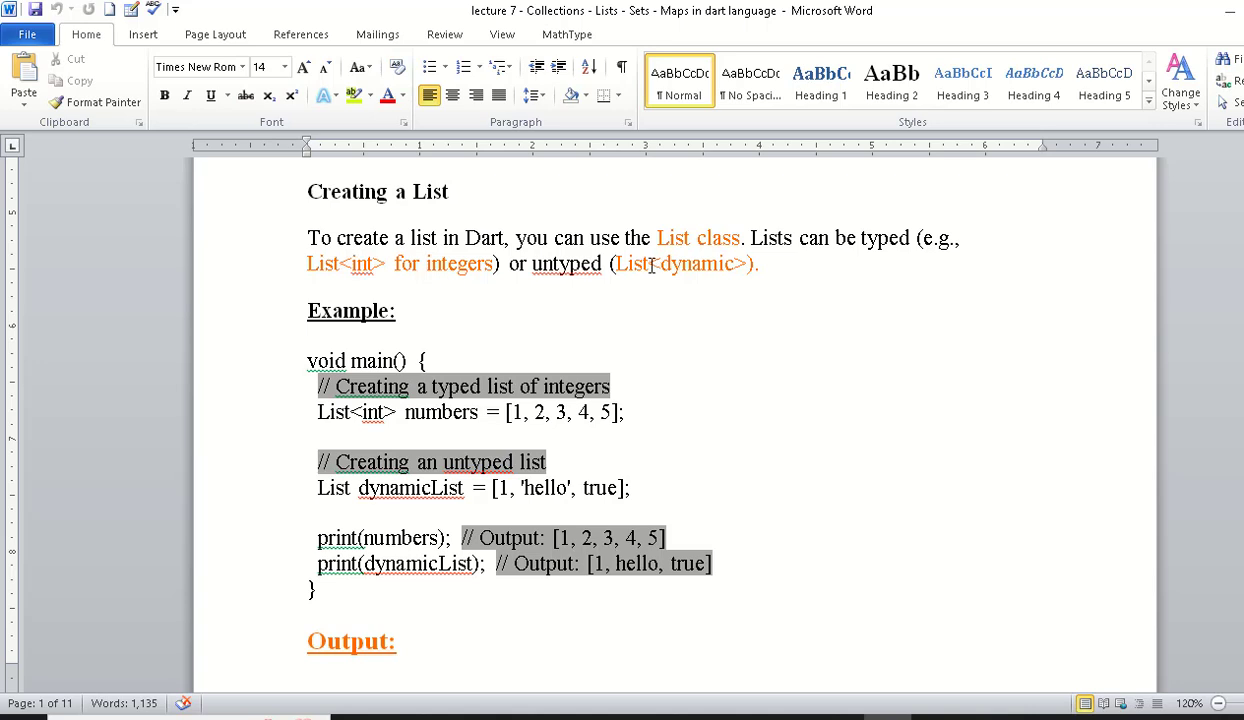
pyautogui.moveTo(650, 264); pyautogui.dragTo(616, 264)
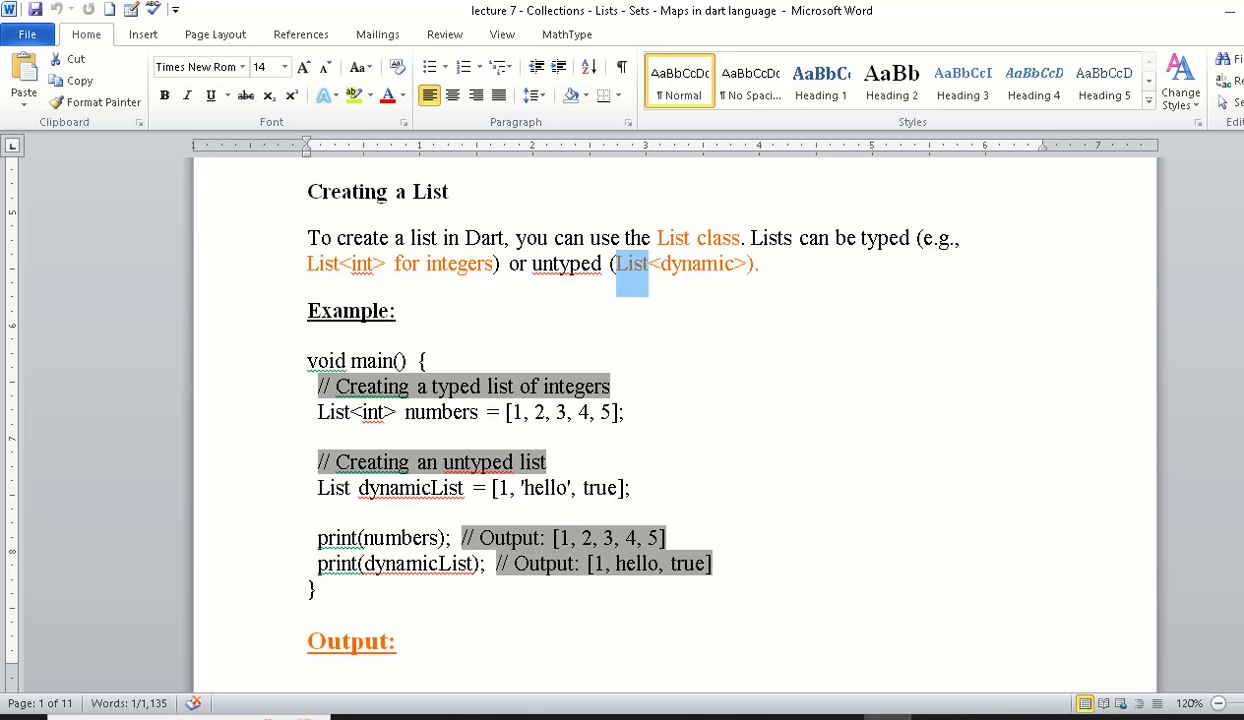
pyautogui.scroll(-2, 675, 400)
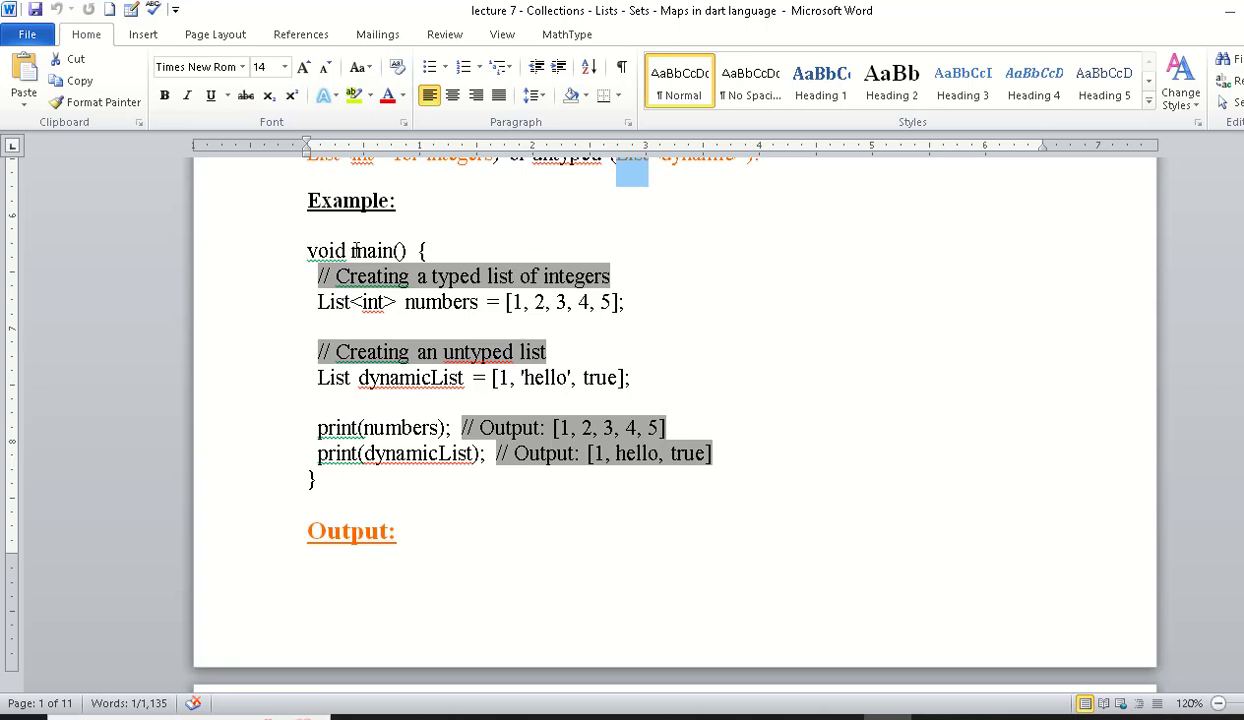
# Step: Highlight the typed-list comment, List<int>, int and the values [1, 2, 3, 4, 5]
pyautogui.moveTo(316, 277); pyautogui.dragTo(614, 283)
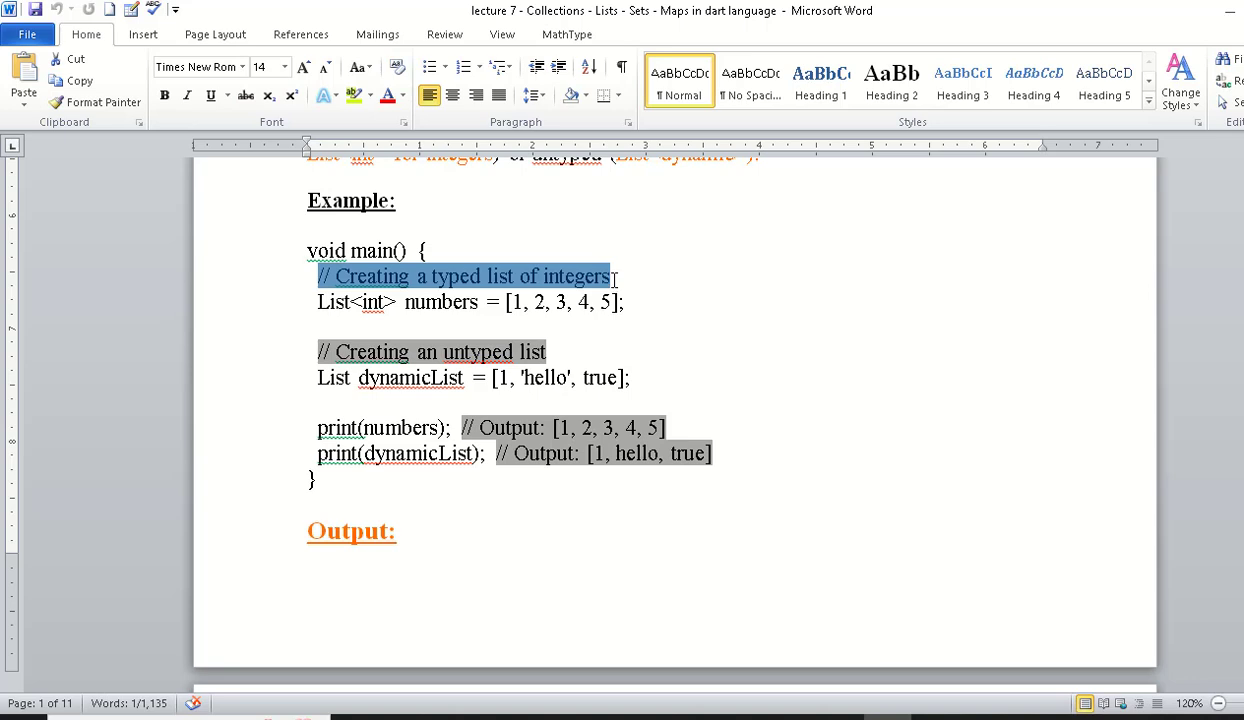
pyautogui.moveTo(314, 307); pyautogui.dragTo(480, 303)
pyautogui.click(379, 304)
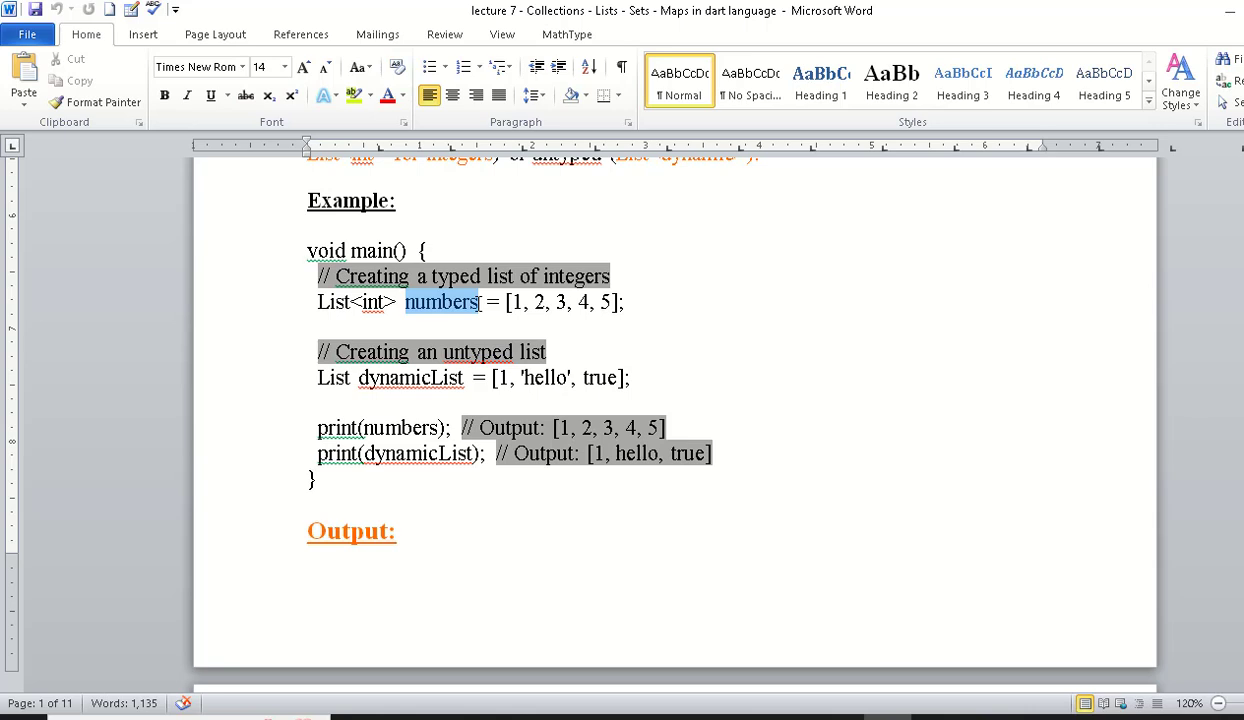
pyautogui.moveTo(360, 304); pyautogui.dragTo(382, 304)
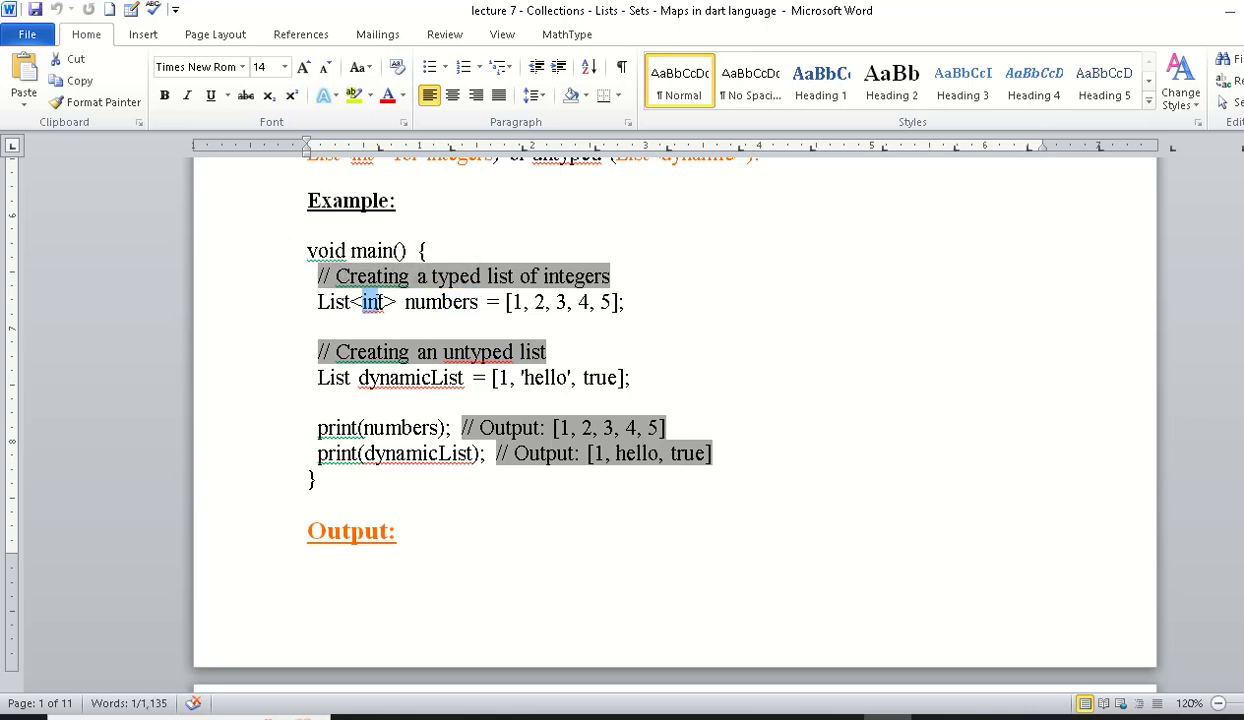
pyautogui.moveTo(506, 303); pyautogui.dragTo(626, 302)
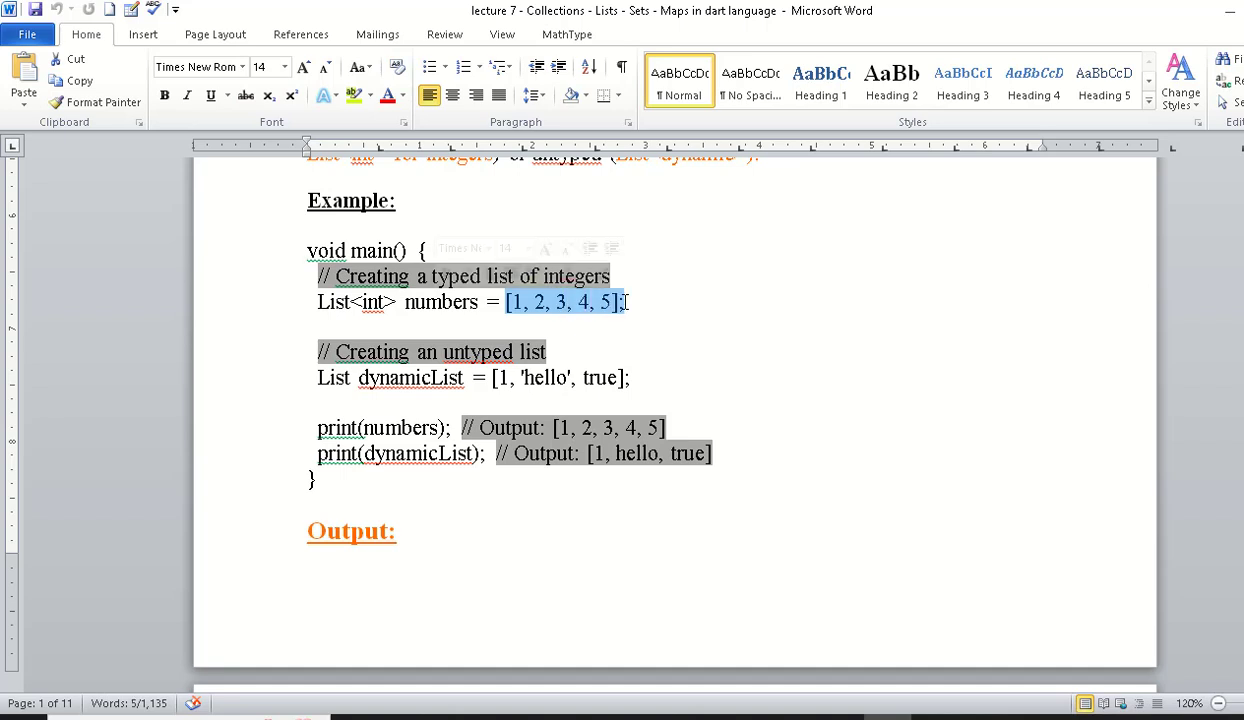
pyautogui.click(601, 320)
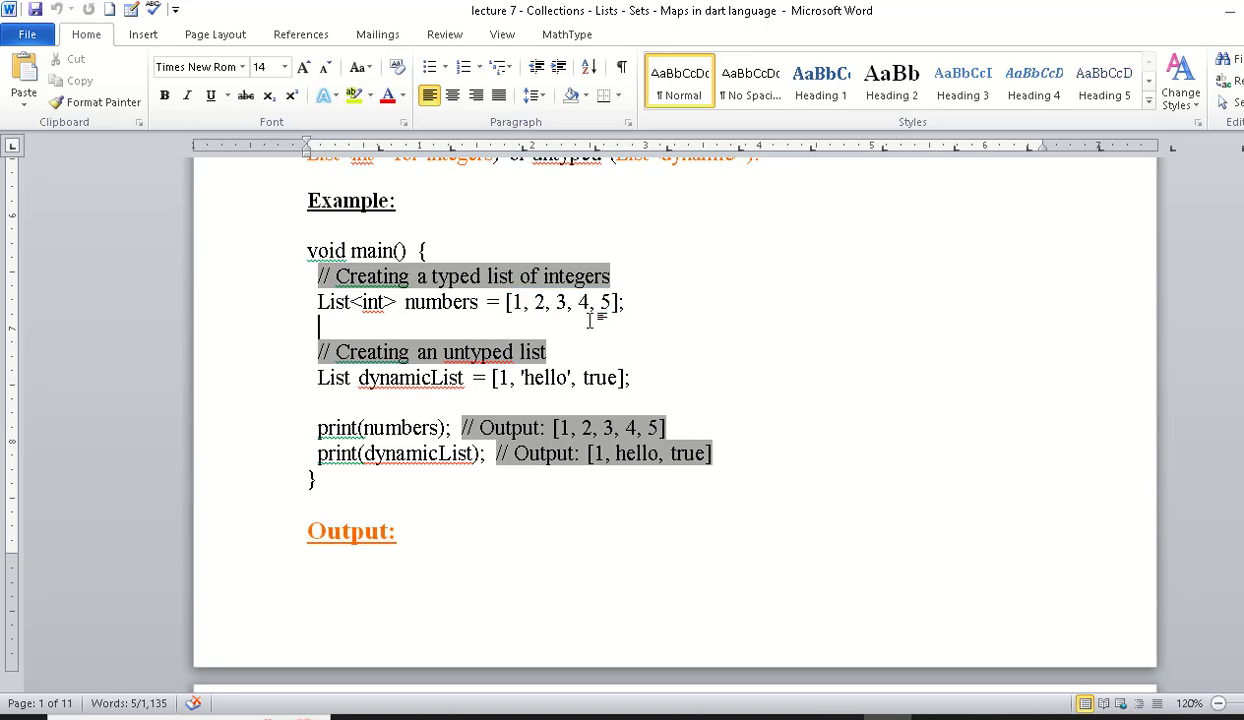
# Step: Highlight the untyped-list comment, the dynamicList variable and its 'hello' and true values
pyautogui.click(549, 351)
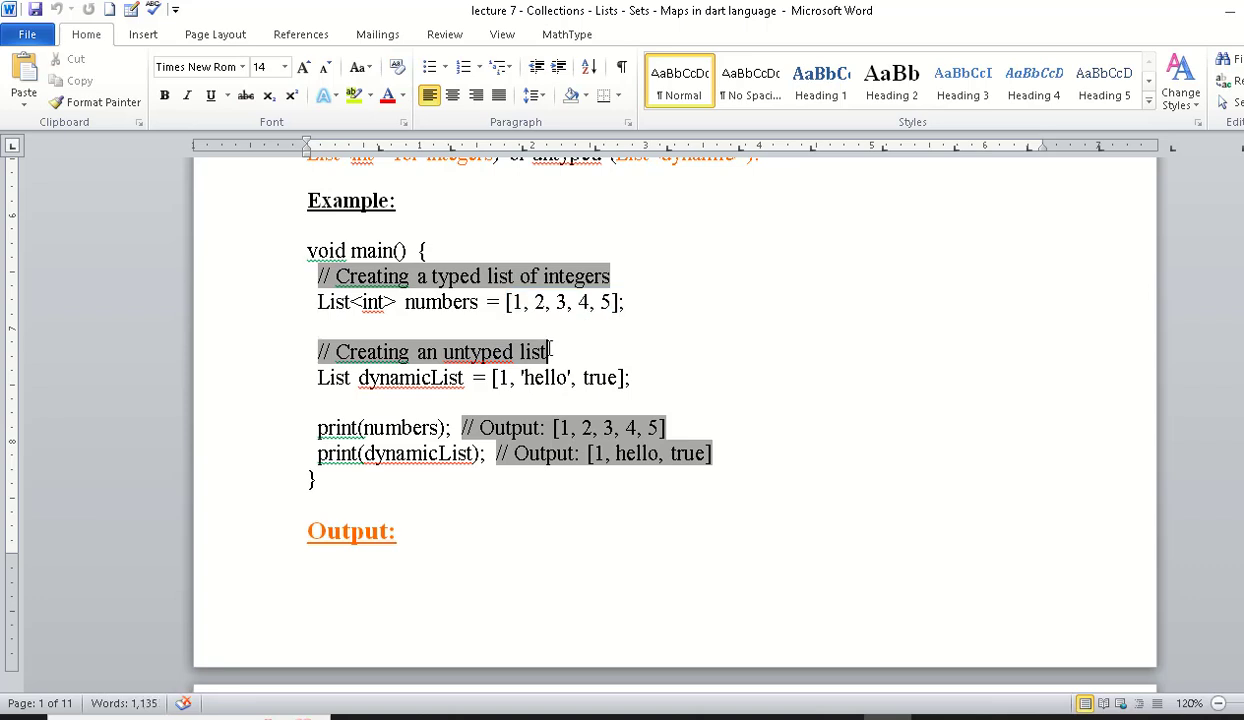
pyautogui.moveTo(549, 351); pyautogui.dragTo(338, 350)
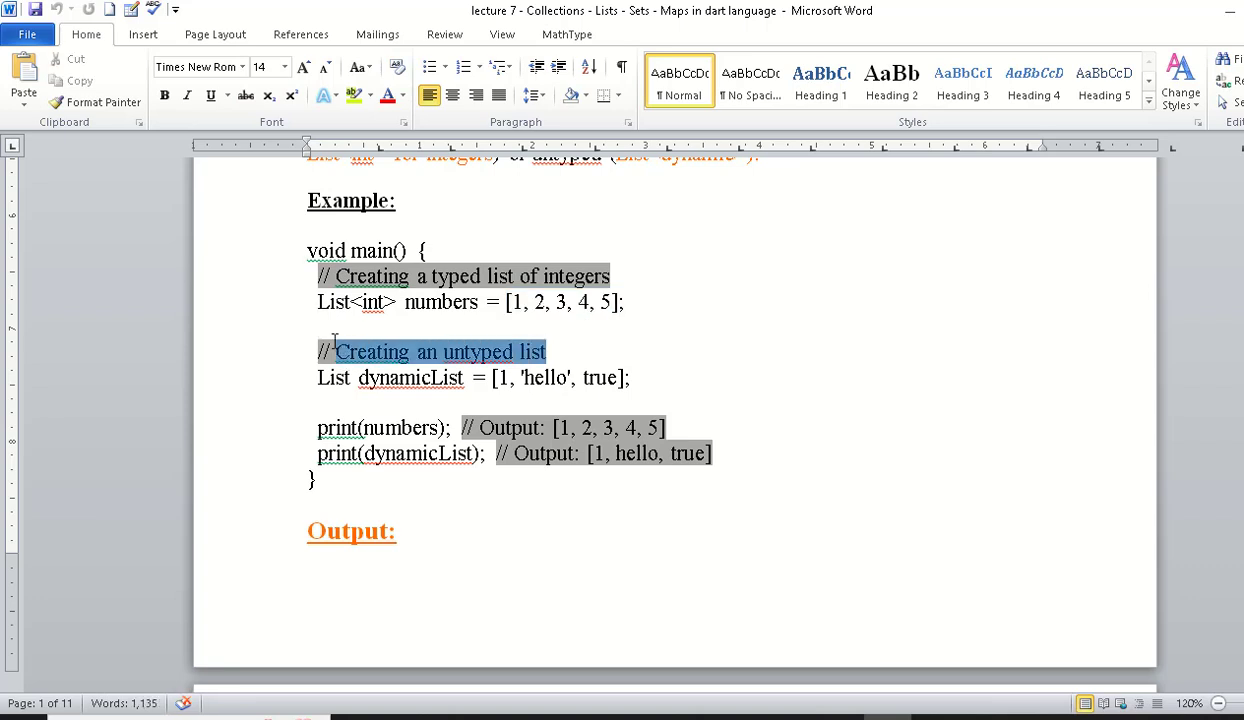
pyautogui.click(314, 392)
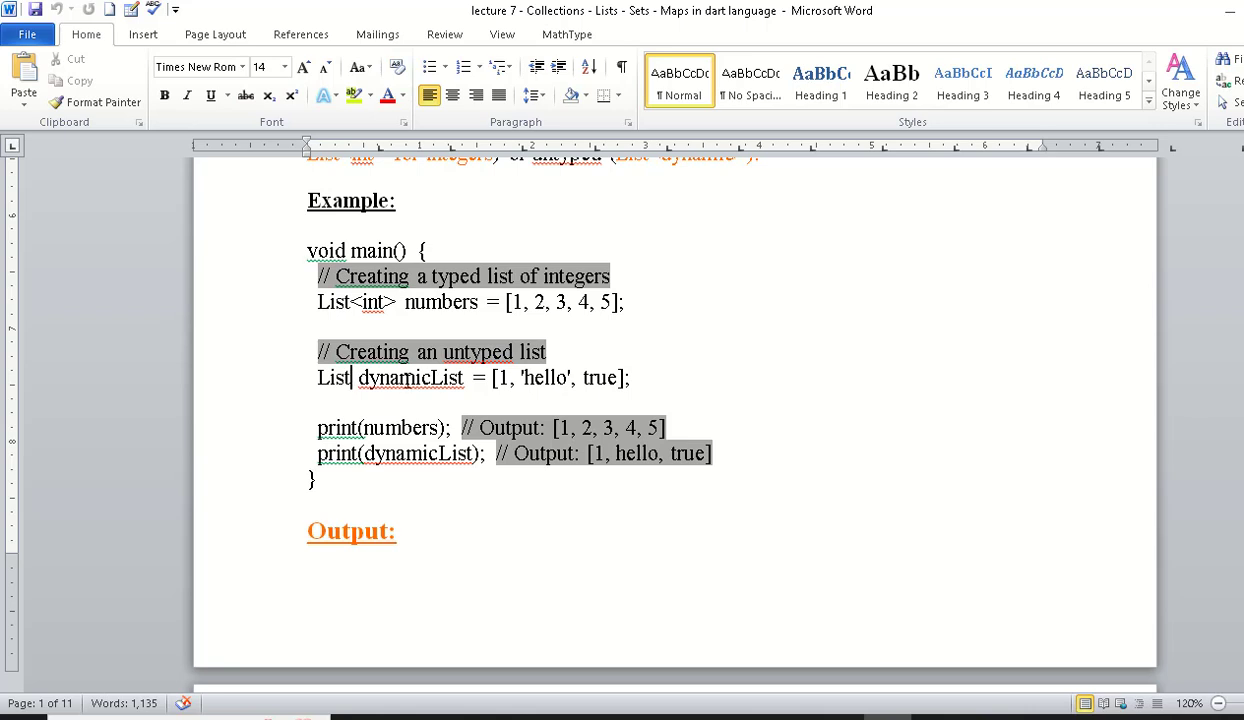
pyautogui.moveTo(359, 377); pyautogui.dragTo(464, 378)
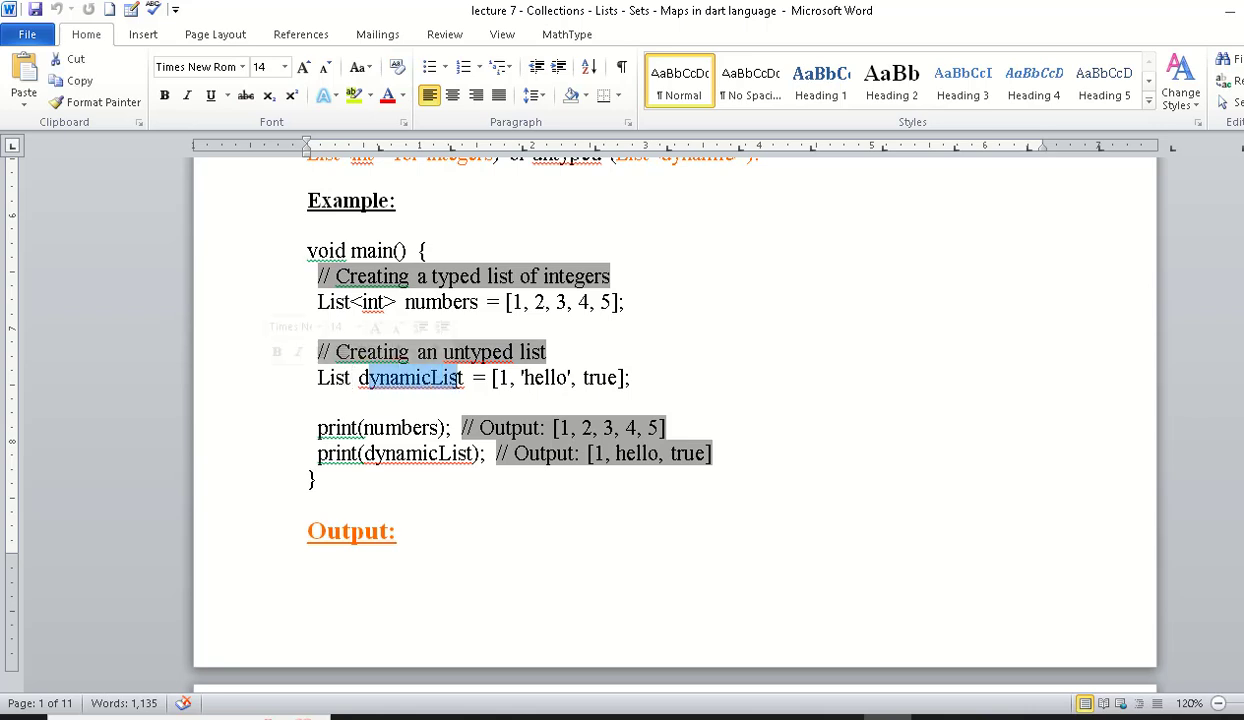
pyautogui.click(498, 377)
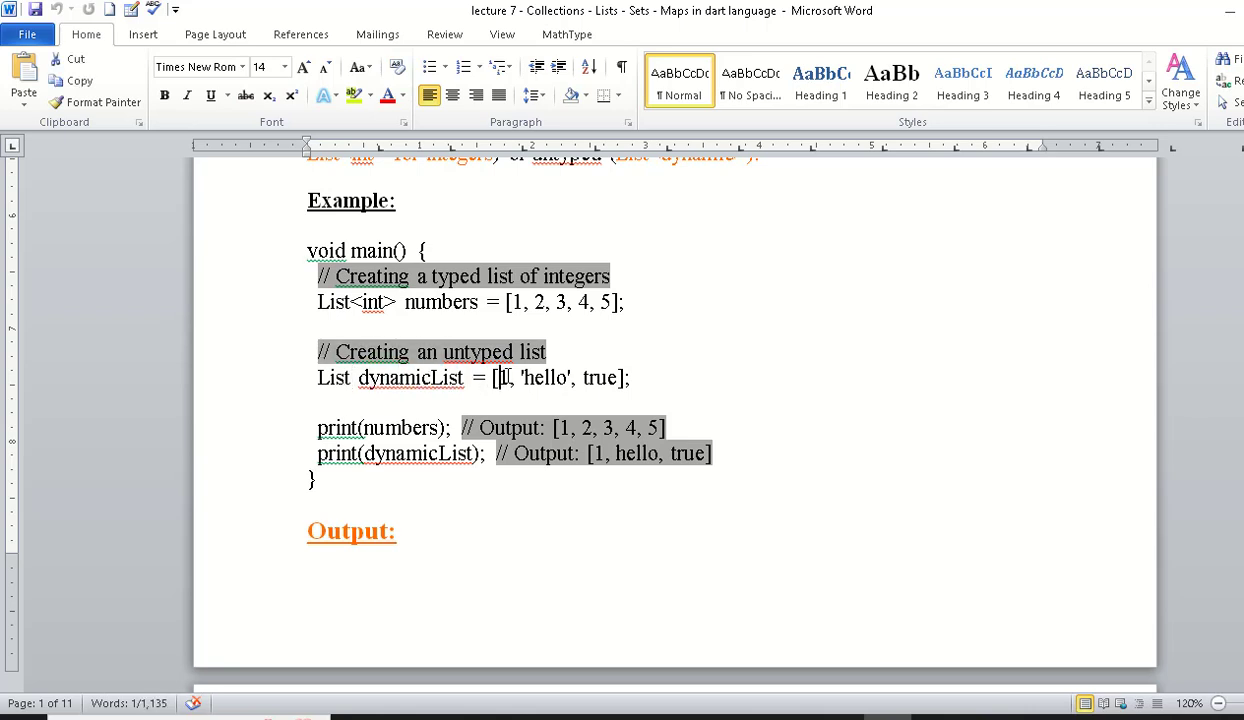
pyautogui.moveTo(535, 377); pyautogui.dragTo(617, 377)
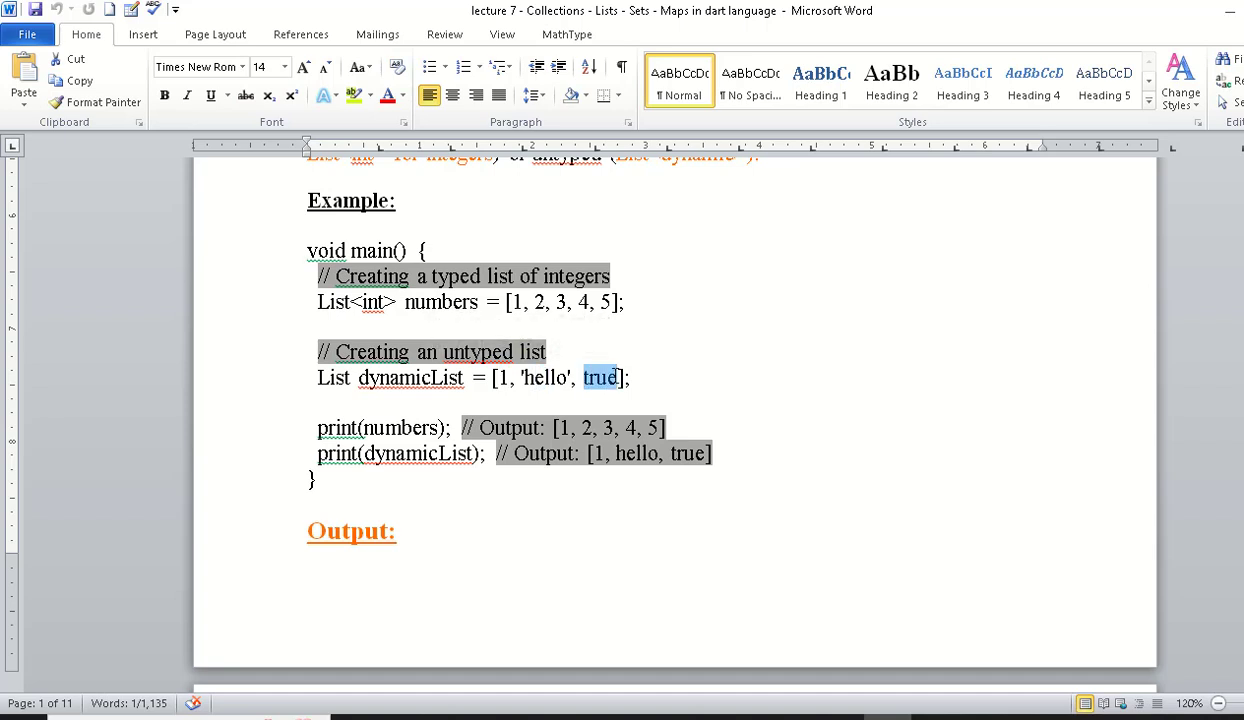
pyautogui.click(633, 381)
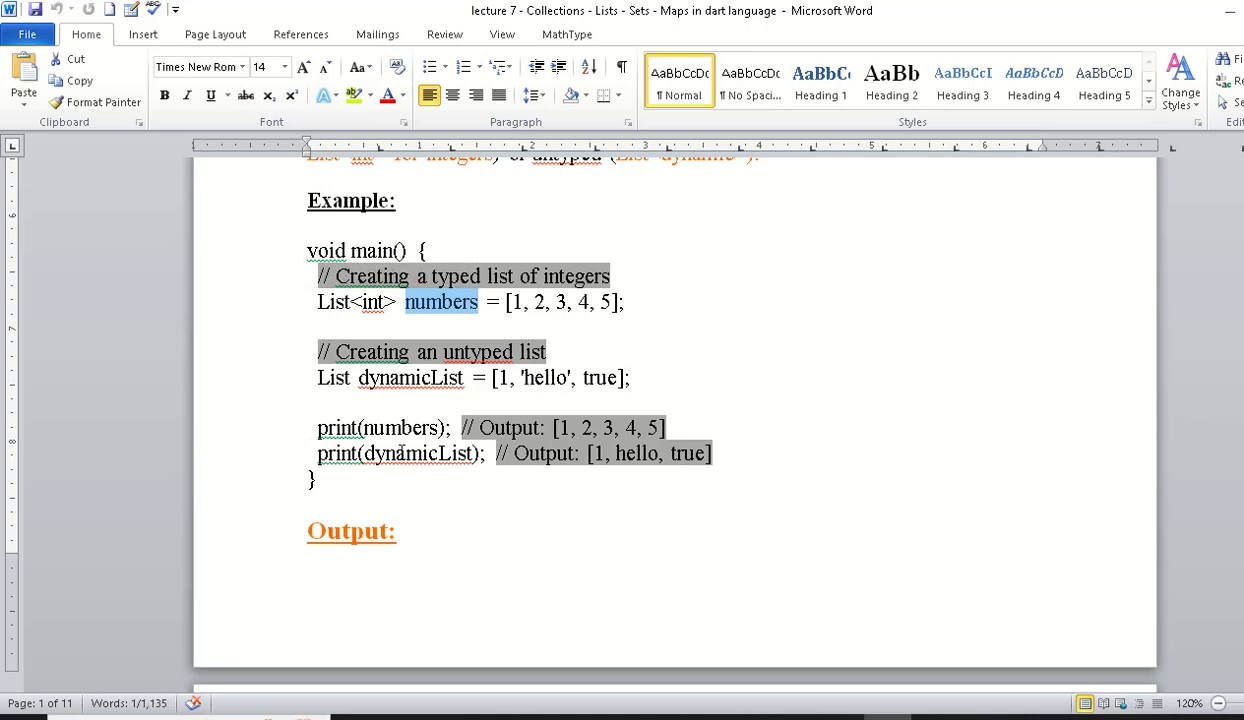
# Step: Highlight numbers and dynamicList in the two print statements
pyautogui.click(366, 428)
pyautogui.moveTo(366, 428); pyautogui.dragTo(437, 428)
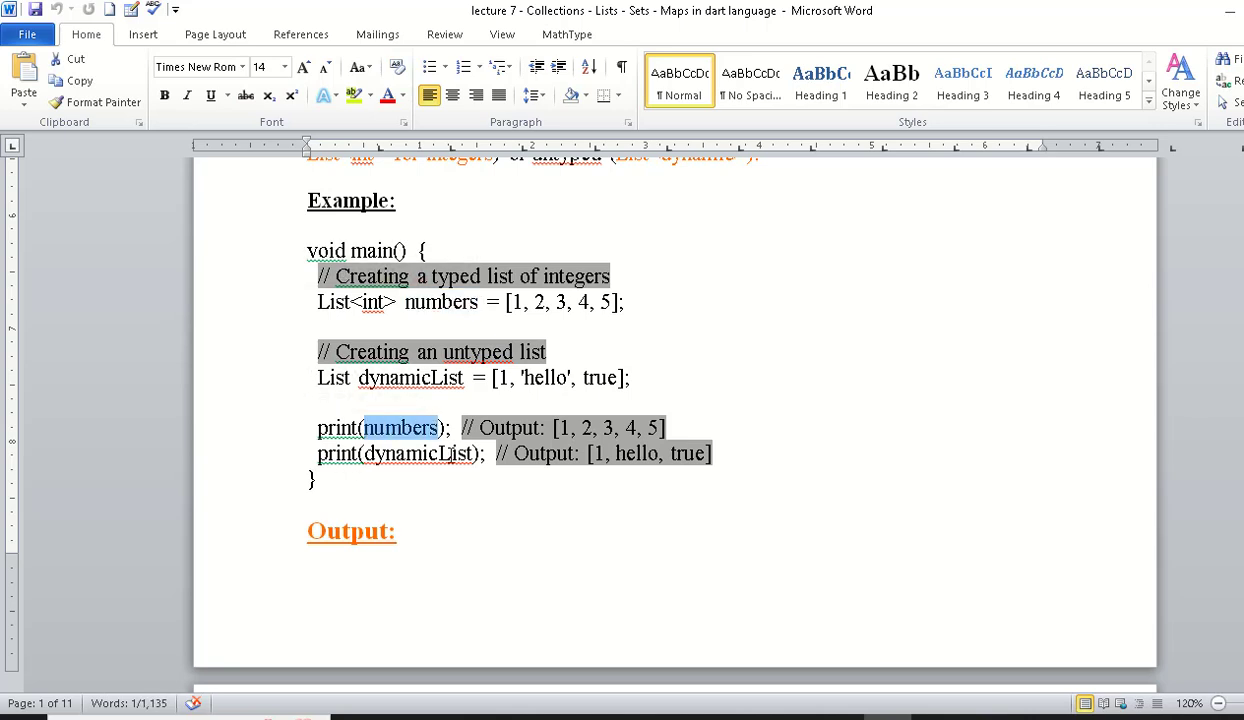
pyautogui.moveTo(364, 453); pyautogui.dragTo(474, 453)
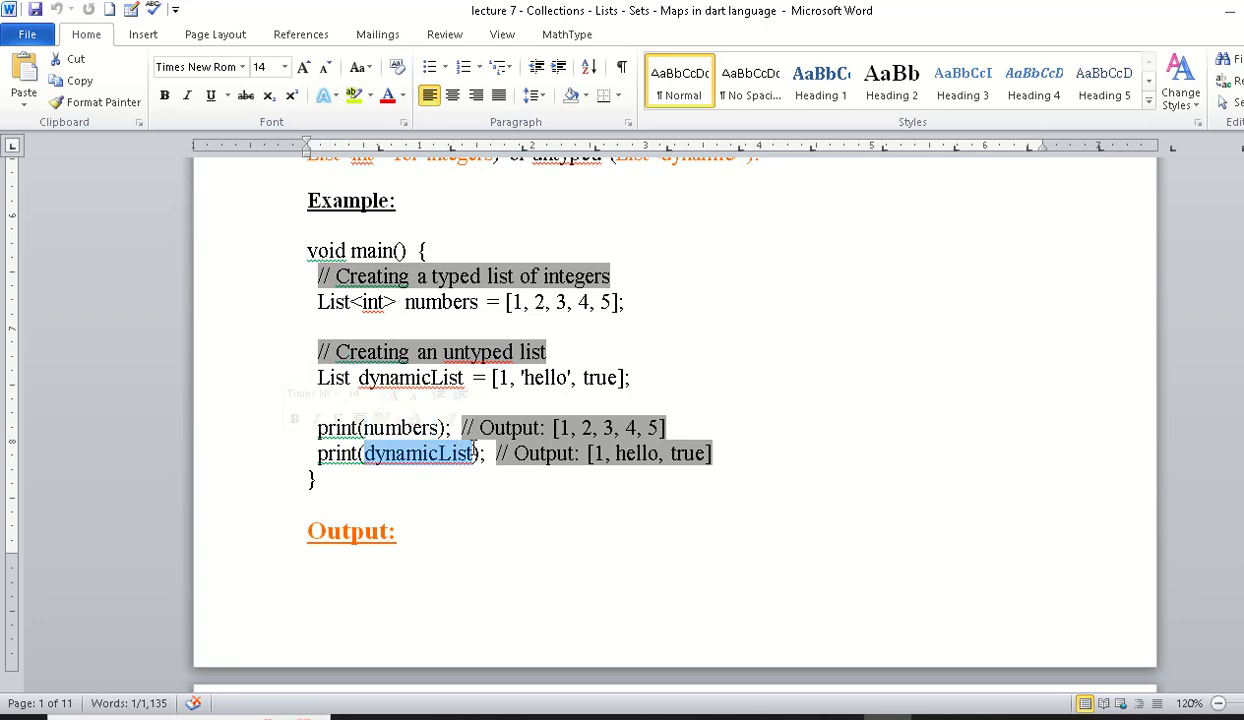
pyautogui.click(406, 478)
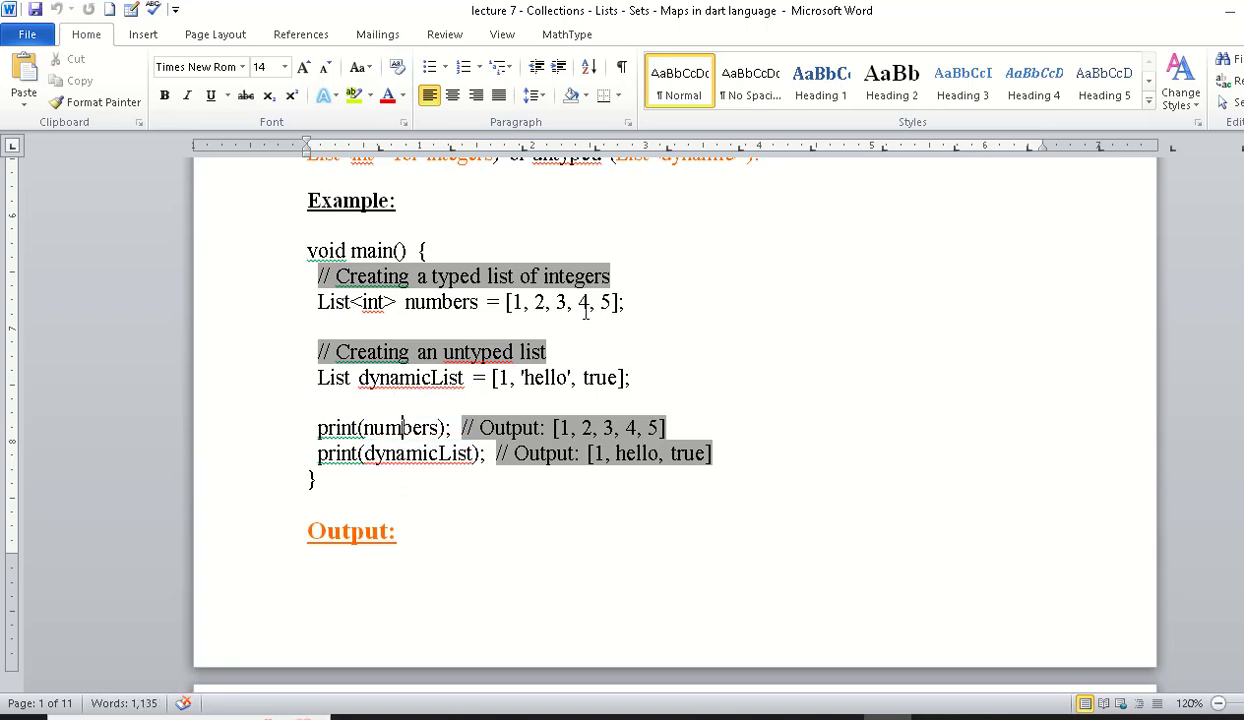
# Step: Select the whole list example code from void main() and copy it
pyautogui.click(402, 428)
pyautogui.moveTo(320, 480); pyautogui.dragTo(309, 252)
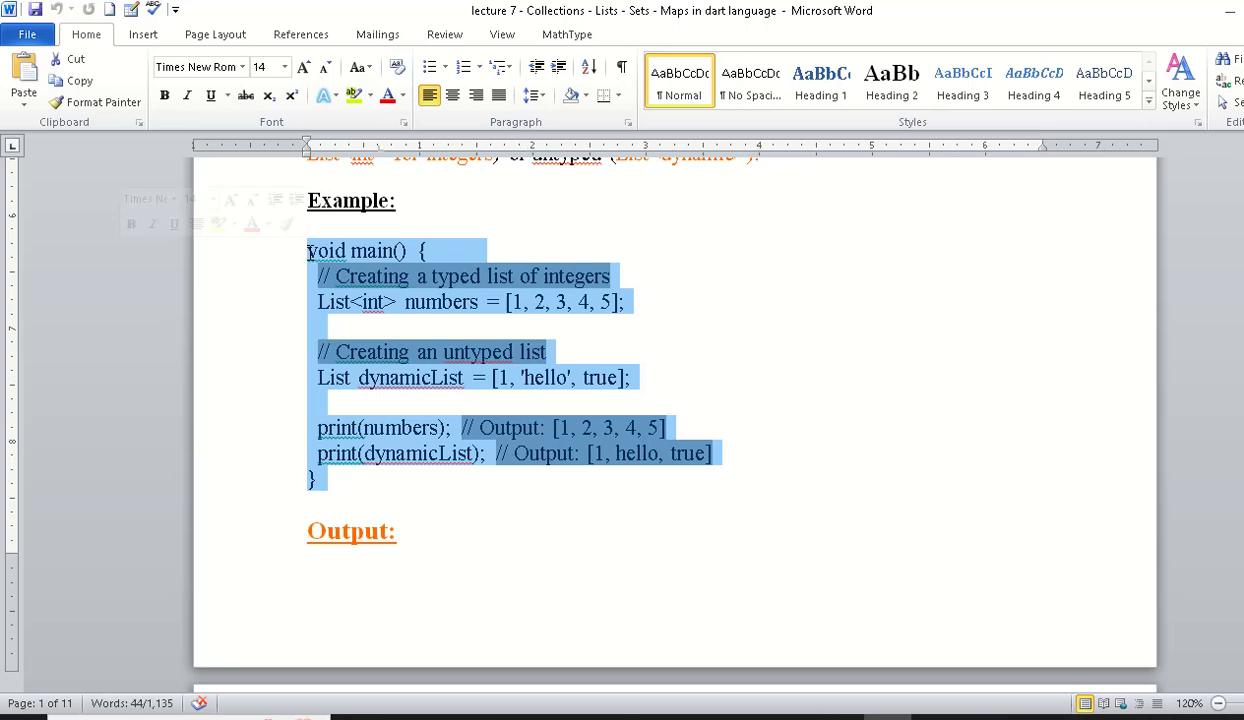
pyautogui.hotkey('ctrl', 'c')
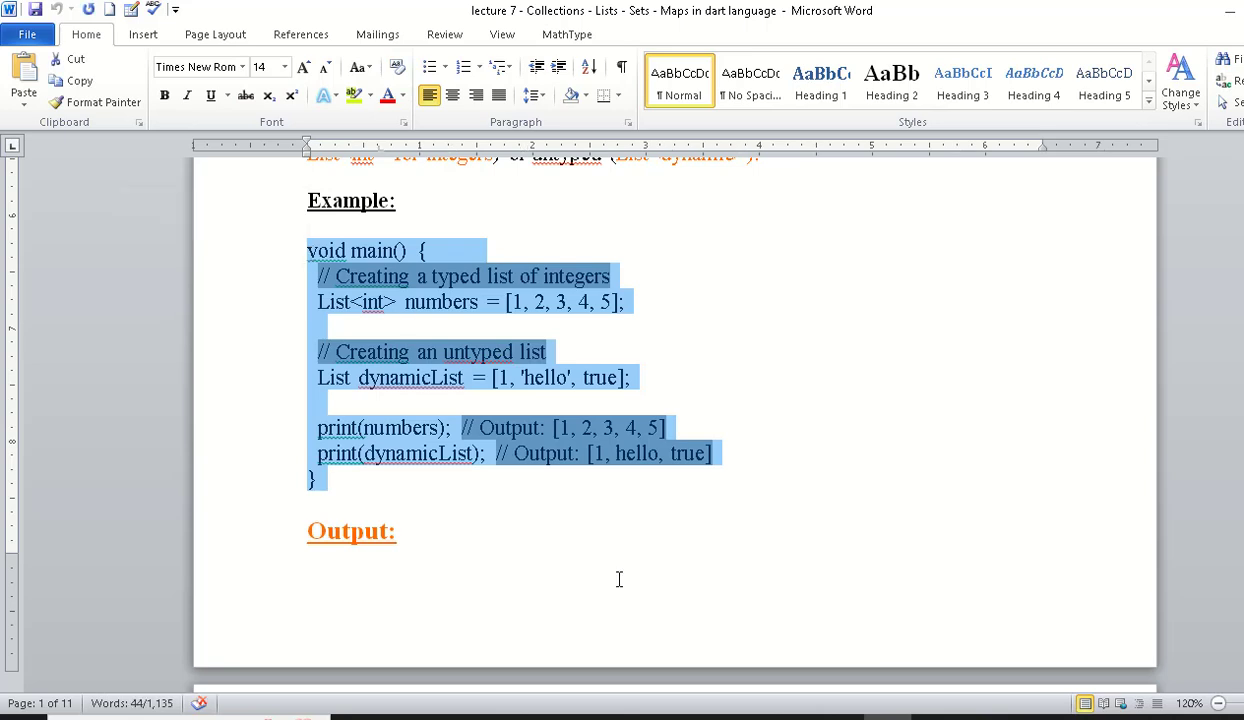
pyautogui.moveTo(790, 716)
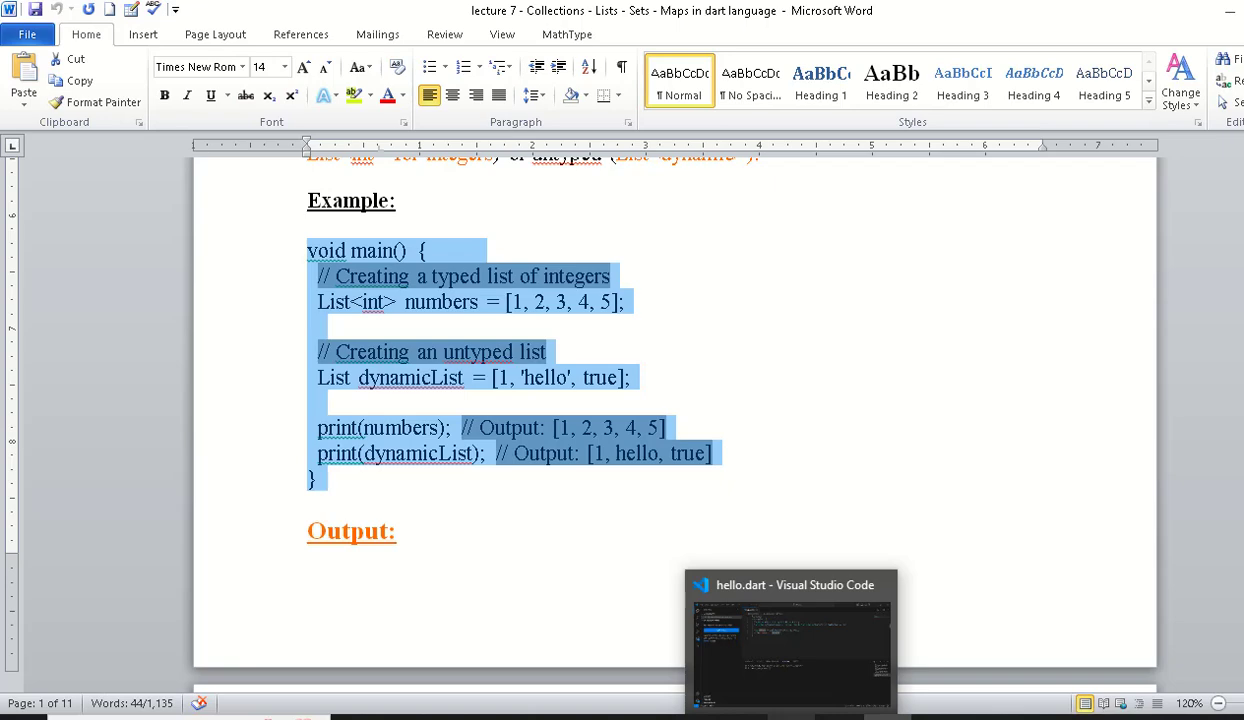
# Step: Replace all code in hello.dart with the copied list example and save it
pyautogui.click(790, 716)
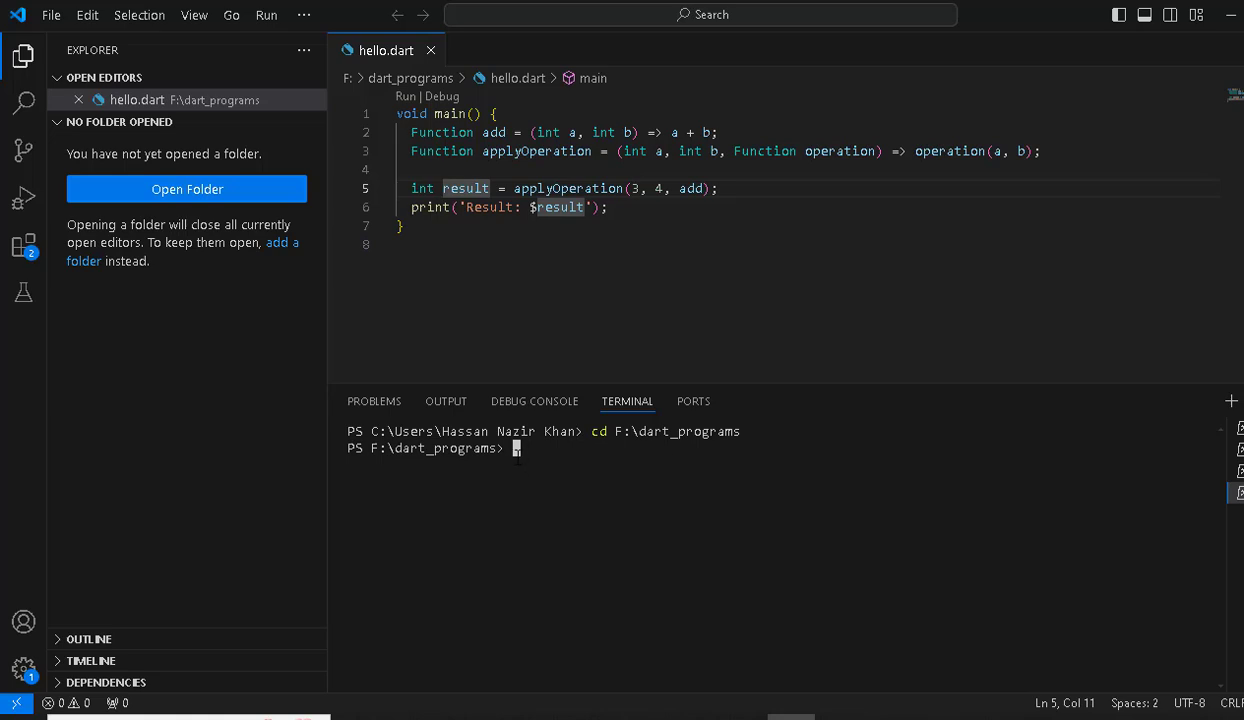
pyautogui.click(625, 296)
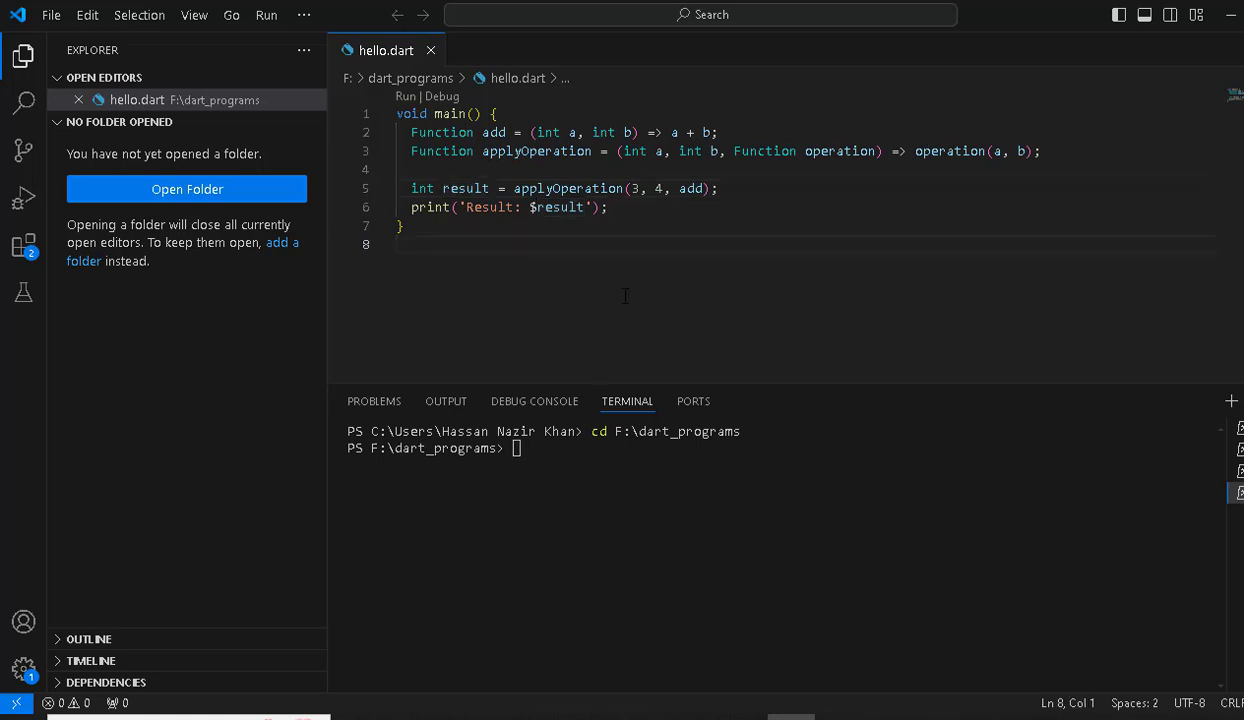
pyautogui.hotkey('ctrl', 'a')
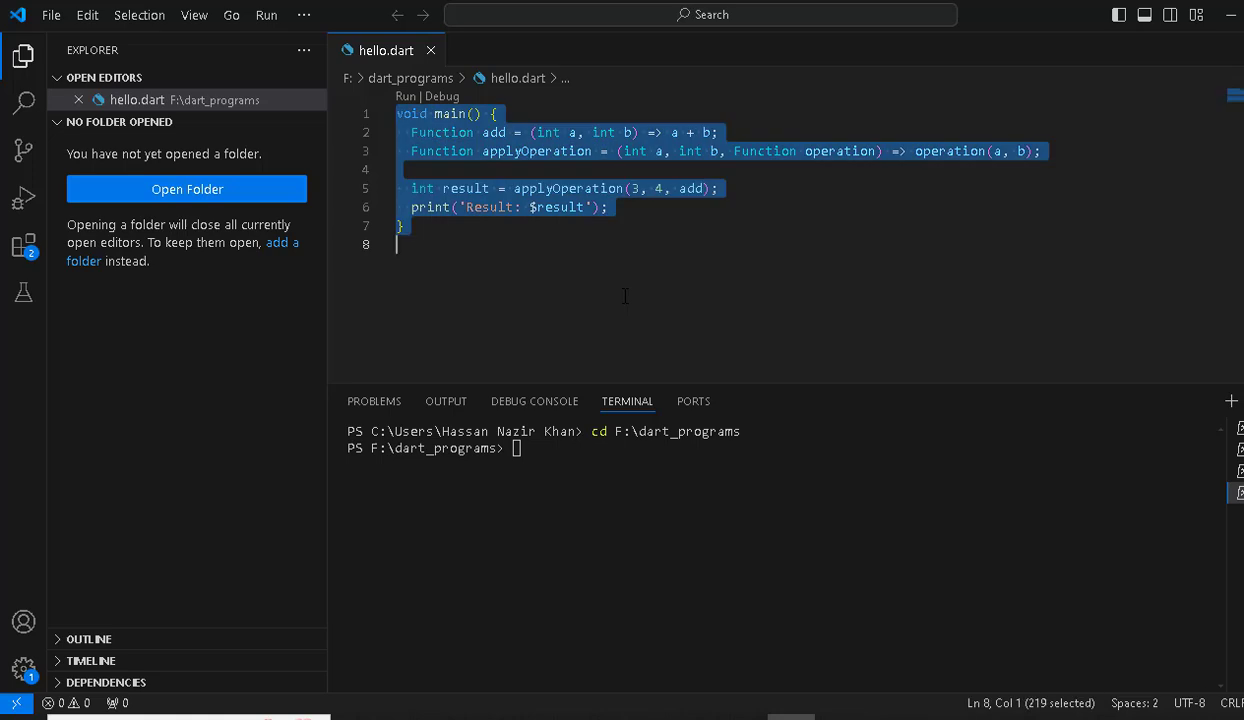
pyautogui.hotkey('ctrl', 'v')
pyautogui.hotkey('ctrl', 's')
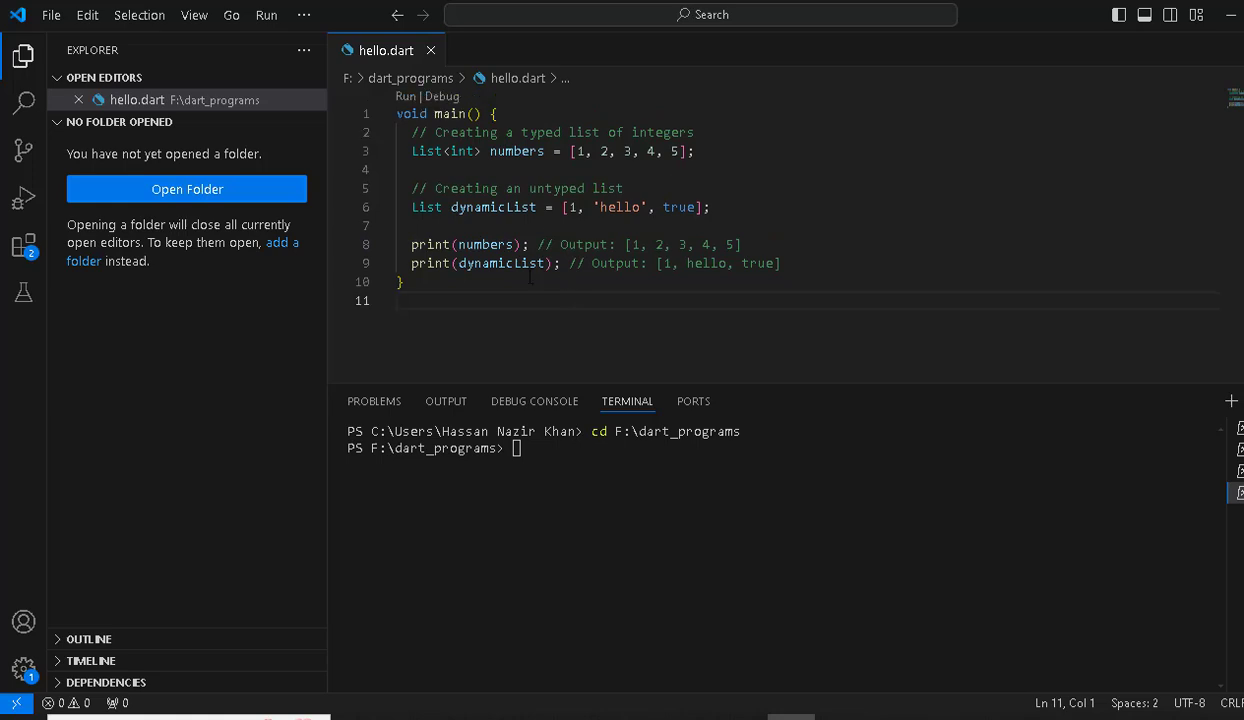
# Step: Run dart hello.dart in the terminal to print both lists
pyautogui.click(559, 451)
pyautogui.write('dart he')
pyautogui.write('llo.dart')
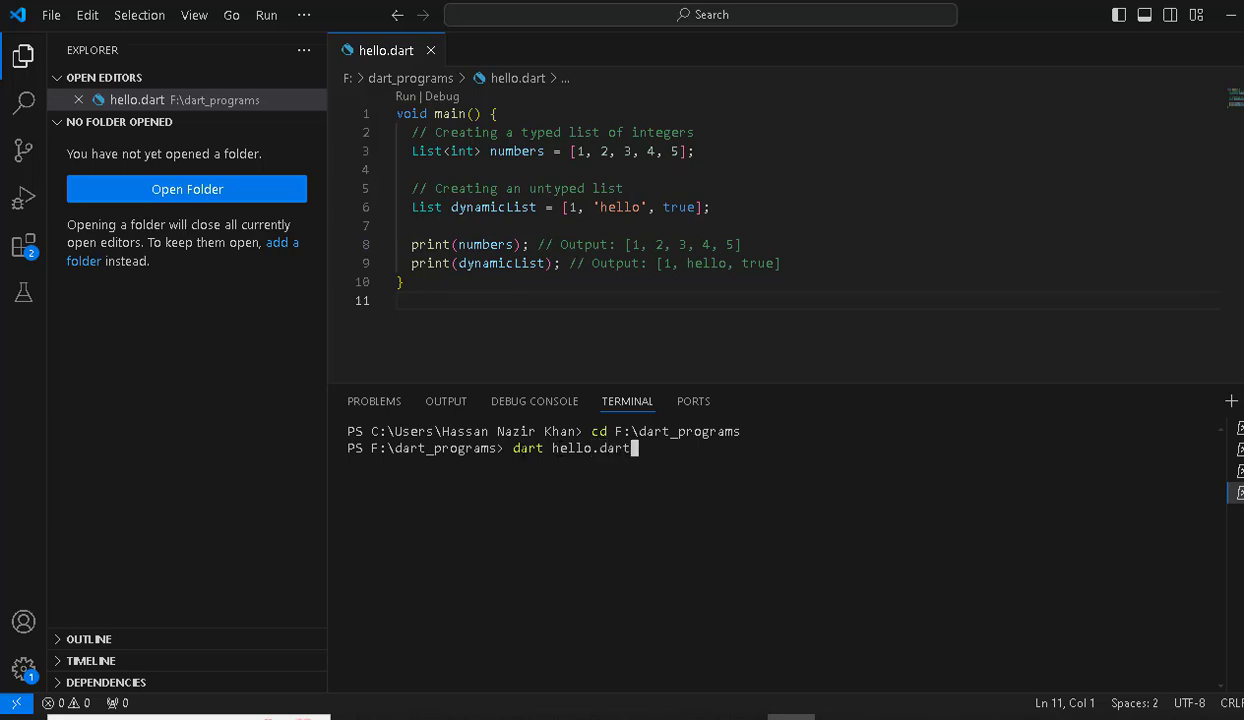
pyautogui.press('Return')
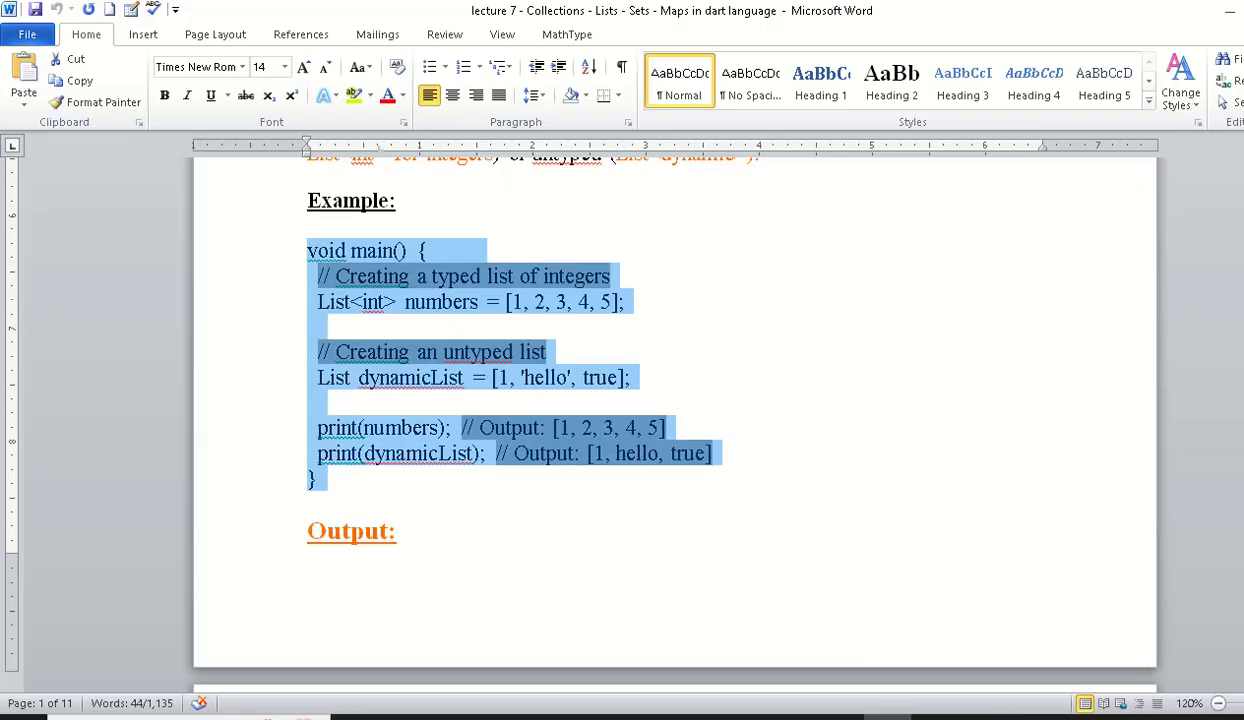
# Step: Scroll past the list output screenshot to page 2's Accessing Elements indexing example
pyautogui.scroll(-5, 660, 410)
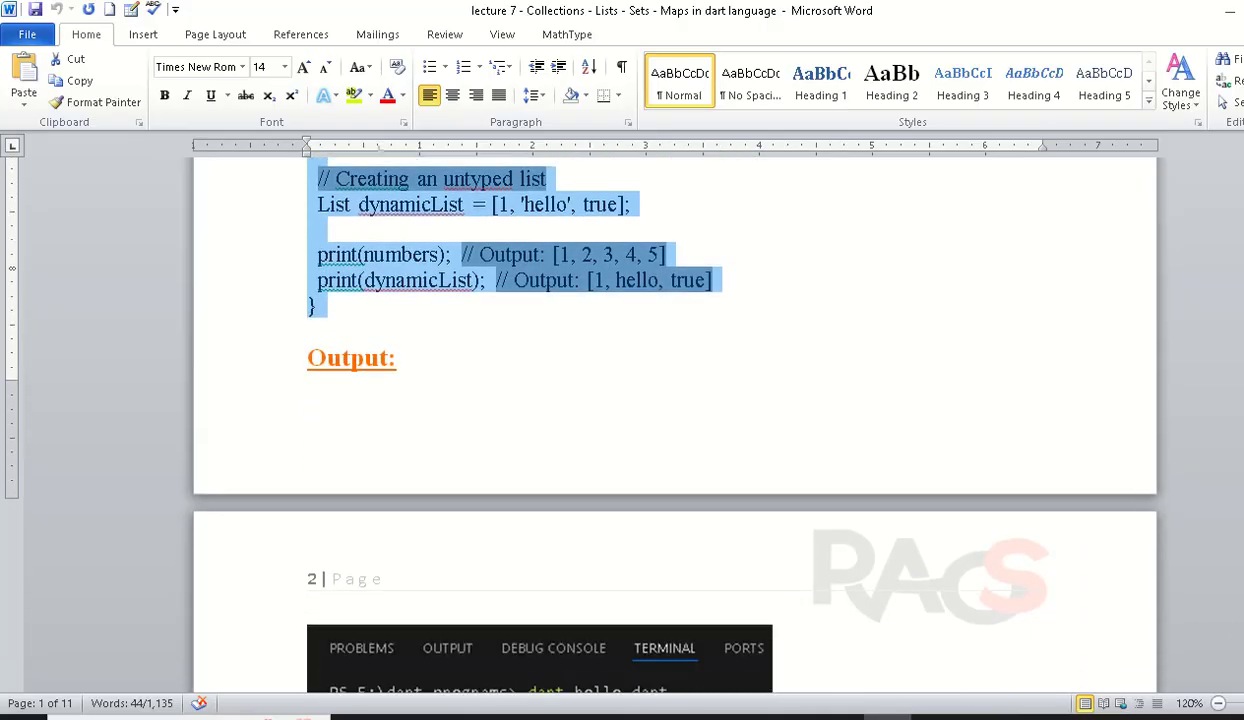
pyautogui.scroll(-3, 660, 410)
pyautogui.scroll(-2, 660, 410)
pyautogui.scroll(-2, 660, 410)
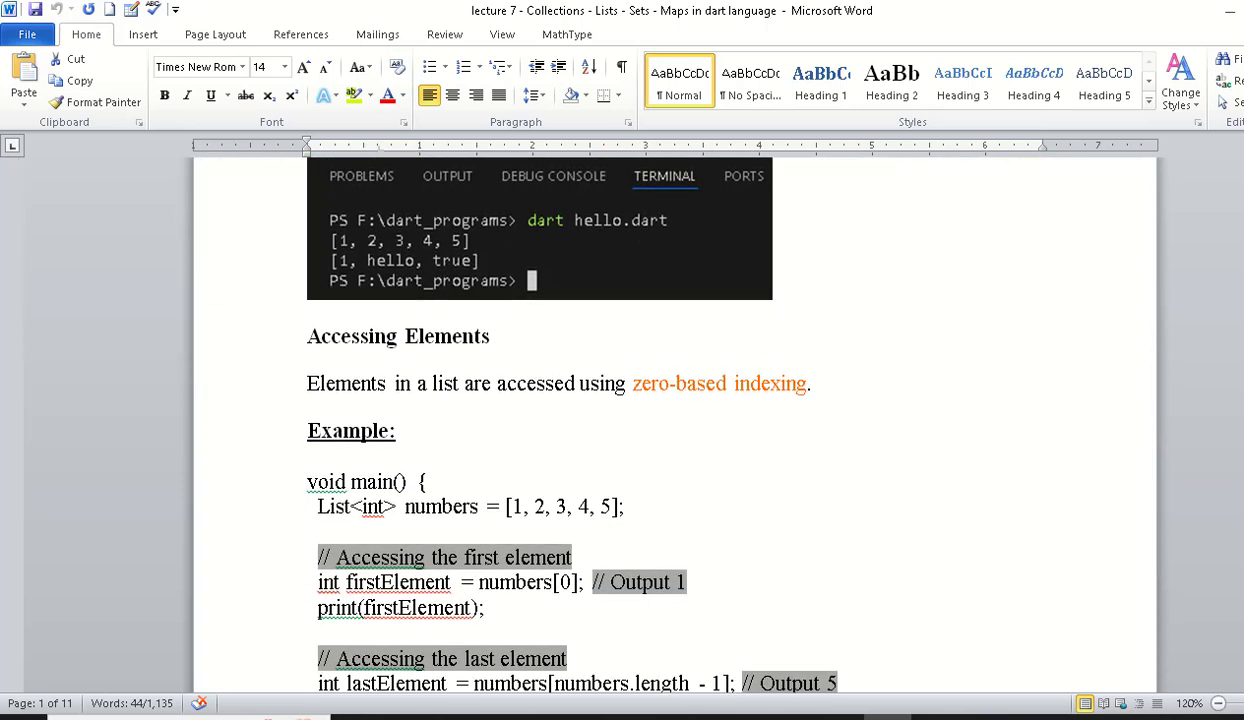
pyautogui.scroll(-3, 660, 410)
pyautogui.scroll(-1, 575, 289)
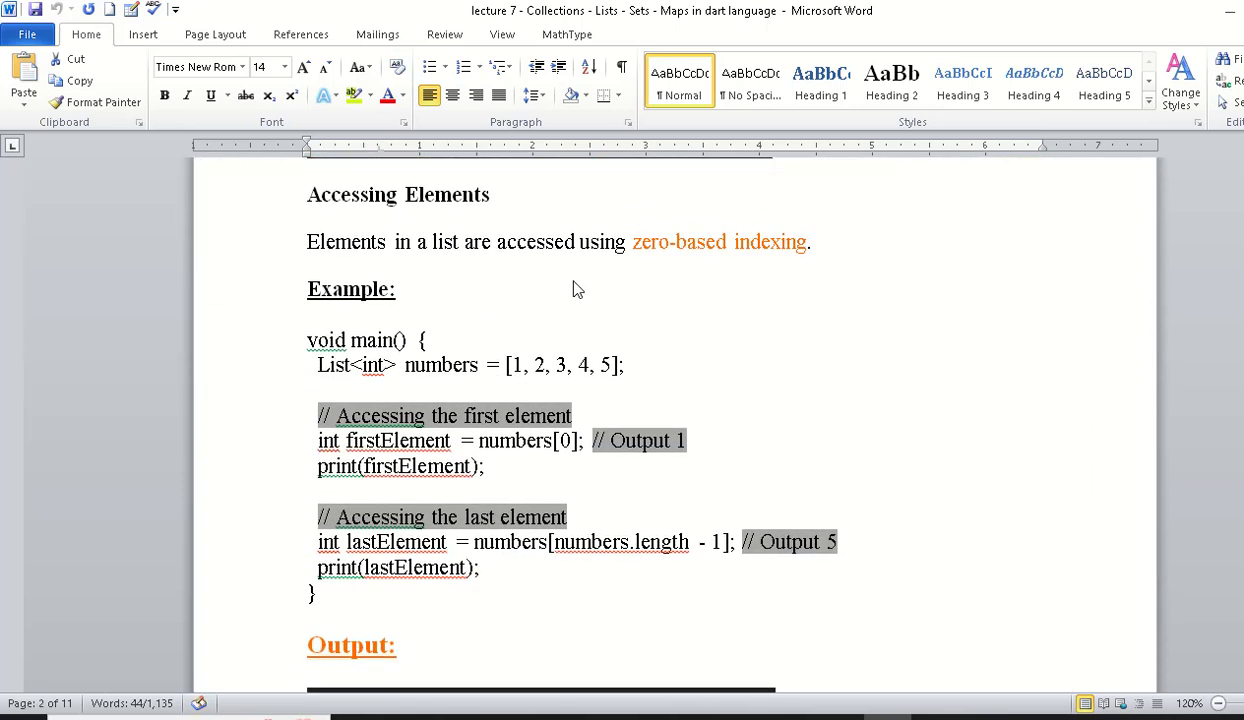
pyautogui.moveTo(630, 242); pyautogui.dragTo(759, 243)
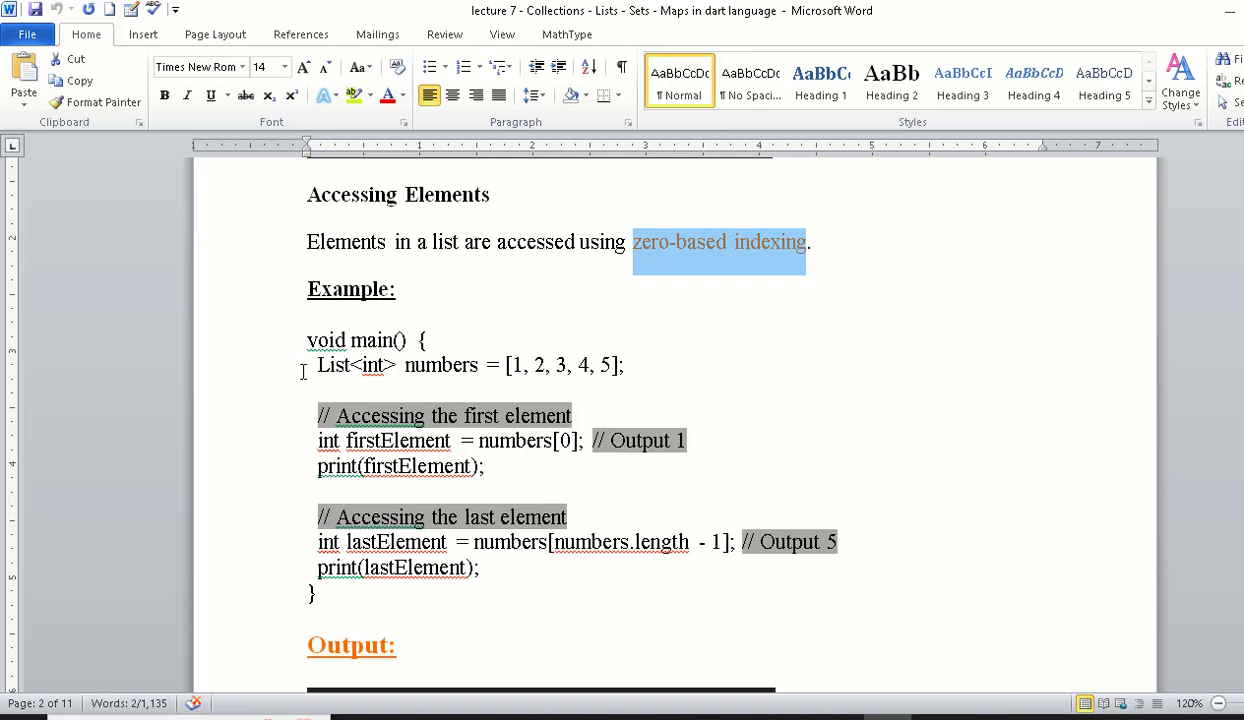
pyautogui.moveTo(306, 365); pyautogui.dragTo(637, 367)
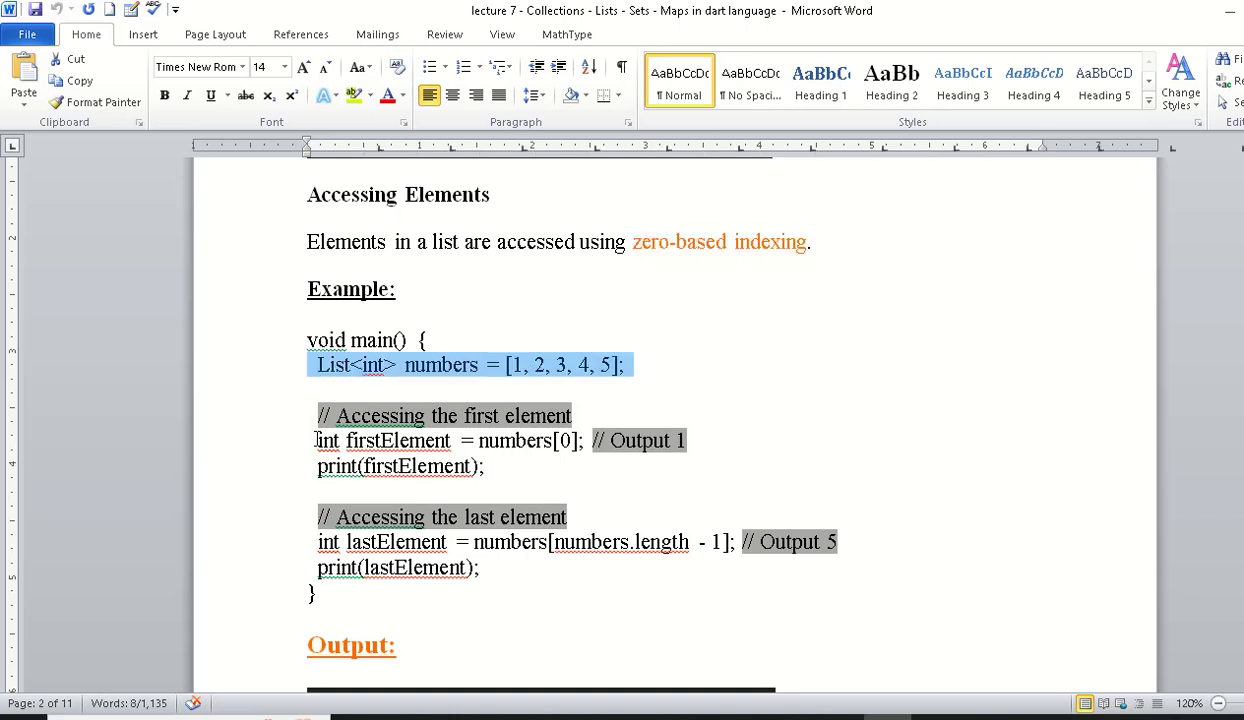
pyautogui.moveTo(313, 440); pyautogui.dragTo(420, 441)
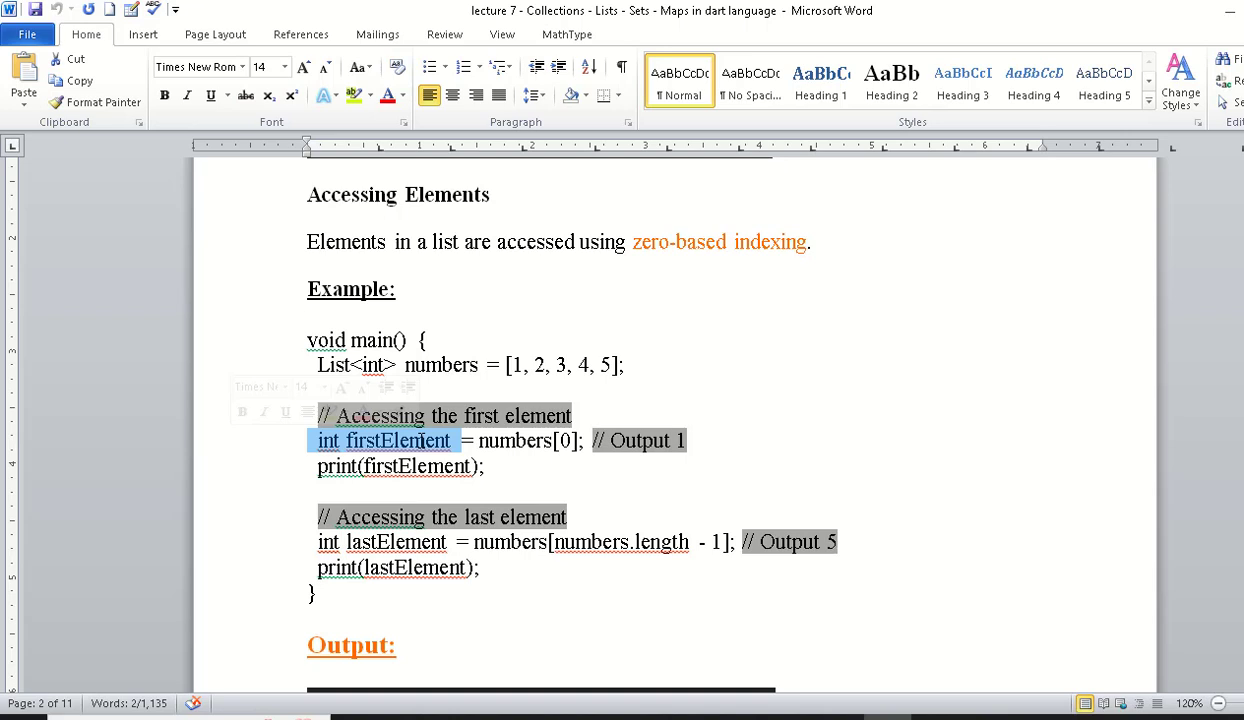
pyautogui.click(416, 440)
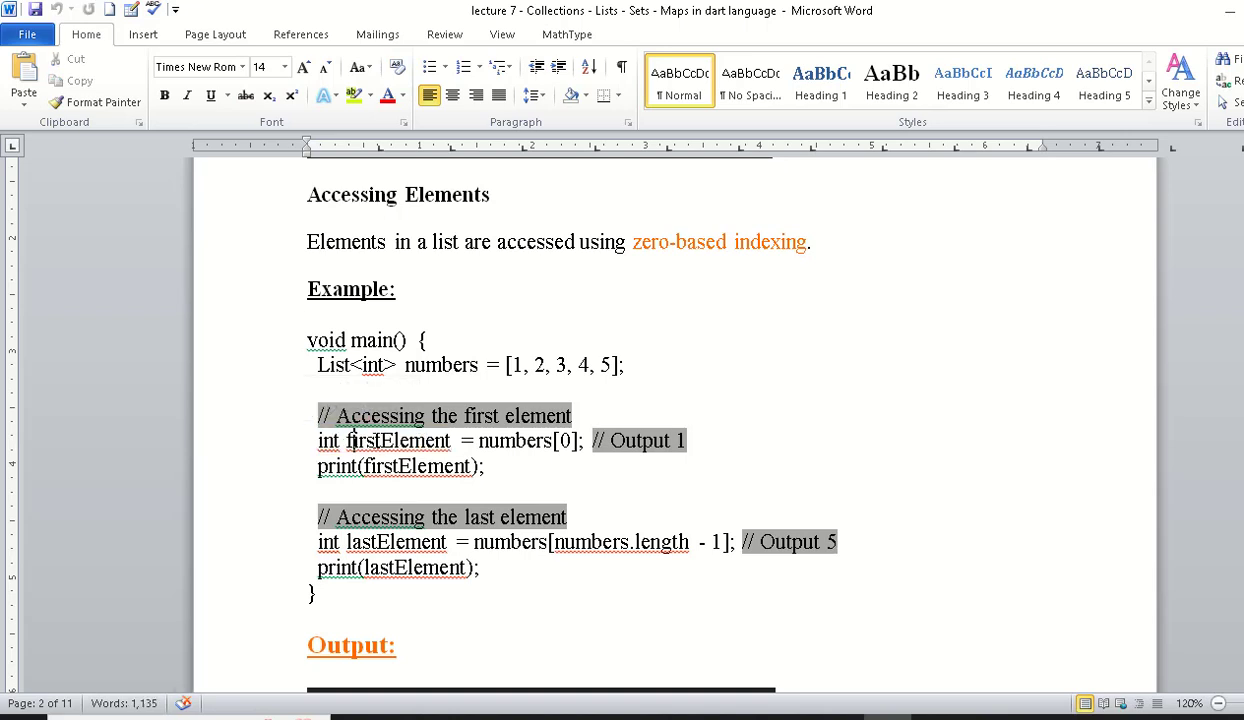
pyautogui.moveTo(353, 440); pyautogui.dragTo(447, 440)
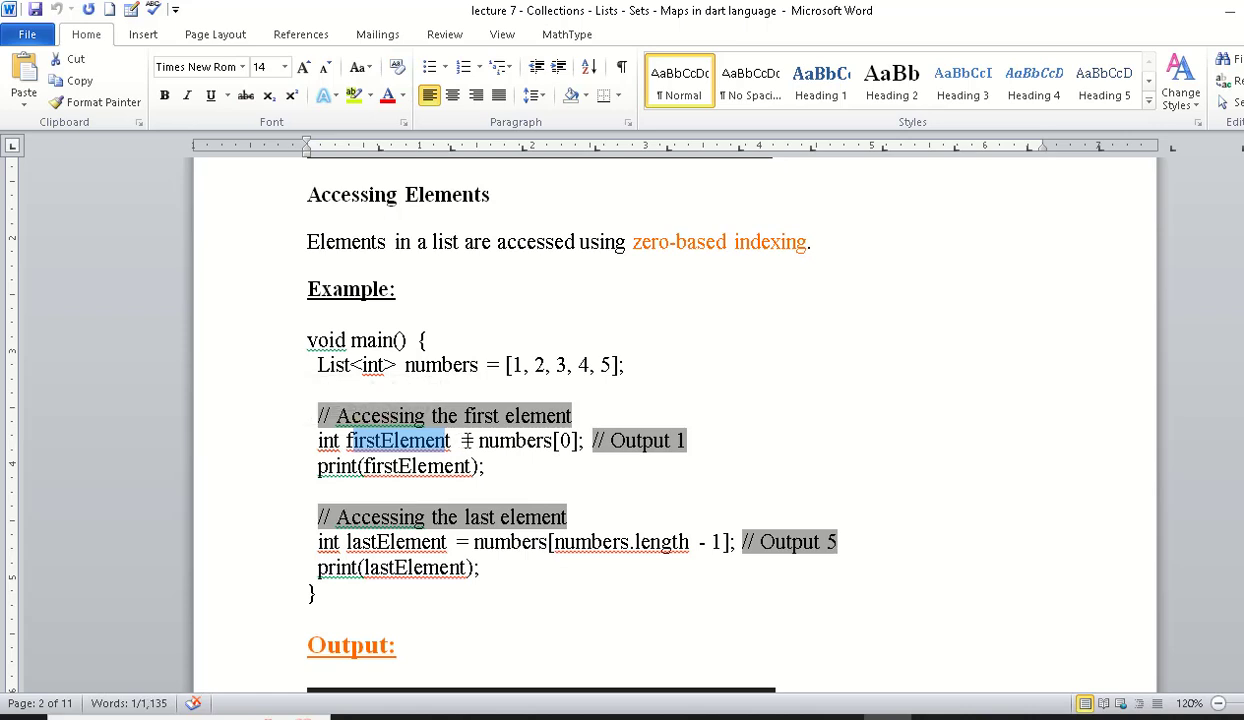
pyautogui.click(461, 440)
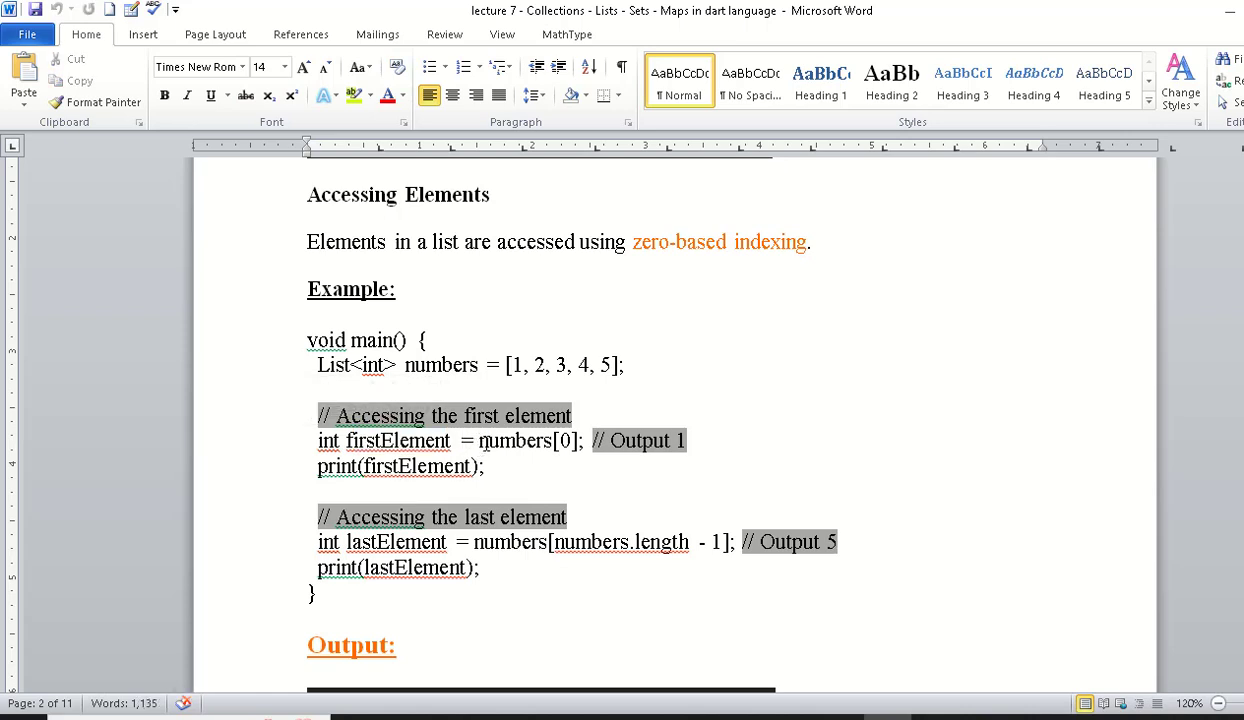
pyautogui.moveTo(405, 365); pyautogui.dragTo(478, 365)
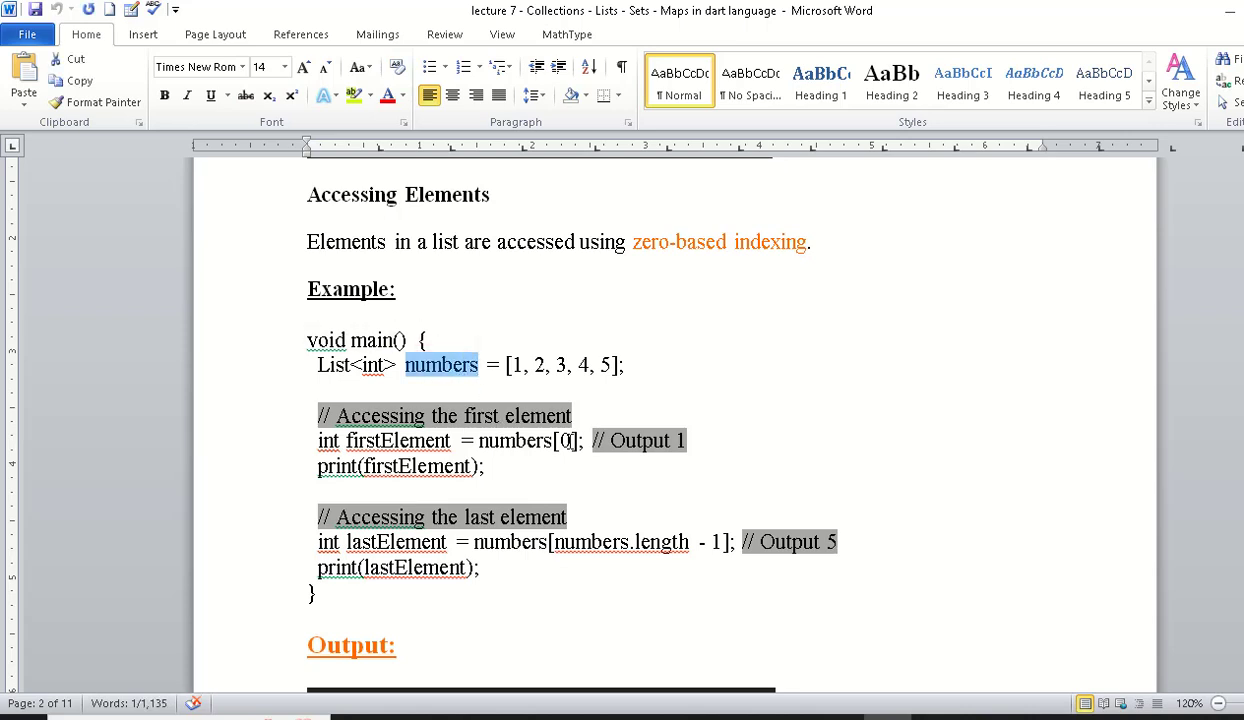
pyautogui.moveTo(569, 440); pyautogui.dragTo(553, 440)
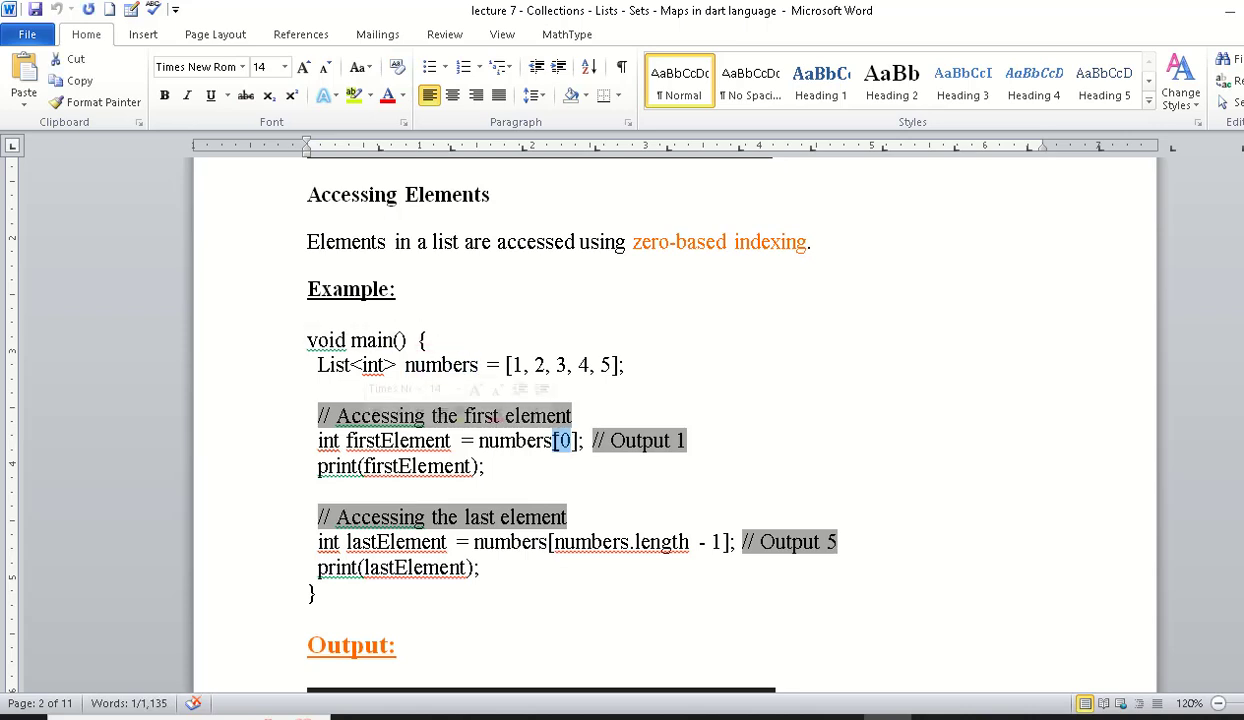
pyautogui.moveTo(511, 364); pyautogui.dragTo(525, 364)
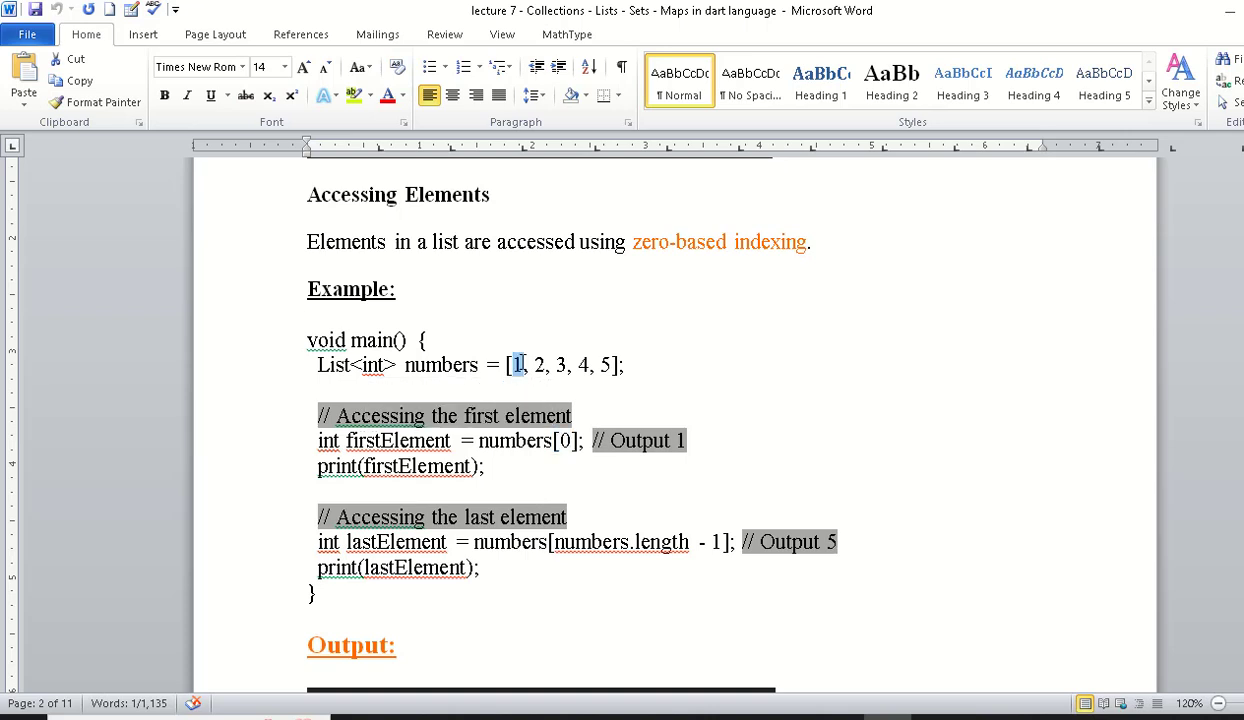
pyautogui.click(565, 440)
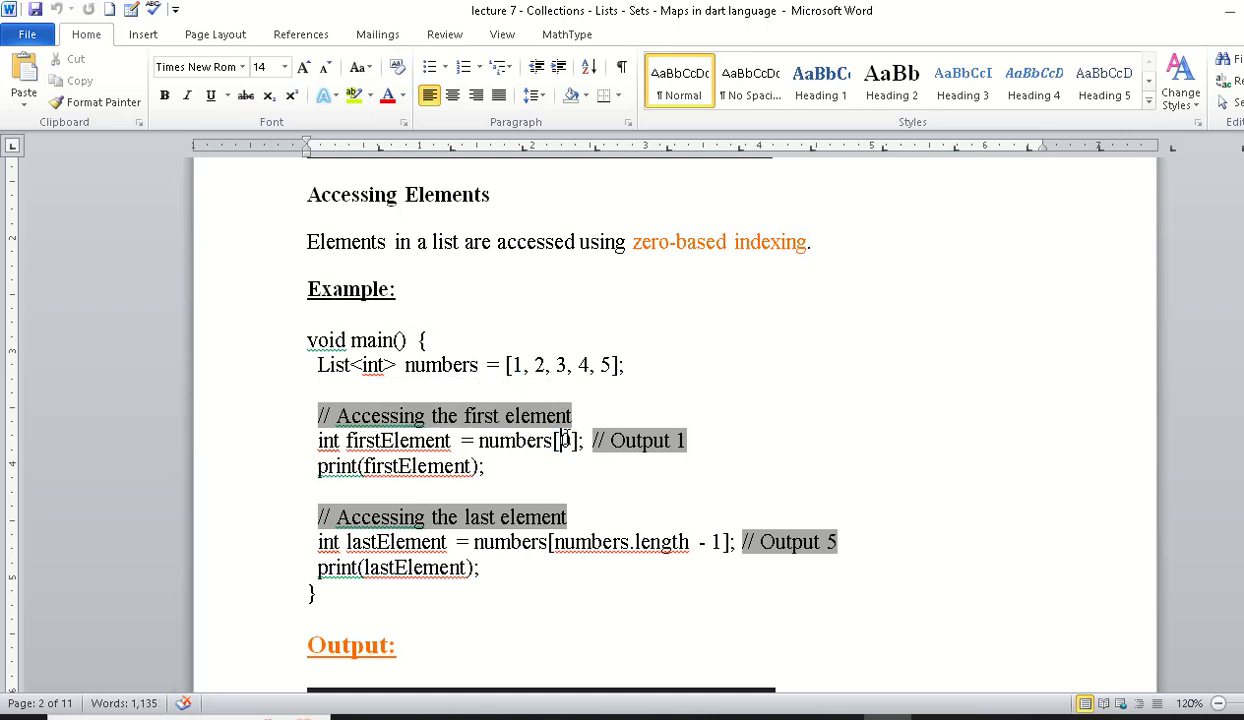
pyautogui.doubleClick(540, 364)
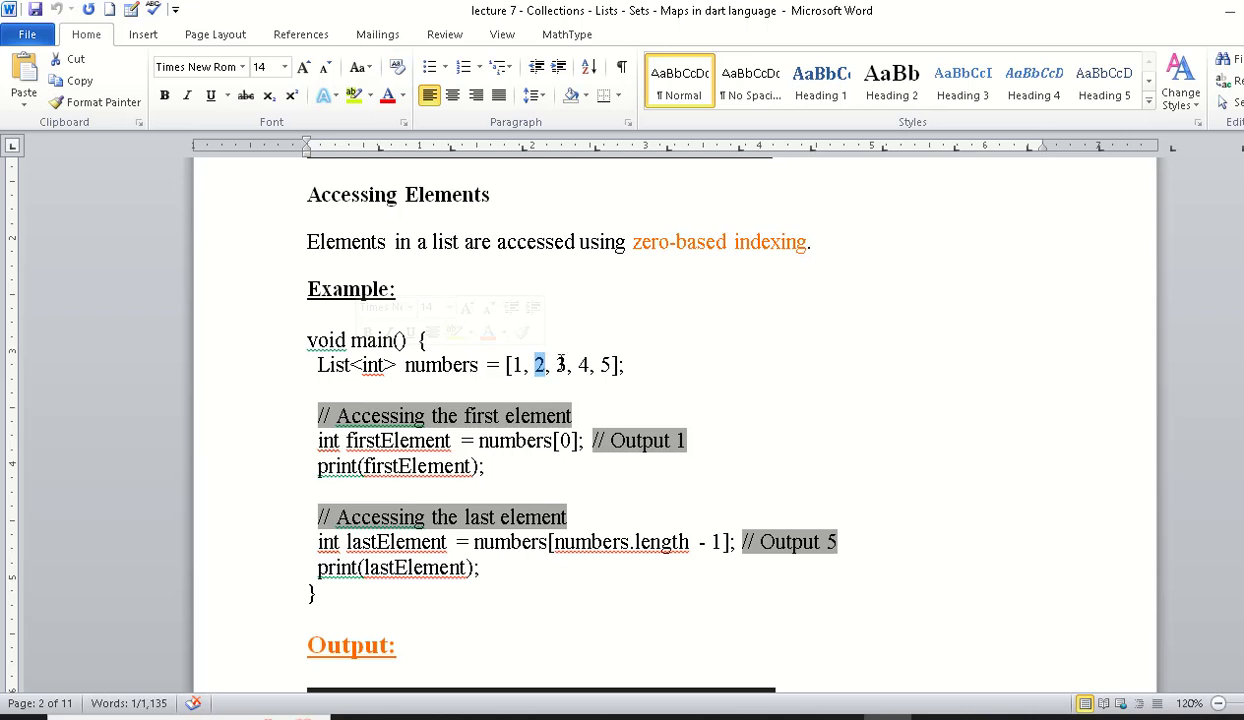
pyautogui.click(557, 364)
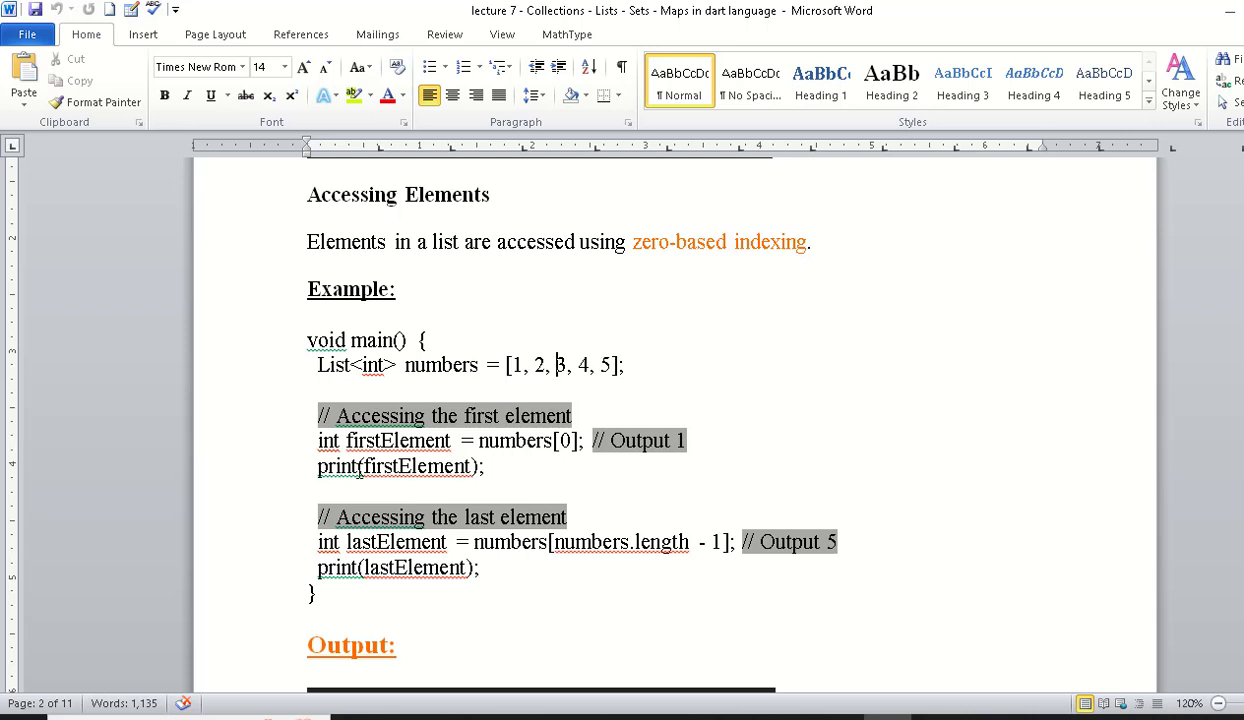
pyautogui.moveTo(346, 441); pyautogui.dragTo(450, 441)
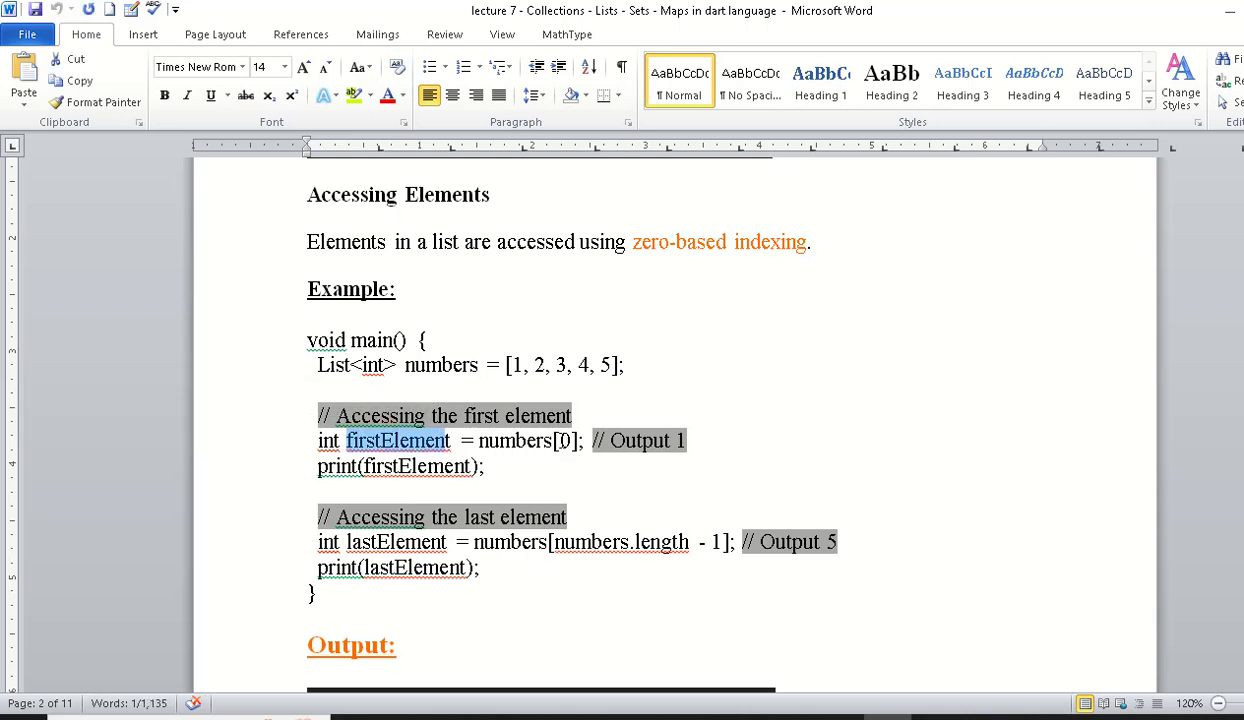
# Step: Highlight firstElement, the last-element comment, main's opening line and lastElement's int declaration
pyautogui.click(446, 441)
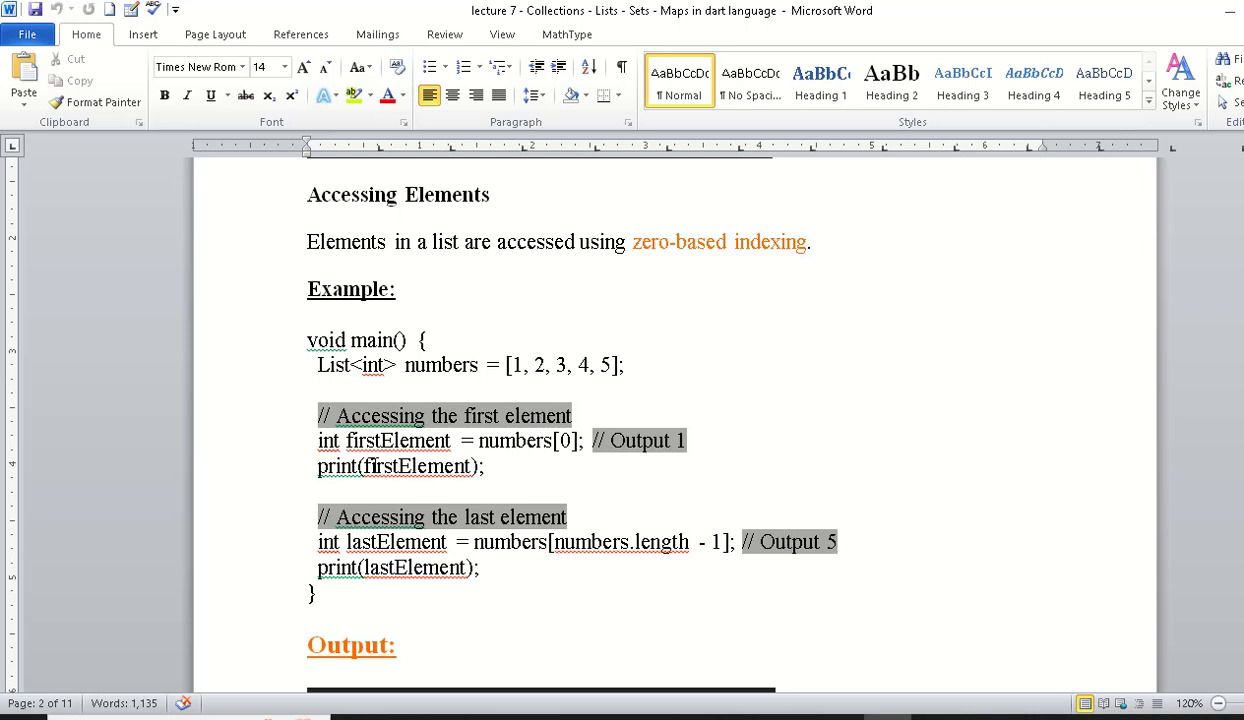
pyautogui.moveTo(370, 466); pyautogui.dragTo(470, 466)
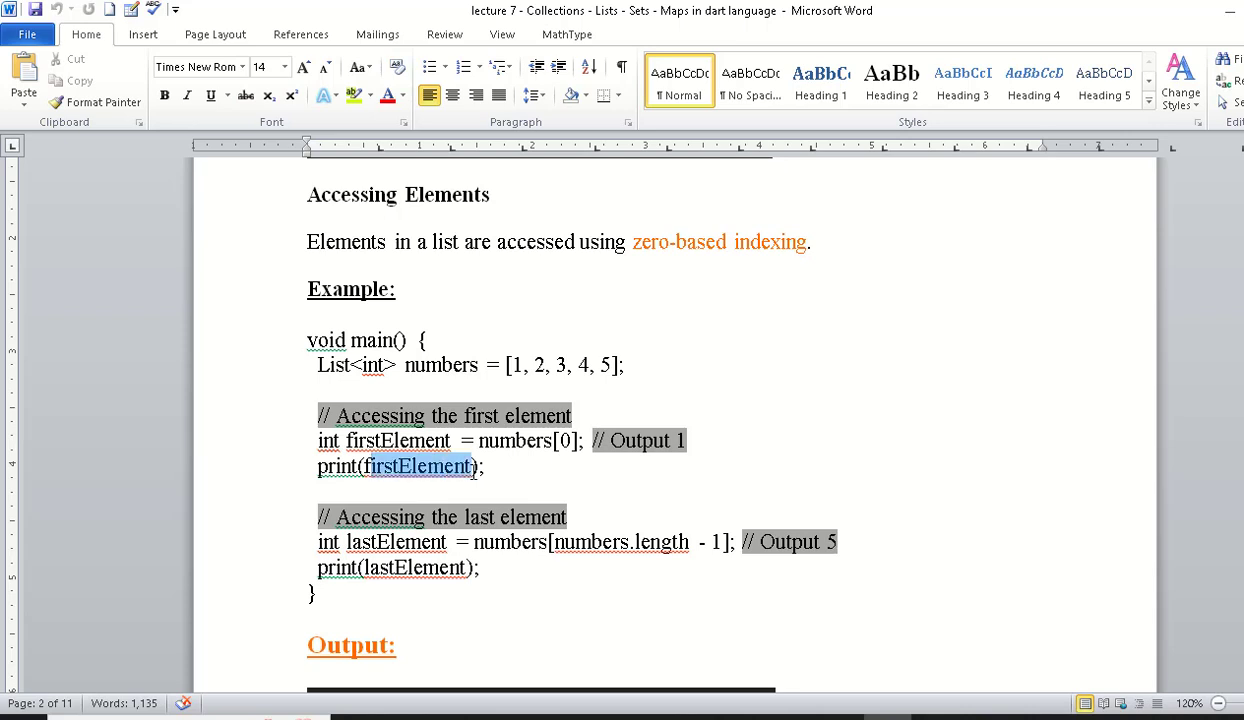
pyautogui.click(352, 517)
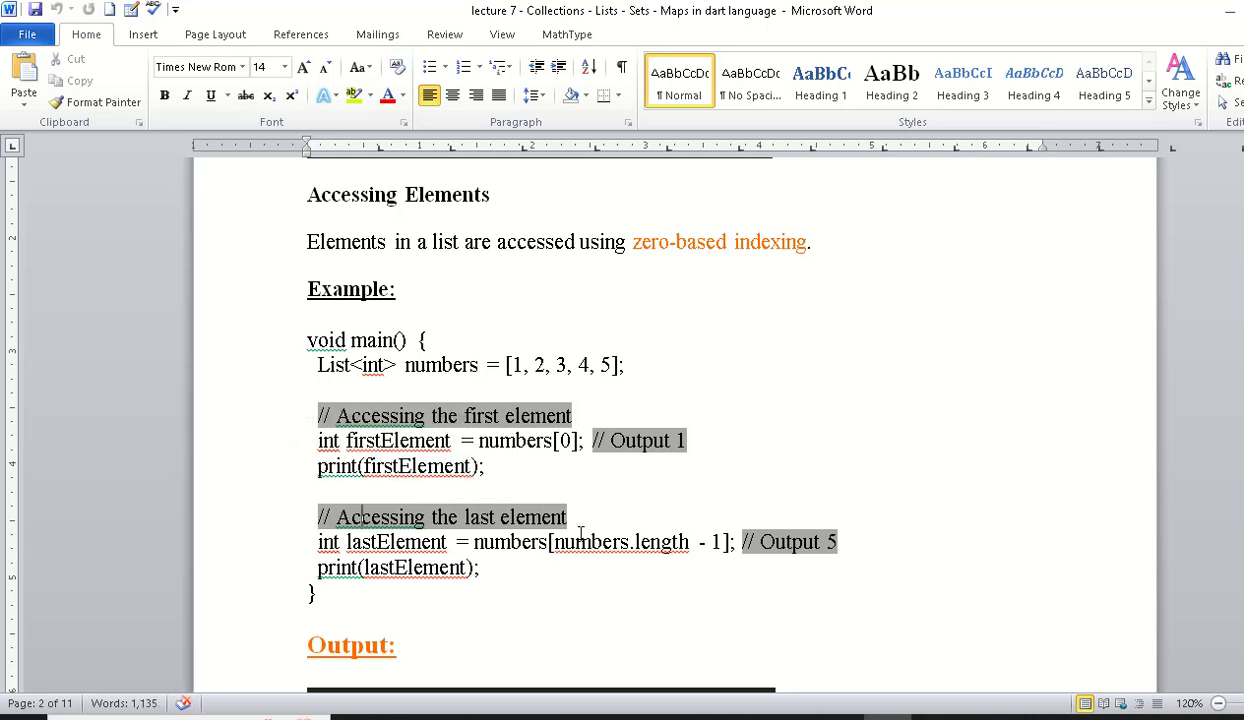
pyautogui.moveTo(567, 516); pyautogui.dragTo(336, 516)
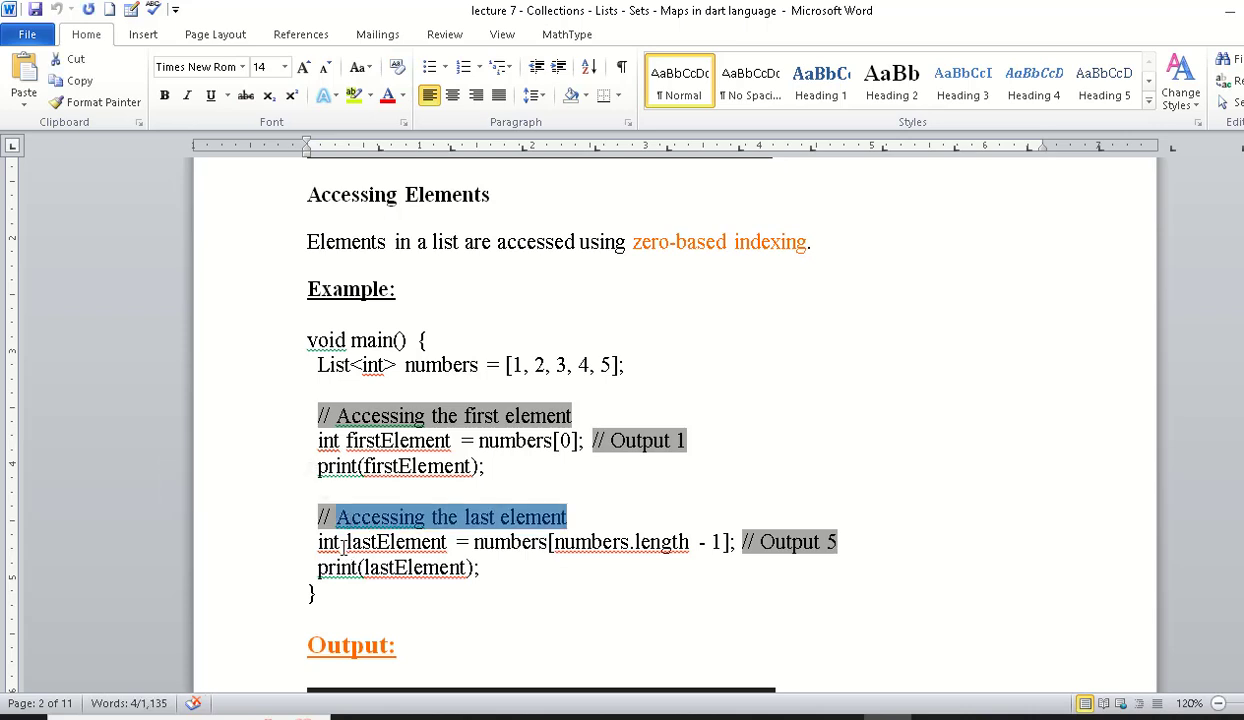
pyautogui.moveTo(515, 365); pyautogui.dragTo(595, 340)
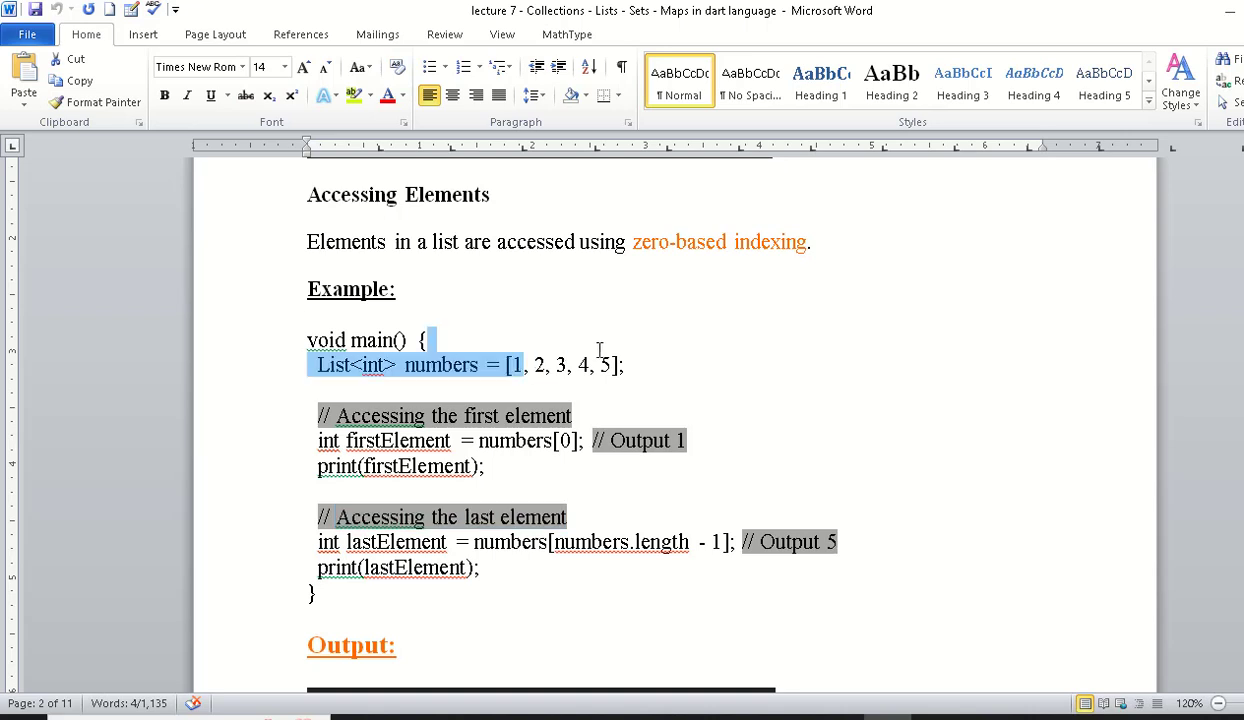
pyautogui.moveTo(336, 541); pyautogui.dragTo(280, 541)
pyautogui.click(342, 541)
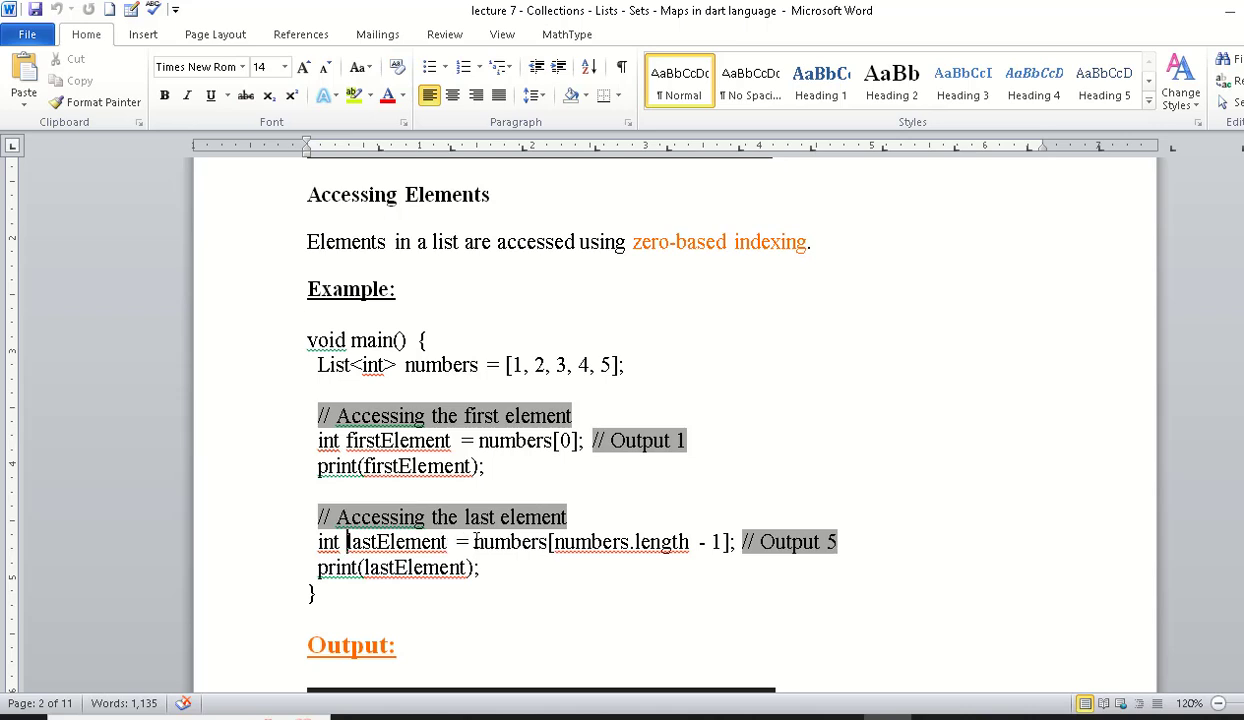
# Step: Highlight numbers, numbers.length, the minus one and value 5, then select the whole example code
pyautogui.moveTo(474, 541); pyautogui.dragTo(547, 541)
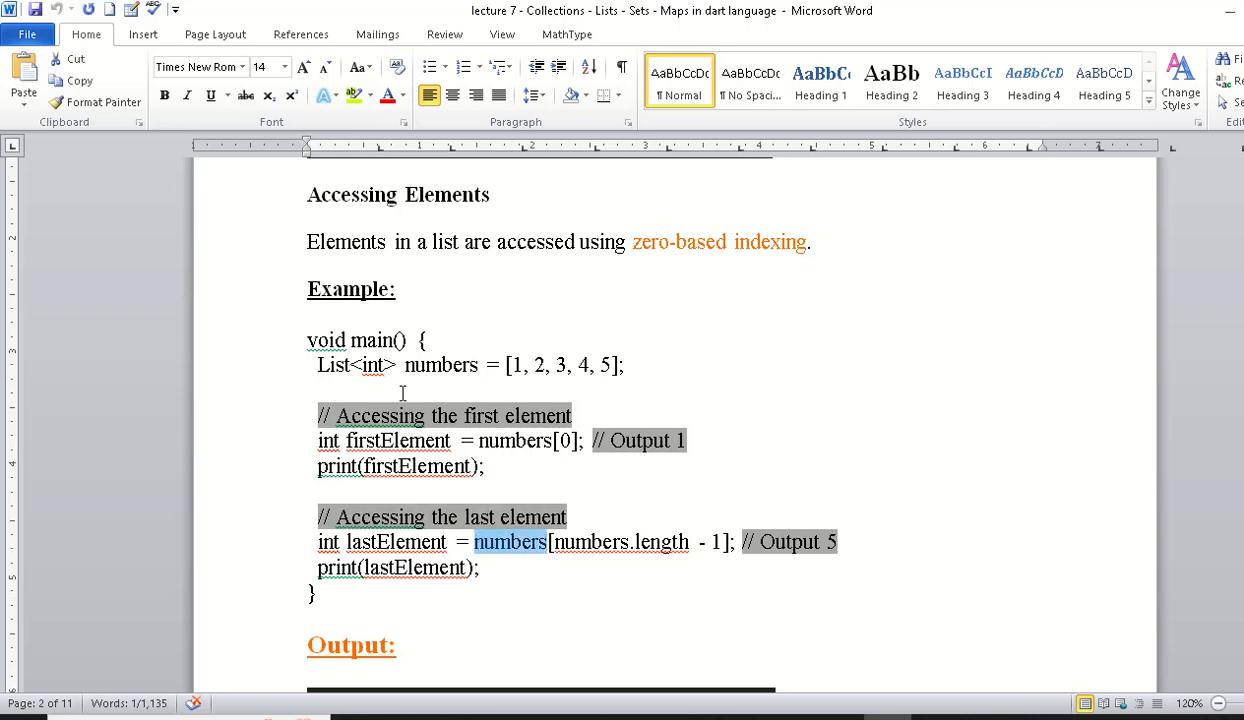
pyautogui.moveTo(404, 365); pyautogui.dragTo(492, 366)
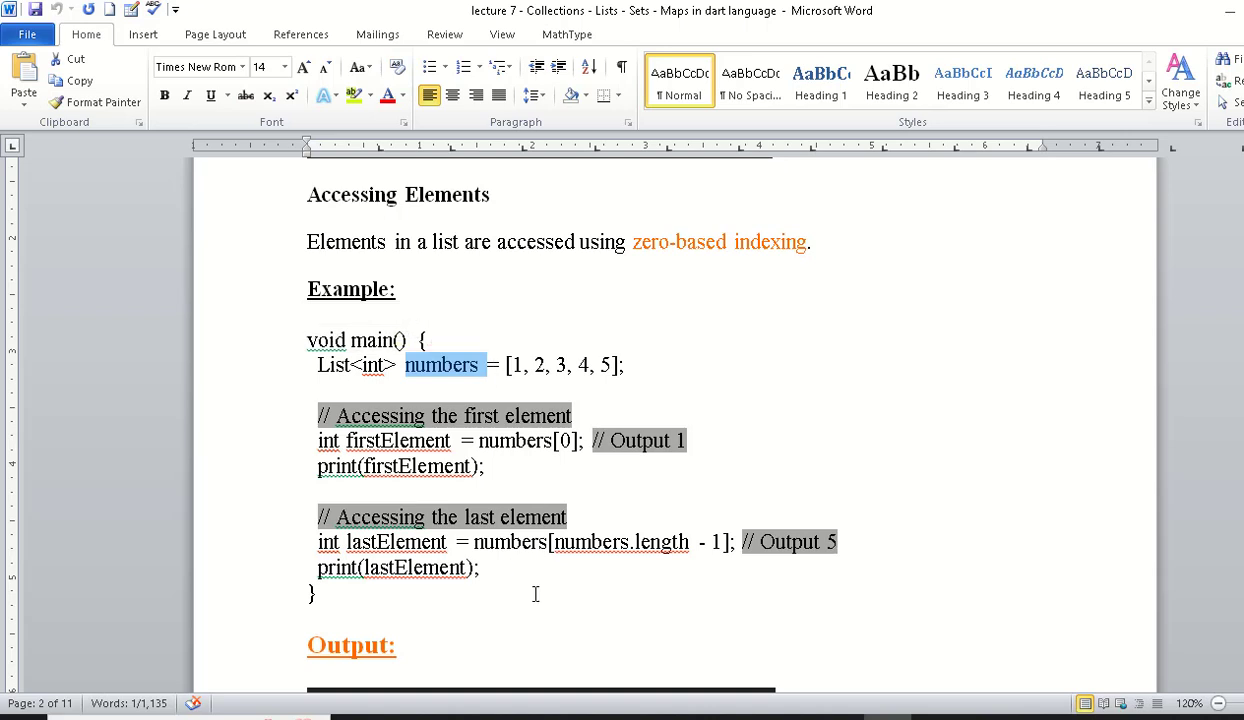
pyautogui.moveTo(554, 541); pyautogui.dragTo(655, 543)
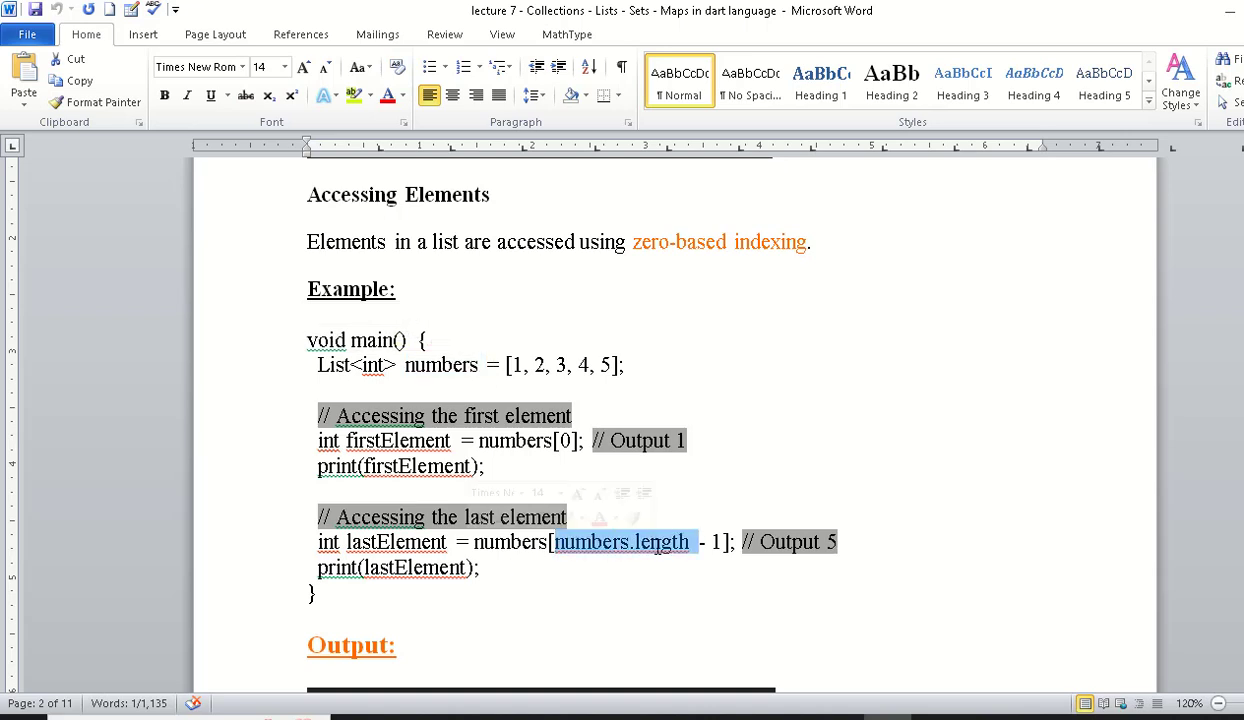
pyautogui.click(657, 543)
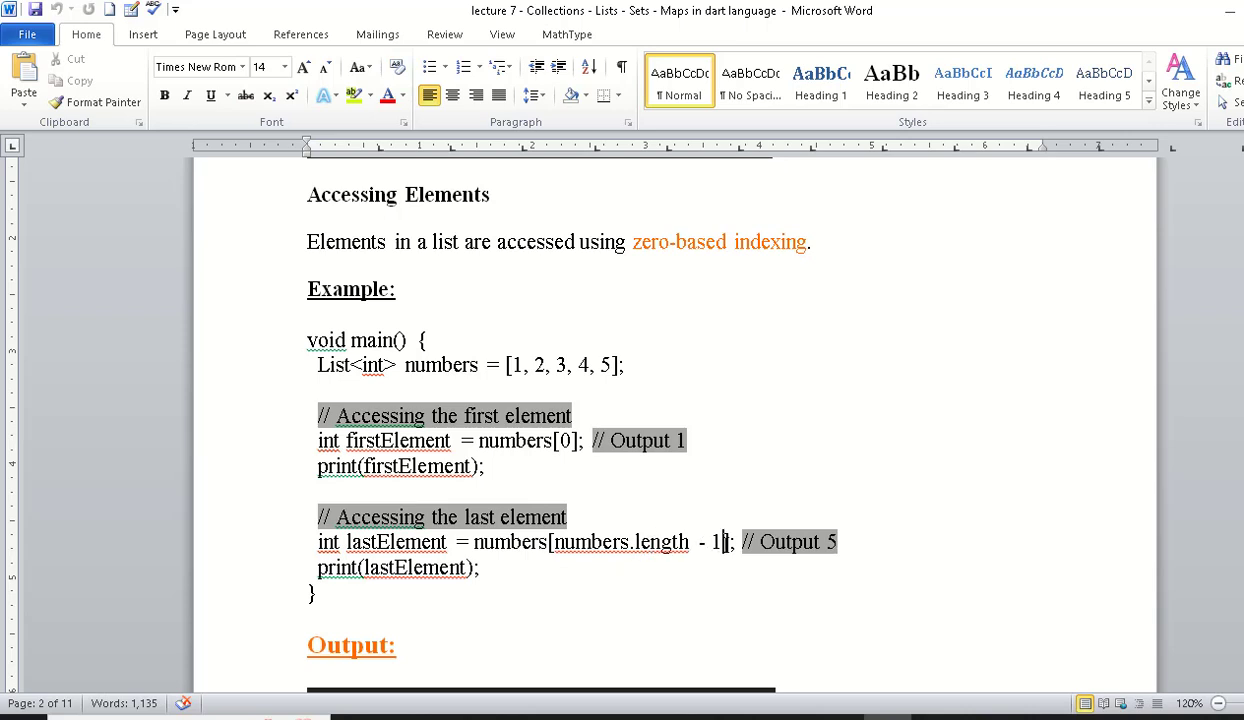
pyautogui.click(724, 541)
pyautogui.moveTo(599, 364); pyautogui.dragTo(613, 364)
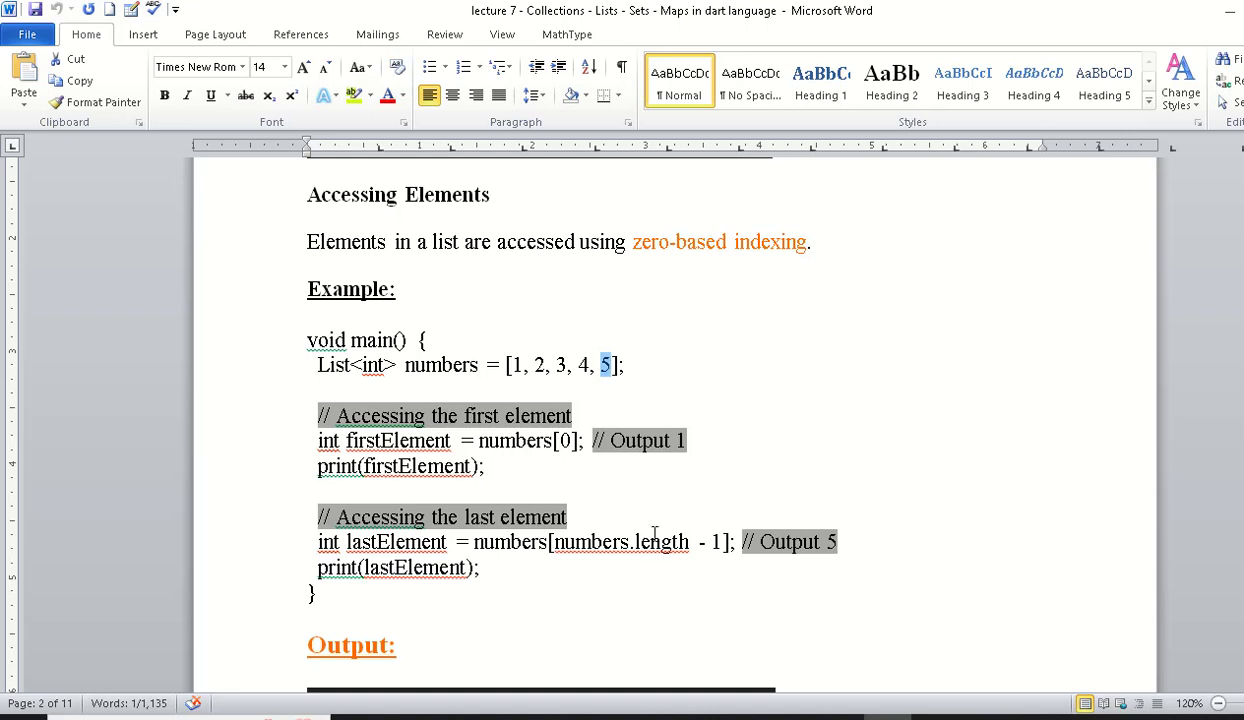
pyautogui.click(354, 533)
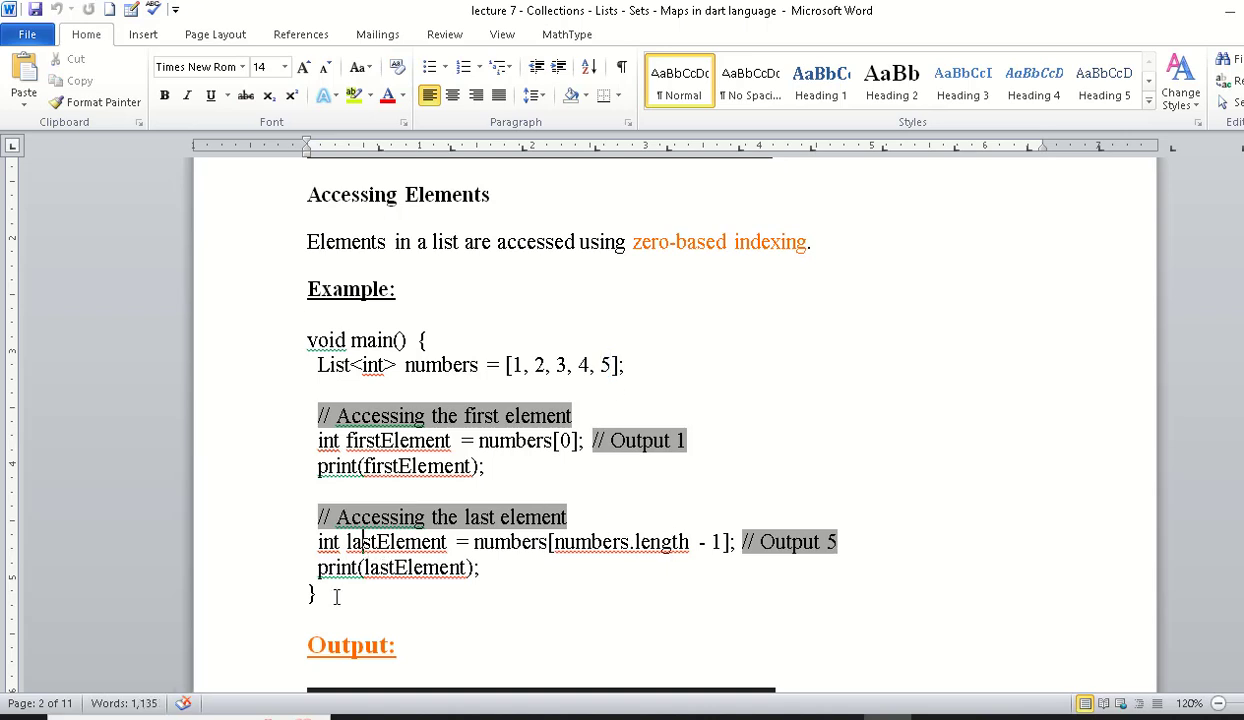
pyautogui.moveTo(316, 594); pyautogui.dragTo(310, 340)
pyautogui.hotkey('ctrl', 'c')
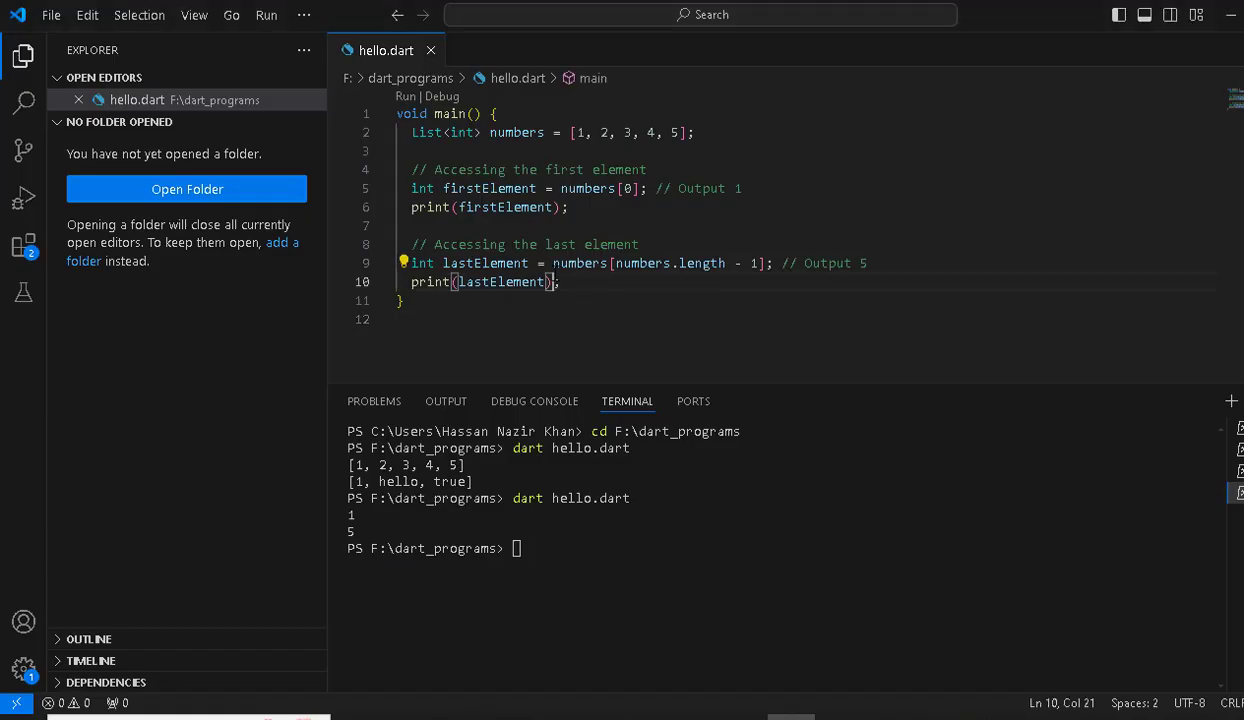
# Step: Paste the Accessing Elements code into hello.dart, save, clear the terminal with cls and run it
pyautogui.hotkey('ctrl', 'a')
pyautogui.hotkey('ctrl', 'v')
pyautogui.hotkey('ctrl', 's')
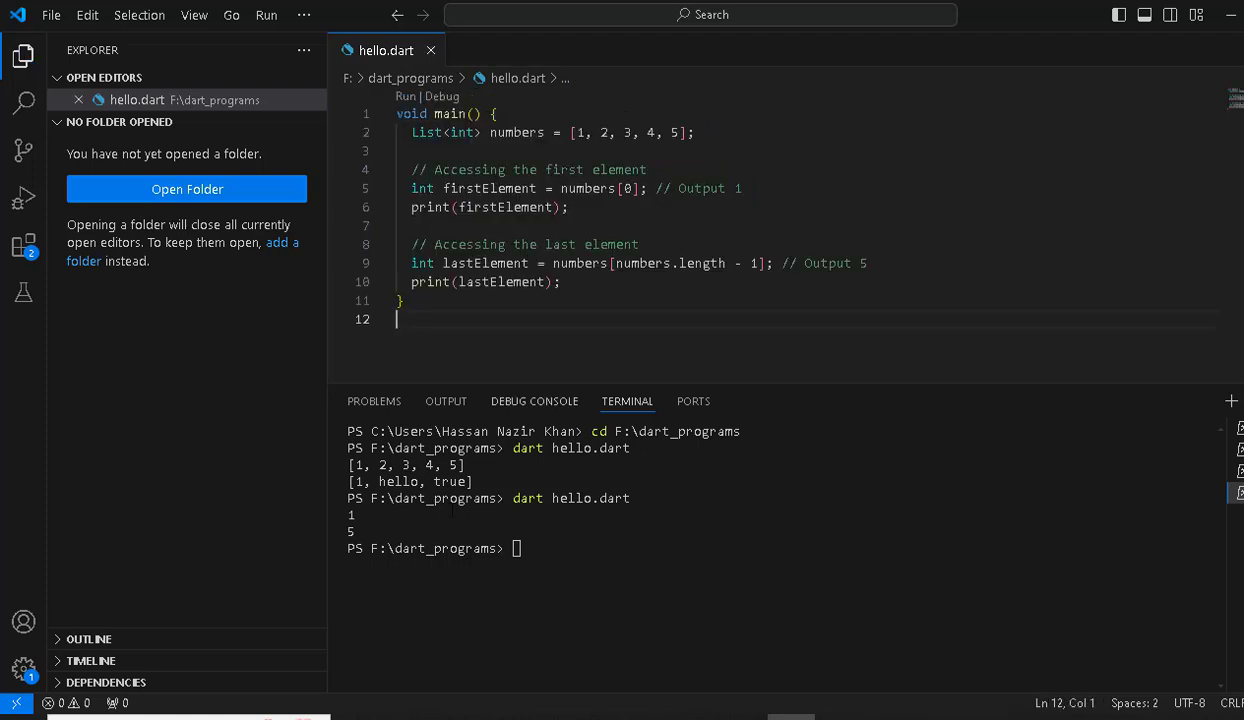
pyautogui.write('cls')
pyautogui.press('Return')
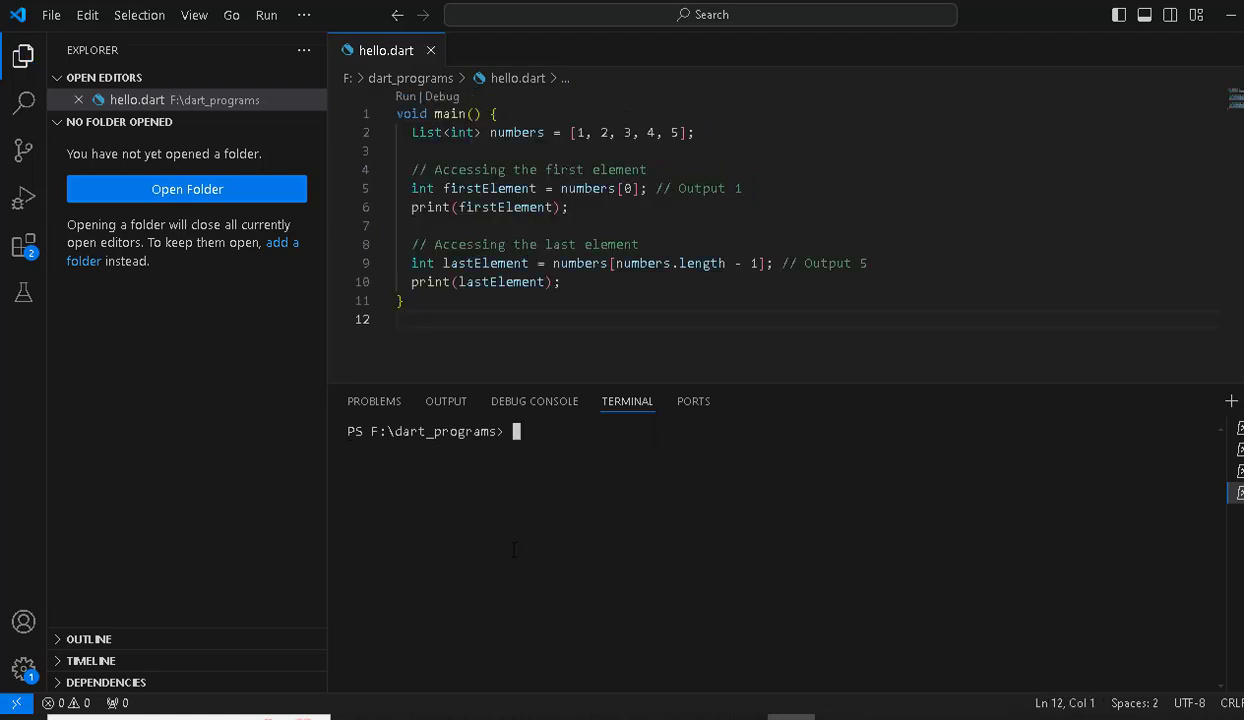
pyautogui.write('dart hello')
pyautogui.write('.dart')
pyautogui.press('Return')
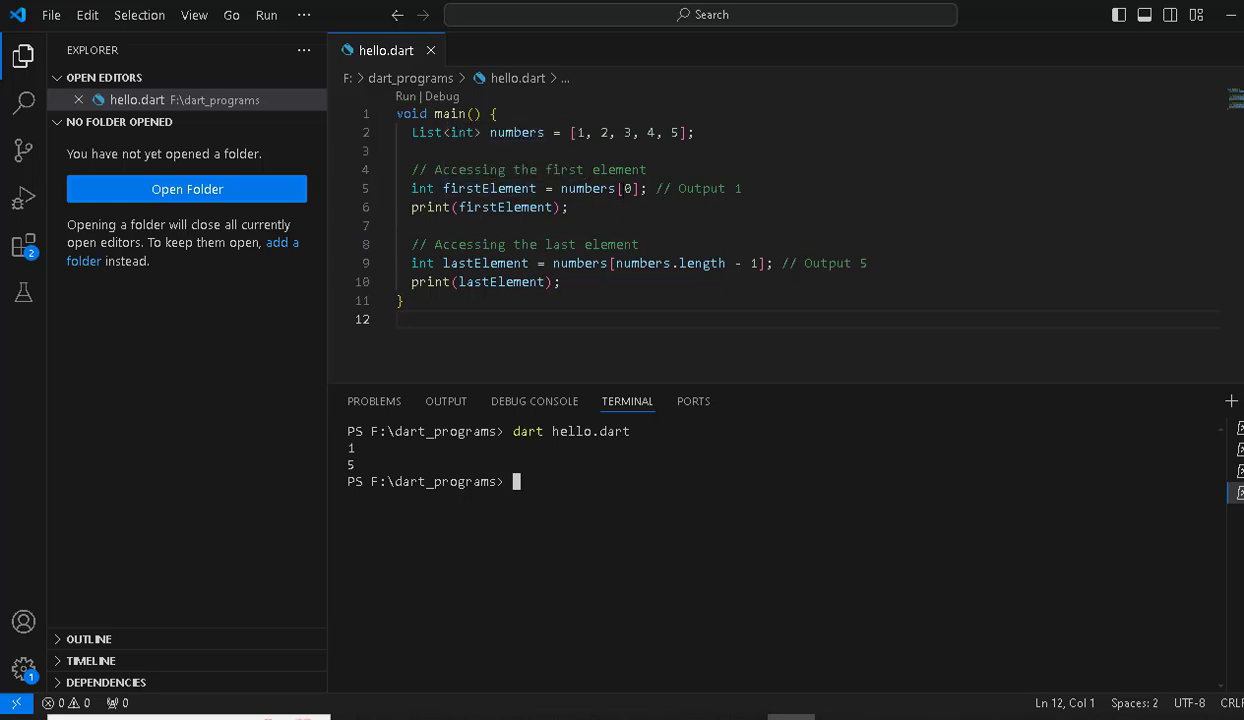
# Step: Highlight index 0 and the last list value 5 in the code, then return to Word
pyautogui.doubleClick(627, 188)
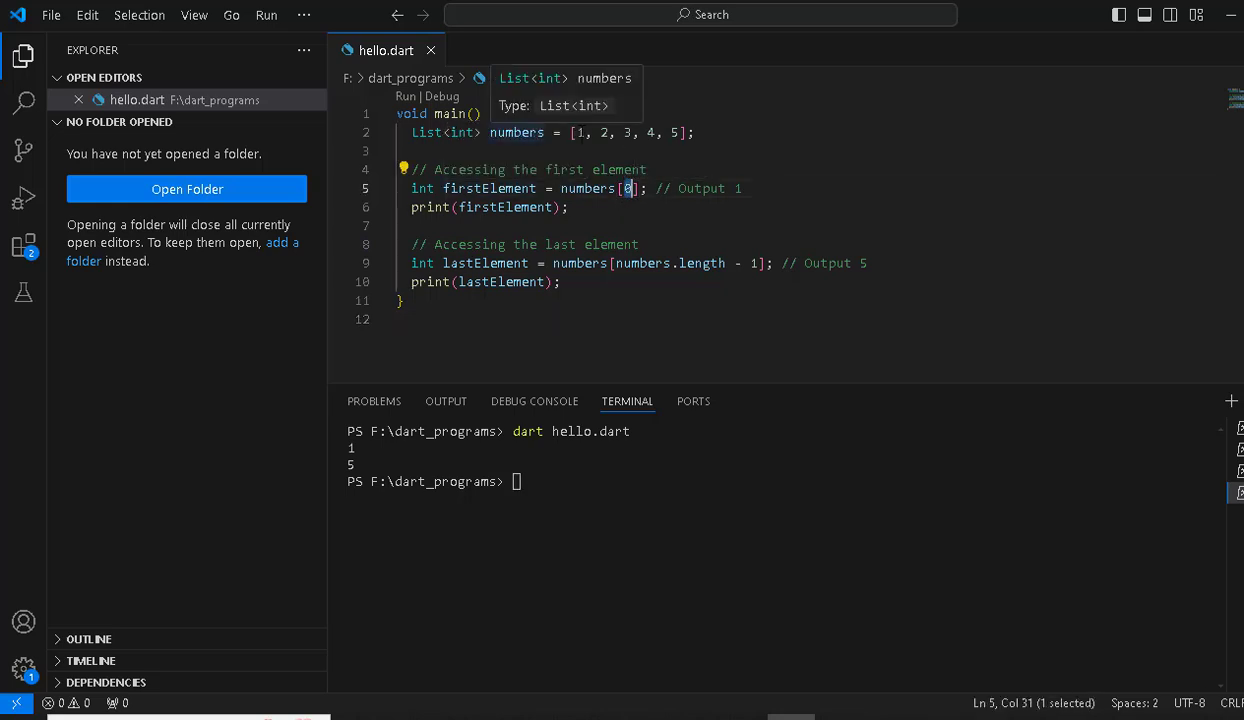
pyautogui.click(578, 132)
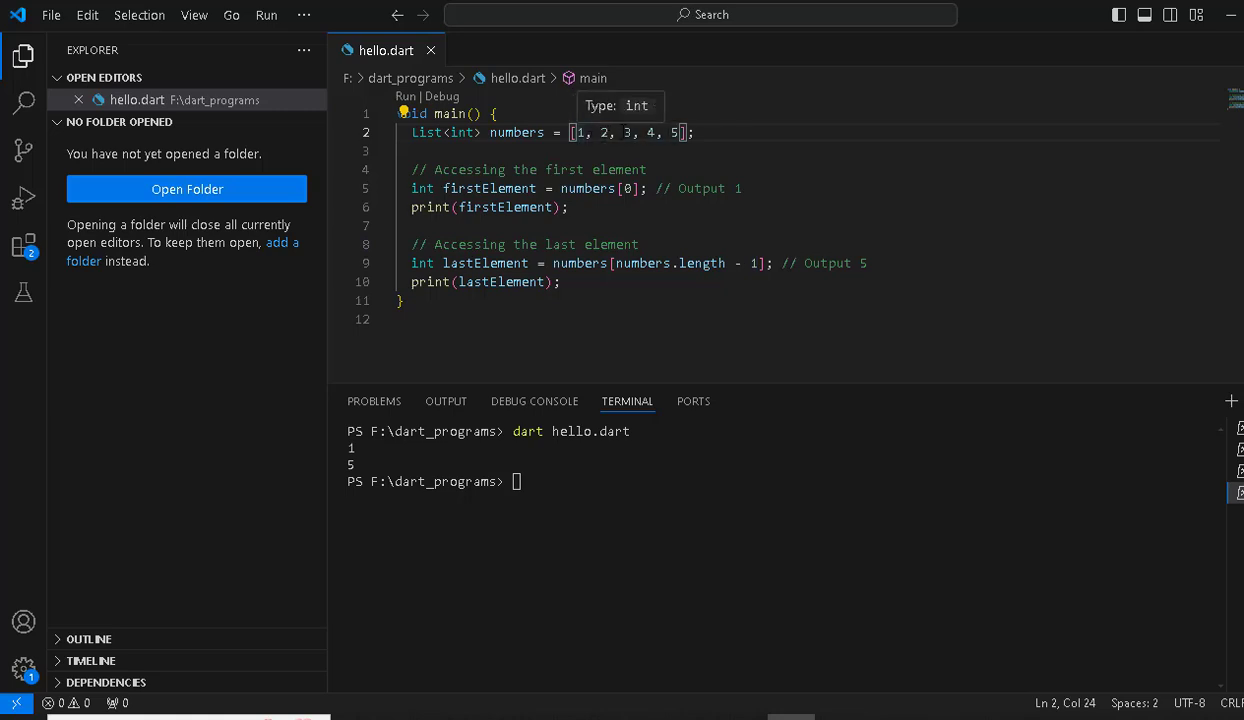
pyautogui.click(670, 132)
pyautogui.doubleClick(673, 132)
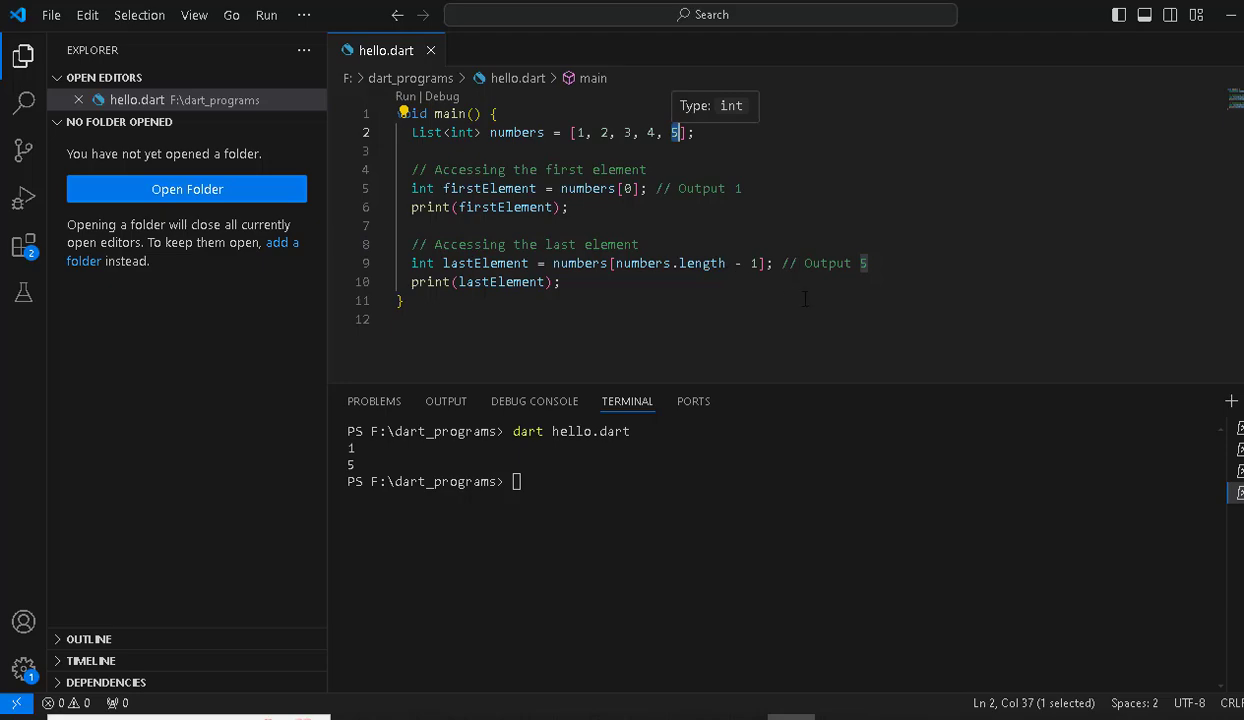
pyautogui.click(907, 716)
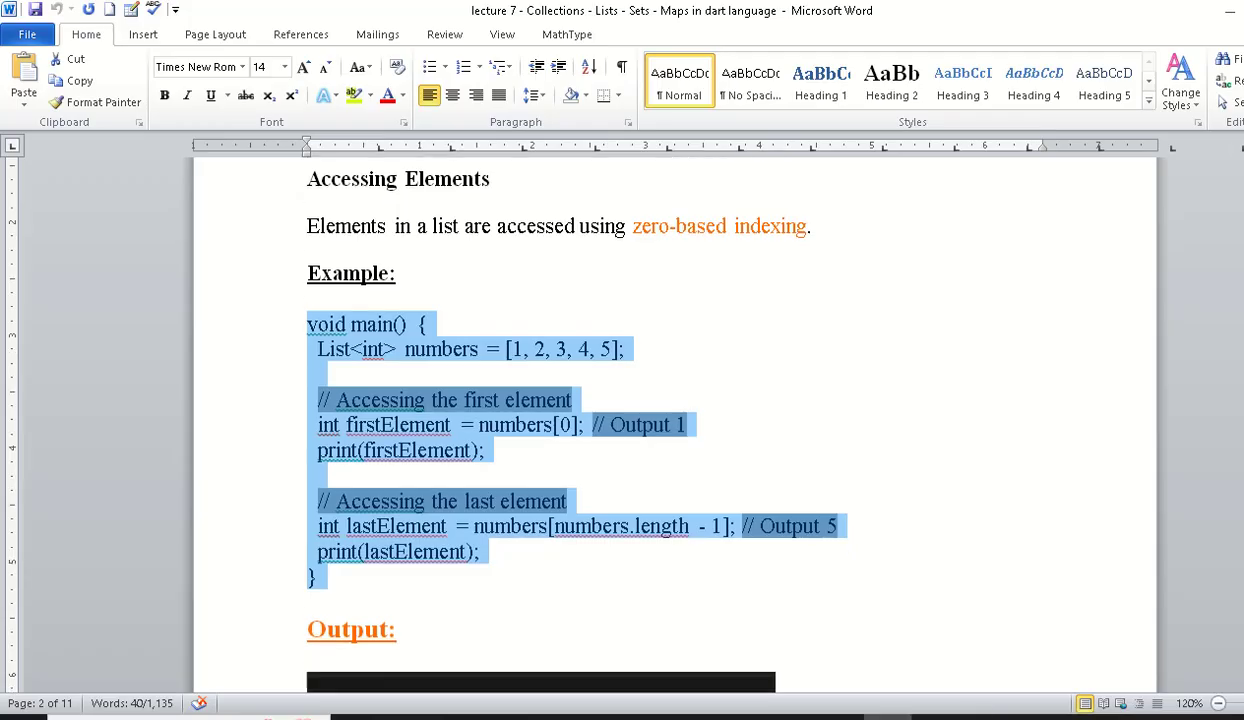
# Step: Scroll to page 3's Getting the Length example and highlight the numbers list declaration
pyautogui.scroll(-2, 640, 420)
pyautogui.scroll(-3, 640, 420)
pyautogui.scroll(-3, 490, 337)
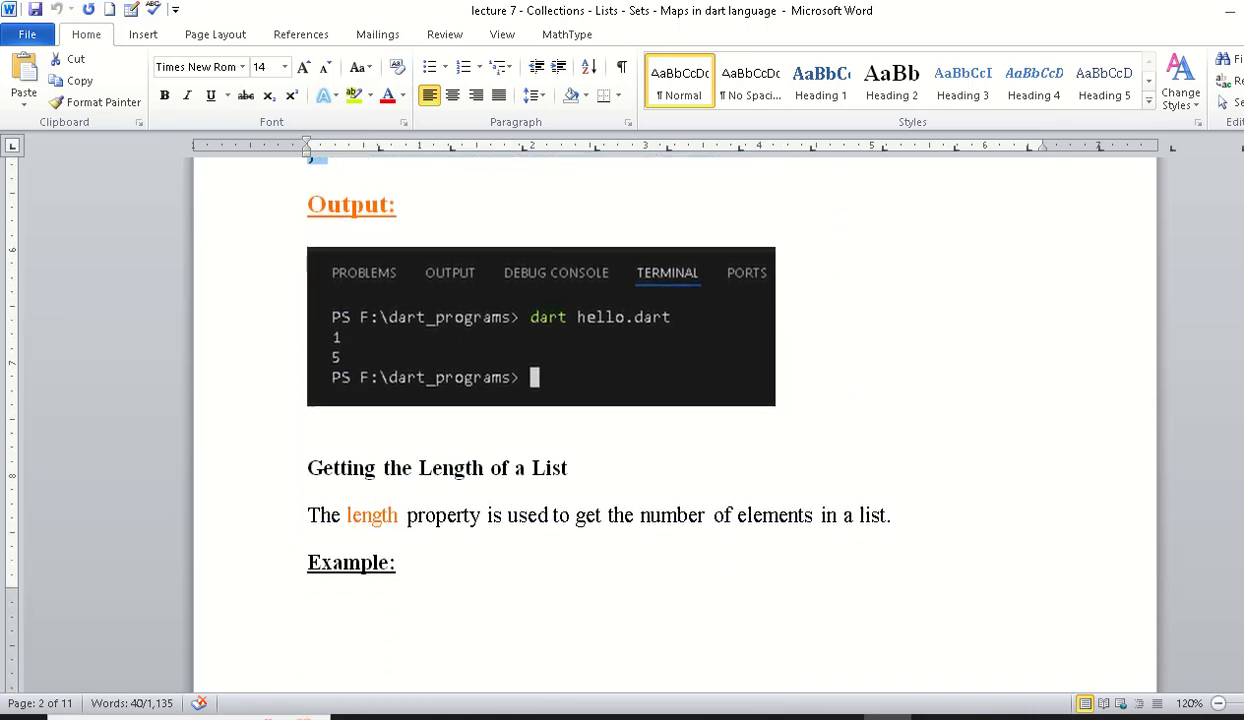
pyautogui.scroll(-2, 490, 337)
pyautogui.scroll(-2, 490, 337)
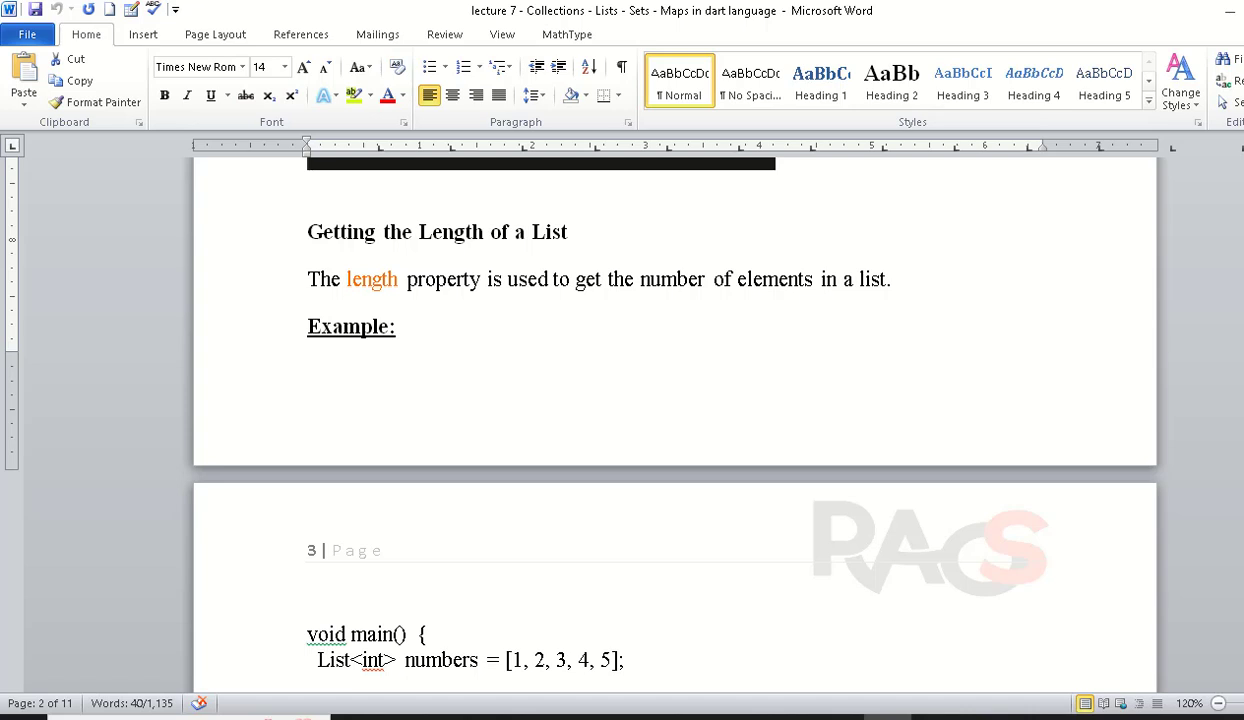
pyautogui.scroll(-2, 640, 420)
pyautogui.scroll(-2, 640, 420)
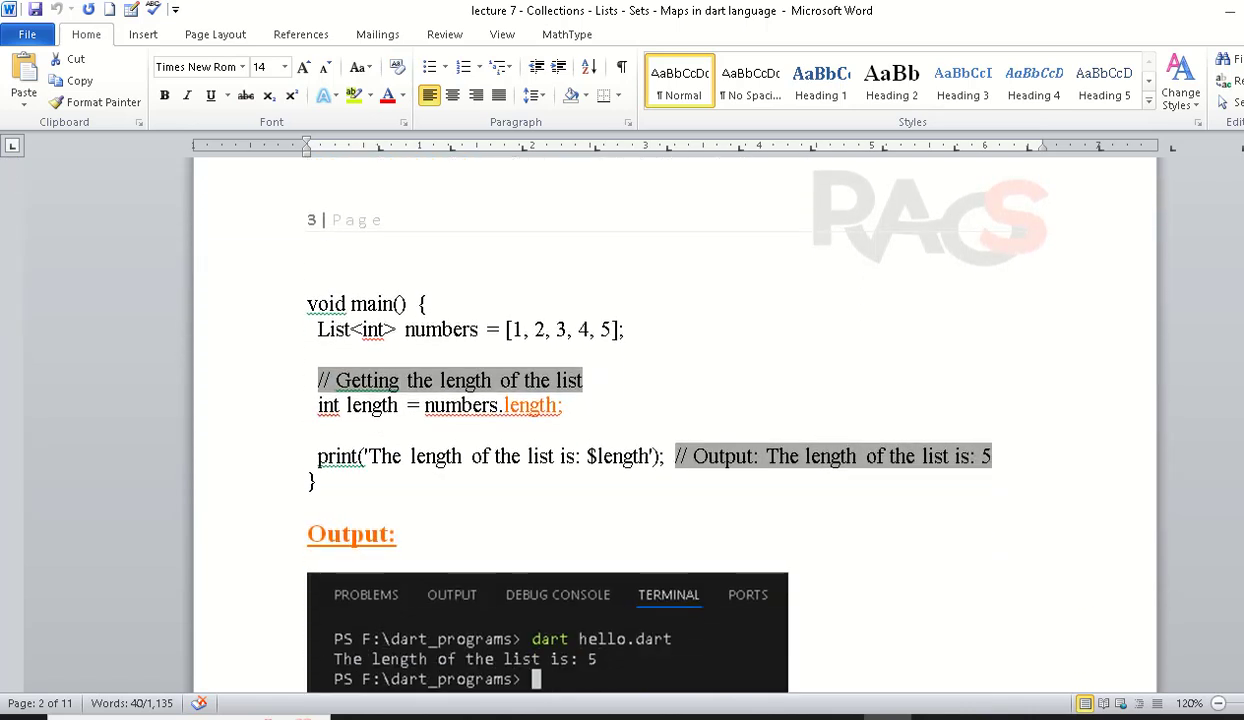
pyautogui.scroll(-2, 411, 330)
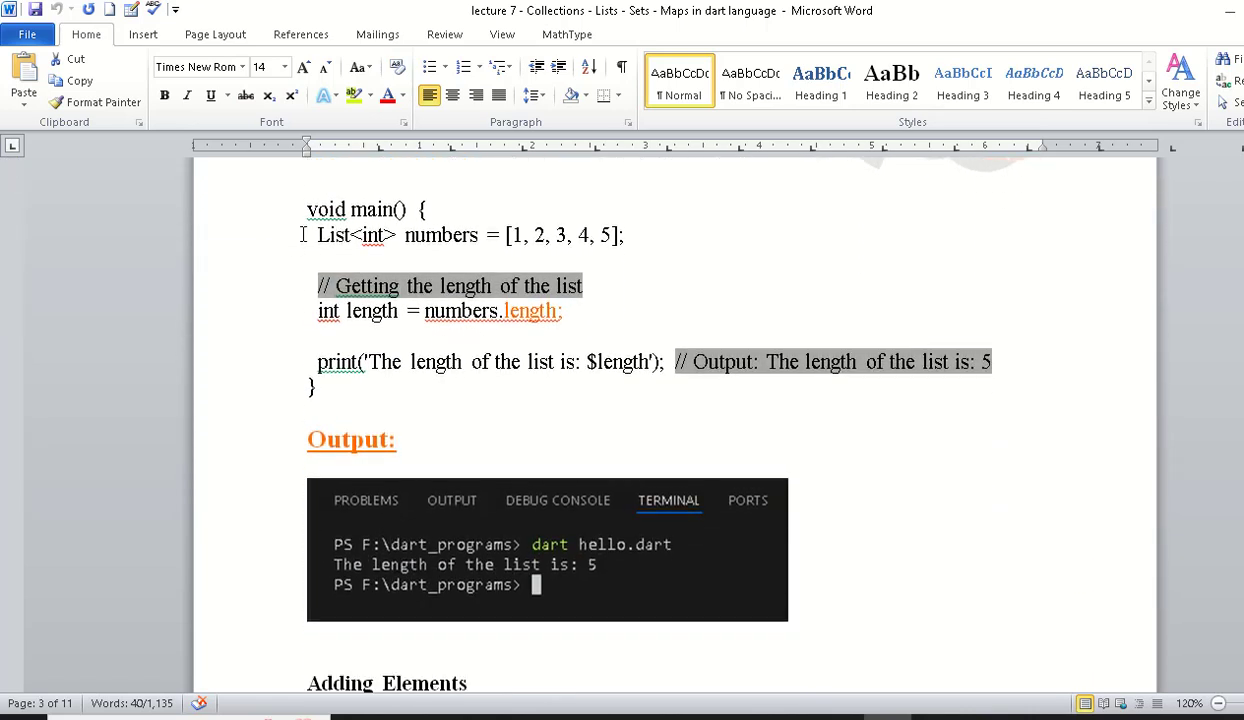
pyautogui.moveTo(302, 234); pyautogui.dragTo(624, 235)
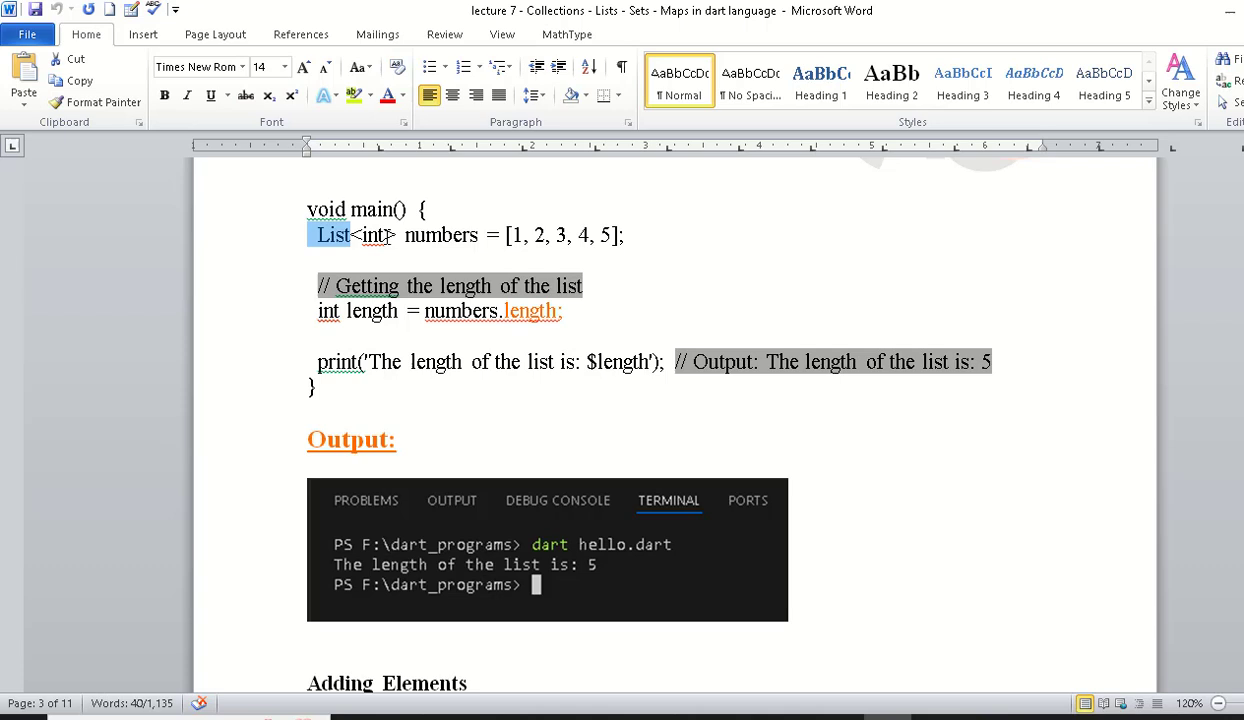
pyautogui.click(320, 311)
# Step: Highlight int, the length variable, numbers.length and $length, then select the whole example code
pyautogui.doubleClick(328, 311)
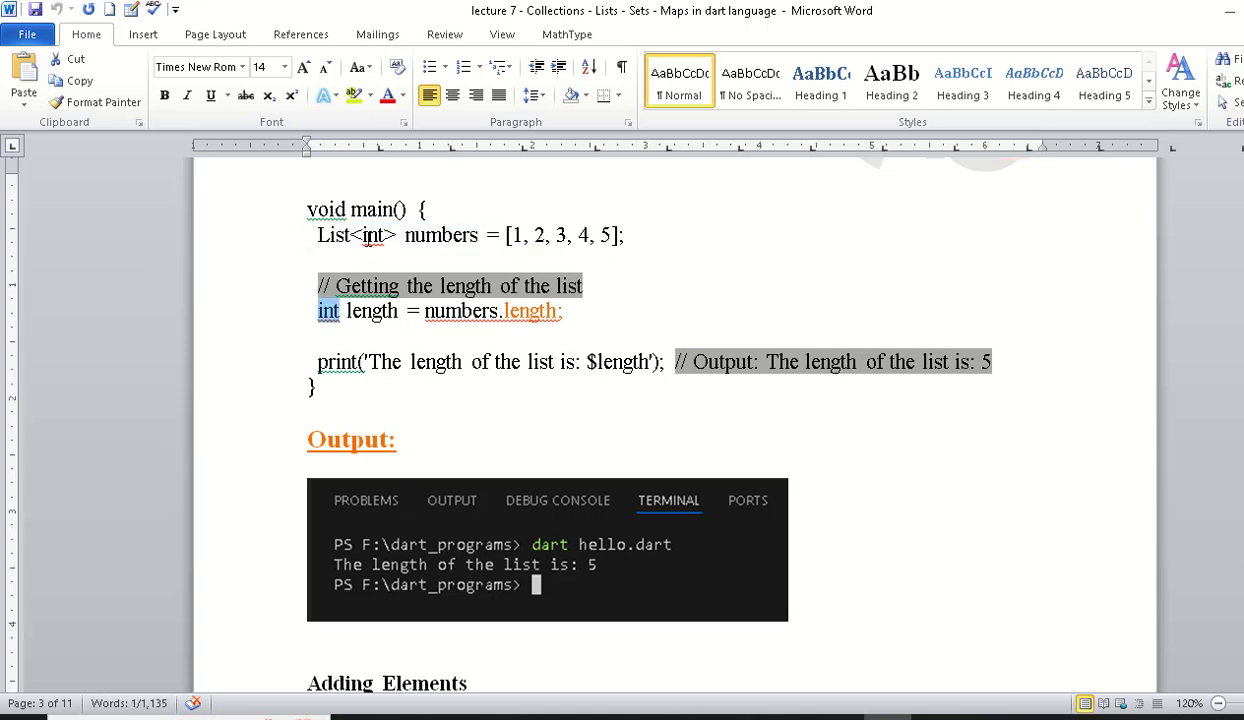
pyautogui.click(368, 235)
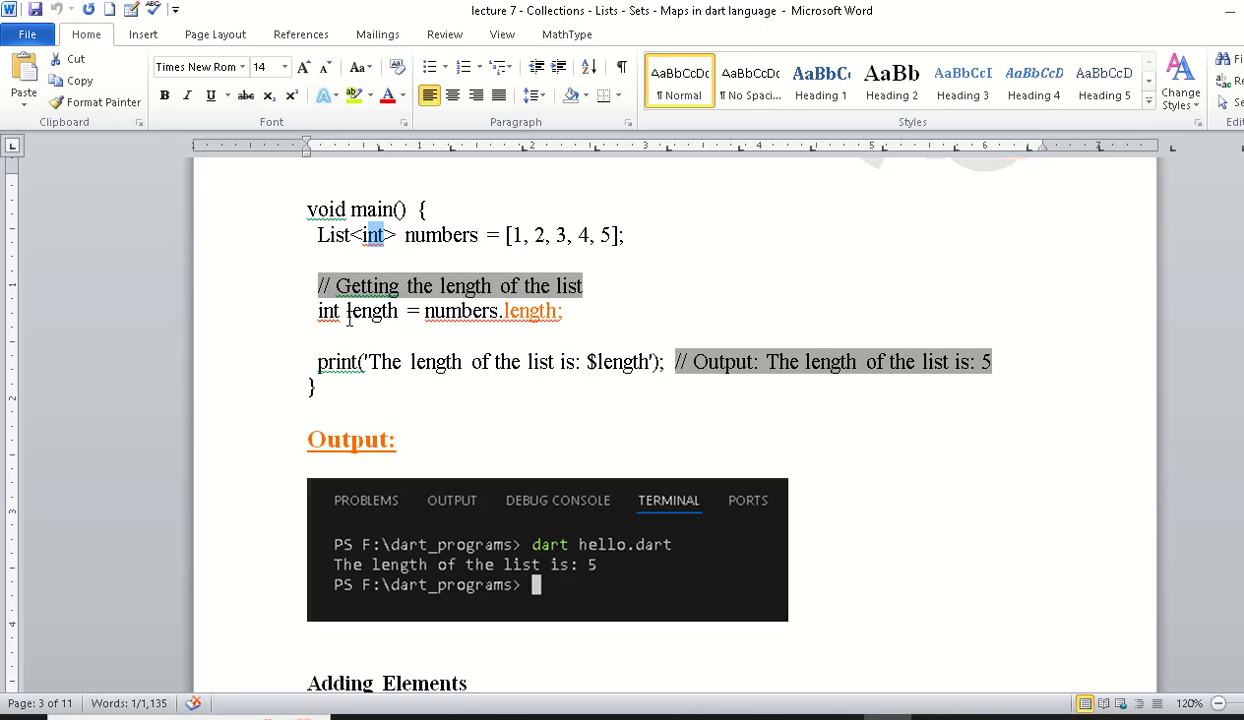
pyautogui.moveTo(346, 311); pyautogui.dragTo(402, 314)
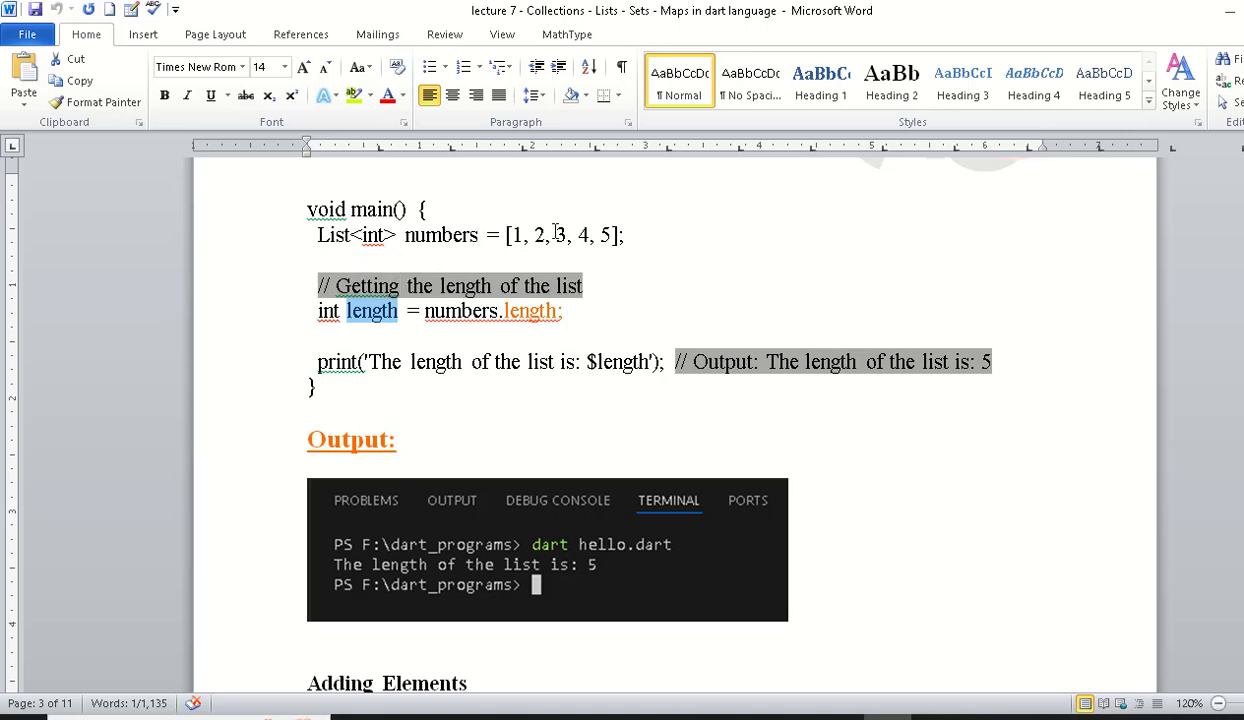
pyautogui.click(394, 335)
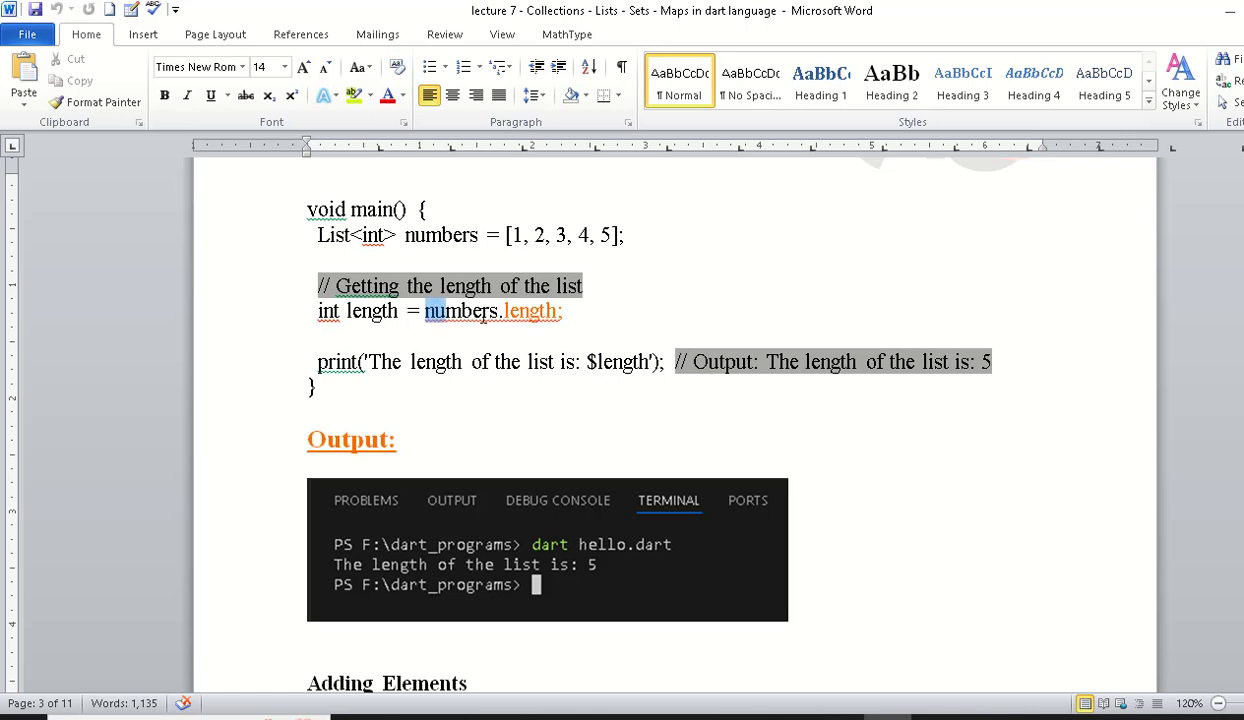
pyautogui.moveTo(427, 316)
pyautogui.mouseDown()
pyautogui.moveTo(560, 311)
pyautogui.moveTo(549, 311)
pyautogui.mouseUp()
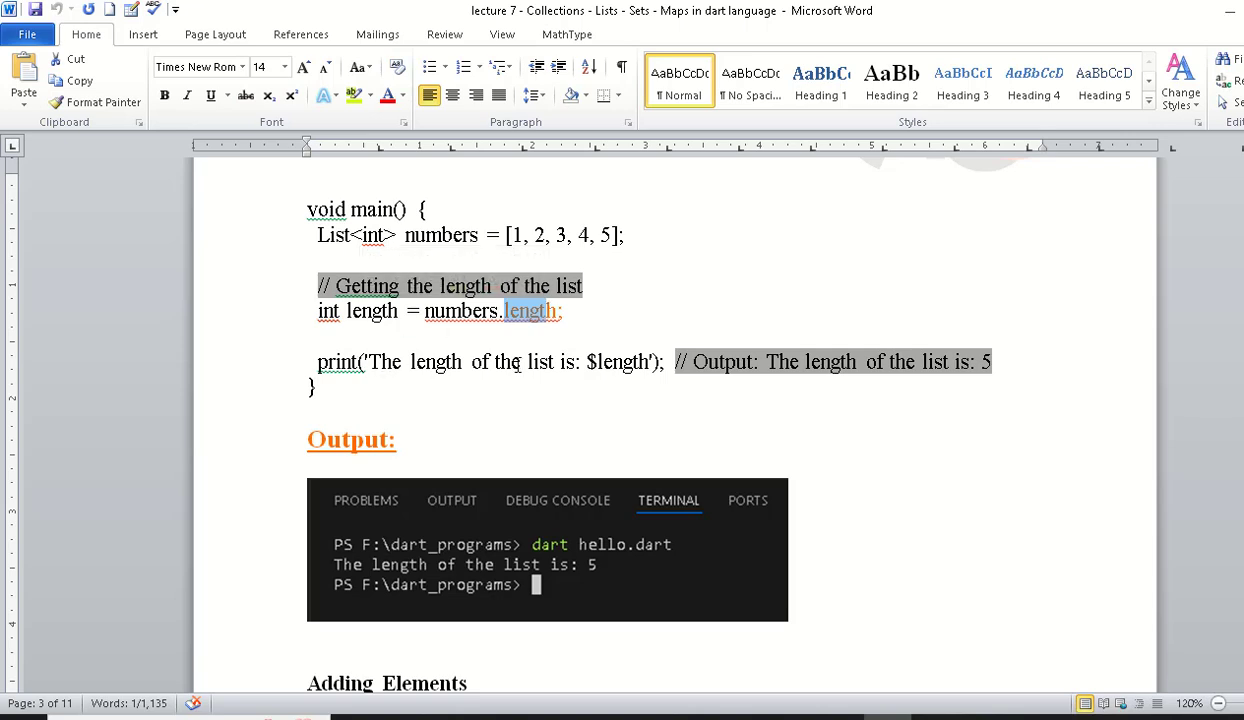
pyautogui.doubleClick(372, 311)
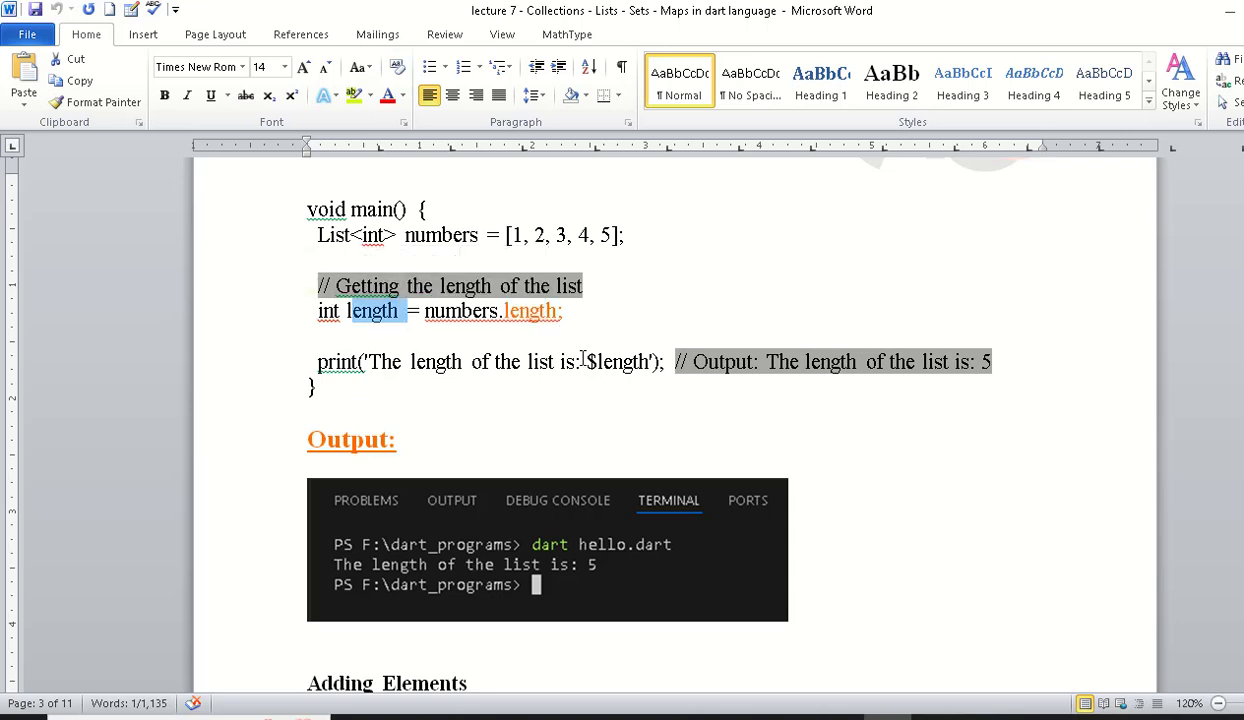
pyautogui.moveTo(597, 361); pyautogui.dragTo(588, 362)
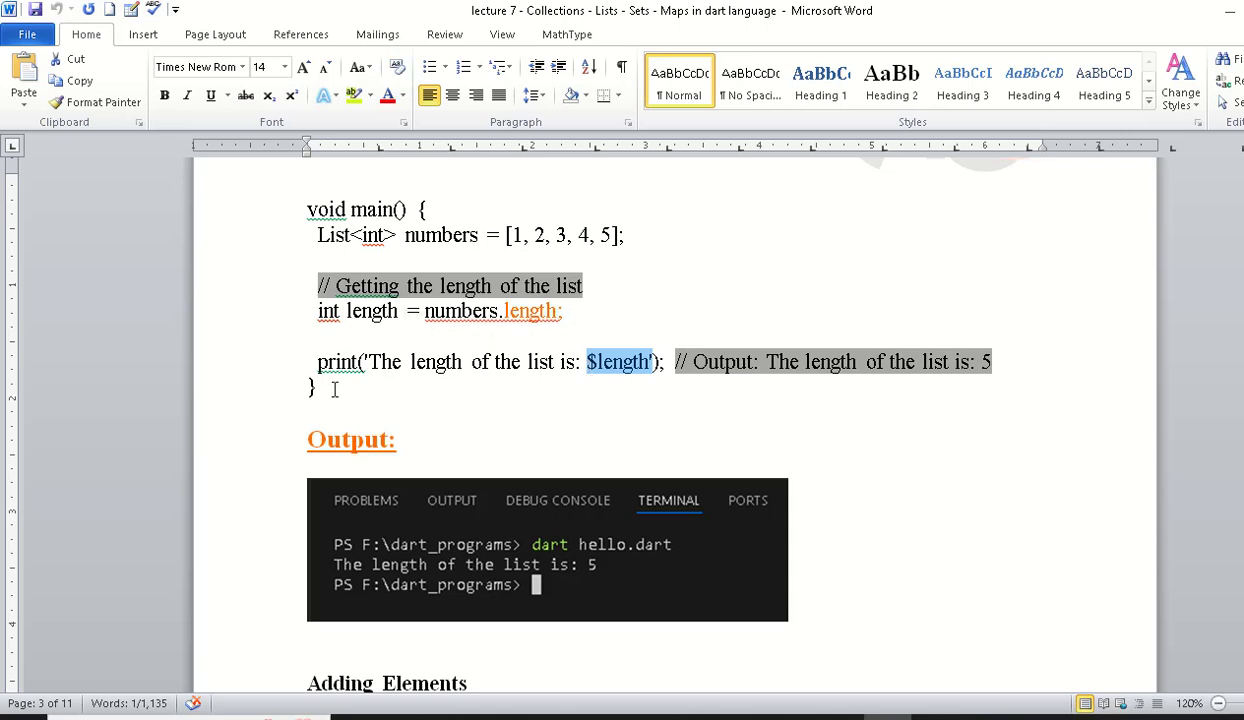
pyautogui.moveTo(325, 387); pyautogui.dragTo(309, 198)
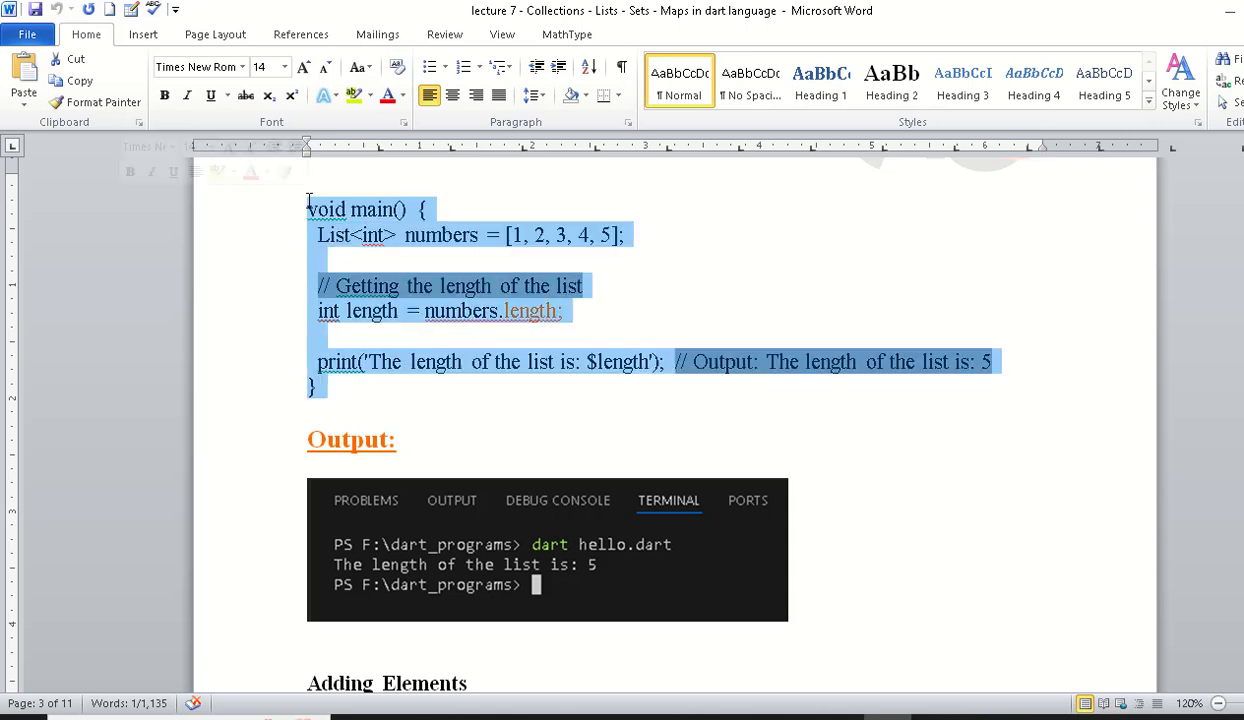
# Step: Replace all code in hello.dart with the list-length example and save it
pyautogui.click(790, 716)
pyautogui.click(619, 263)
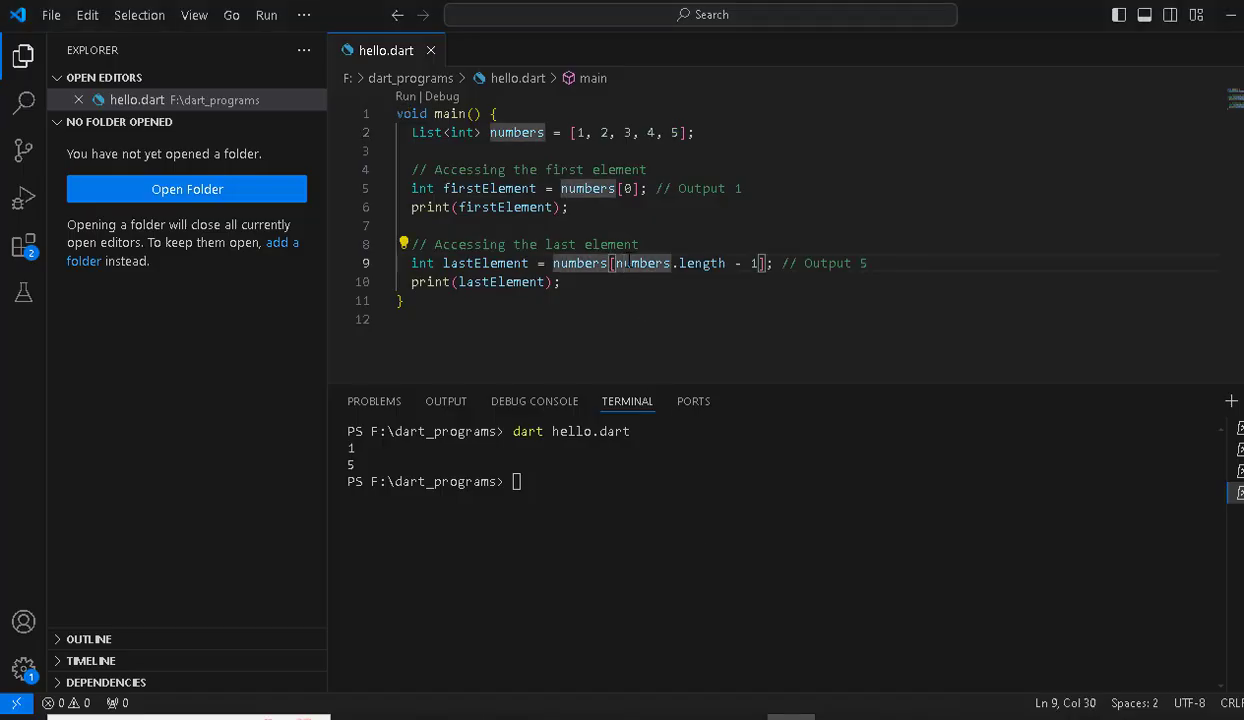
pyautogui.hotkey('ctrl', 'a')
pyautogui.write("void main() {   List<int> numbers = [1, 2, 3, 4, 5];    // Getting the length of the list   int length = numbers.length;    print('The length of the list is: $length'); // Output: The length of the list is: 5 }")
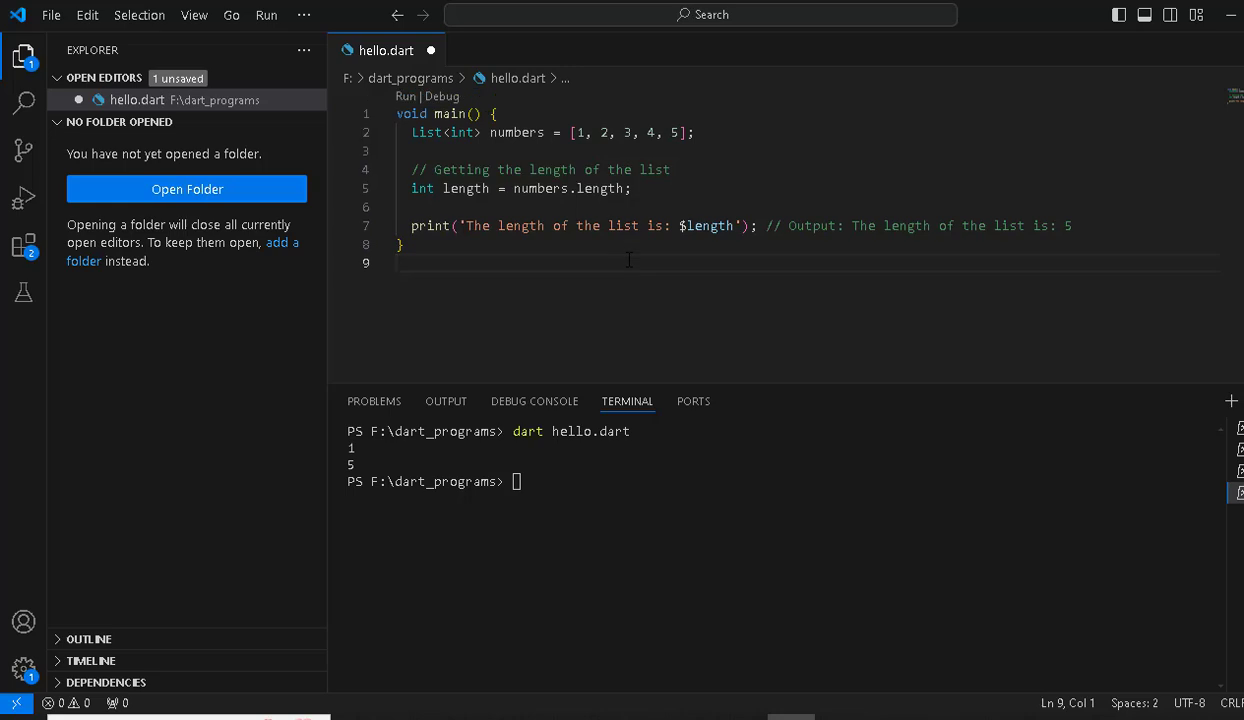
pyautogui.hotkey('ctrl', 's')
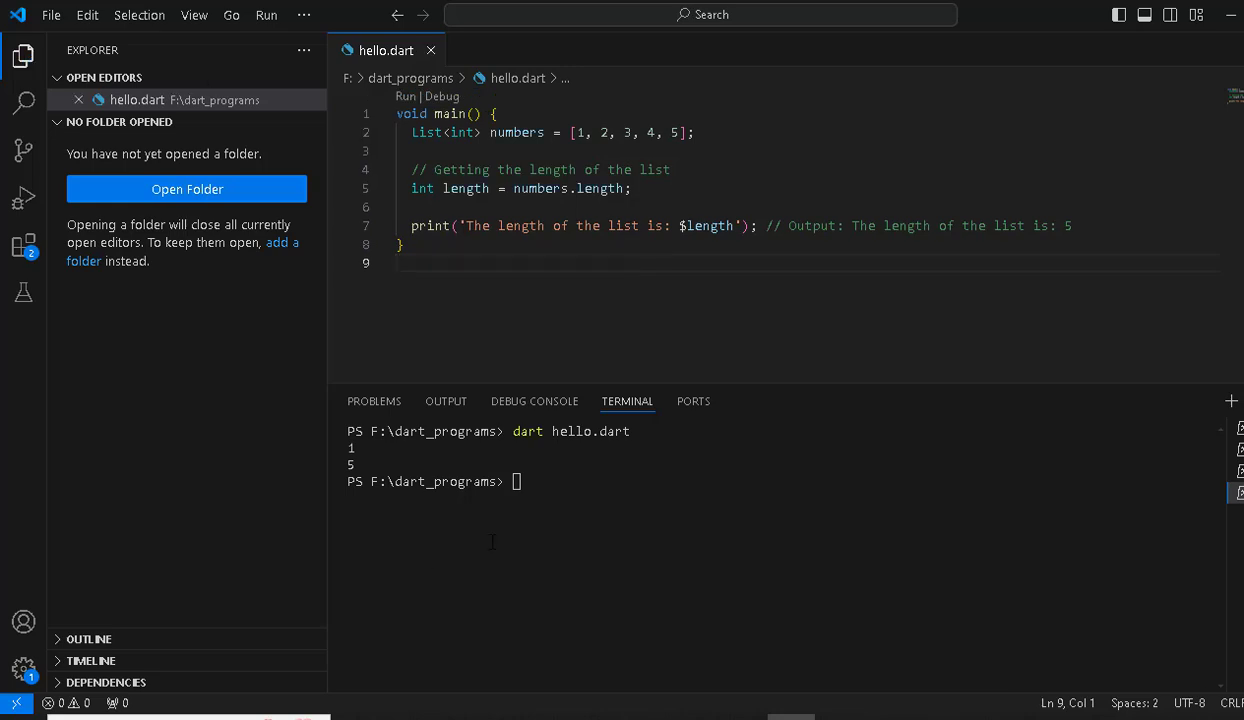
# Step: Run dart hello.dart, printing 'The length of the list is: 5', then return to Word
pyautogui.click(516, 481)
pyautogui.write('da')
pyautogui.write('rt hello.dart')
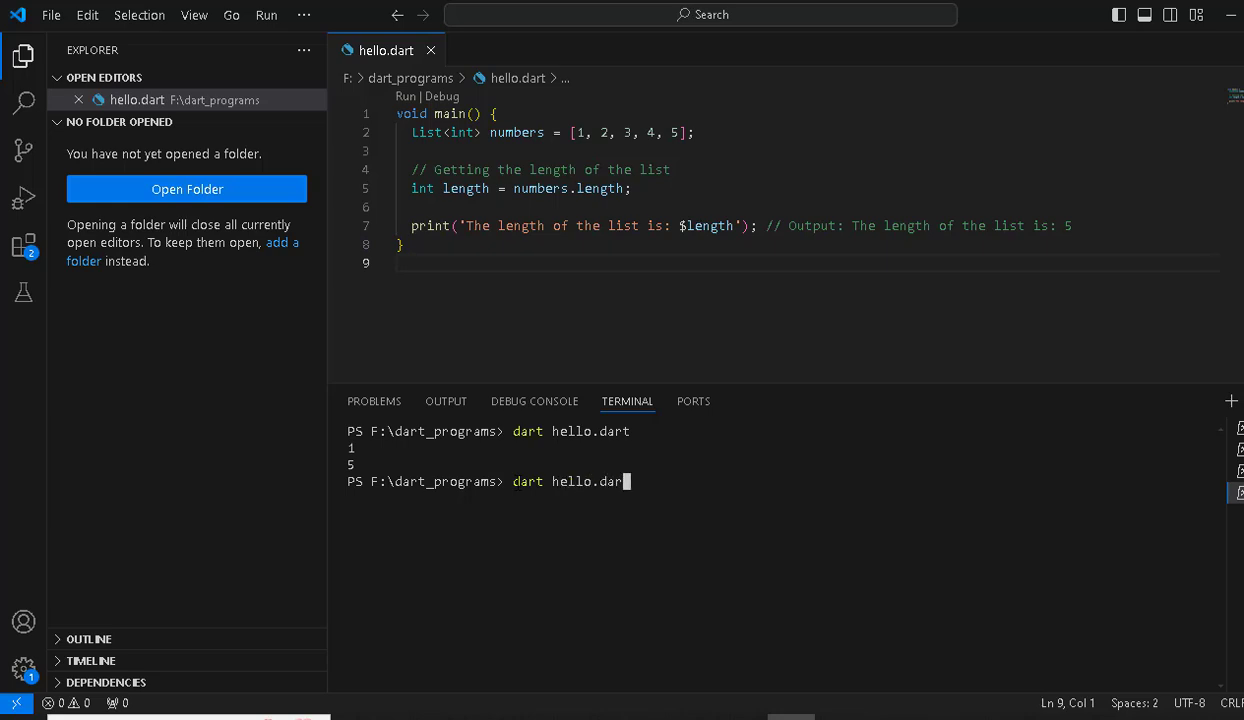
pyautogui.press('Return')
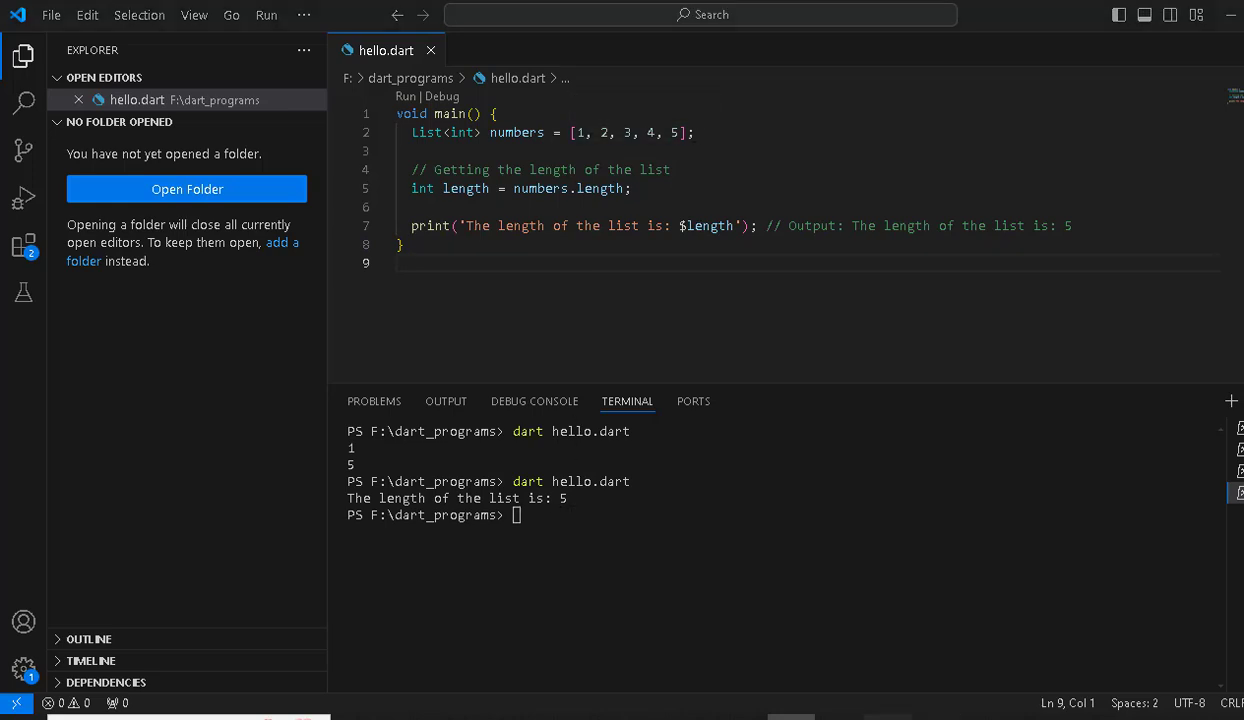
pyautogui.click(887, 716)
# Step: Scroll to the Adding Elements section and place the caret in the addAll() description
pyautogui.scroll(-1, 600, 412)
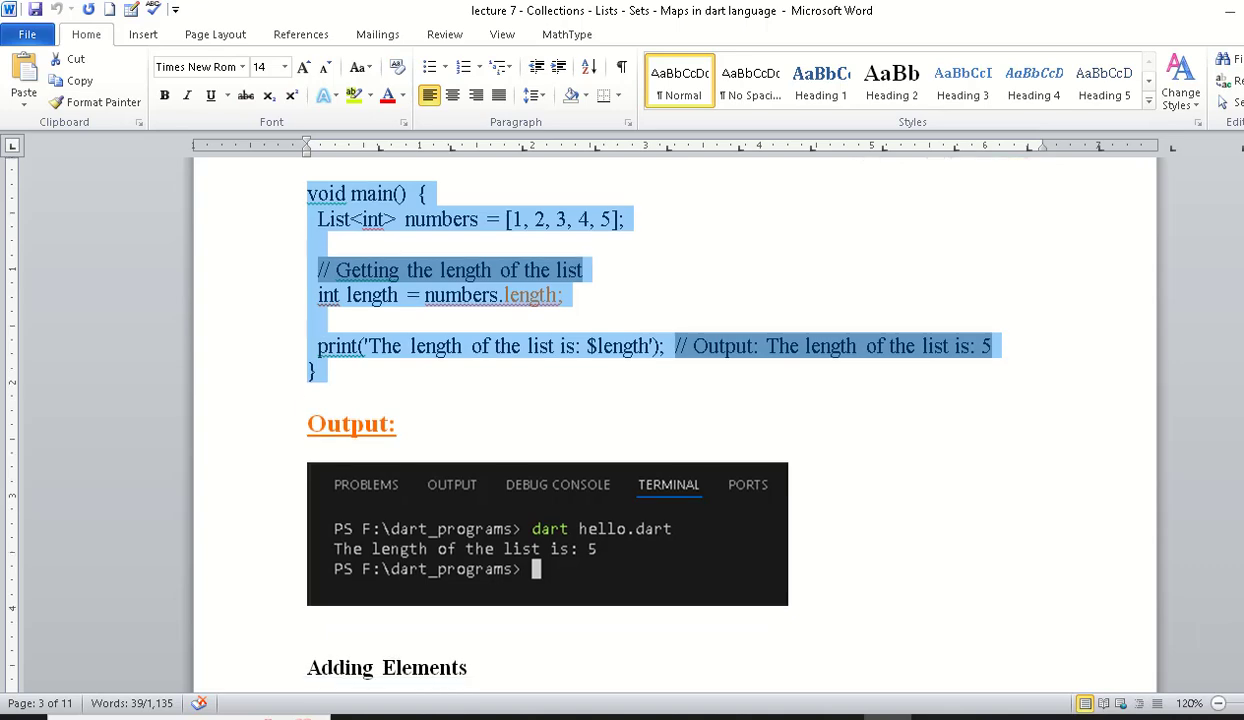
pyautogui.scroll(-2, 675, 412)
pyautogui.scroll(-2, 675, 412)
pyautogui.scroll(-2, 675, 412)
pyautogui.scroll(-2, 675, 412)
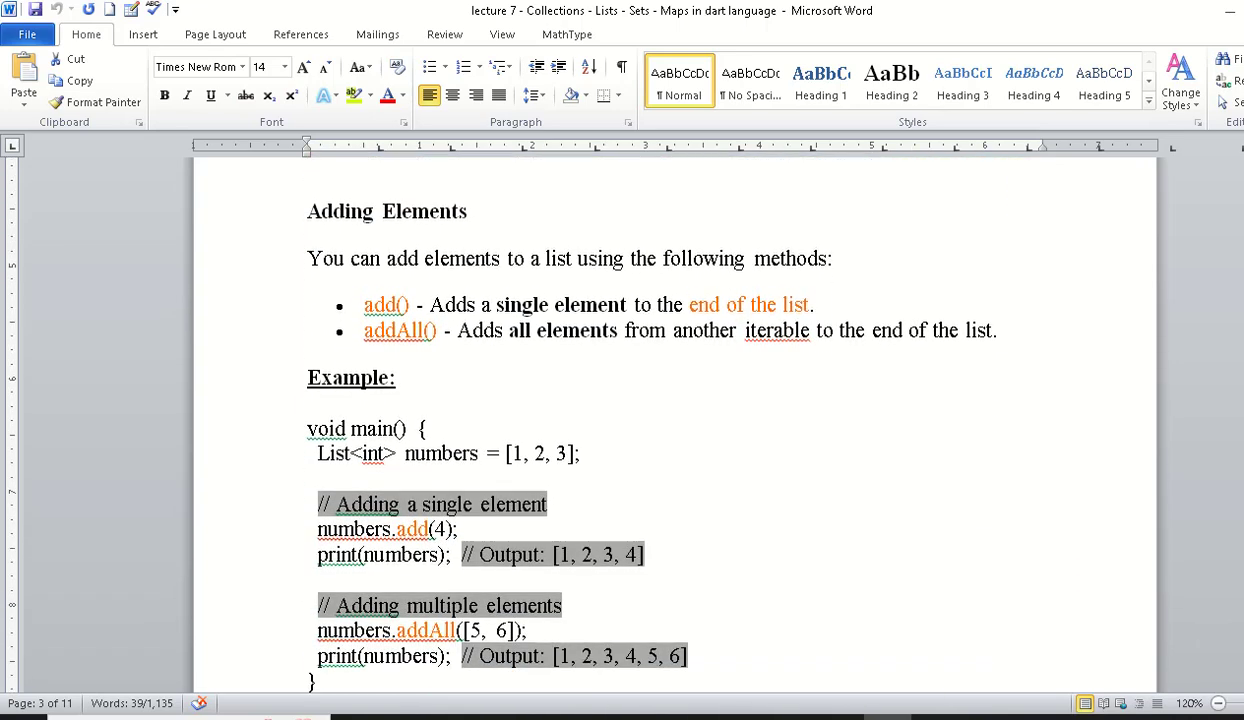
pyautogui.scroll(-1, 470, 310)
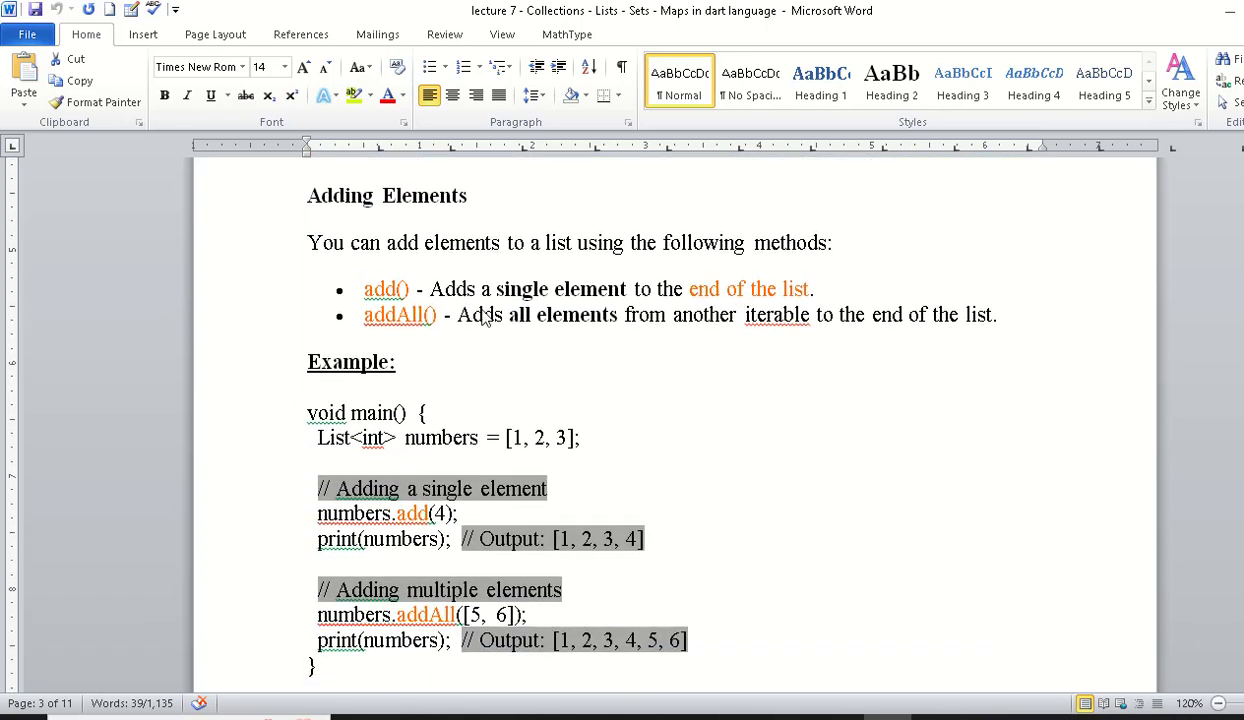
pyautogui.click(397, 312)
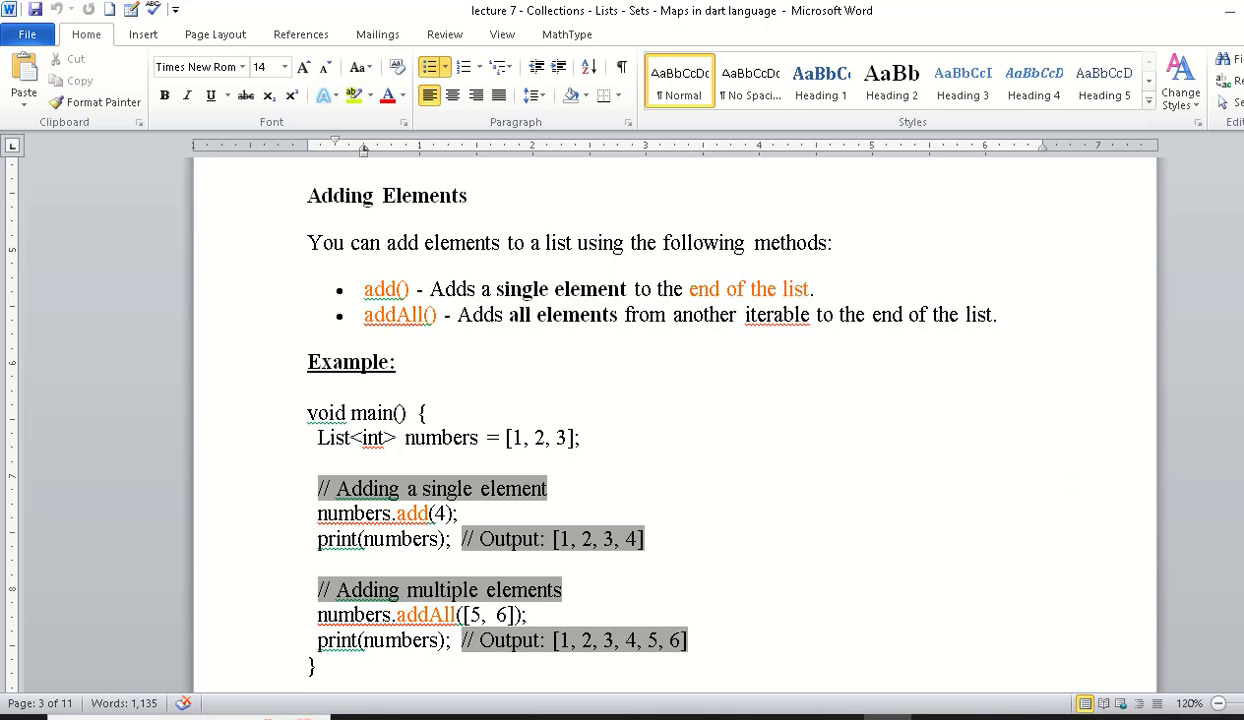
# Step: Scroll to the example and highlight the list declaration, .add and the added value 4
pyautogui.scroll(-1, 676, 410)
pyautogui.scroll(-1, 676, 410)
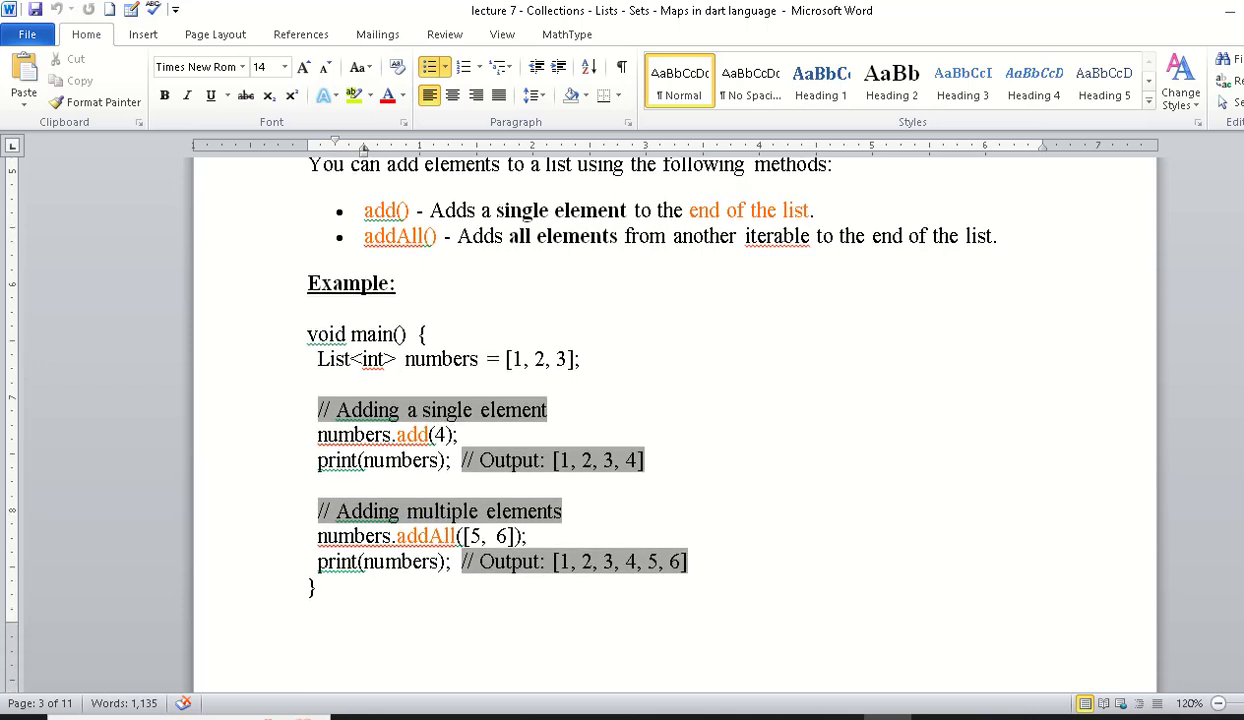
pyautogui.scroll(-1, 676, 410)
pyautogui.scroll(-1, 676, 410)
pyautogui.scroll(-1, 614, 273)
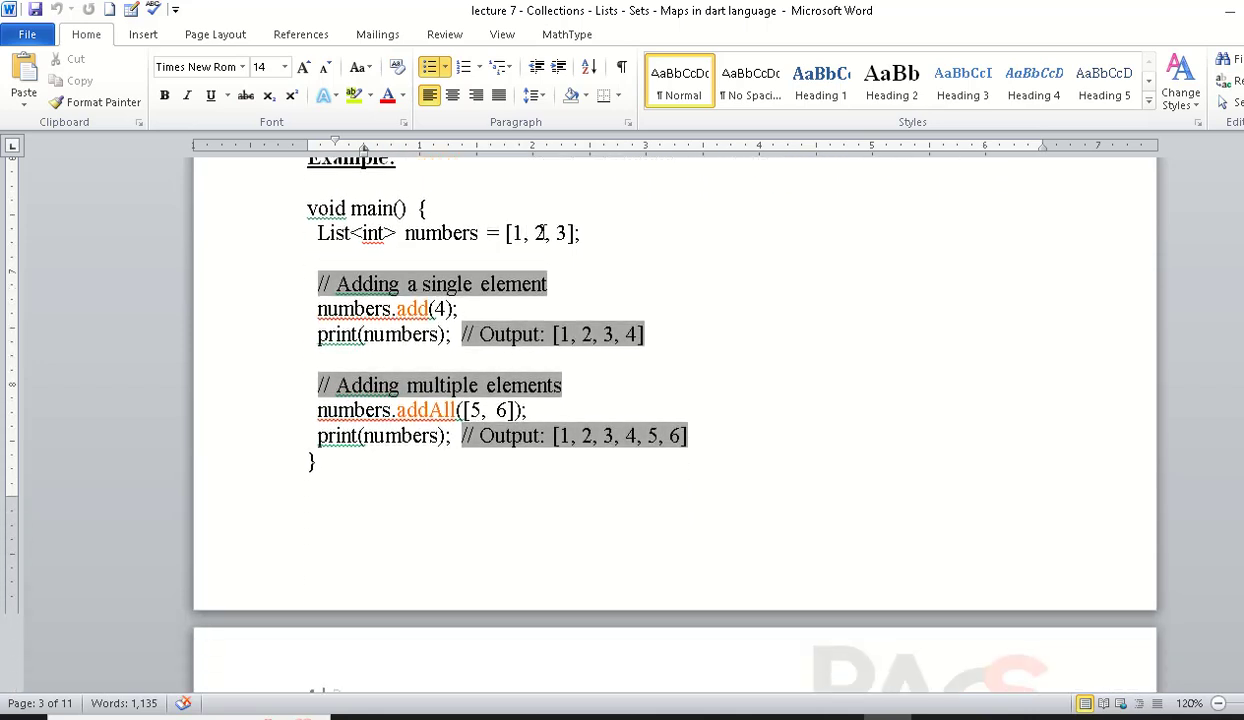
pyautogui.moveTo(598, 232); pyautogui.dragTo(261, 255)
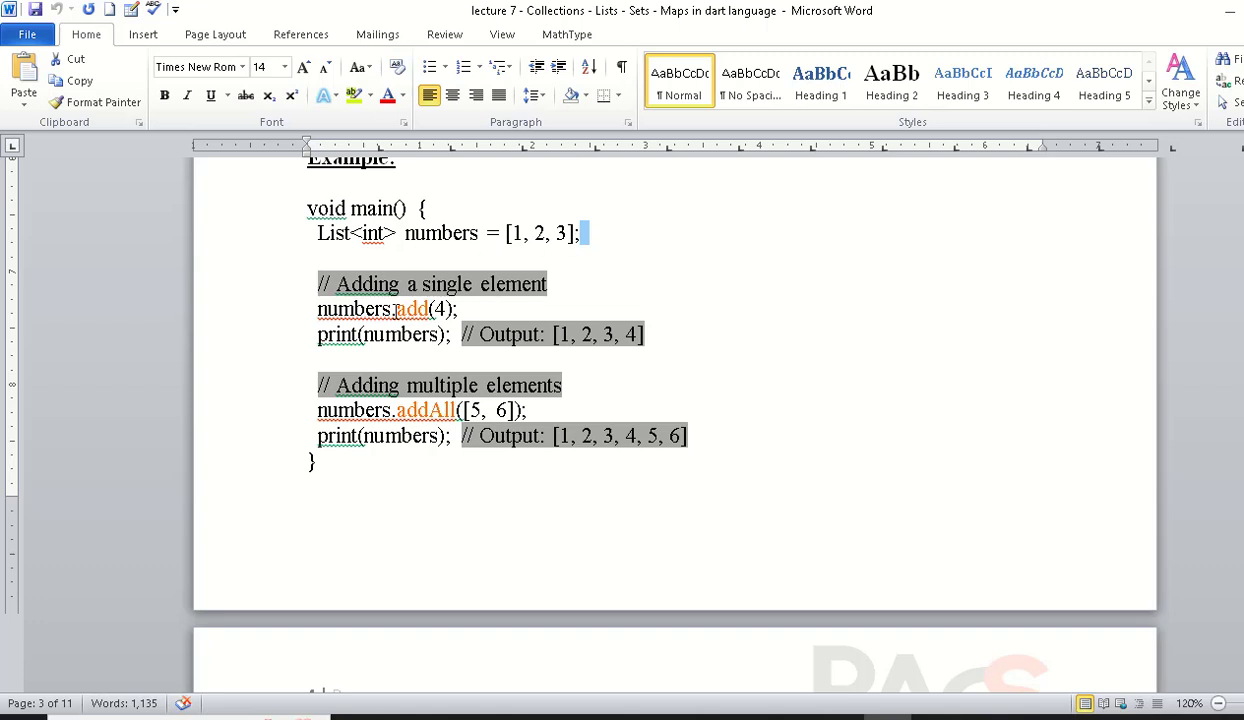
pyautogui.moveTo(389, 309); pyautogui.dragTo(429, 309)
pyautogui.doubleClick(440, 308)
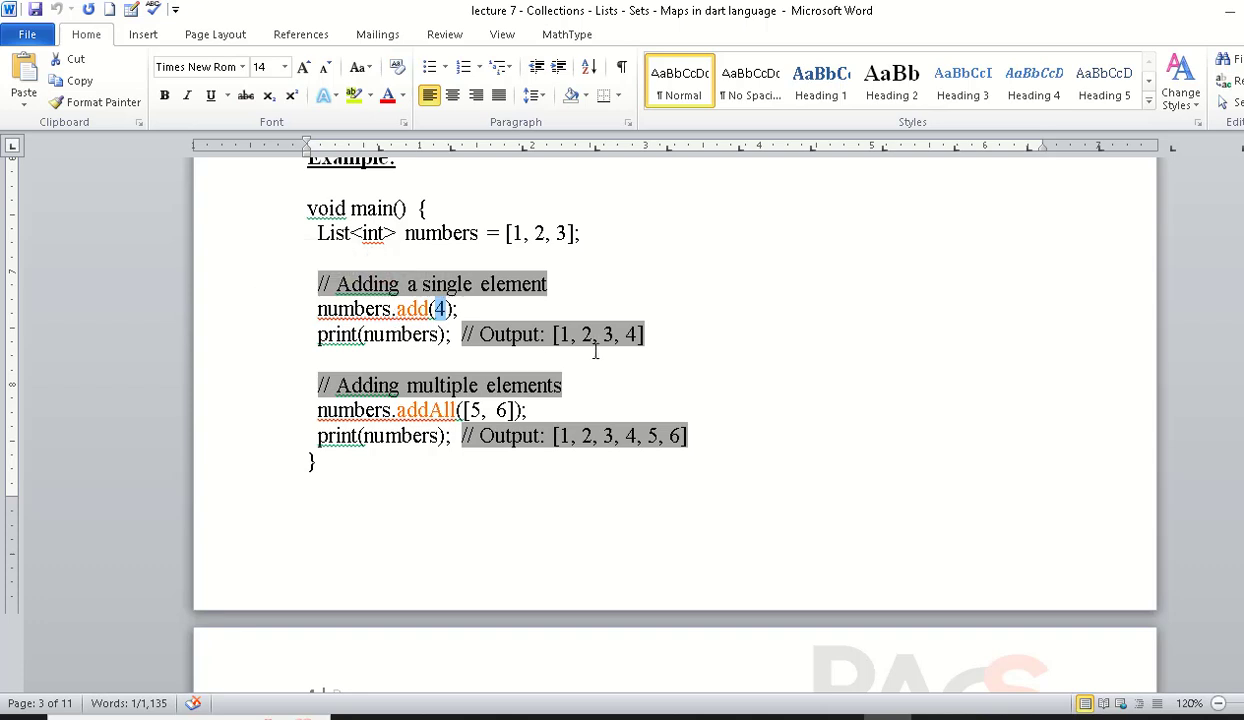
pyautogui.click(427, 300)
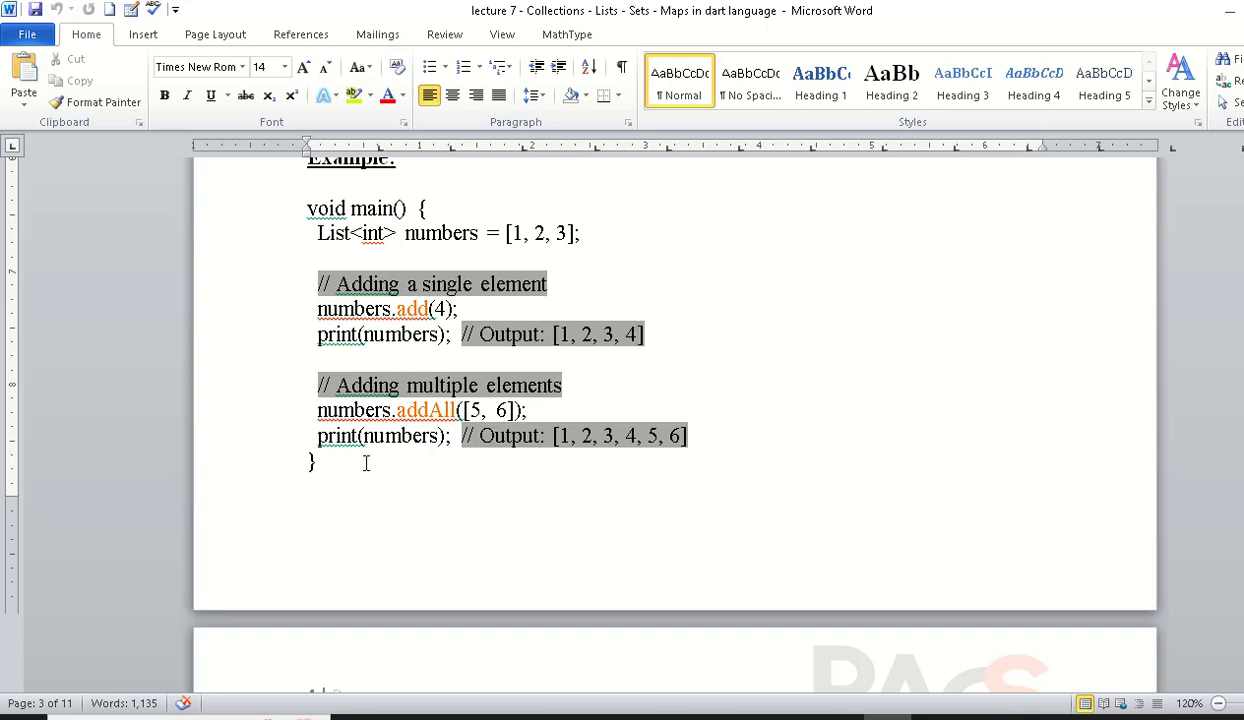
# Step: Highlight the print(numbers) lines, then select the whole add/addAll code block
pyautogui.moveTo(314, 335); pyautogui.dragTo(428, 342)
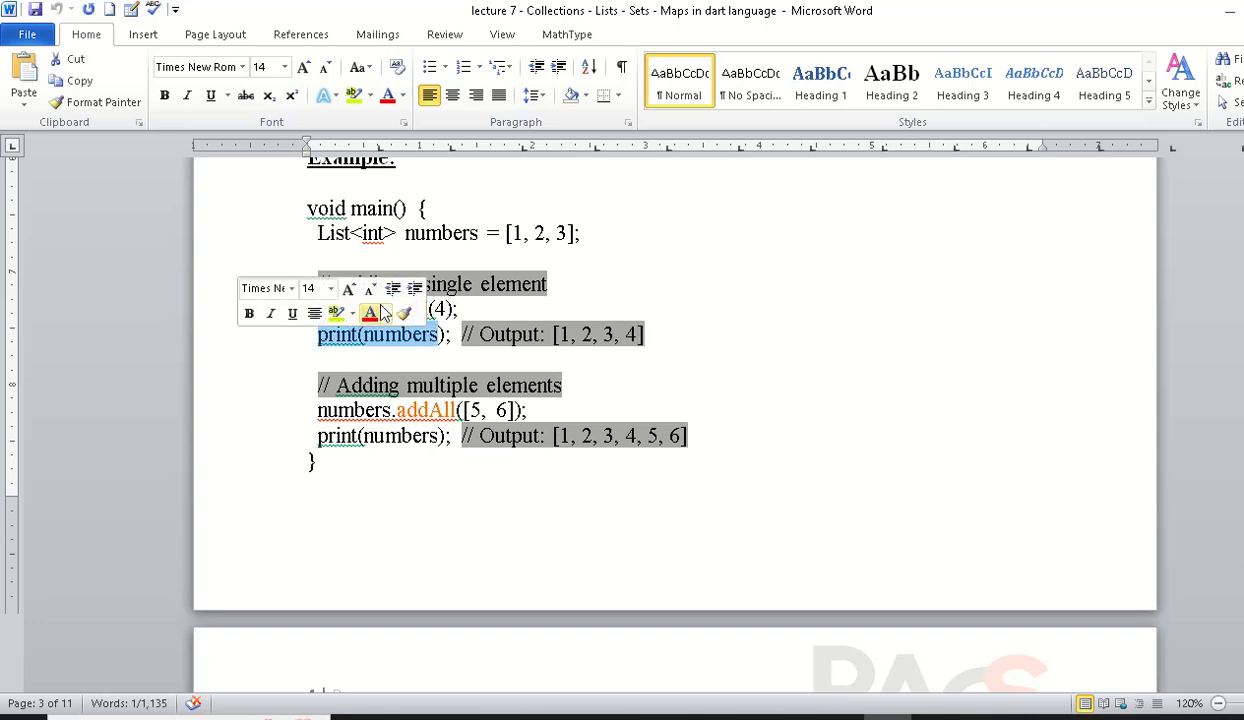
pyautogui.click(458, 309)
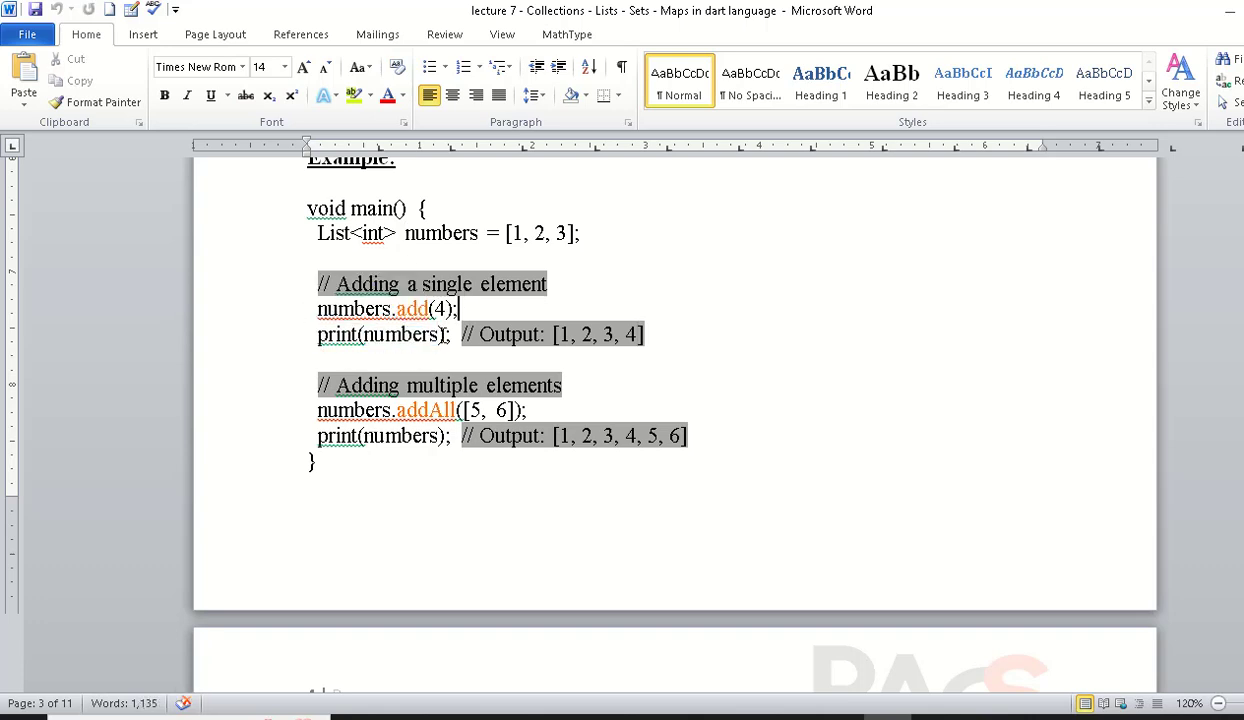
pyautogui.click(440, 335)
pyautogui.moveTo(315, 436); pyautogui.dragTo(458, 436)
pyautogui.moveTo(351, 491); pyautogui.dragTo(297, 214)
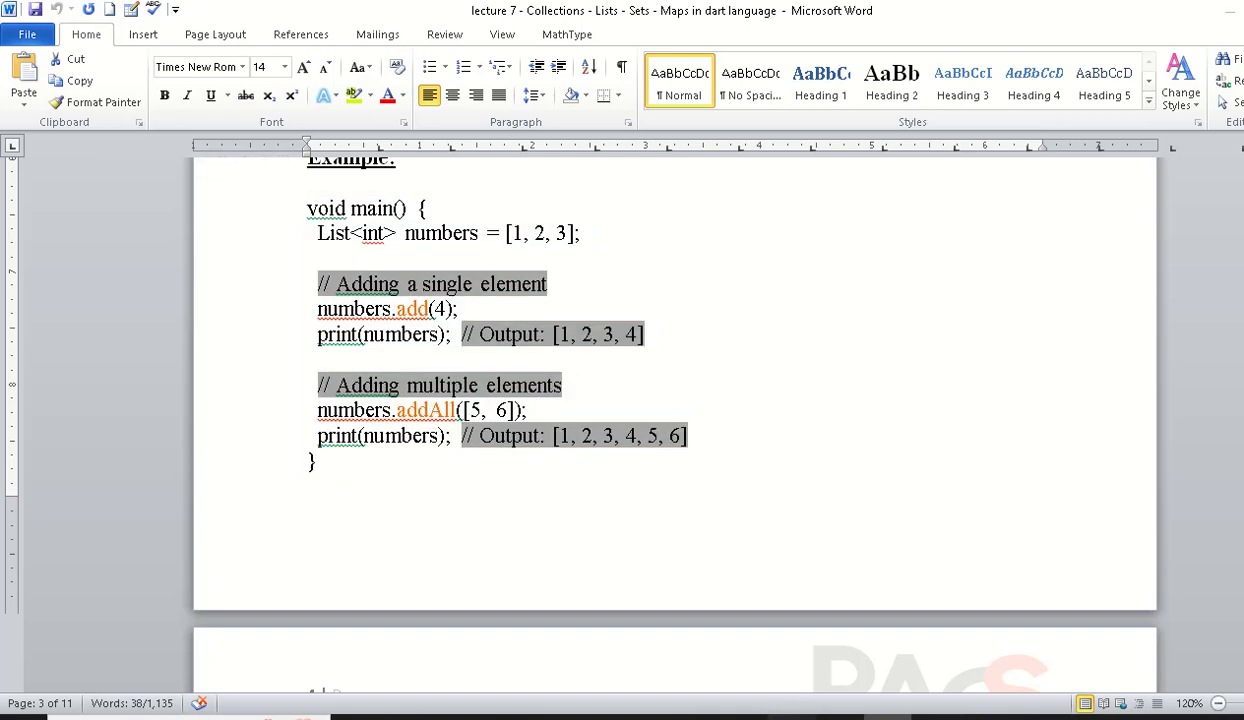
# Step: Replace all of hello.dart's code with the copied add/addAll example
pyautogui.click(785, 675)
pyautogui.click(587, 244)
pyautogui.hotkey('ctrl', 'a')
pyautogui.write('void main() {   List<int> numbers = [1, 2, 3];    // Adding a single element   numbers.add(4);   print(numbers); // Output: [1, 2, 3, 4]    // Adding multiple elements   numbers.addAll([5, 6]);   print(numbers); // Output: [1, 2, 3, 4, 5, 6] }')
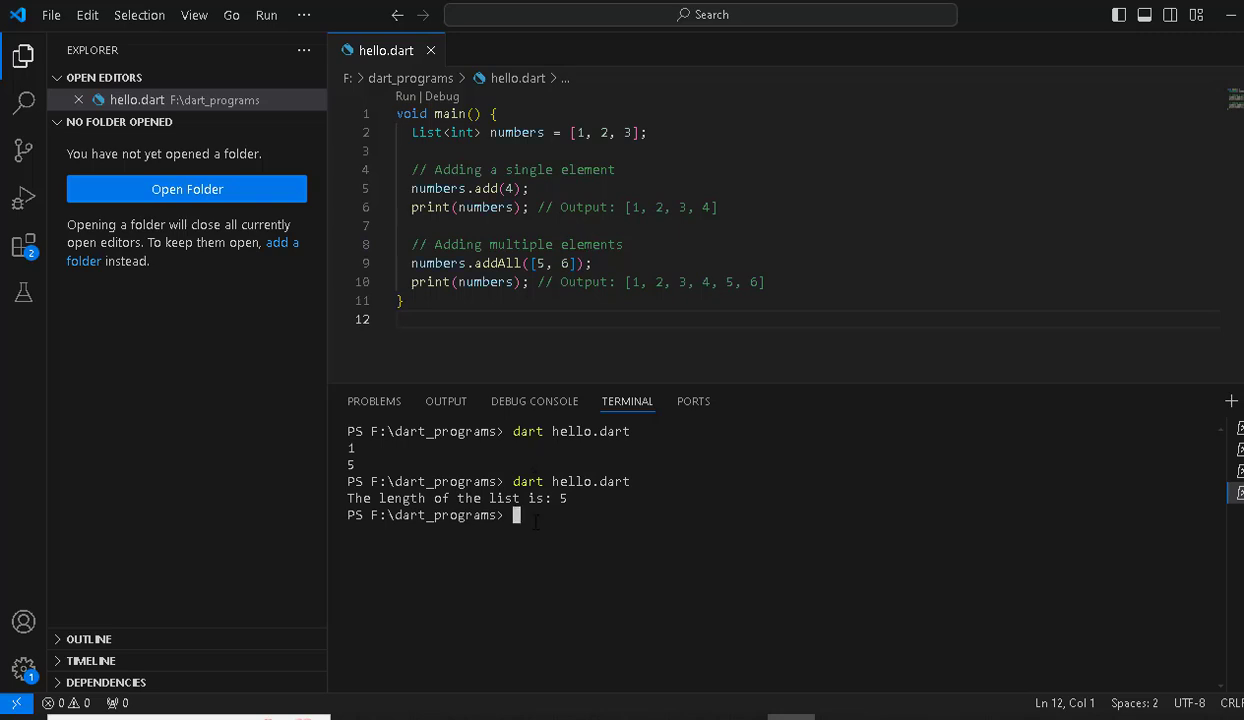
# Step: Clear the terminal with cls, then run dart hello.dart to print [1, 2, 3, 4] and [1, 2, 3, 4, 5, 6]
pyautogui.write('dart he')
pyautogui.press('BackSpace')
pyautogui.press('BackSpace')
pyautogui.press('BackSpace')
pyautogui.press('BackSpace')
pyautogui.write('cls')
pyautogui.press('Return')
pyautogui.write('dart hello')
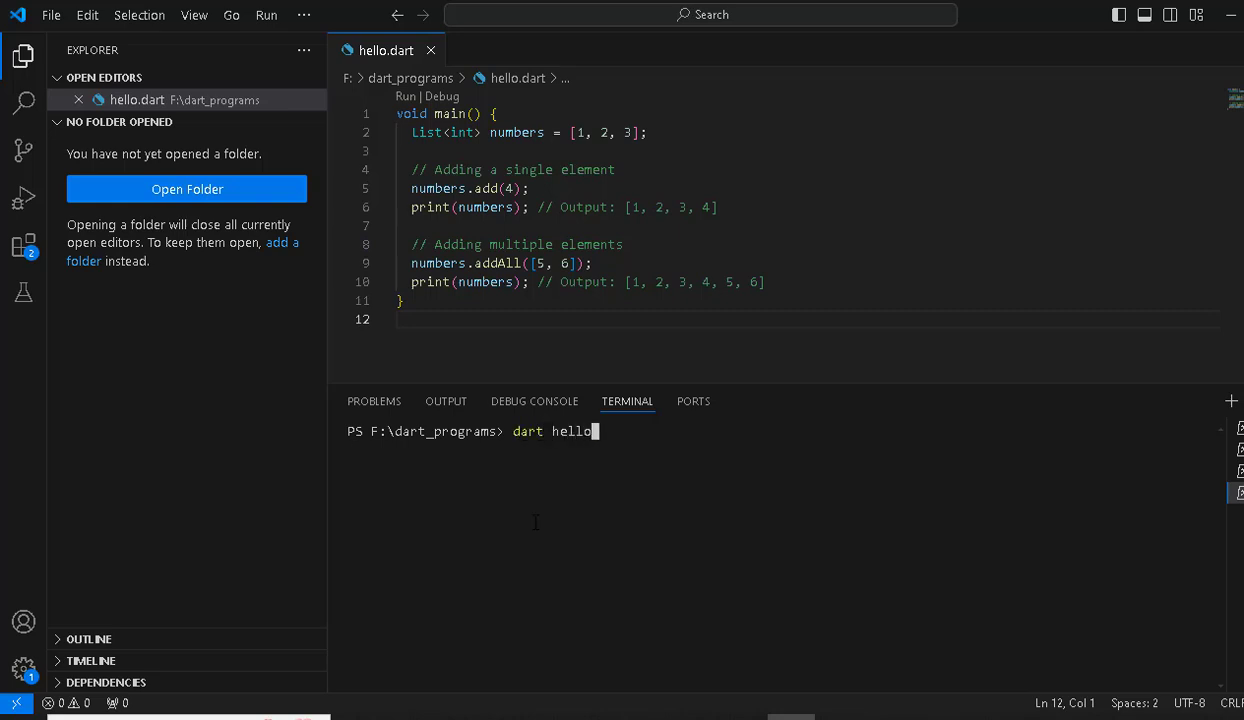
pyautogui.write('lo')
pyautogui.press('BackSpace')
pyautogui.press('BackSpace')
pyautogui.write('.da')
pyautogui.write('rt')
pyautogui.press('Return')
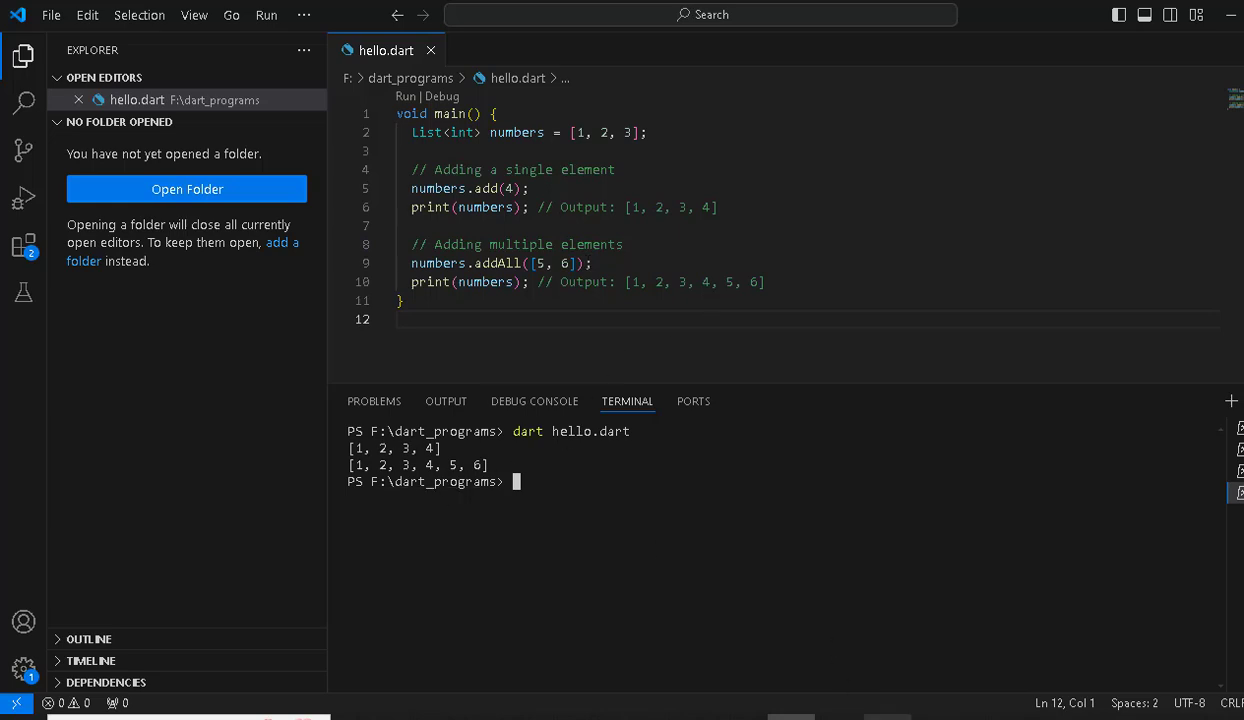
# Step: Scroll to Removing Elements, listing remove(), removeAt(), removeLast() and removeRange()
pyautogui.scroll(-1, 675, 415)
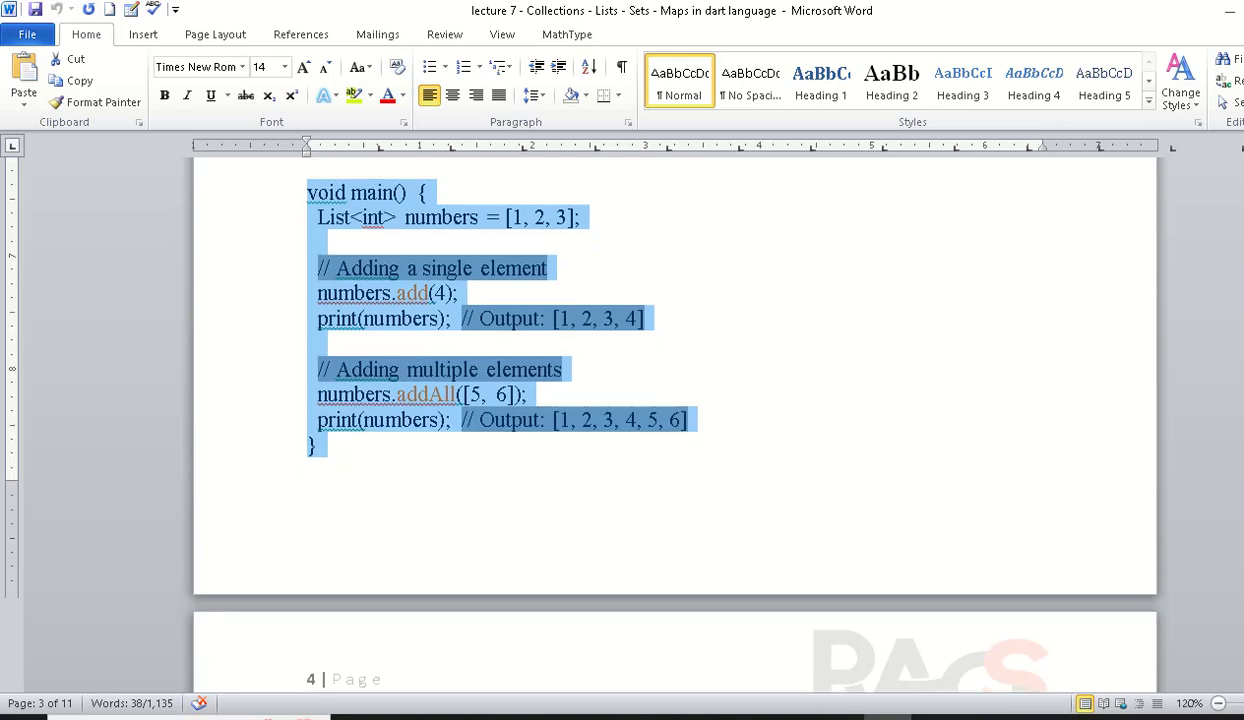
pyautogui.scroll(-2, 675, 415)
pyautogui.scroll(-2, 675, 415)
pyautogui.scroll(-2, 675, 415)
pyautogui.scroll(-2, 675, 415)
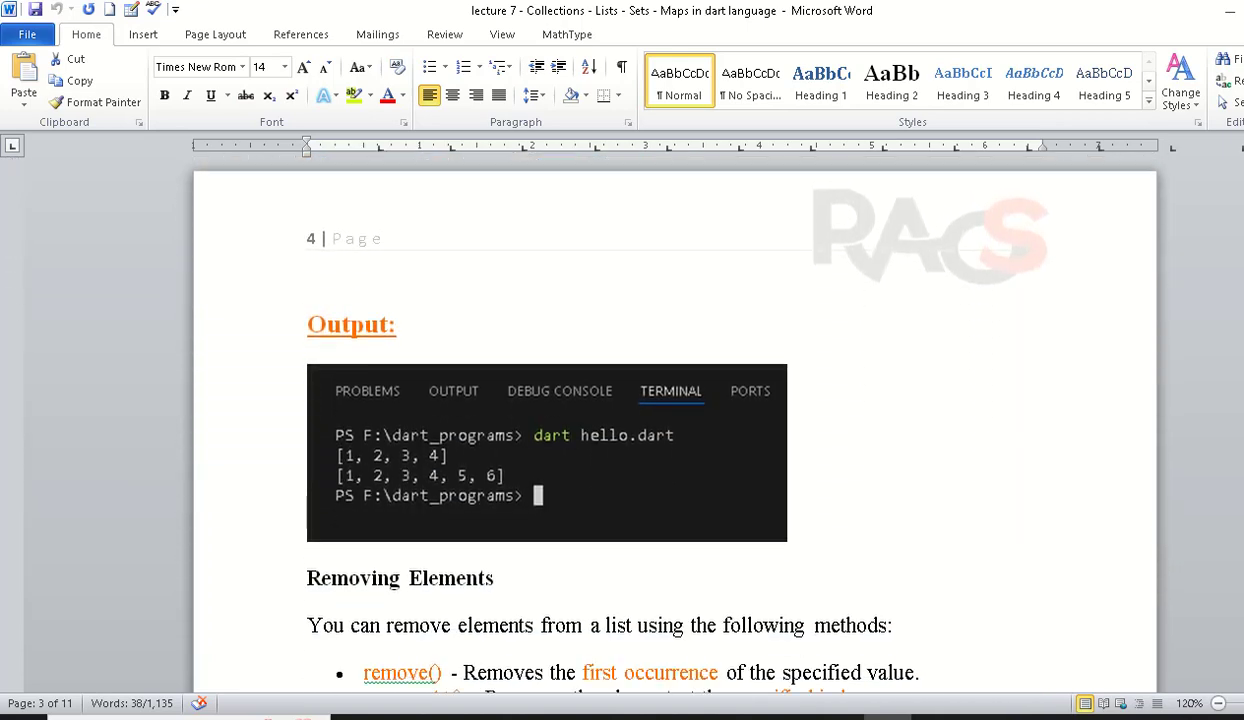
pyautogui.scroll(-2, 675, 415)
pyautogui.scroll(-2, 675, 415)
pyautogui.scroll(-2, 675, 415)
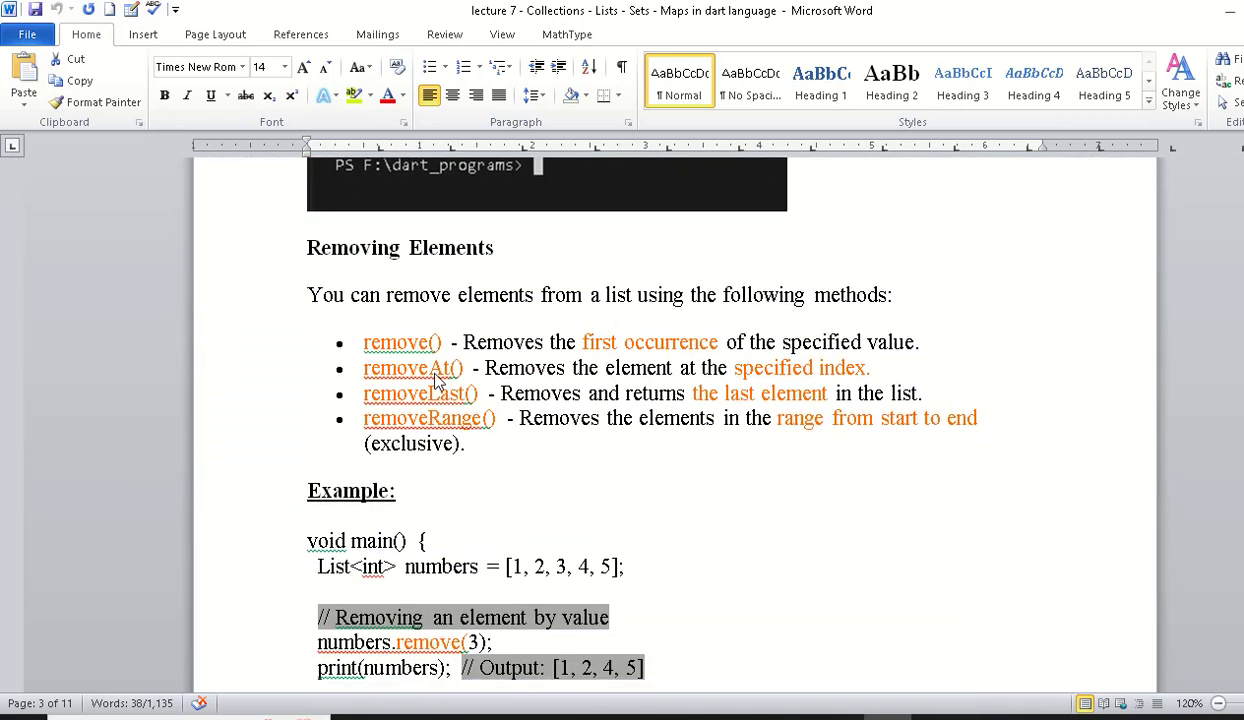
pyautogui.click(540, 345)
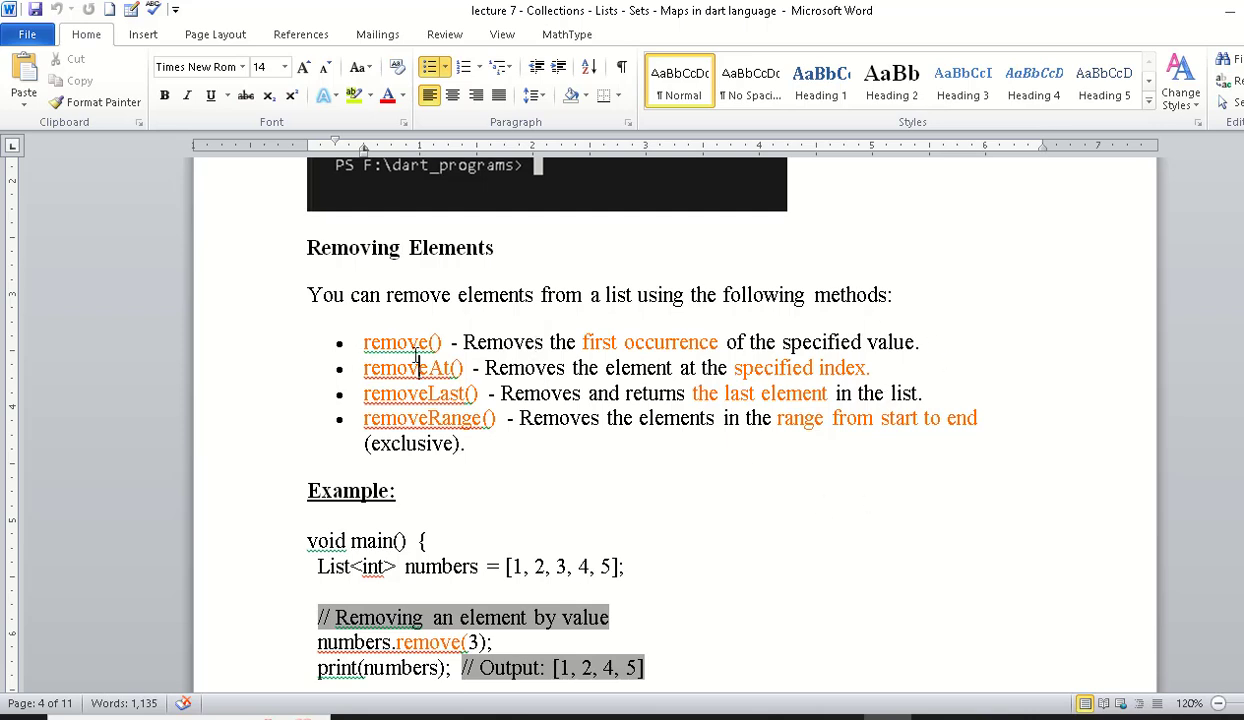
pyautogui.scroll(-2, 418, 368)
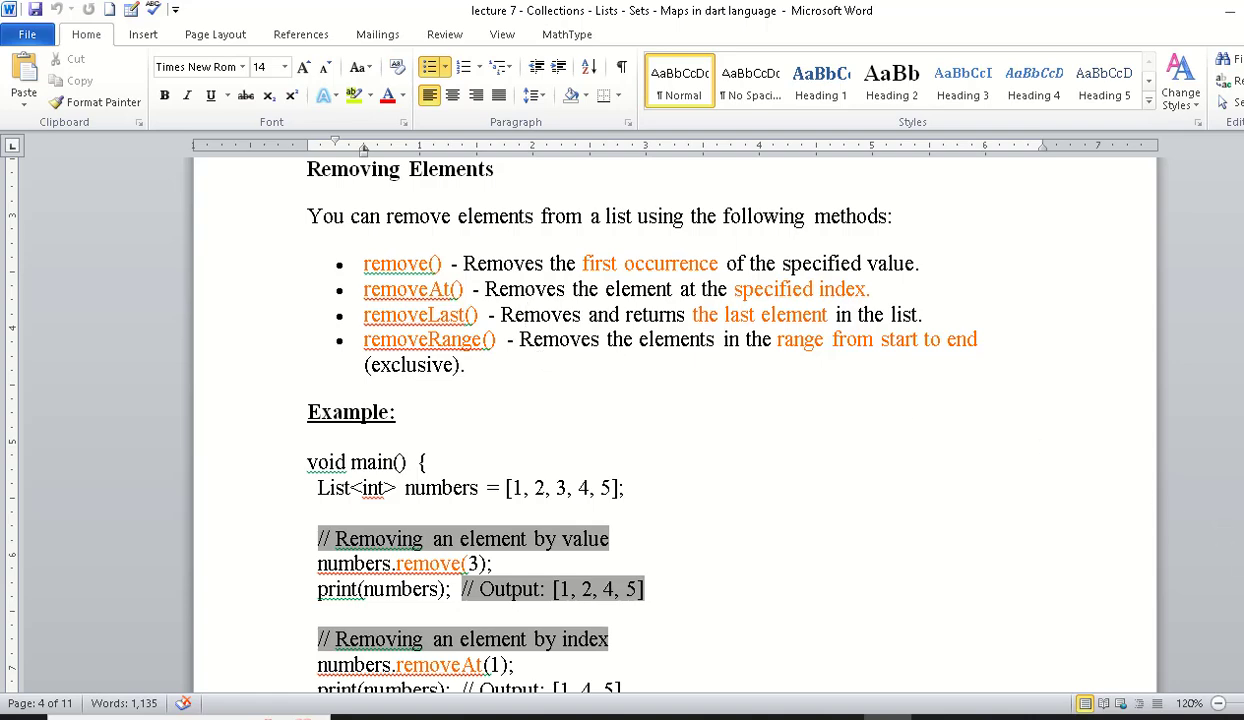
# Step: Point out the numbers list [1, 2, 3, 4, 5], the remove( call and the remove-by-index comment
pyautogui.scroll(-1, 670, 420)
pyautogui.scroll(-1, 670, 420)
pyautogui.scroll(-1, 670, 420)
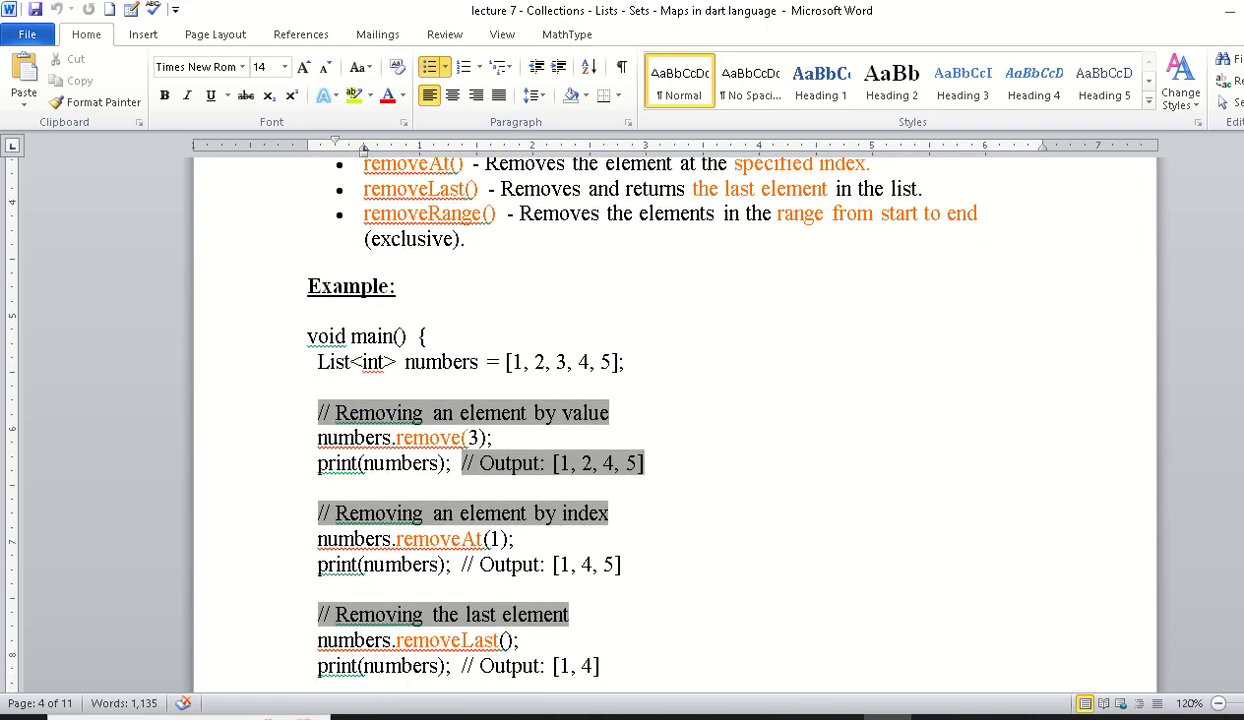
pyautogui.scroll(-1, 670, 420)
pyautogui.scroll(-1, 1043, 430)
pyautogui.scroll(-1, 1043, 430)
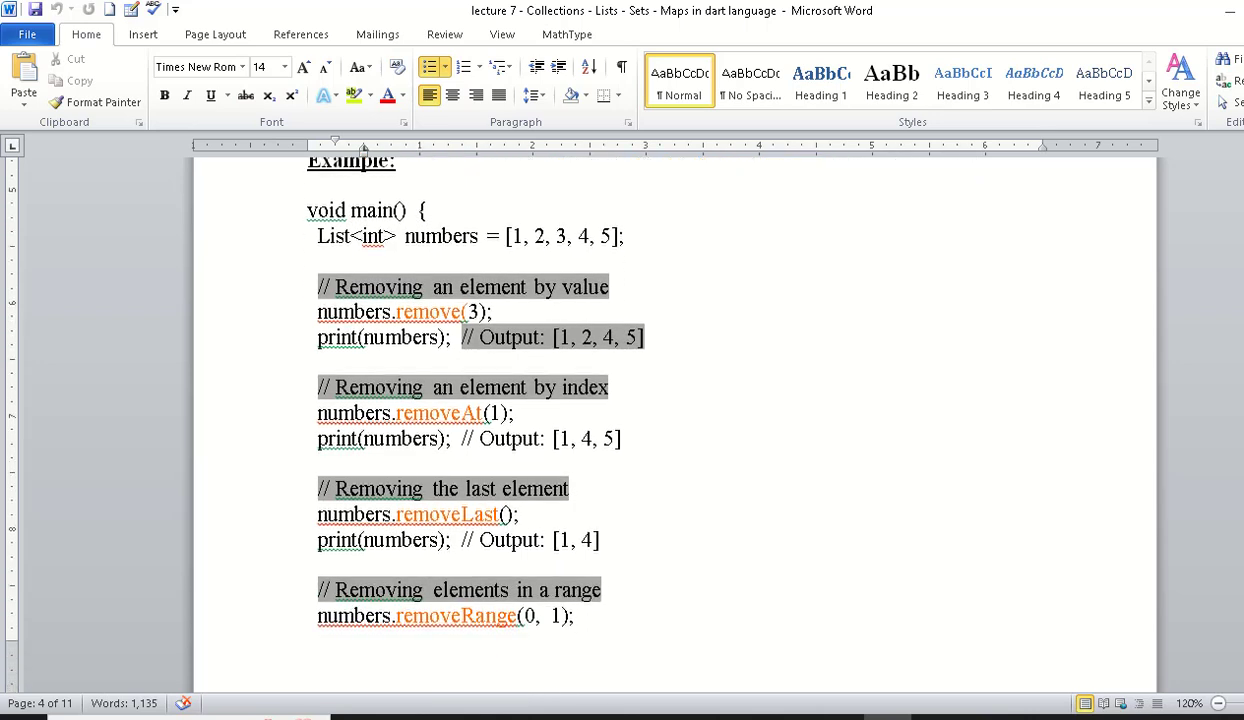
pyautogui.moveTo(298, 215); pyautogui.dragTo(631, 218)
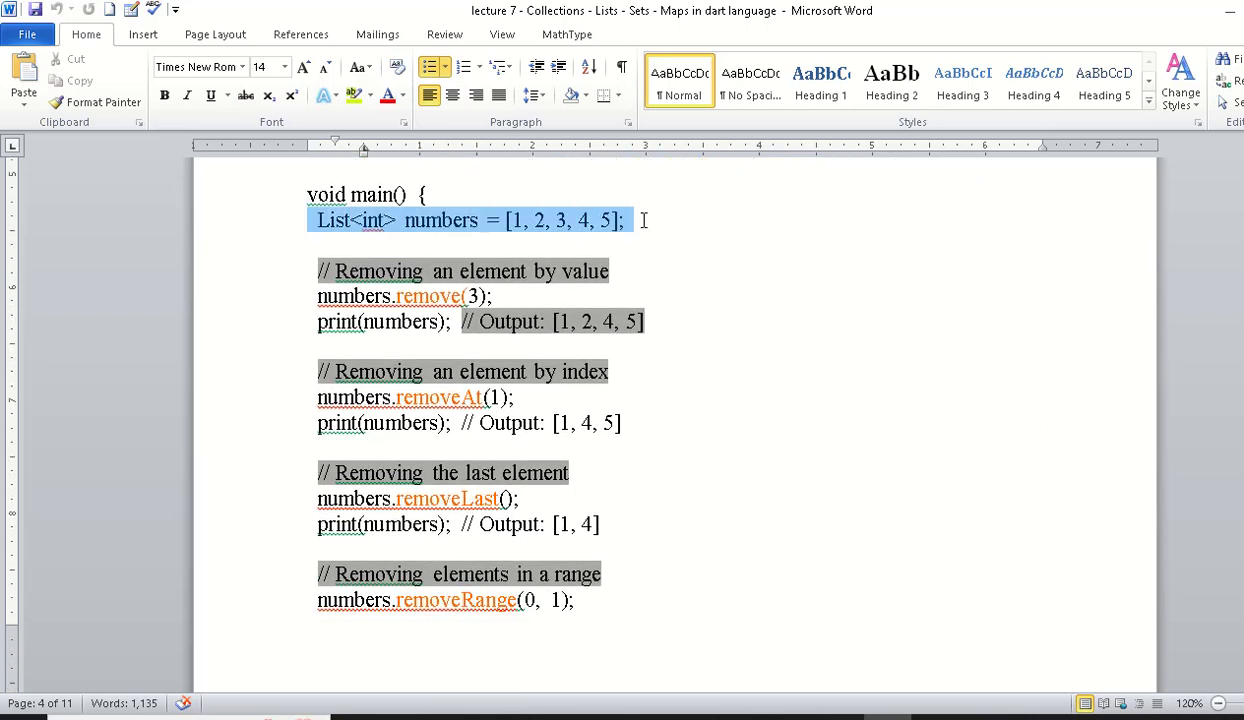
pyautogui.click(572, 268)
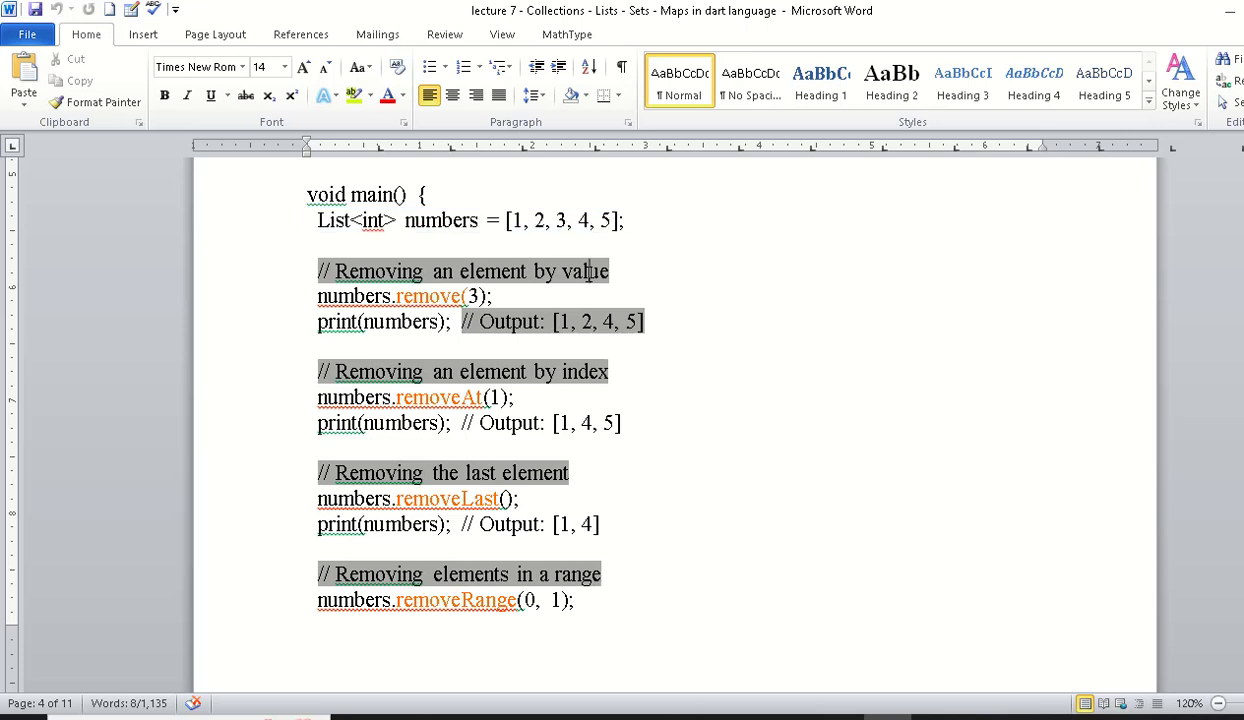
pyautogui.moveTo(396, 296); pyautogui.dragTo(480, 296)
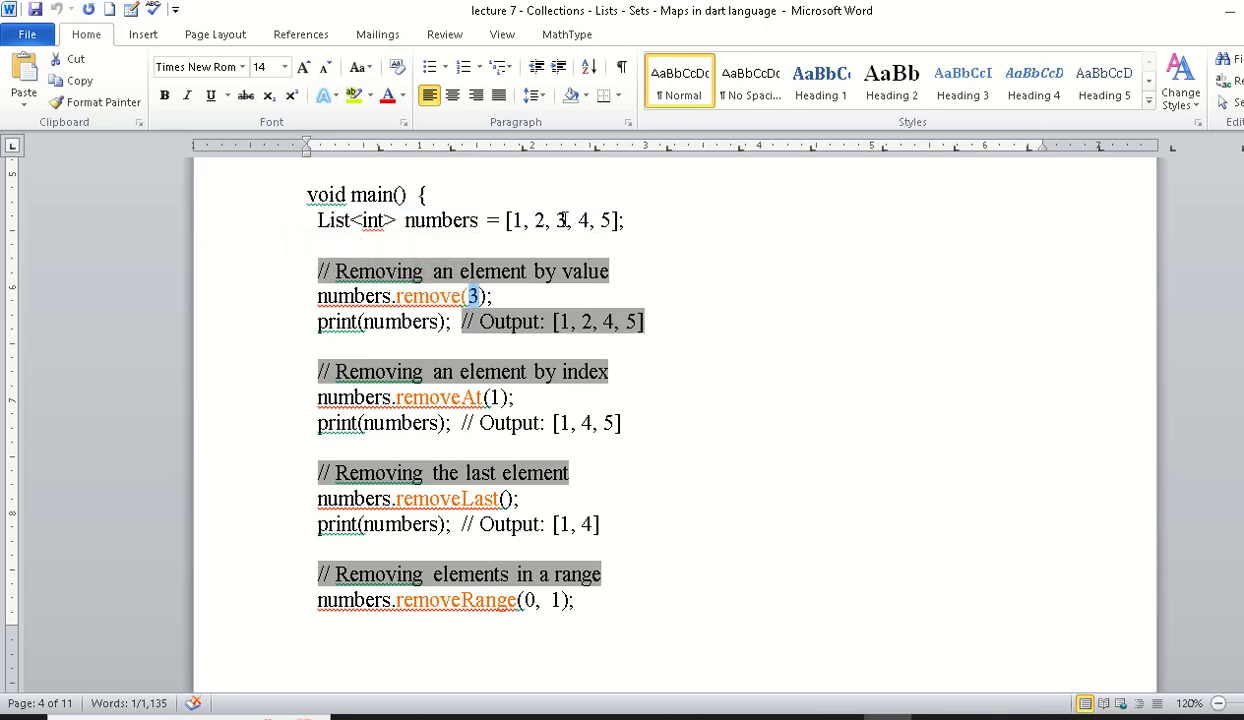
pyautogui.moveTo(566, 219); pyautogui.dragTo(554, 219)
pyautogui.moveTo(319, 371); pyautogui.dragTo(634, 375)
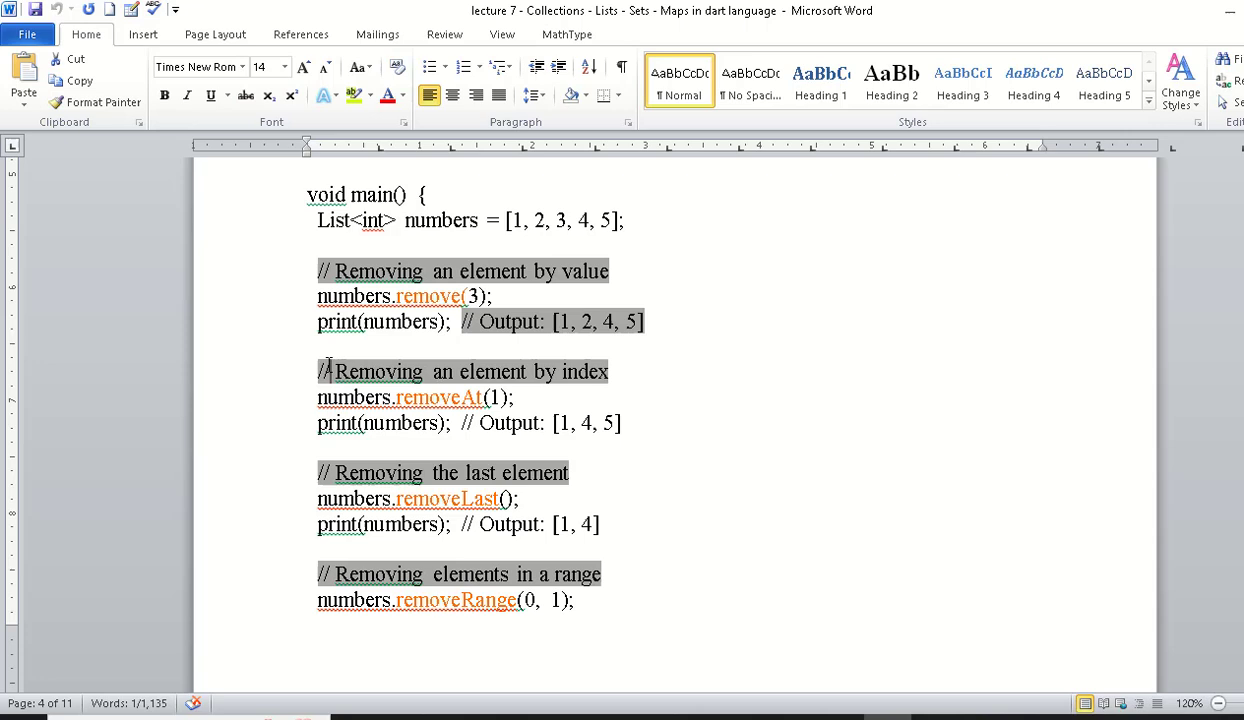
pyautogui.click(615, 366)
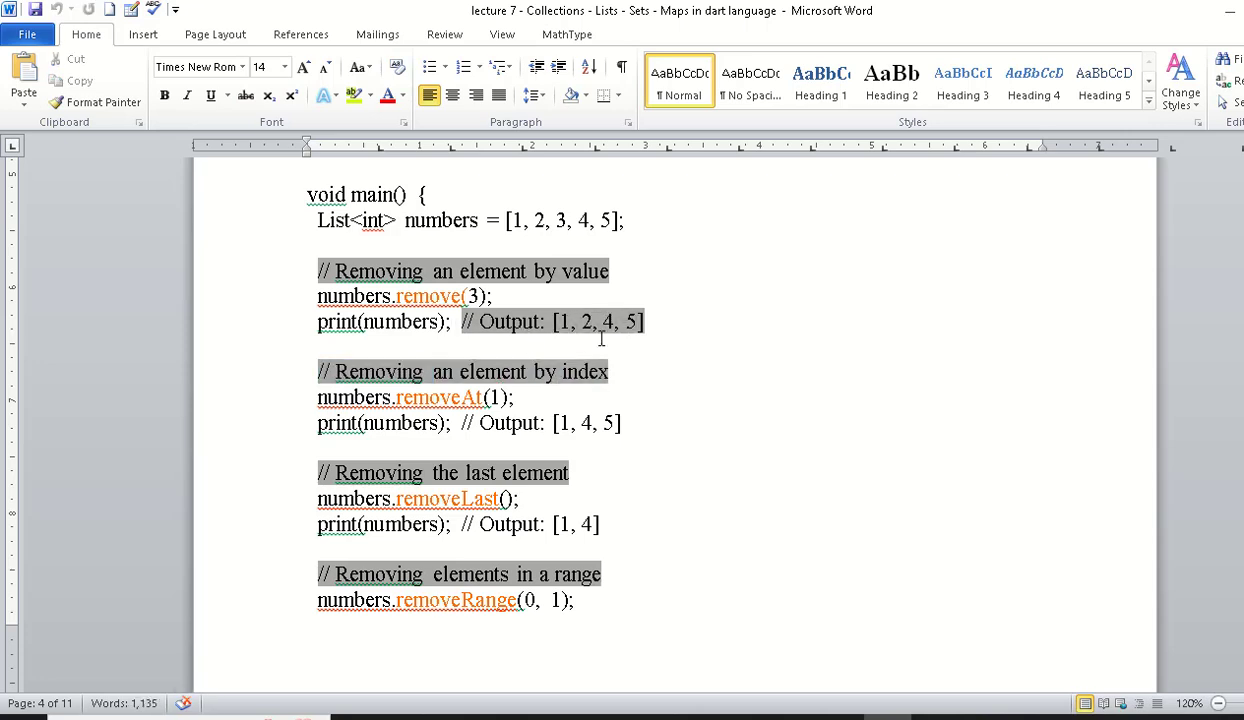
# Step: Highlight the // Output: [1, 4, 5] comment after removeAt(1) in grey
pyautogui.doubleClick(493, 397)
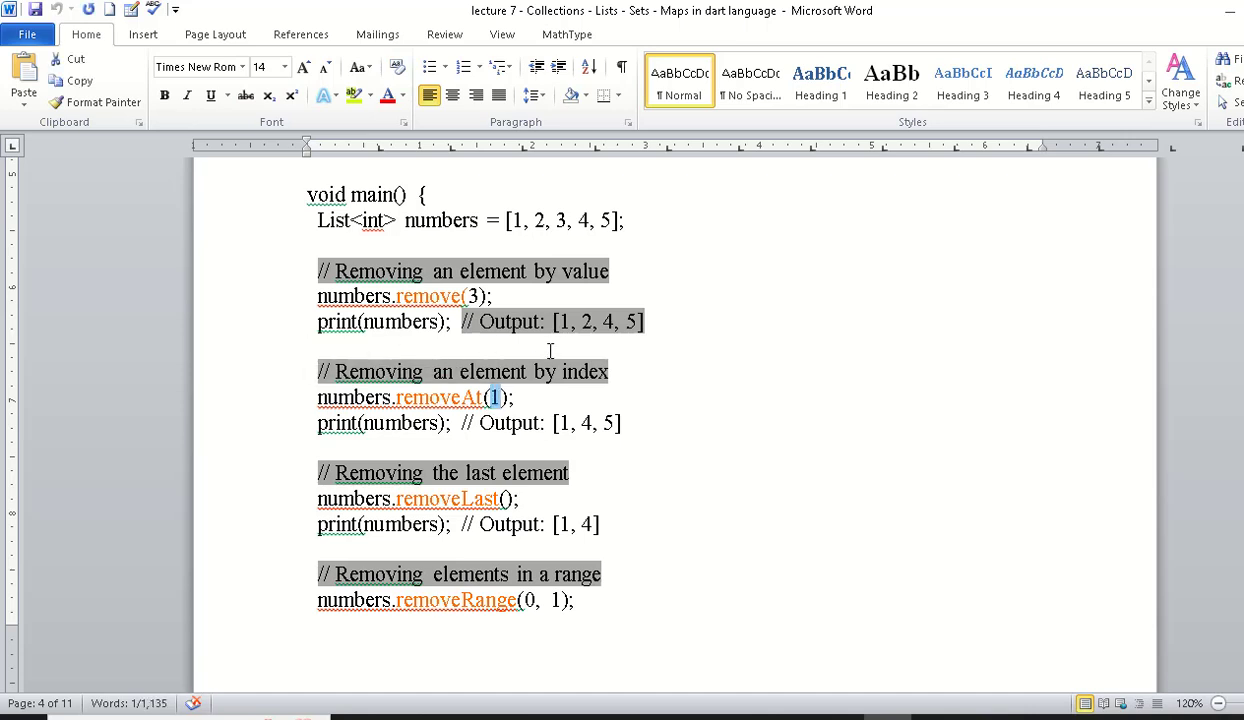
pyautogui.doubleClick(587, 321)
pyautogui.moveTo(621, 423); pyautogui.dragTo(463, 423)
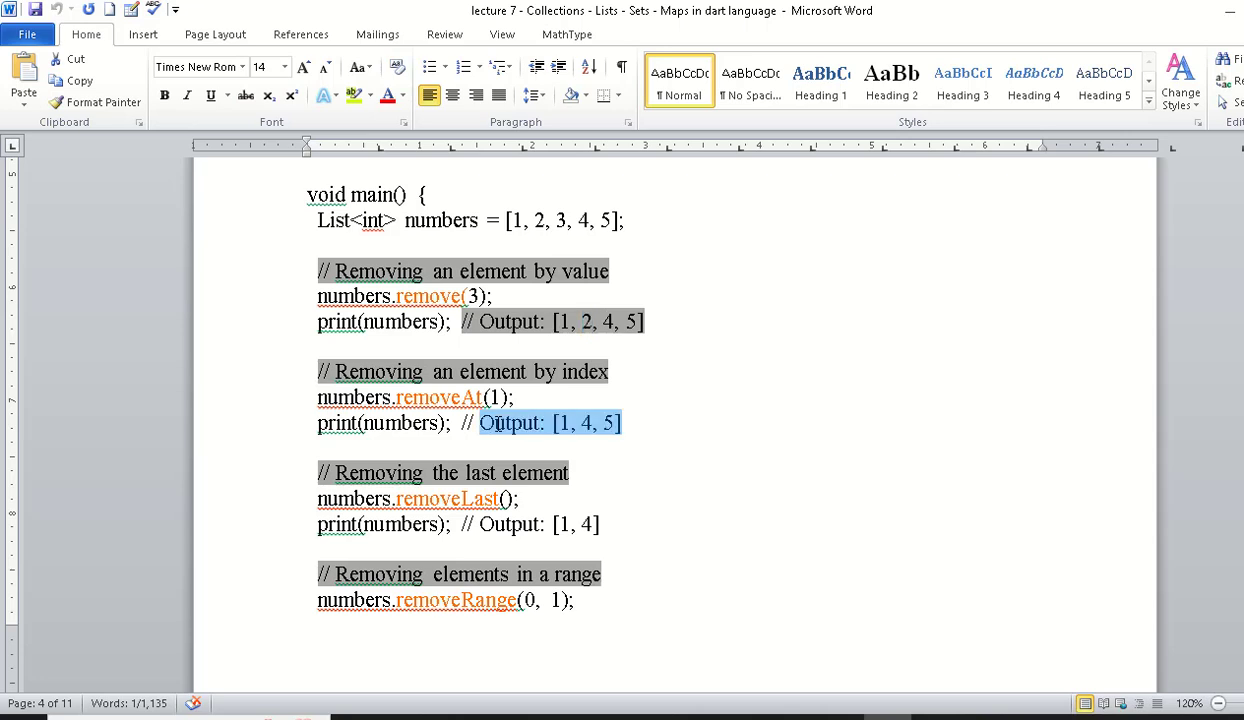
pyautogui.click(370, 95)
pyautogui.click(301, 180)
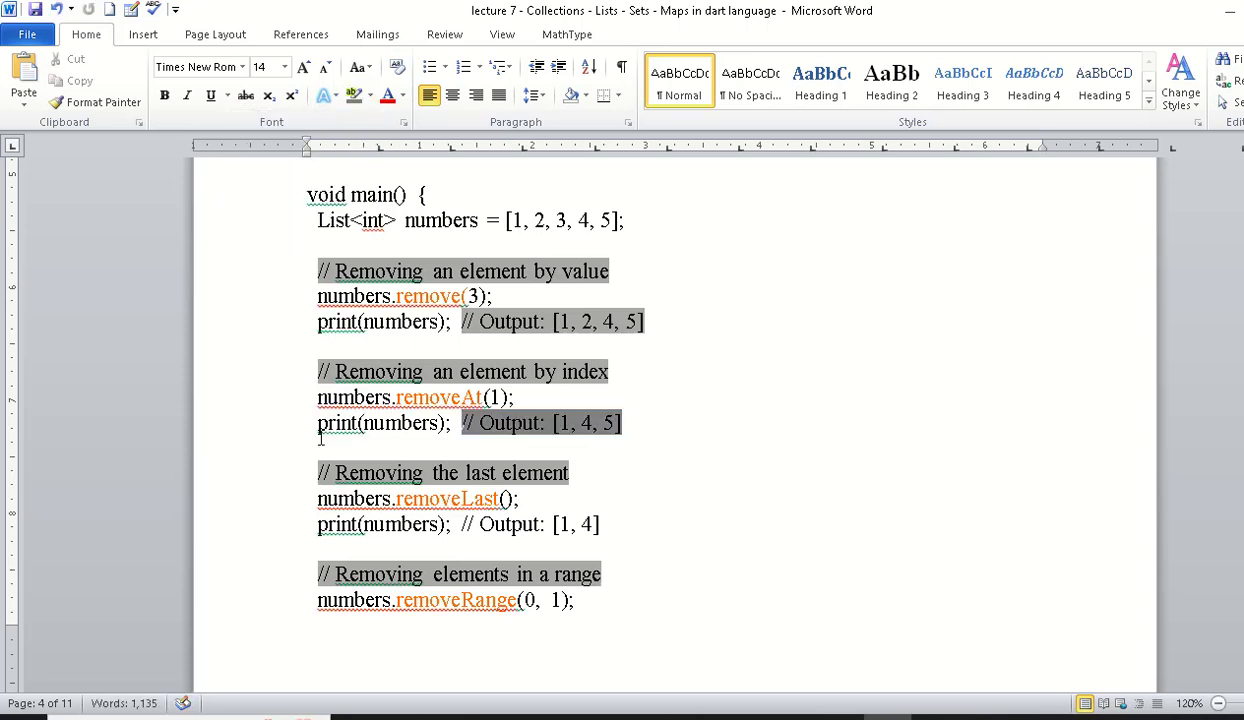
# Step: Highlight the // Output: [1, 4] comment after removeLast() in grey
pyautogui.click(500, 490)
pyautogui.click(474, 498)
pyautogui.doubleClick(607, 422)
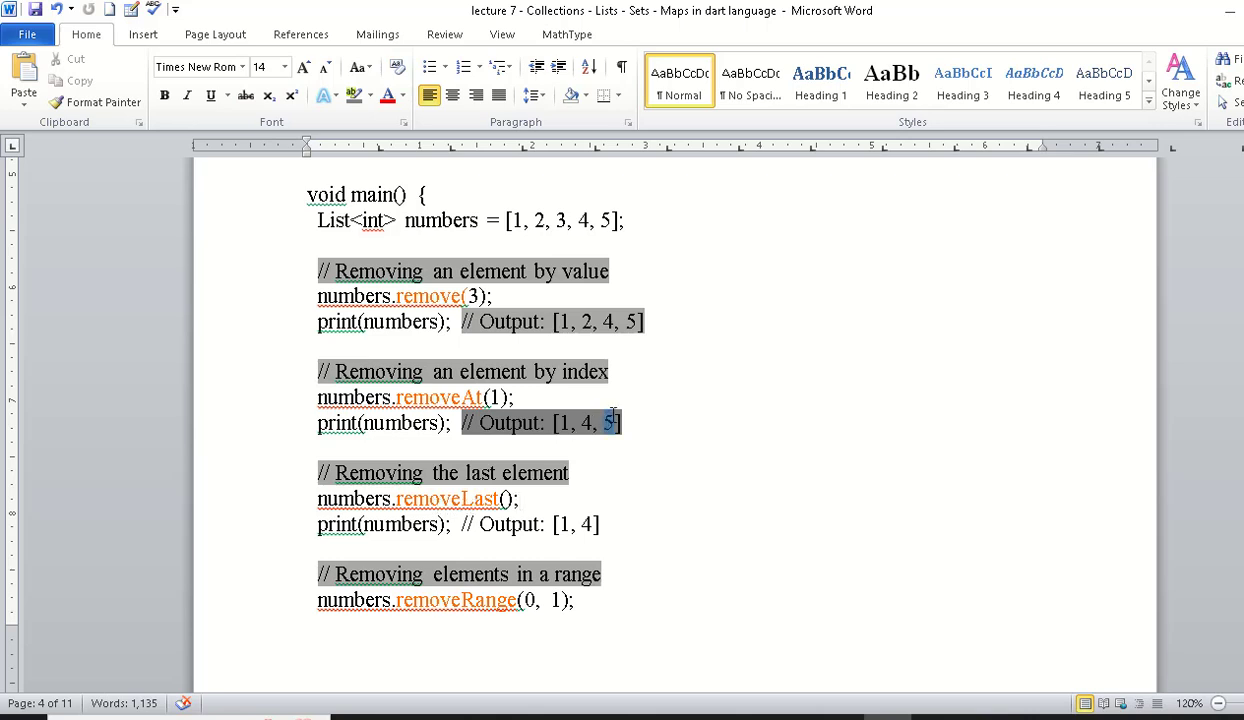
pyautogui.click(504, 499)
pyautogui.moveTo(455, 523); pyautogui.dragTo(600, 524)
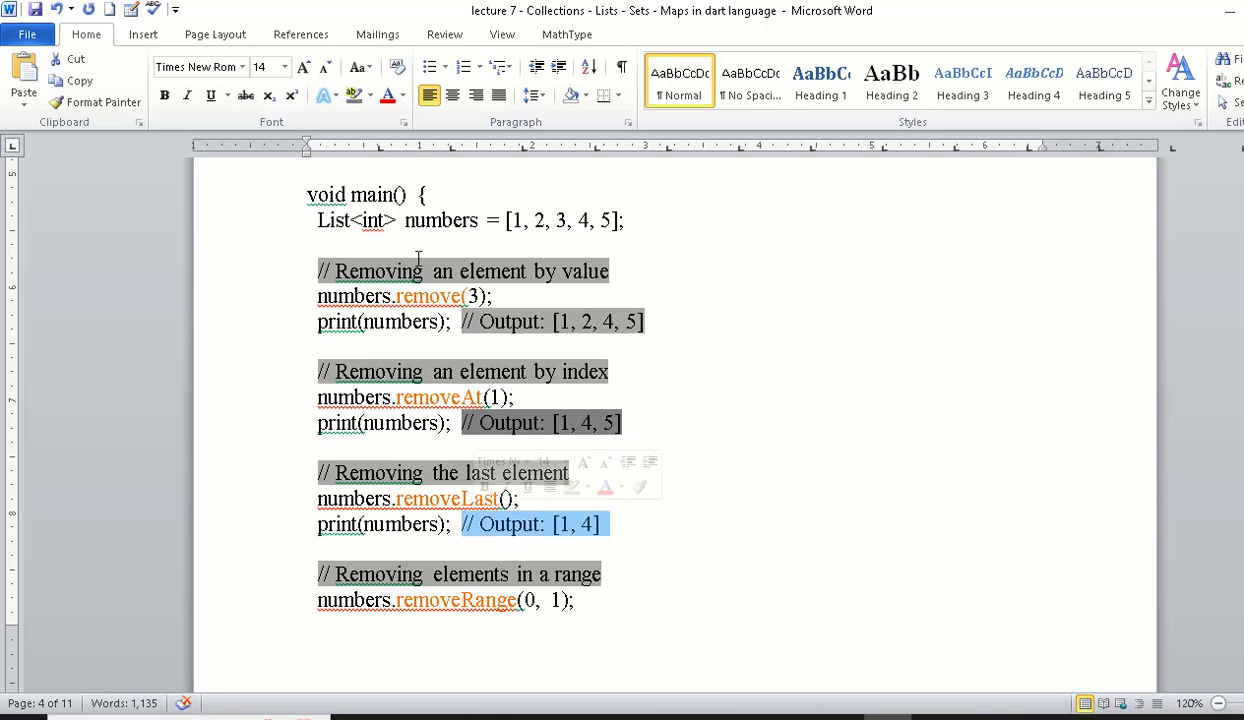
pyautogui.click(354, 95)
pyautogui.click(587, 466)
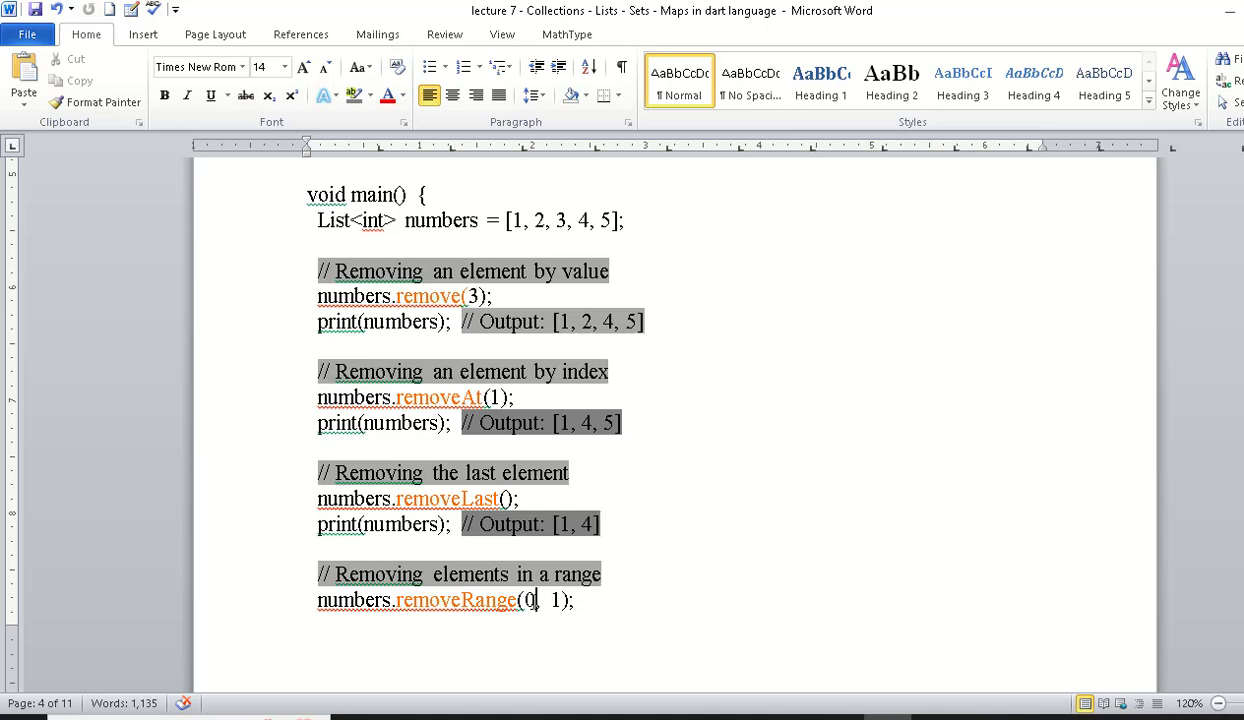
# Step: Select the removal example code from its closing brace up toward void main()
pyautogui.moveTo(537, 600); pyautogui.dragTo(563, 601)
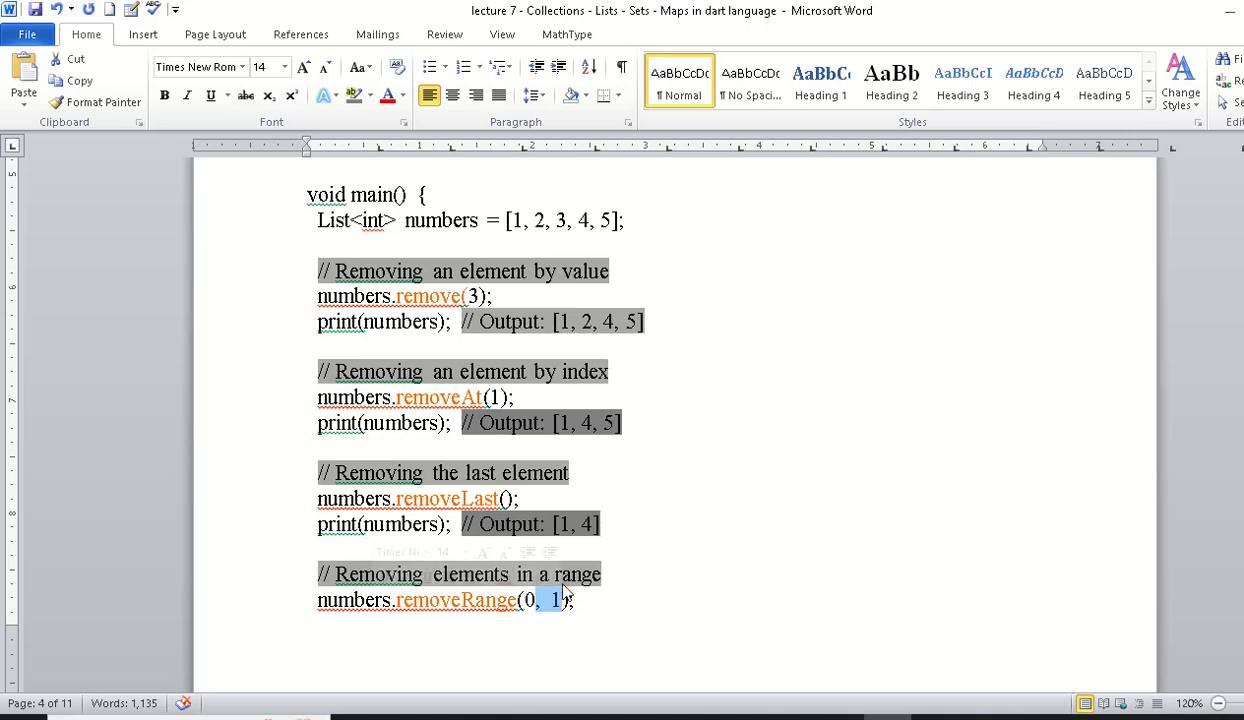
pyautogui.click(588, 524)
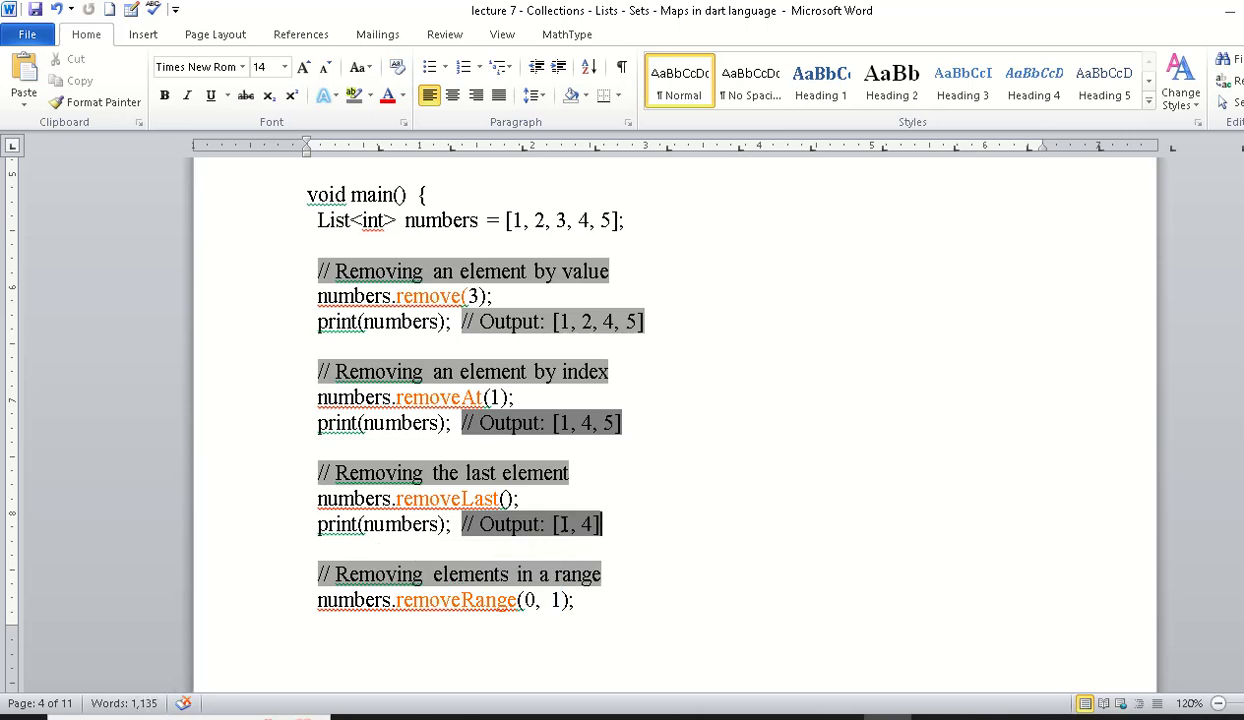
pyautogui.doubleClick(563, 524)
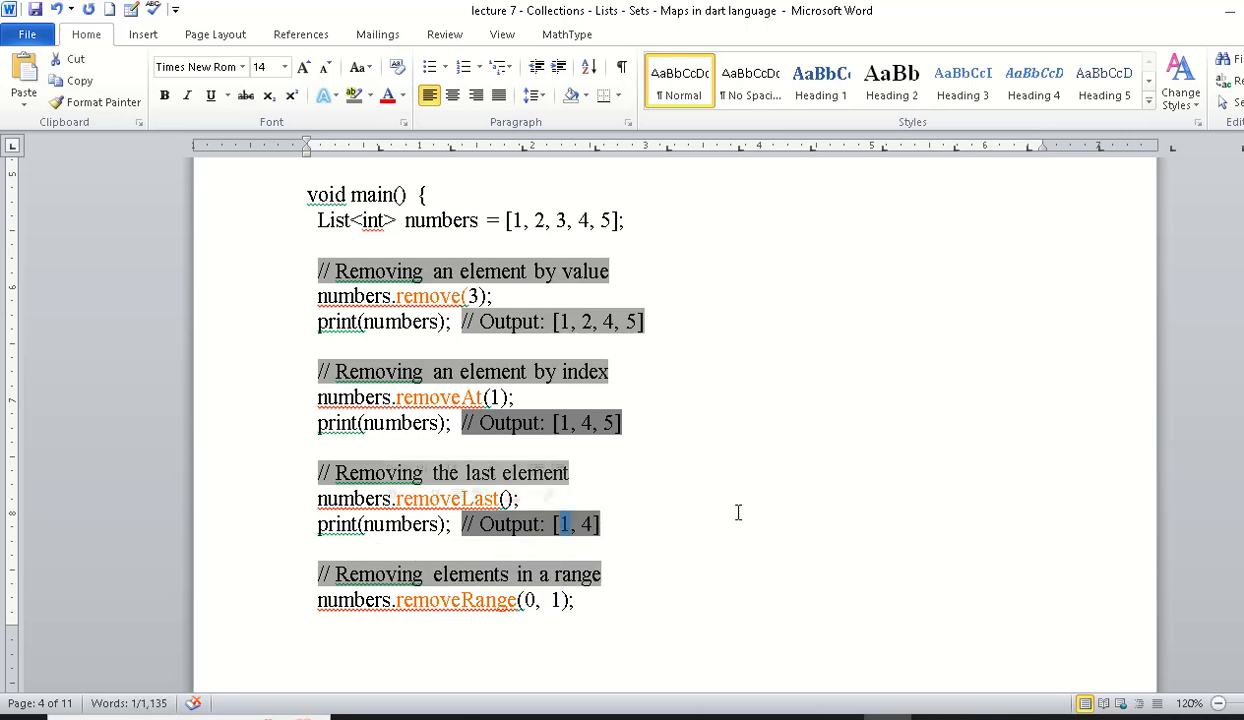
pyautogui.scroll(-6, 675, 420)
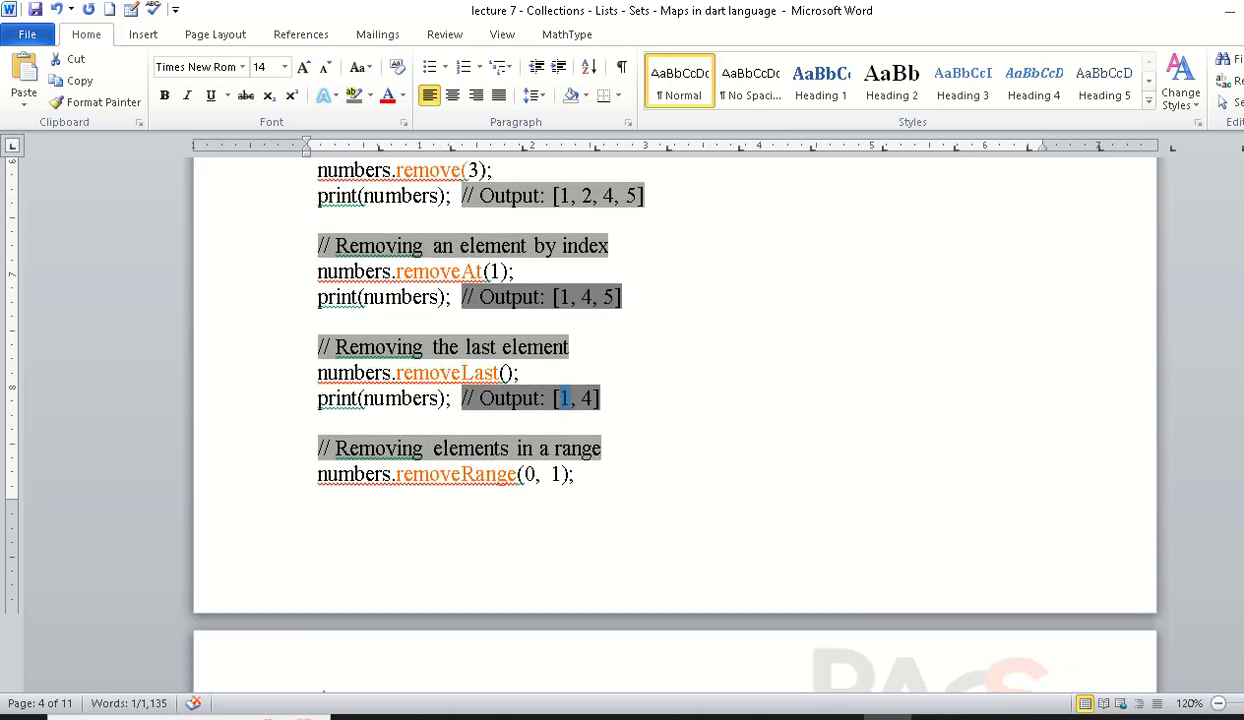
pyautogui.scroll(-1, 461, 500)
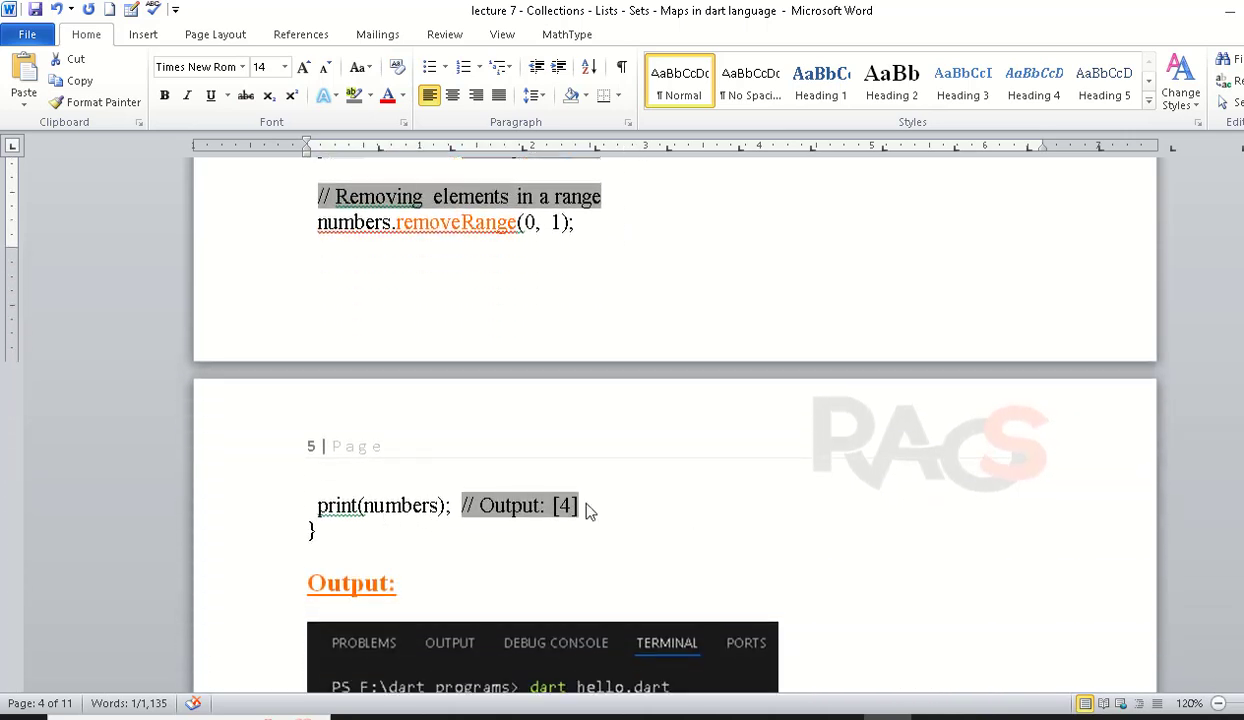
pyautogui.moveTo(332, 535); pyautogui.dragTo(330, 141)
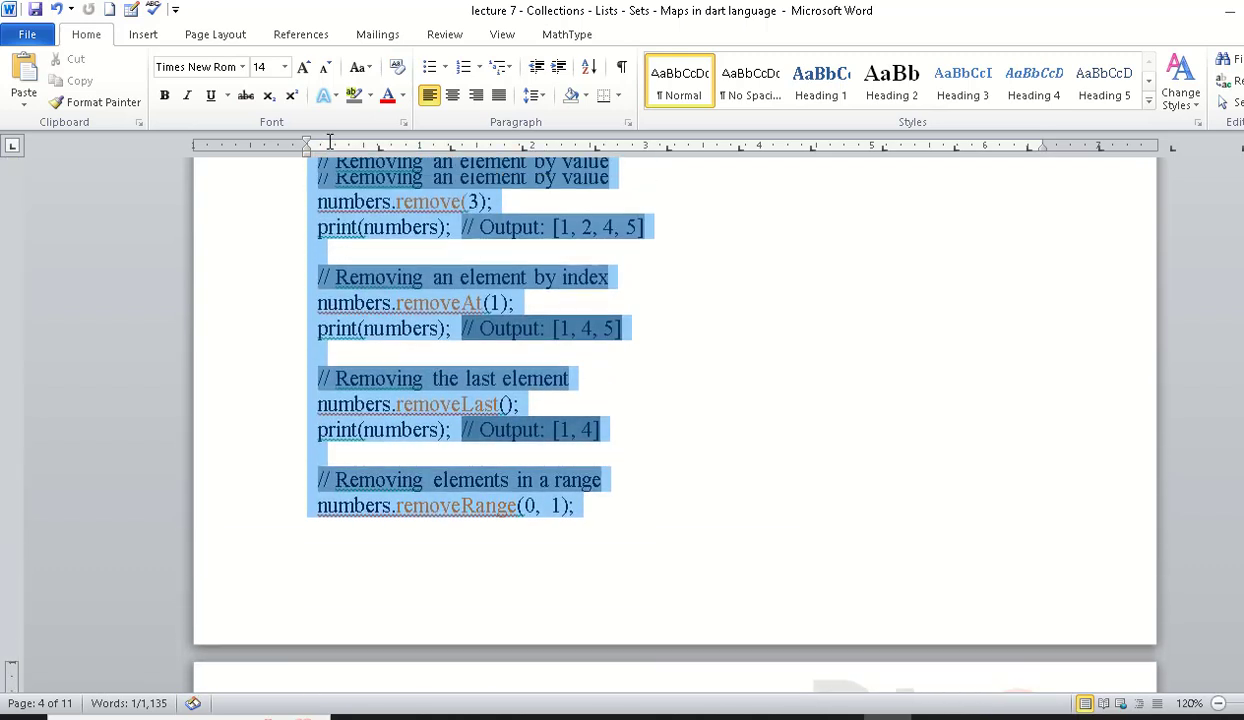
# Step: Finish selecting the removal example and paste it over all of hello.dart's code
pyautogui.moveTo(330, 141); pyautogui.dragTo(312, 310)
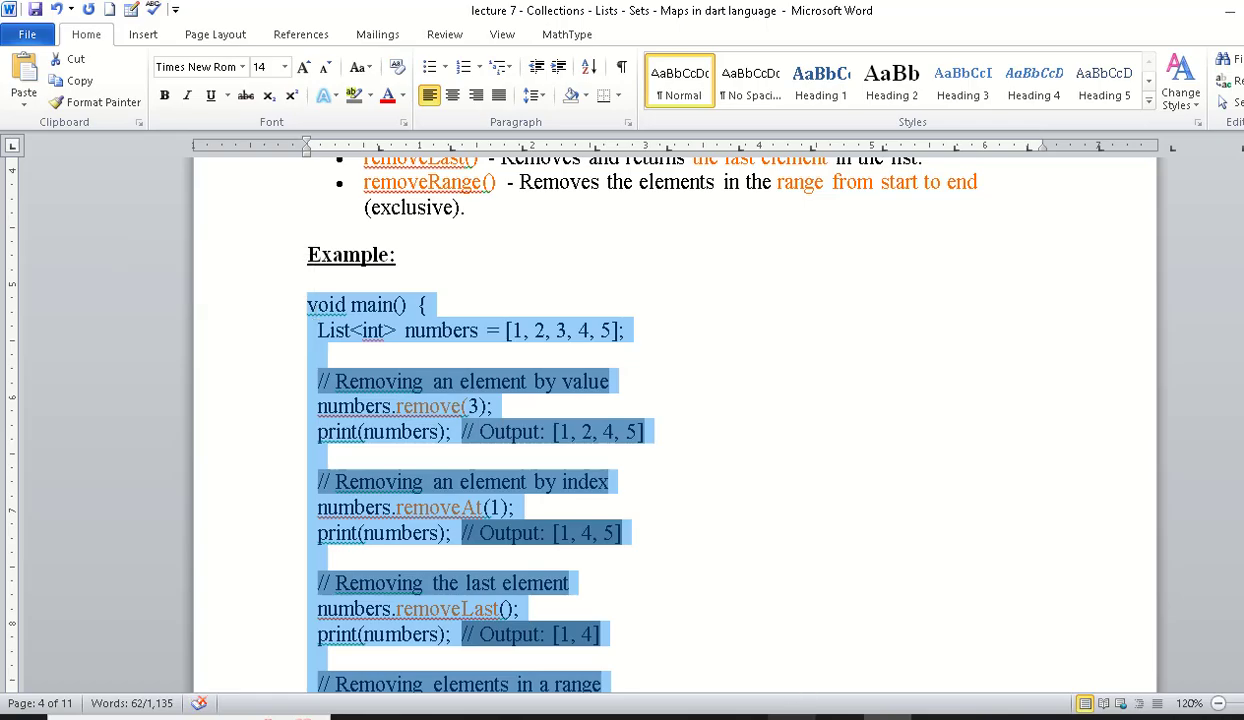
pyautogui.hotkey('alt', 'Tab')
pyautogui.click(552, 263)
pyautogui.hotkey('ctrl', 'a')
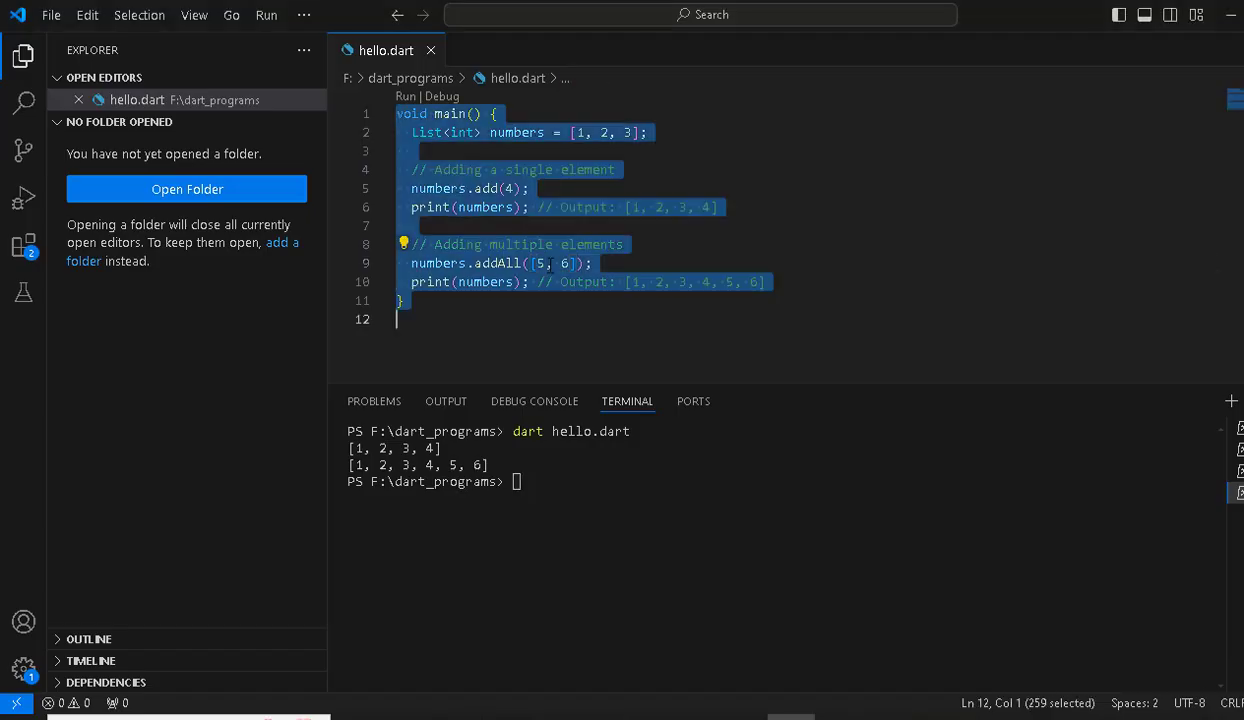
pyautogui.hotkey('ctrl', 'v')
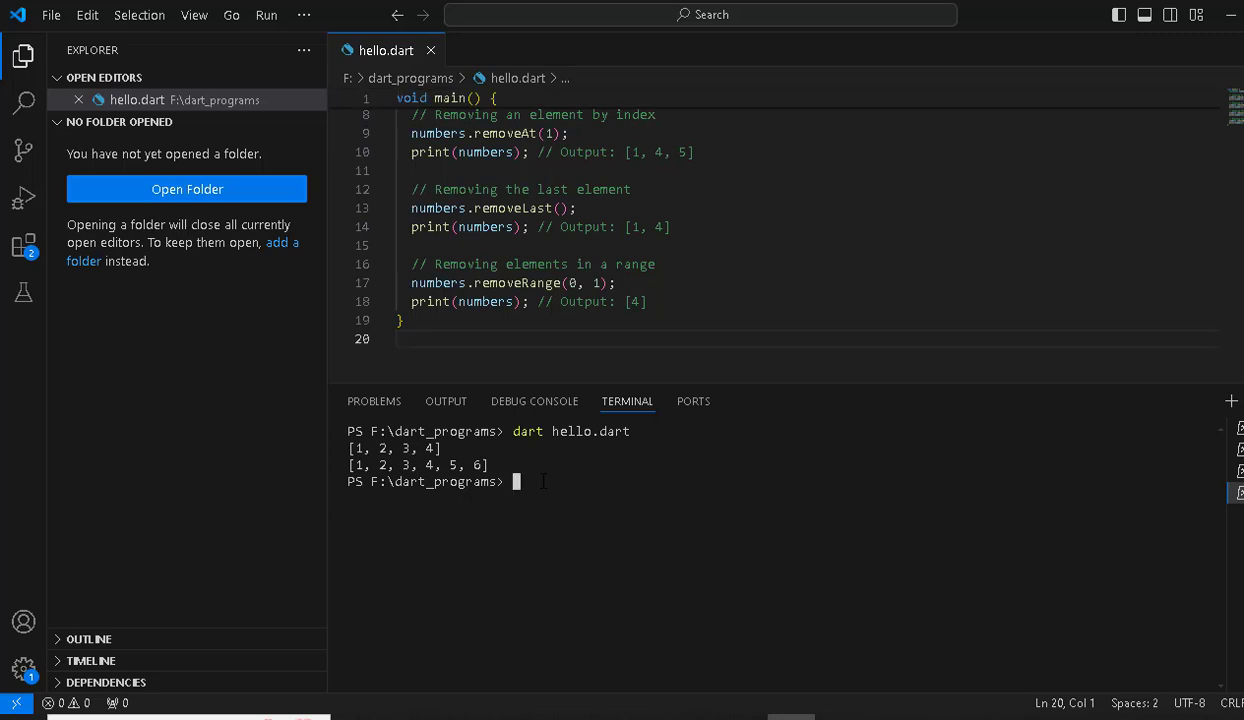
# Step: Clear the terminal and run dart hello.dart, printing [1, 2, 4, 5], [1, 4, 5], [1, 4] and [4]
pyautogui.write('cls')
pyautogui.press('Return')
pyautogui.write('dart helol')
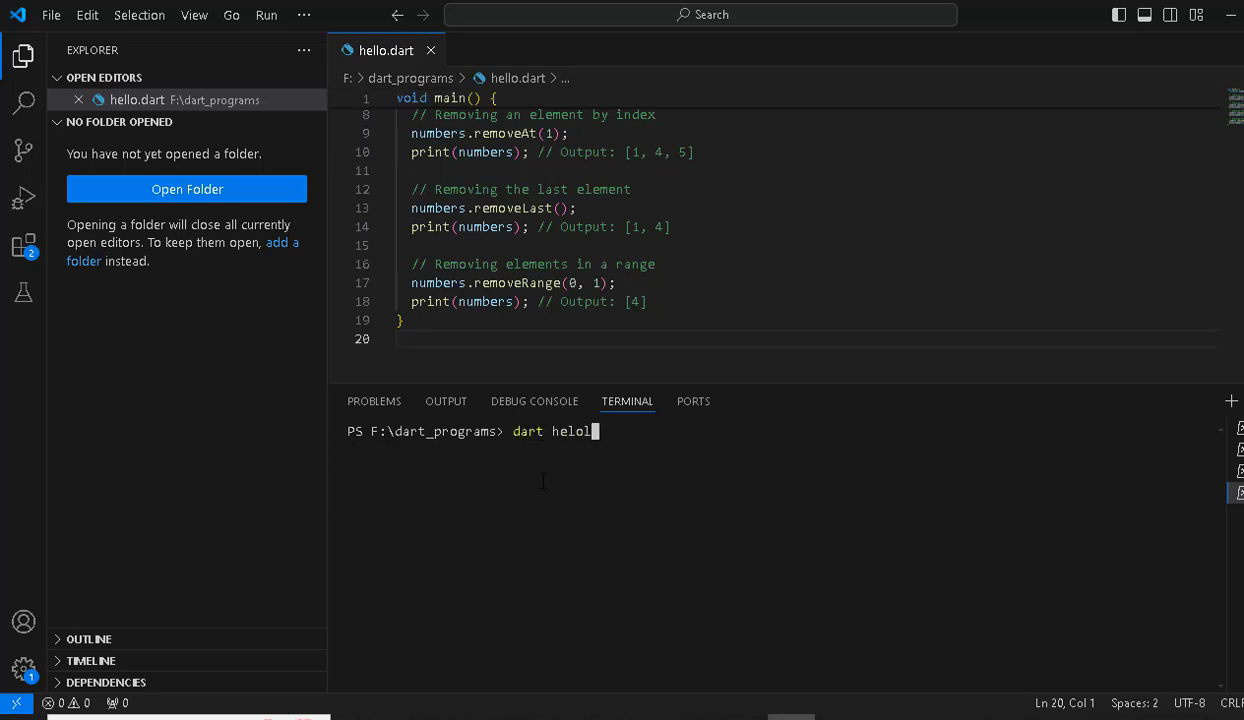
pyautogui.write('o')
pyautogui.press('BackSpace')
pyautogui.press('BackSpace')
pyautogui.press('BackSpace')
pyautogui.write('lo')
pyautogui.write('.dart')
pyautogui.press('Return')
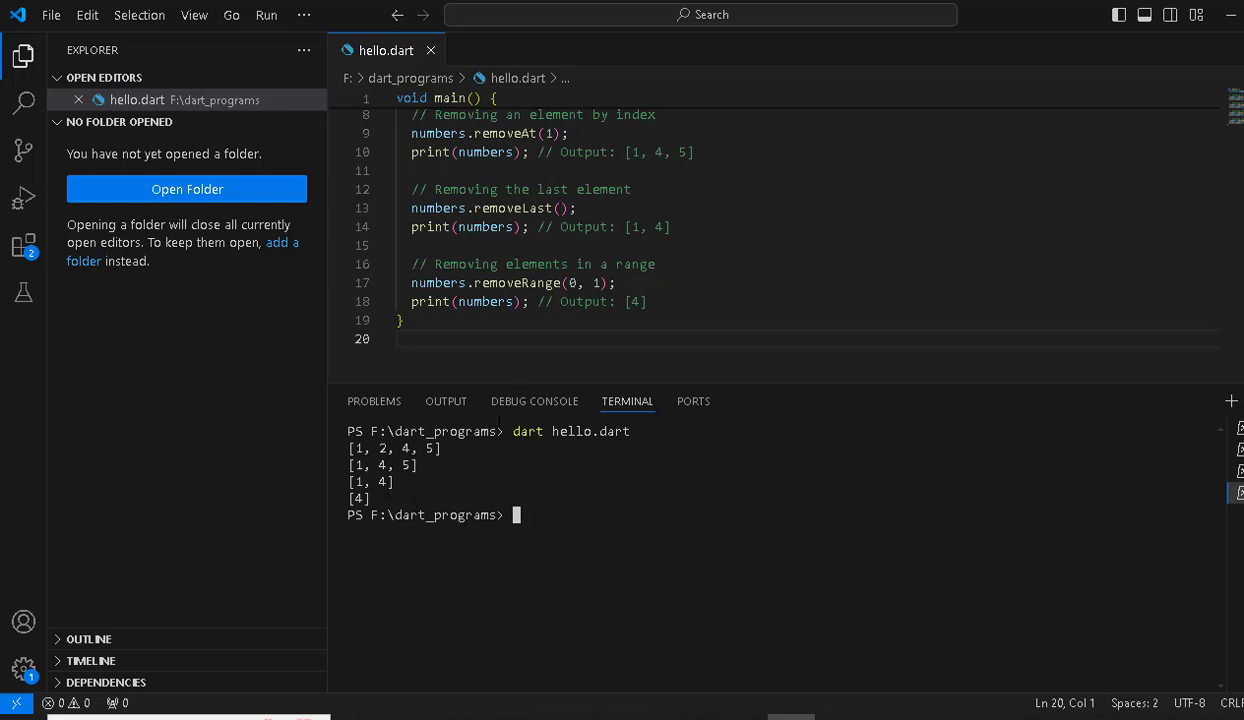
pyautogui.moveTo(512, 308)
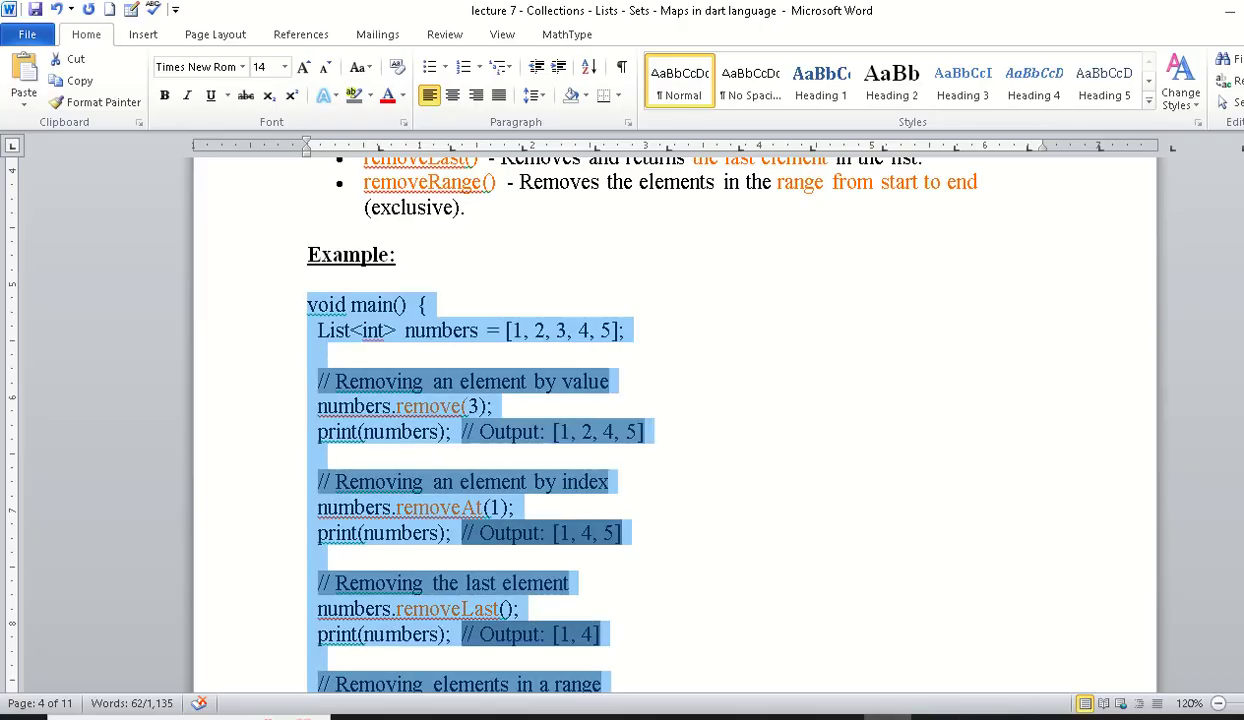
# Step: Scroll past the removal output and Other Methods of Lists to the start of 2. Sets
pyautogui.scroll(-1, 675, 420)
pyautogui.scroll(-2, 675, 420)
pyautogui.scroll(-1, 675, 420)
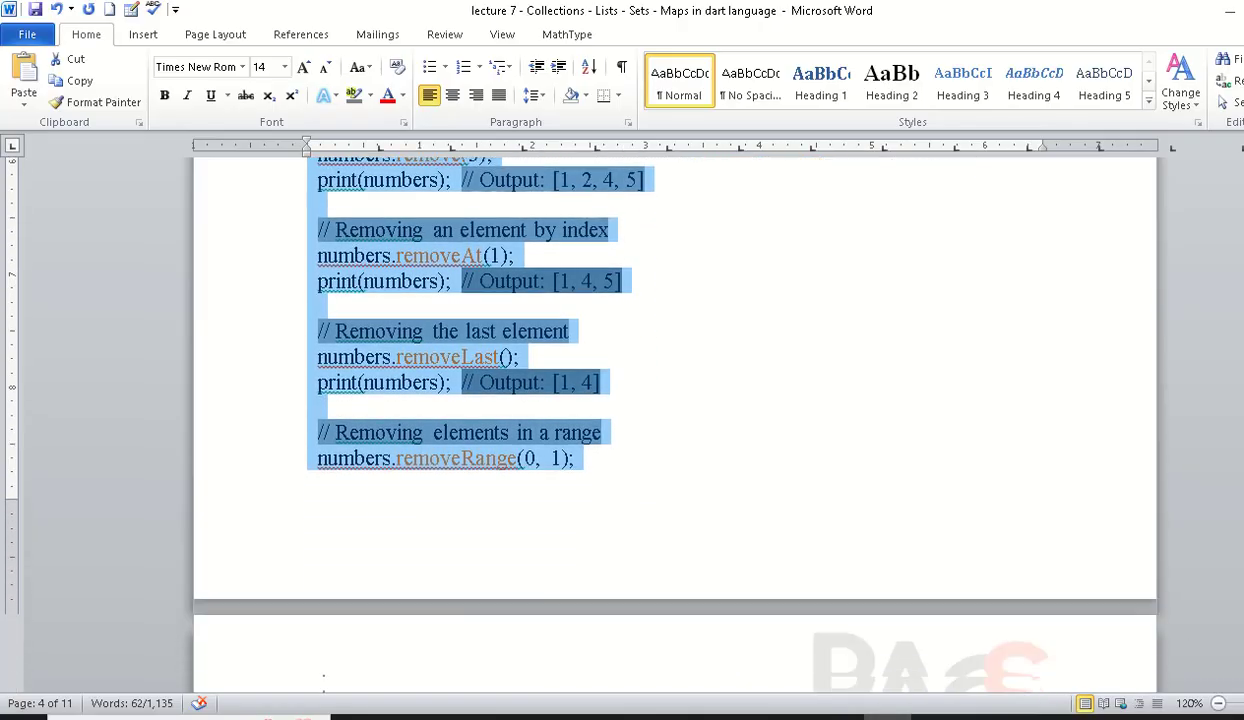
pyautogui.scroll(-1, 675, 420)
pyautogui.scroll(-2, 675, 420)
pyautogui.scroll(-2, 675, 420)
pyautogui.scroll(-2, 675, 420)
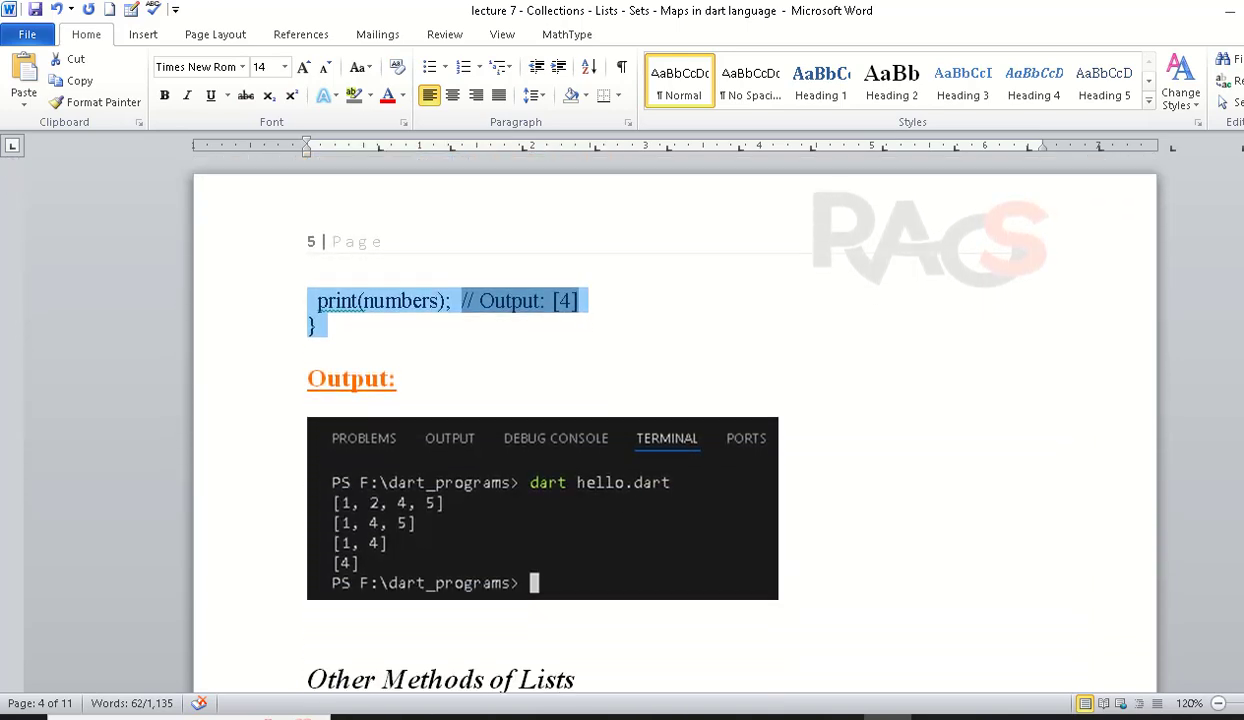
pyautogui.scroll(-2, 675, 420)
pyautogui.scroll(-2, 764, 403)
pyautogui.scroll(-2, 764, 403)
pyautogui.scroll(-2, 764, 403)
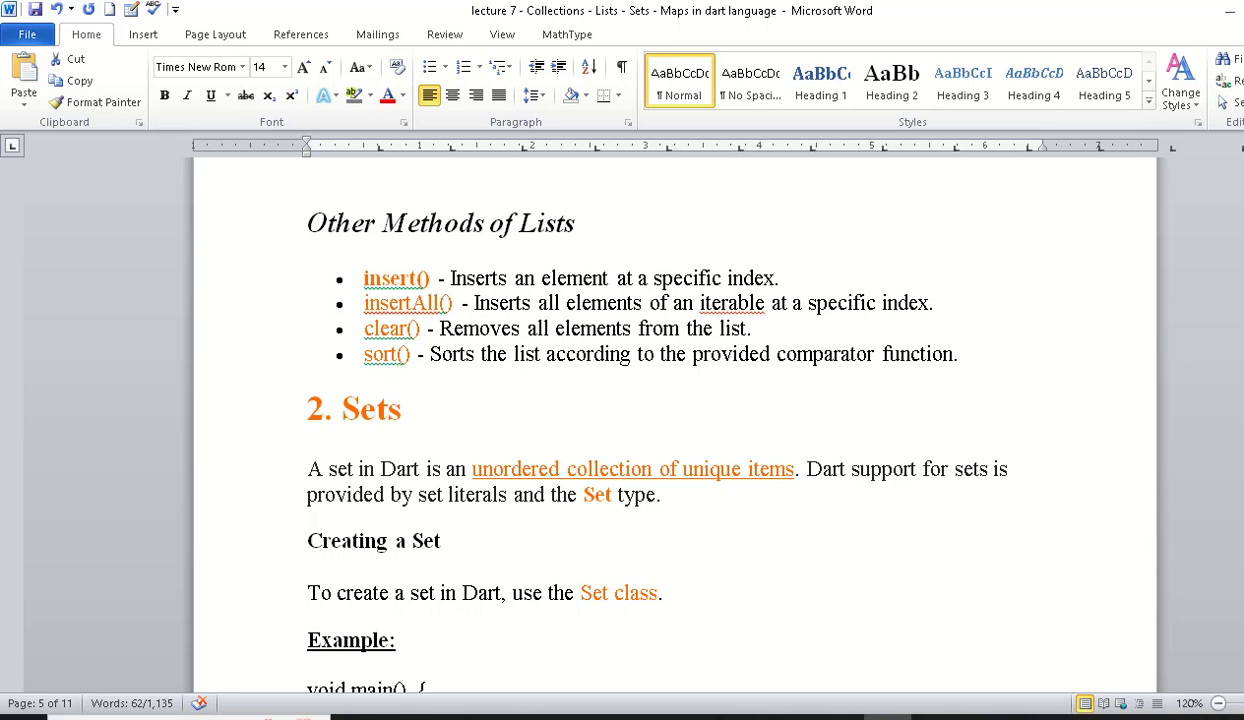
pyautogui.scroll(-1, 640, 430)
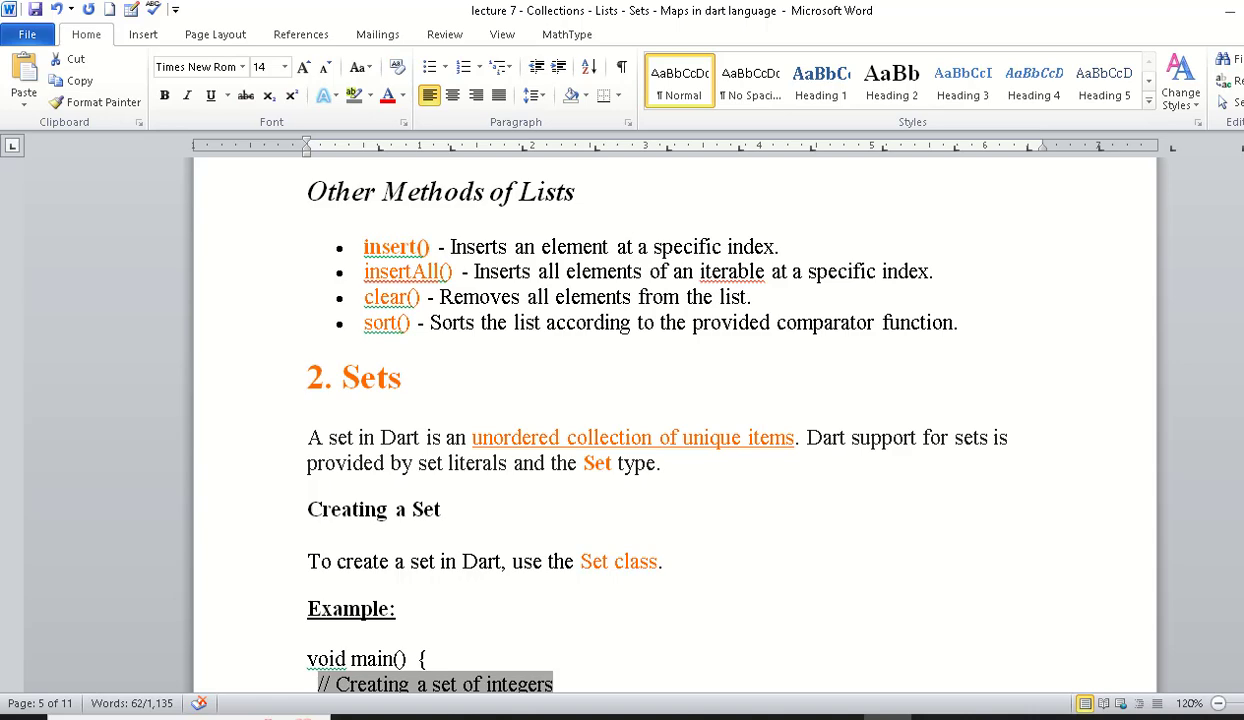
pyautogui.scroll(-2, 640, 416)
pyautogui.scroll(-1, 640, 416)
pyautogui.scroll(-2, 640, 416)
pyautogui.scroll(-1, 640, 416)
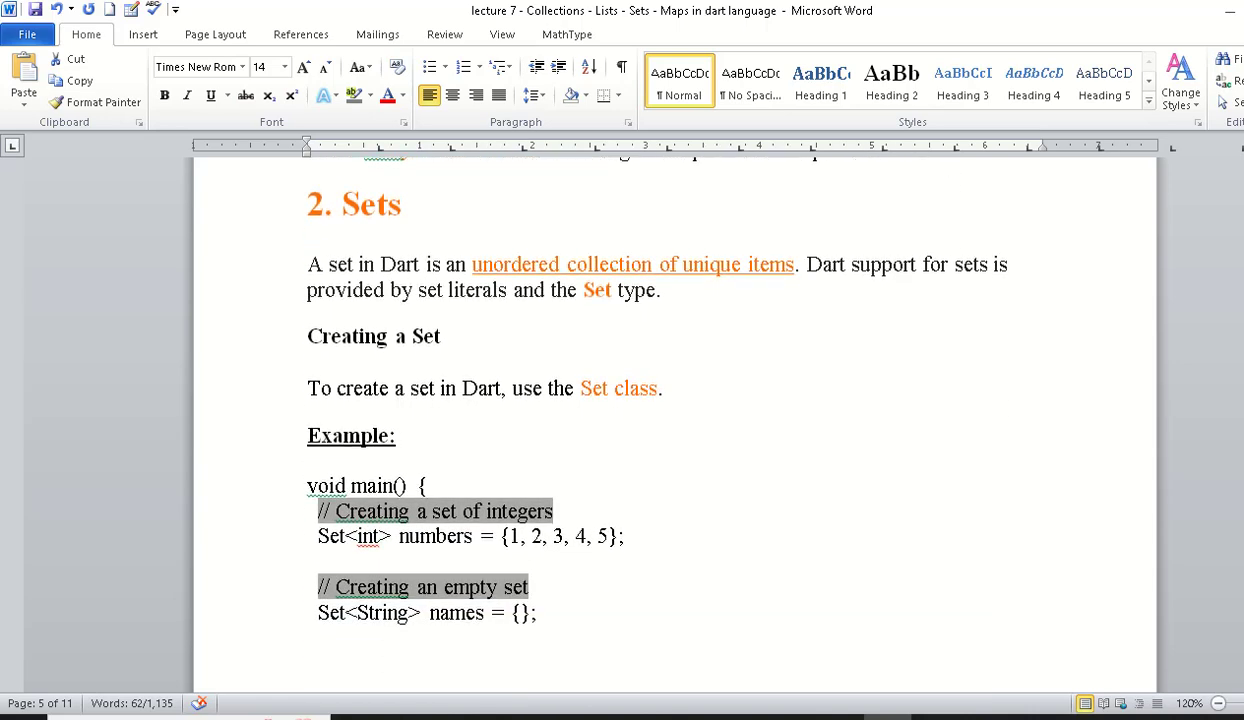
pyautogui.scroll(-1, 640, 416)
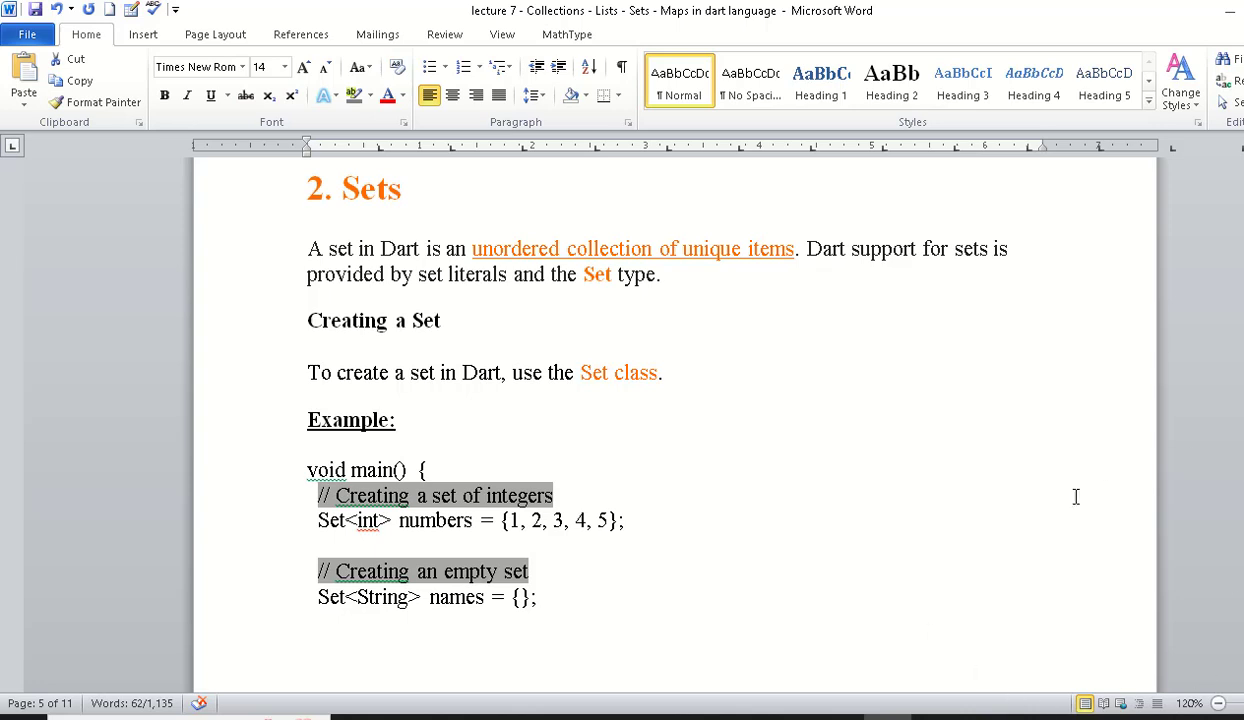
pyautogui.click(664, 382)
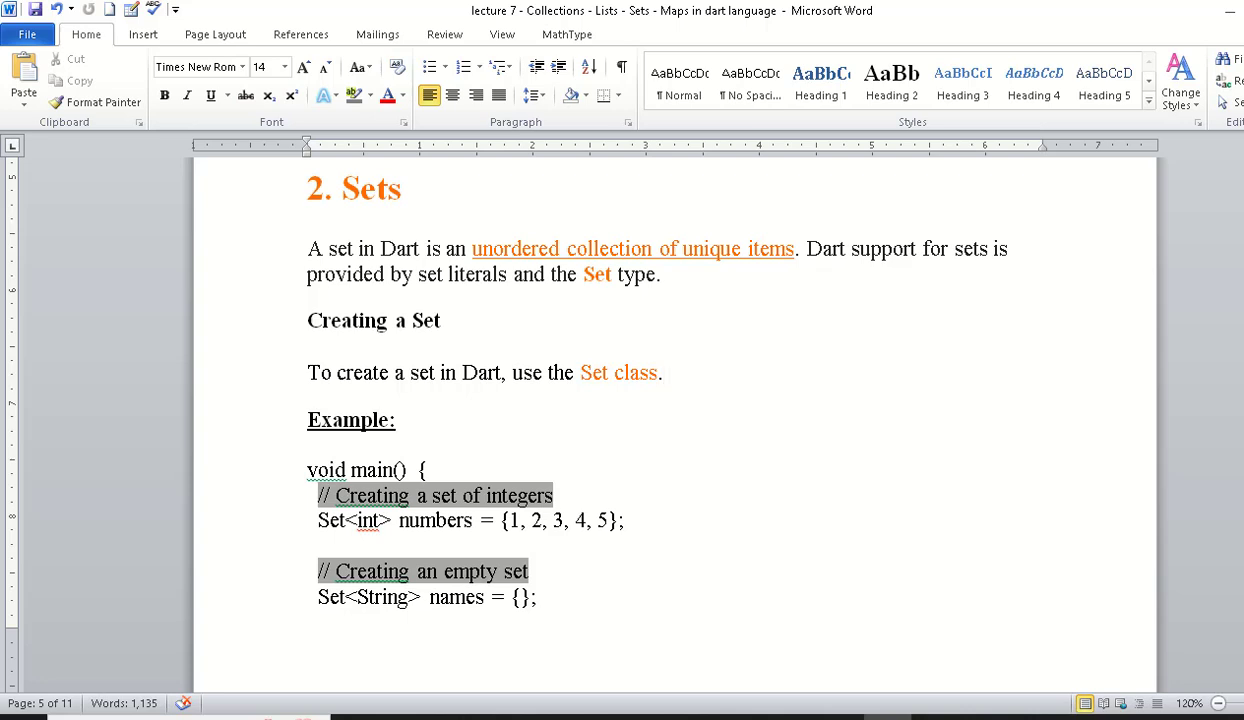
pyautogui.scroll(-1, 675, 400)
pyautogui.scroll(-1, 675, 400)
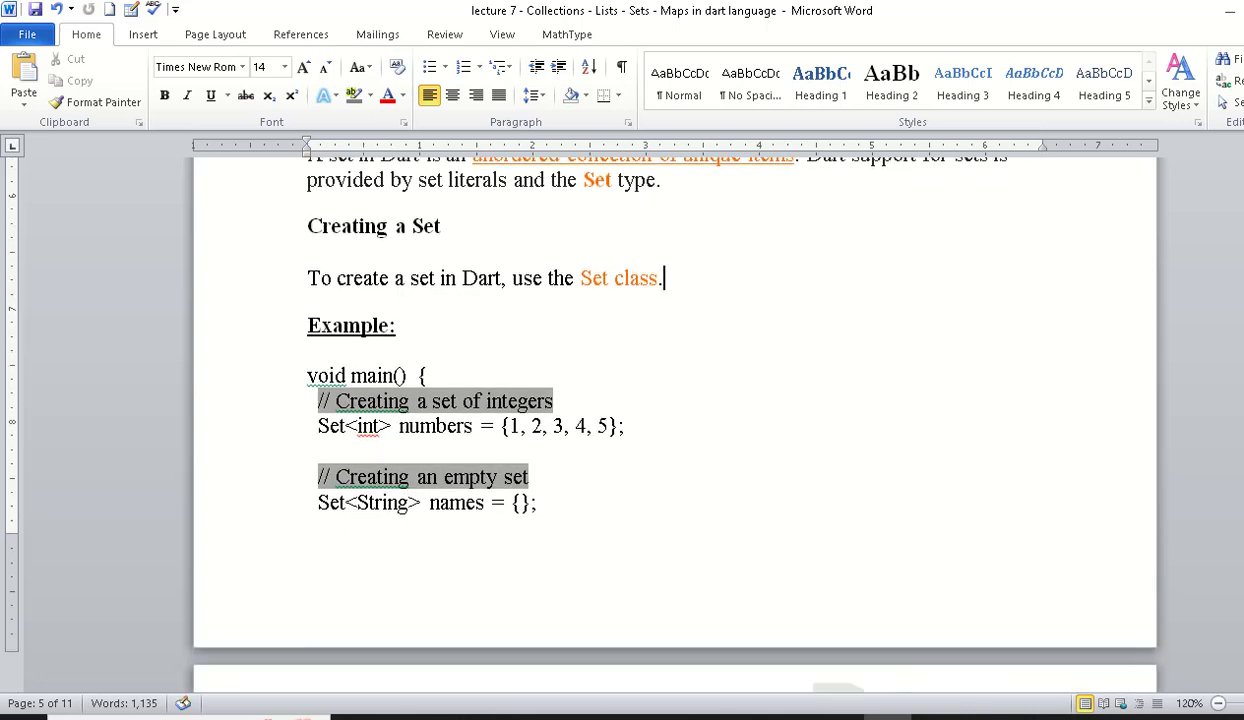
pyautogui.scroll(-1, 675, 400)
pyautogui.scroll(-2, 561, 378)
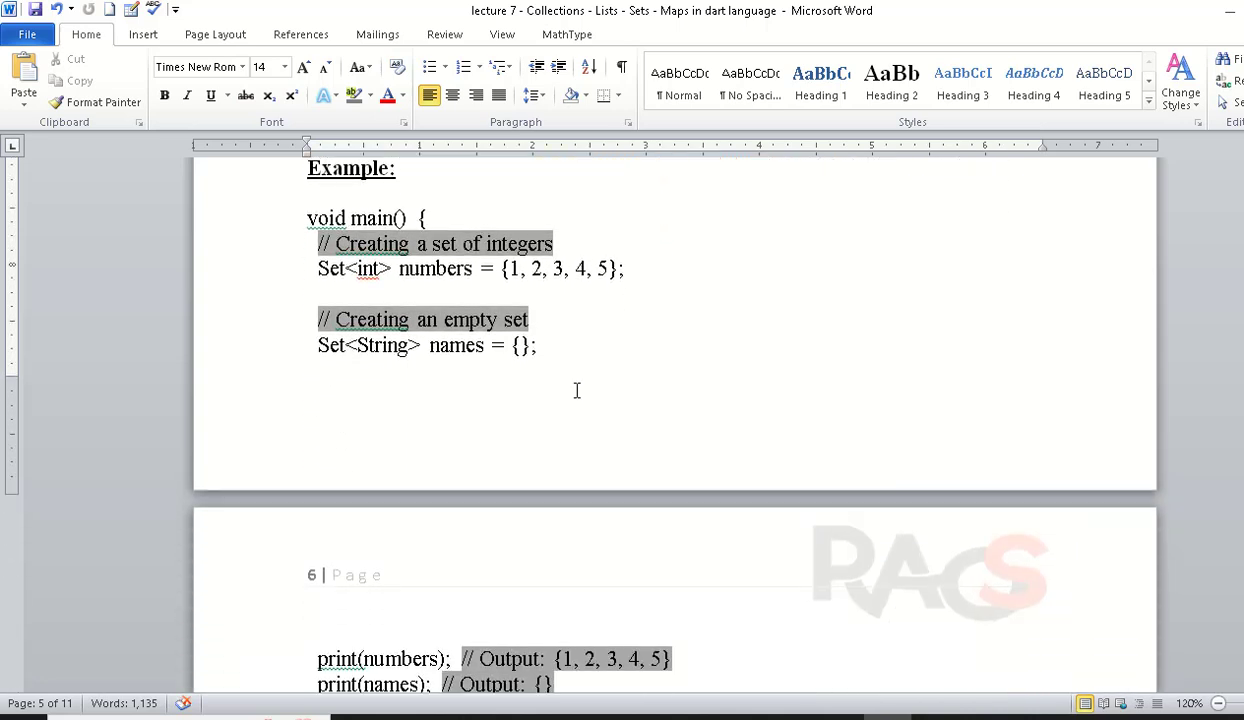
pyautogui.moveTo(318, 268); pyautogui.dragTo(343, 268)
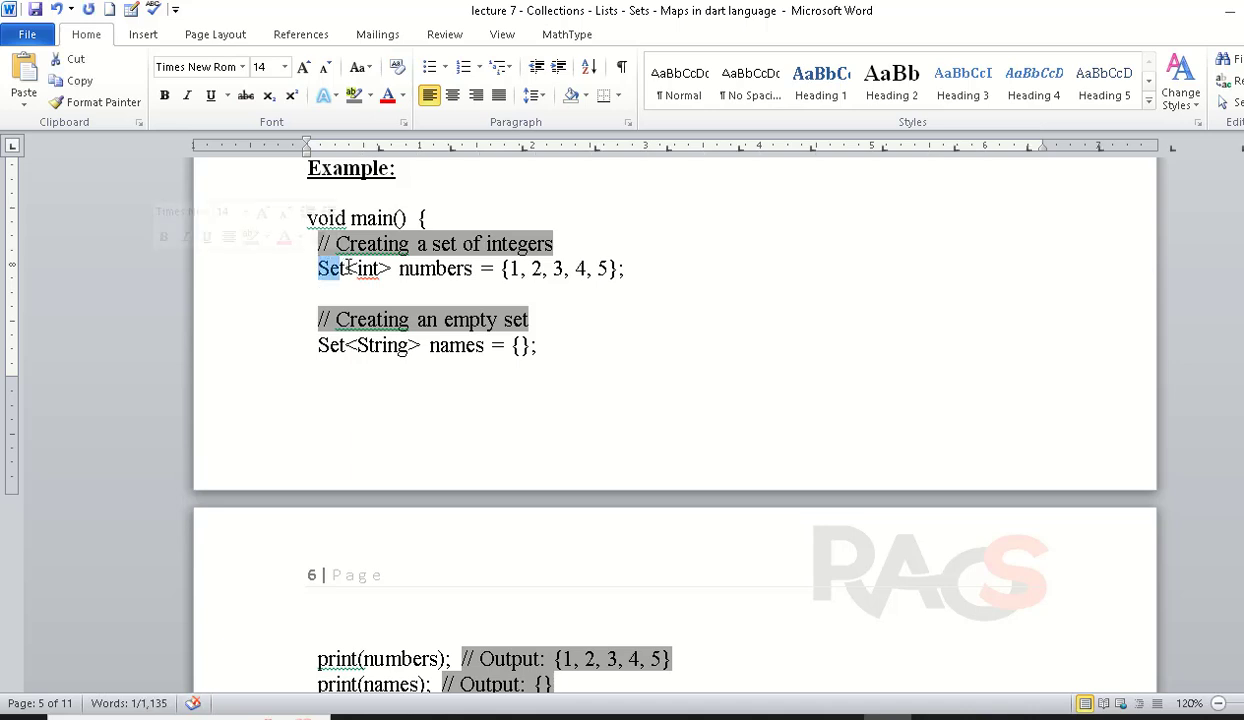
pyautogui.moveTo(344, 268)
pyautogui.mouseDown()
pyautogui.moveTo(308, 268)
pyautogui.moveTo(381, 268)
pyautogui.mouseUp()
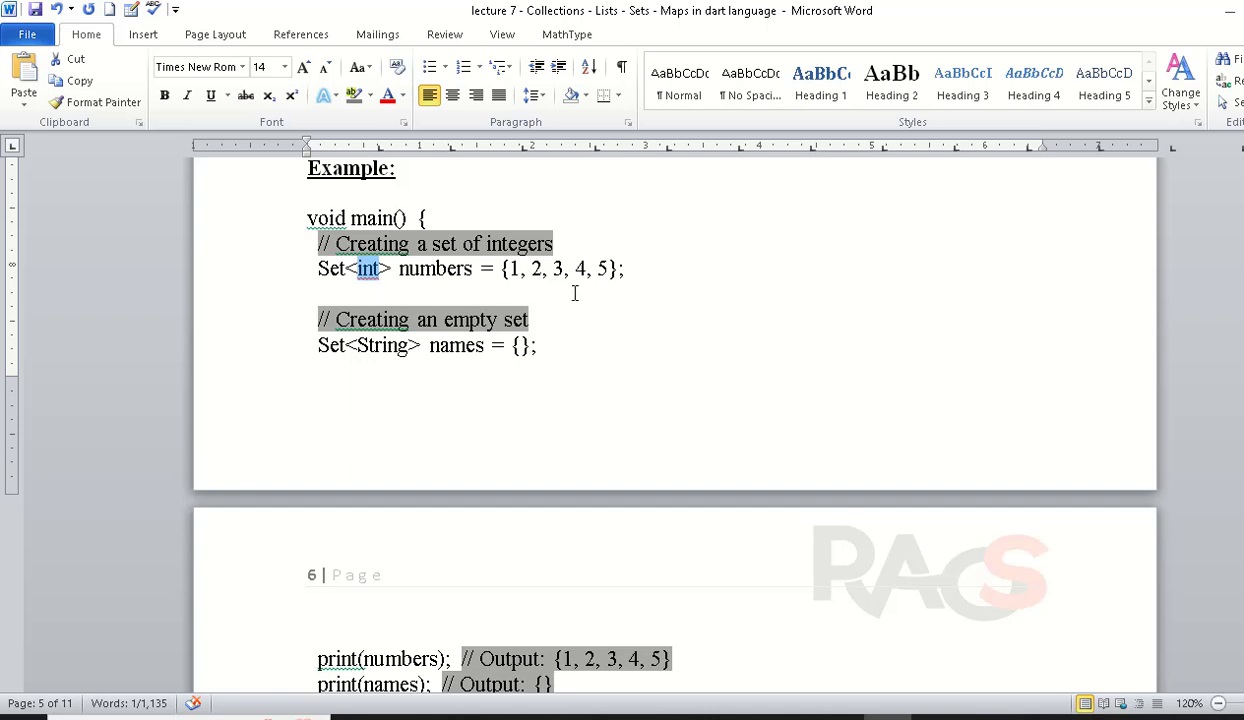
pyautogui.moveTo(617, 268); pyautogui.dragTo(312, 258)
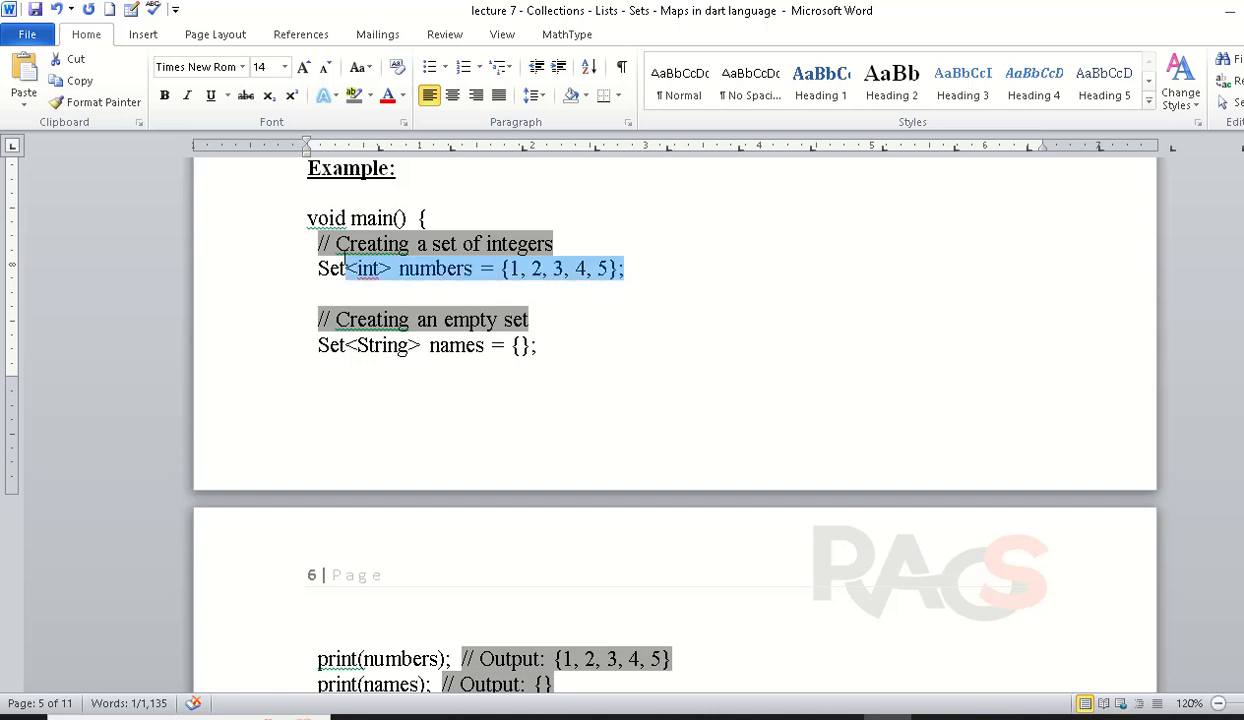
pyautogui.click(683, 285)
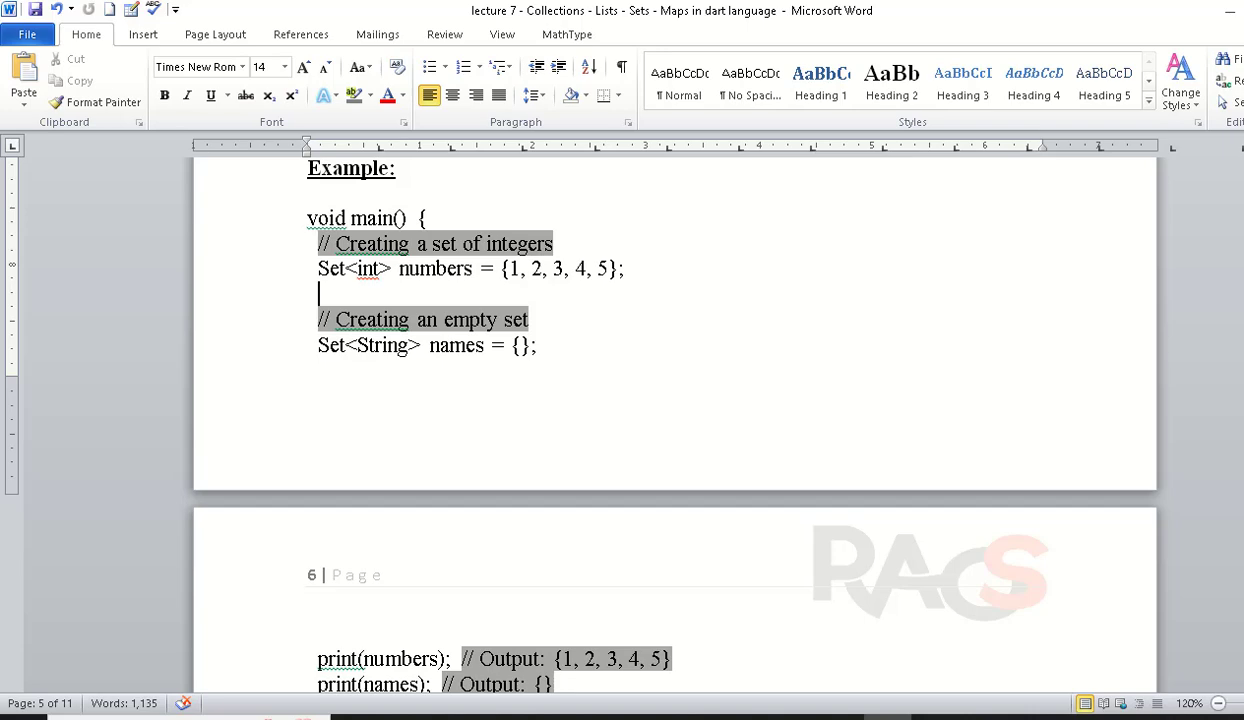
pyautogui.moveTo(1238, 385); pyautogui.dragTo(1238, 378)
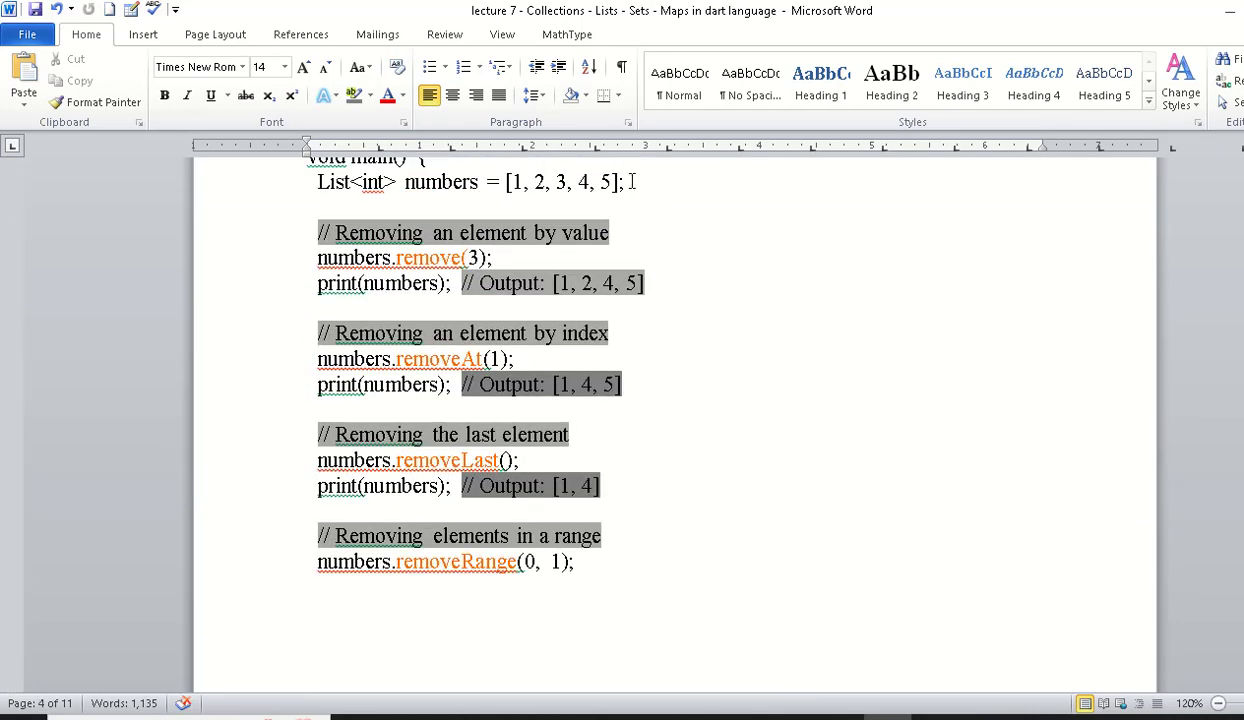
pyautogui.moveTo(631, 182); pyautogui.dragTo(486, 182)
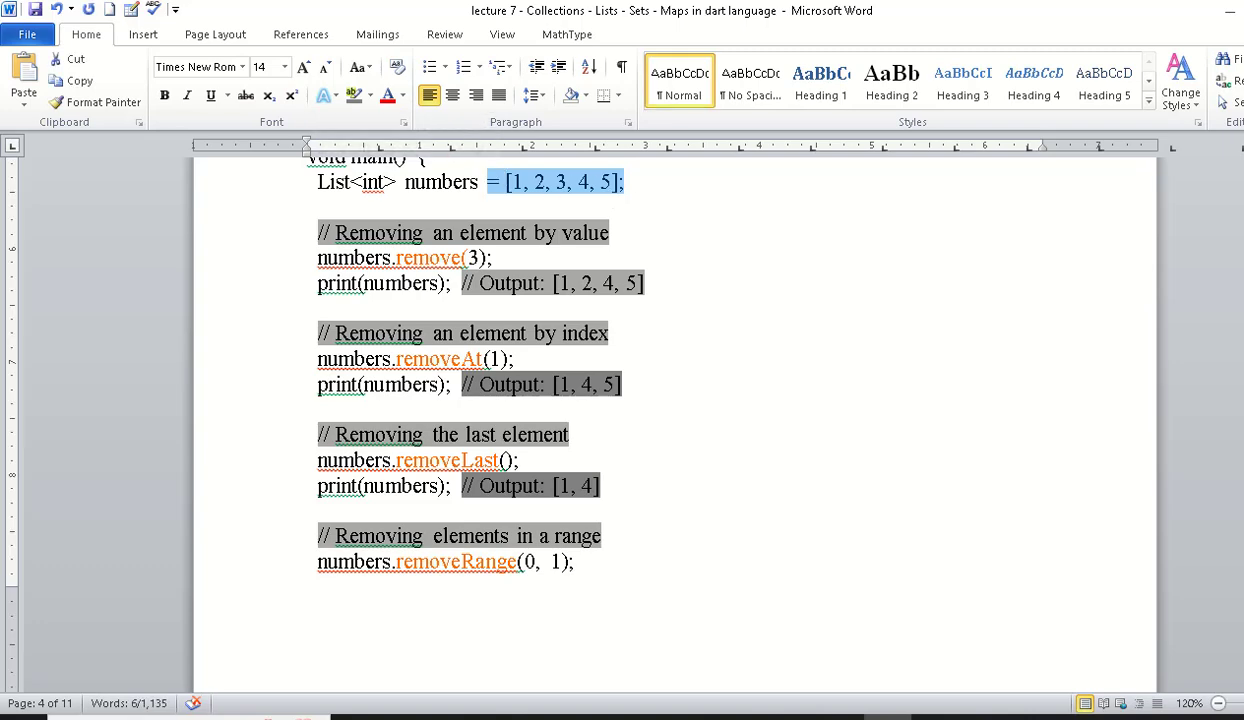
pyautogui.moveTo(1238, 330); pyautogui.dragTo(1238, 345)
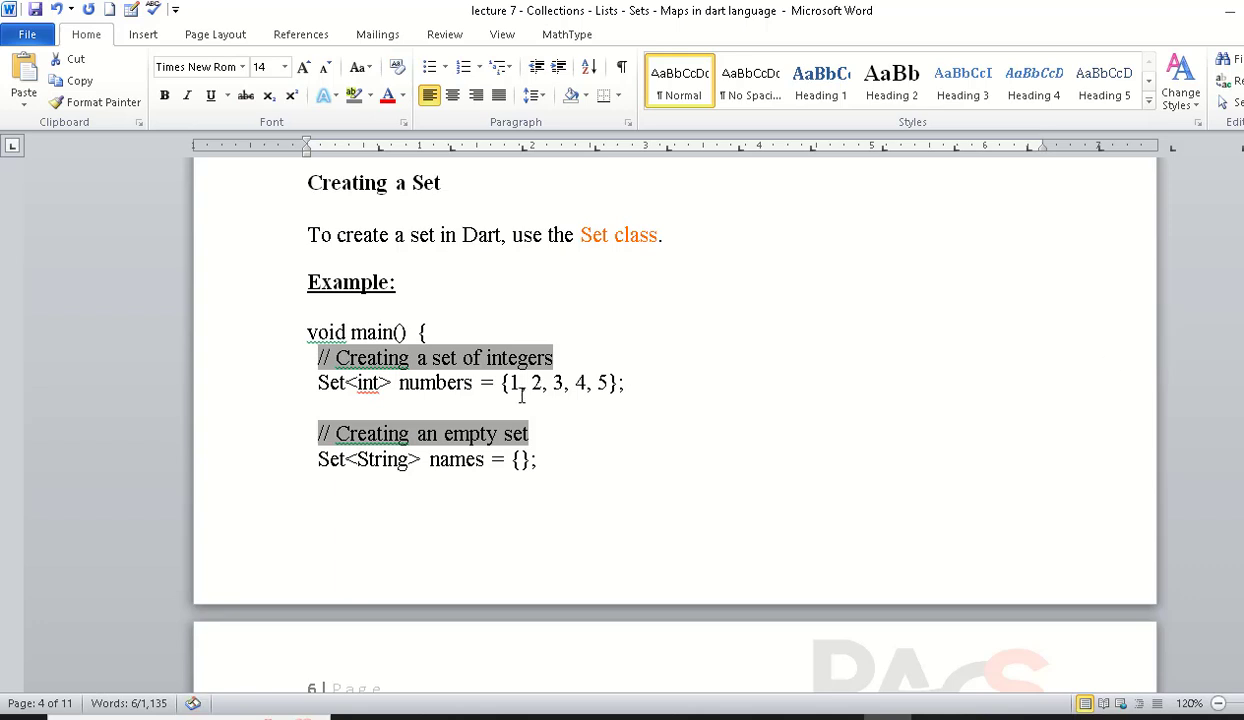
# Step: Point out the numbers set {1, 2, 3, 4, 5} and the empty String set names
pyautogui.moveTo(500, 383); pyautogui.dragTo(624, 383)
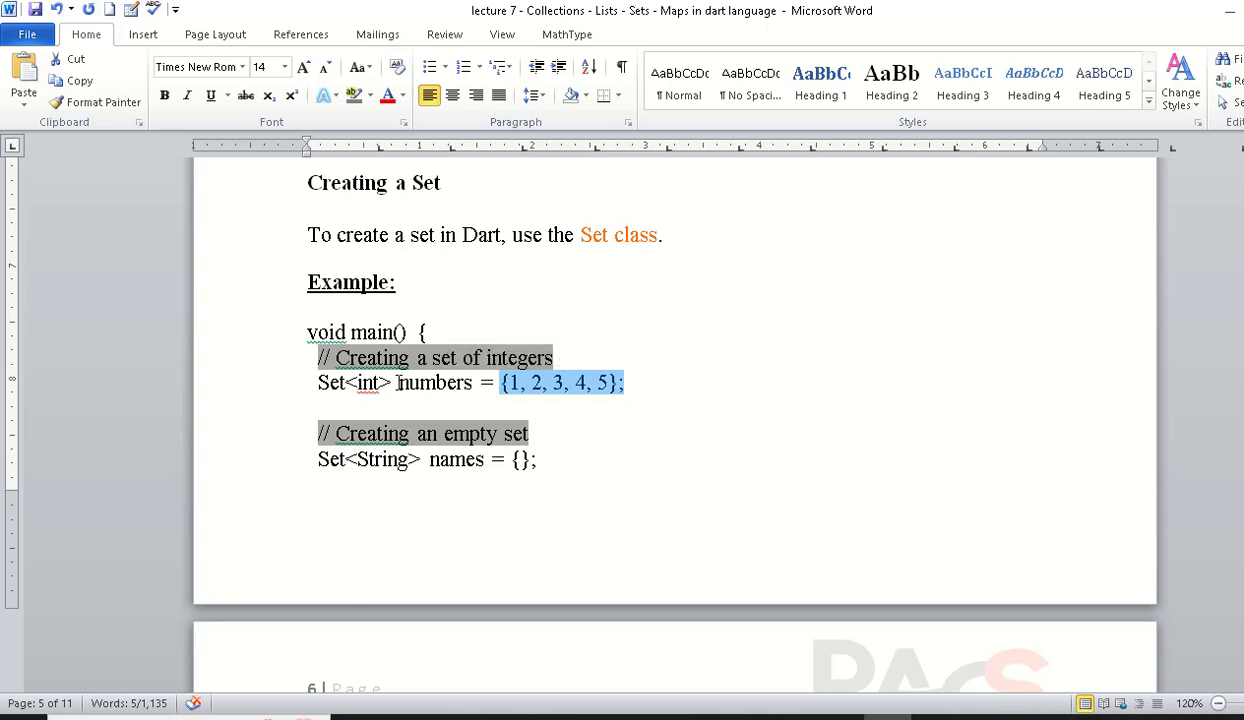
pyautogui.moveTo(398, 383); pyautogui.dragTo(464, 383)
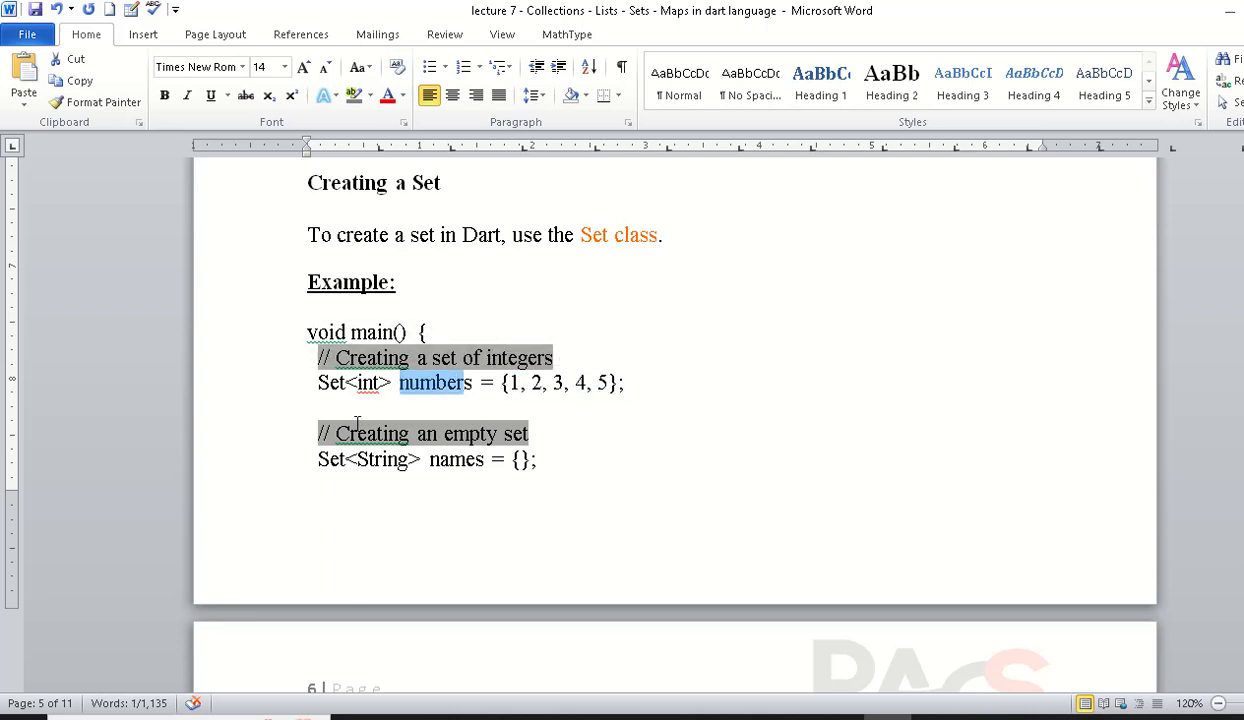
pyautogui.click(511, 455)
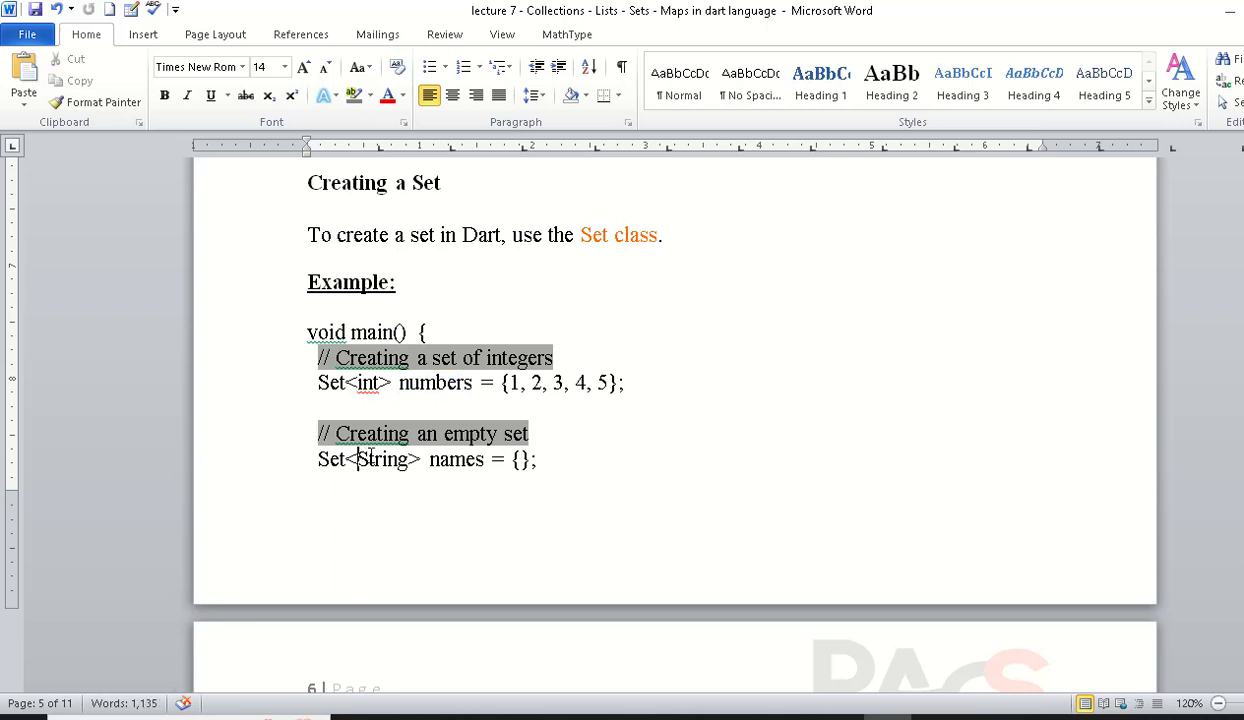
pyautogui.moveTo(357, 459); pyautogui.dragTo(490, 459)
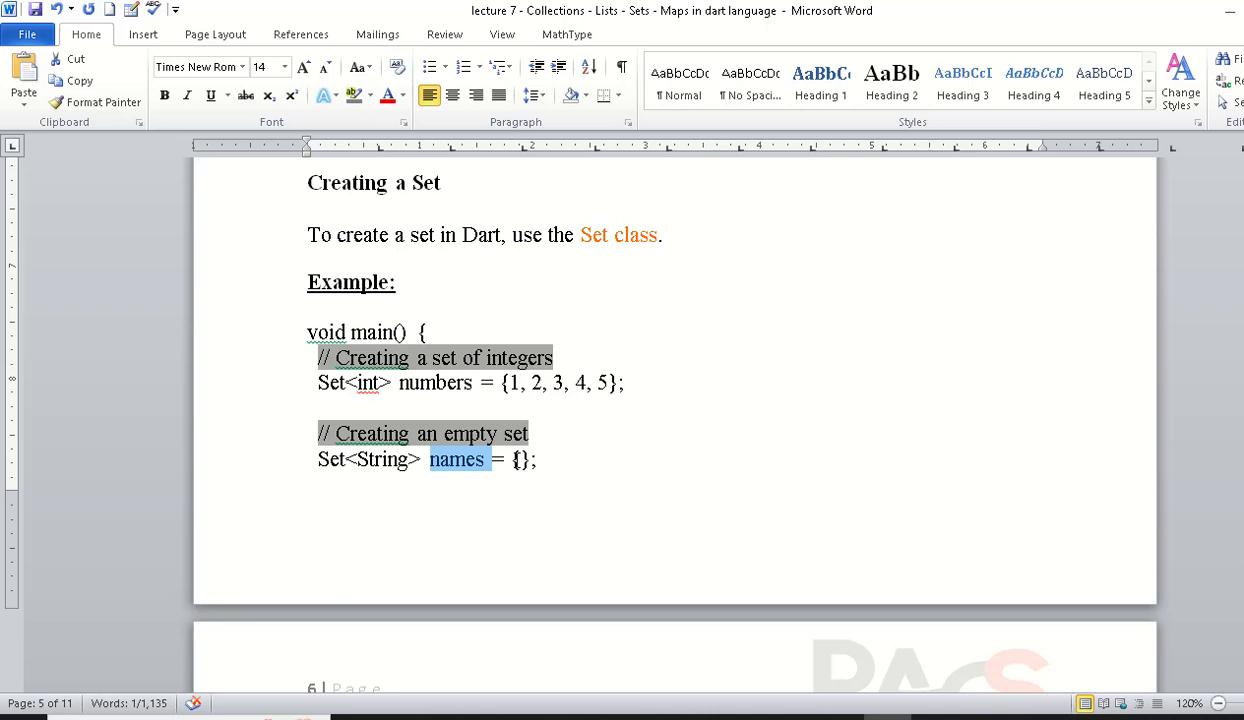
pyautogui.click(526, 352)
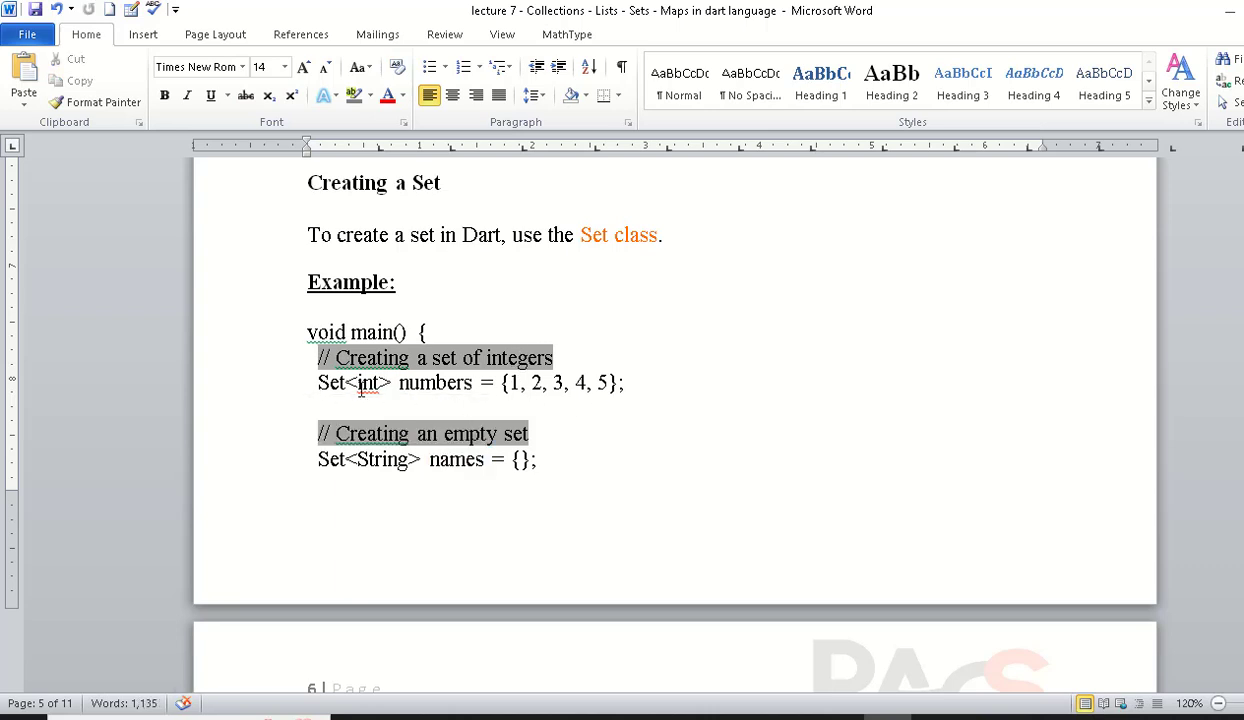
pyautogui.click(516, 460)
# Step: Select the Creating a Set example code from its closing brace up to void main()
pyautogui.scroll(-5, 675, 415)
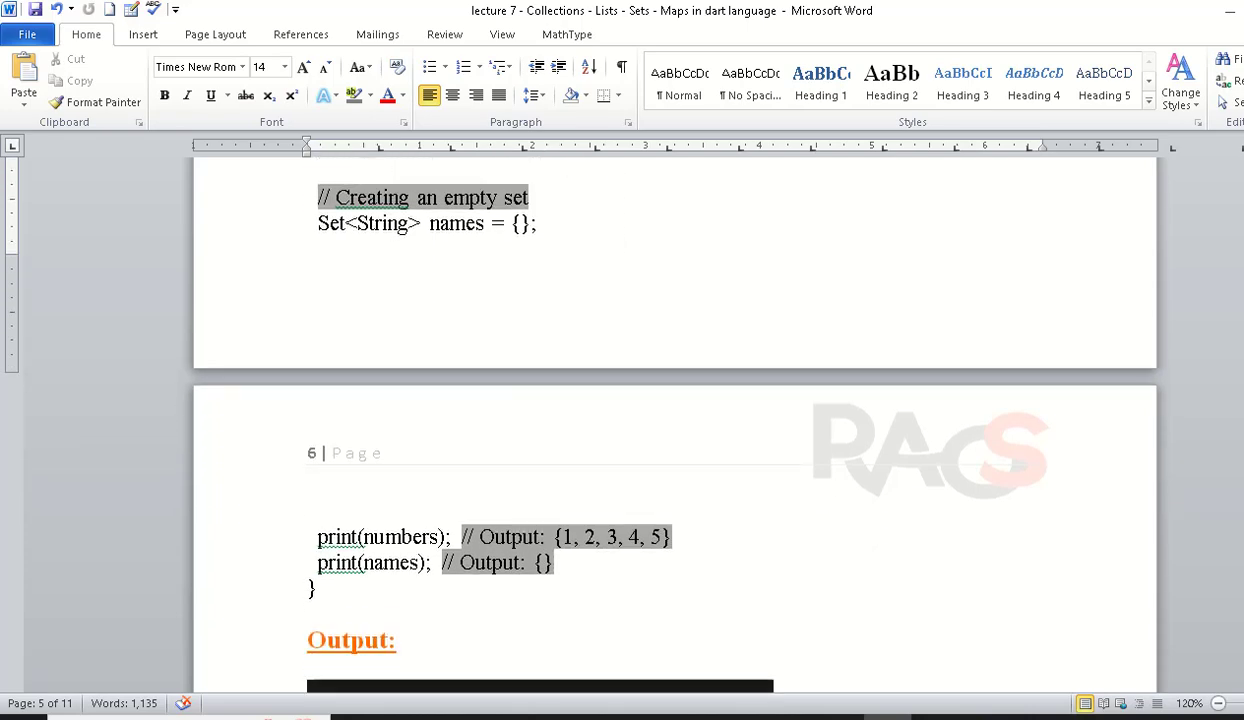
pyautogui.scroll(-1, 675, 430)
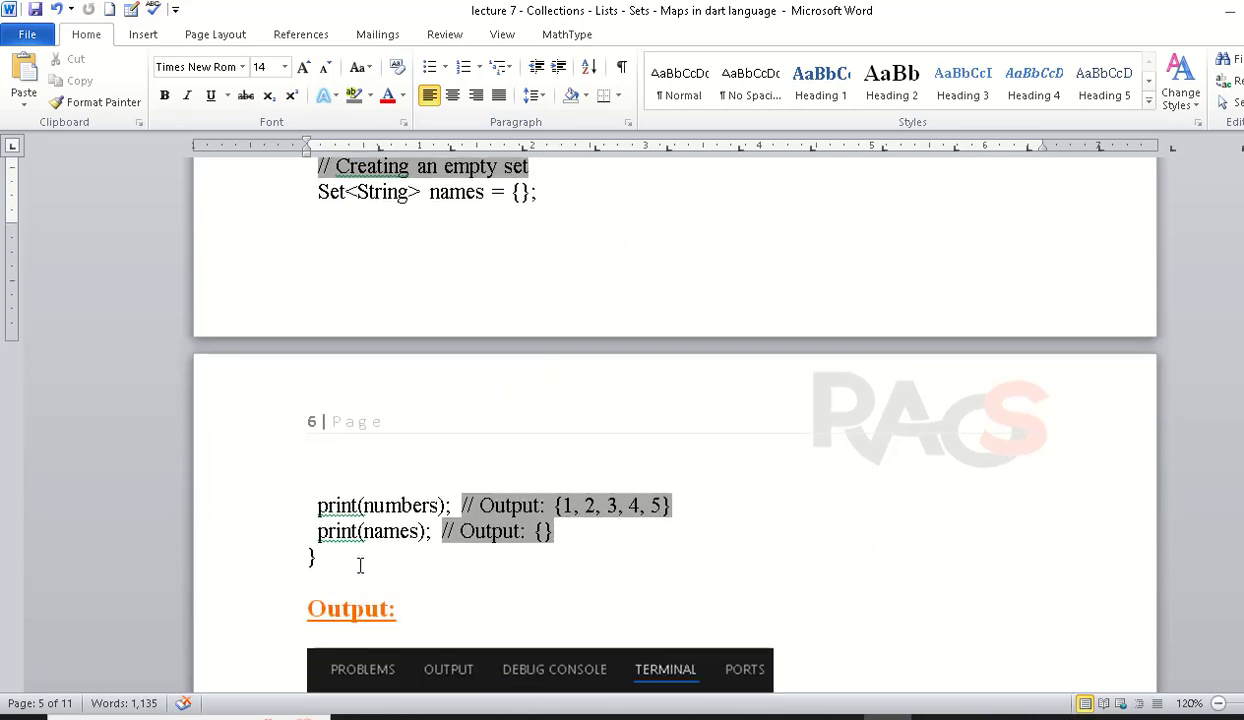
pyautogui.moveTo(360, 566); pyautogui.dragTo(345, 460)
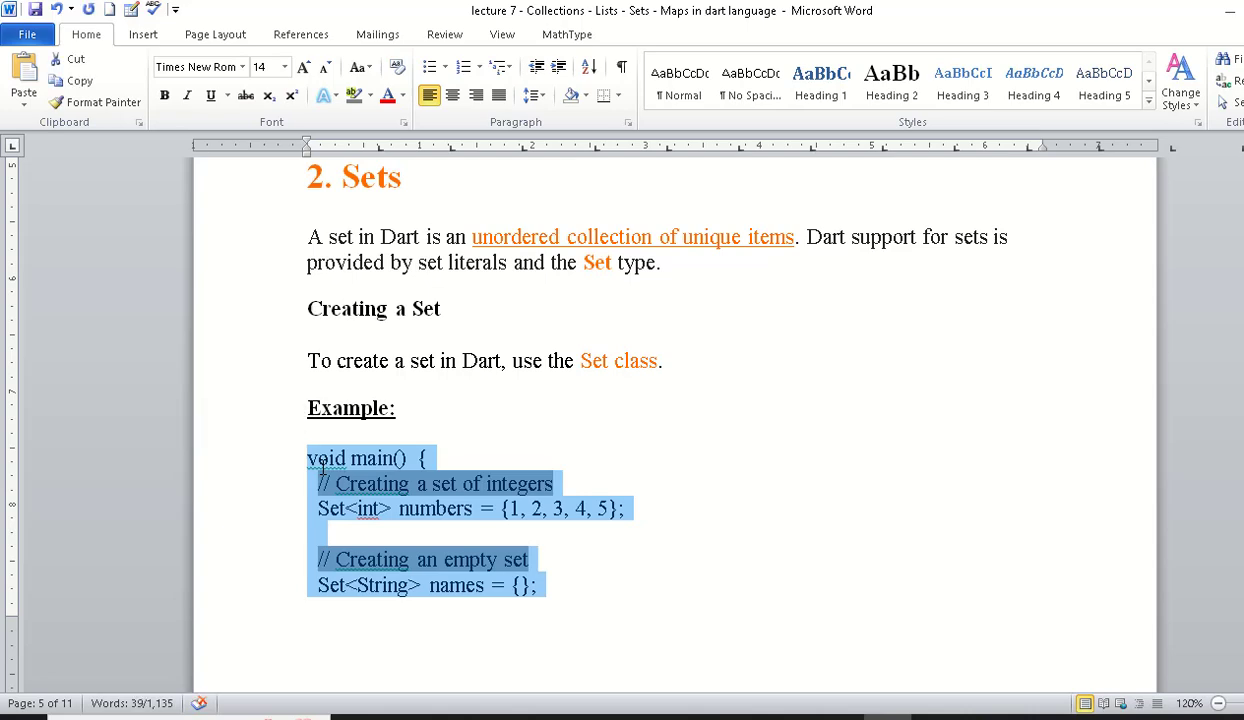
# Step: Paste the Creating a Set example over all of hello.dart's code
pyautogui.click(322, 467)
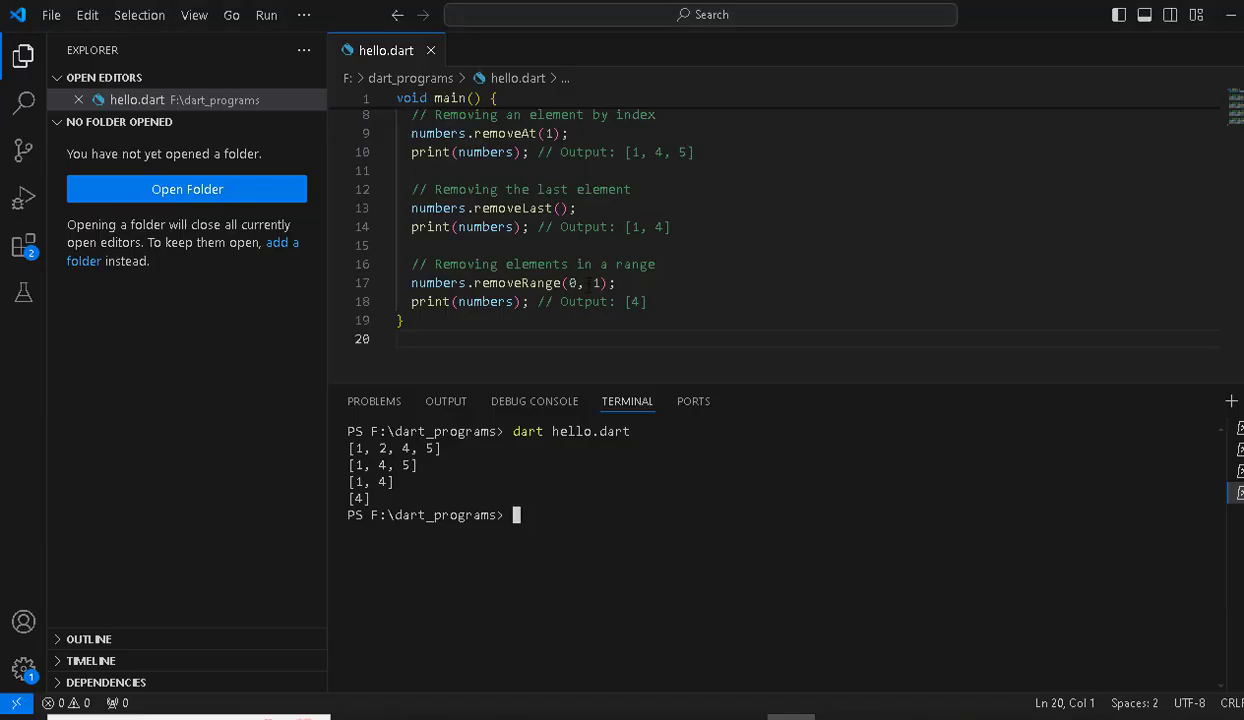
pyautogui.hotkey('ctrl', 'a')
pyautogui.hotkey('ctrl', 'v')
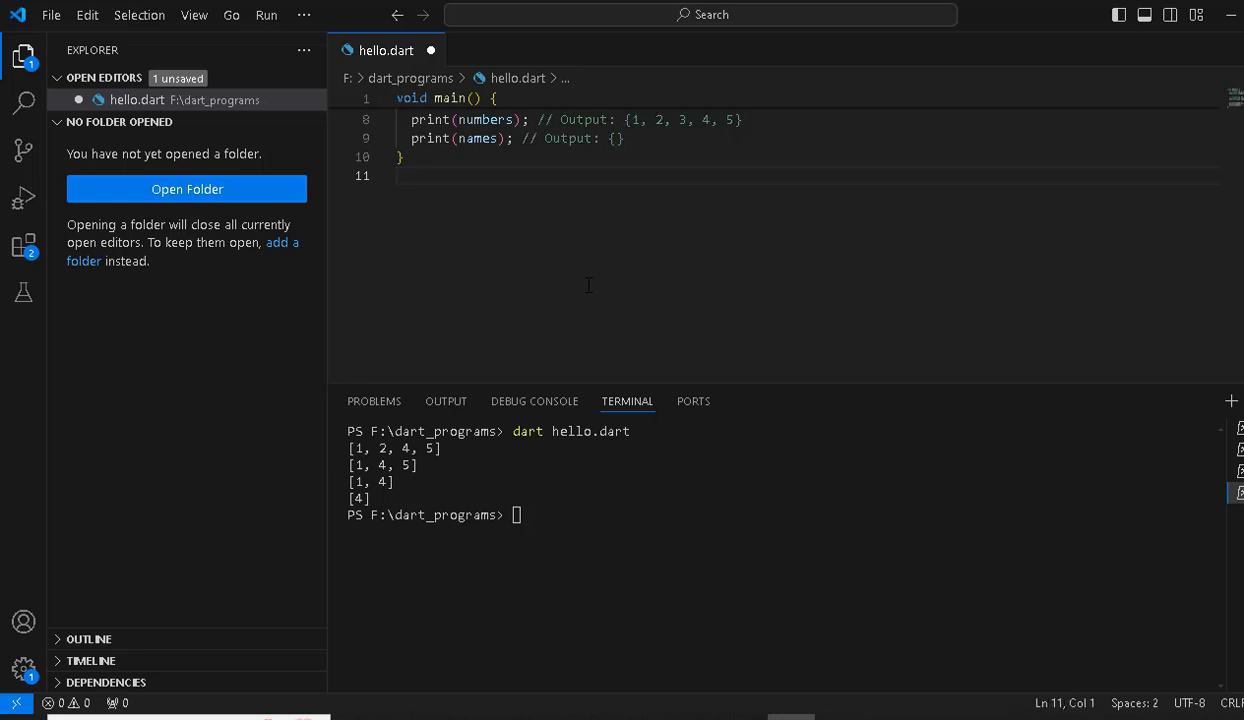
# Step: Clear the terminal with cls and run dart hello.dart, printing {1, 2, 3, 4, 5} and {}
pyautogui.click(505, 500)
pyautogui.write('cls')
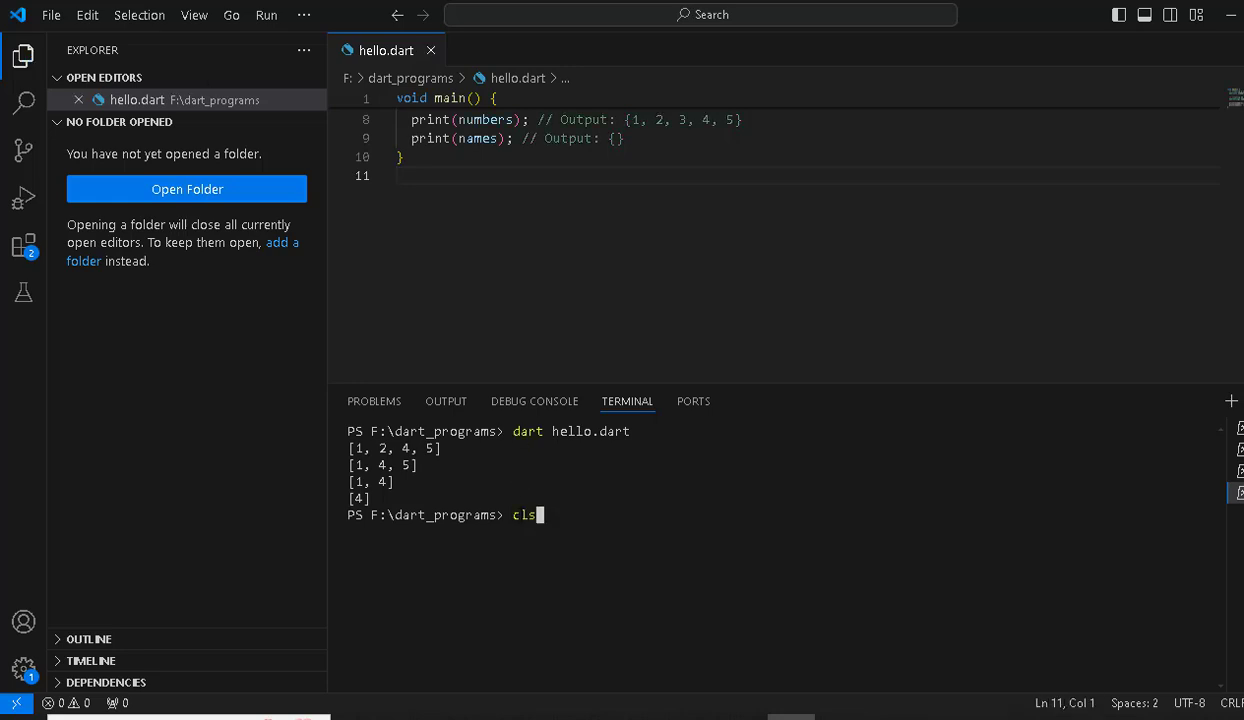
pyautogui.press('Return')
pyautogui.write('dart hello')
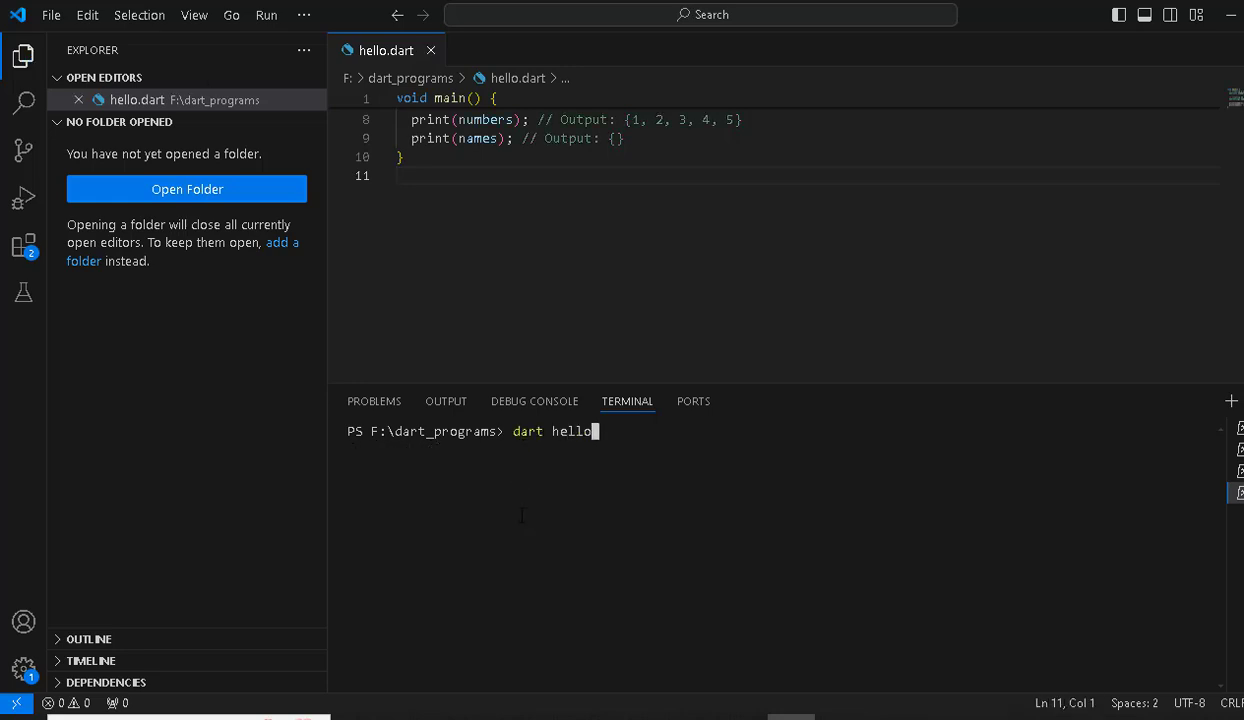
pyautogui.write('.dart')
pyautogui.press('Return')
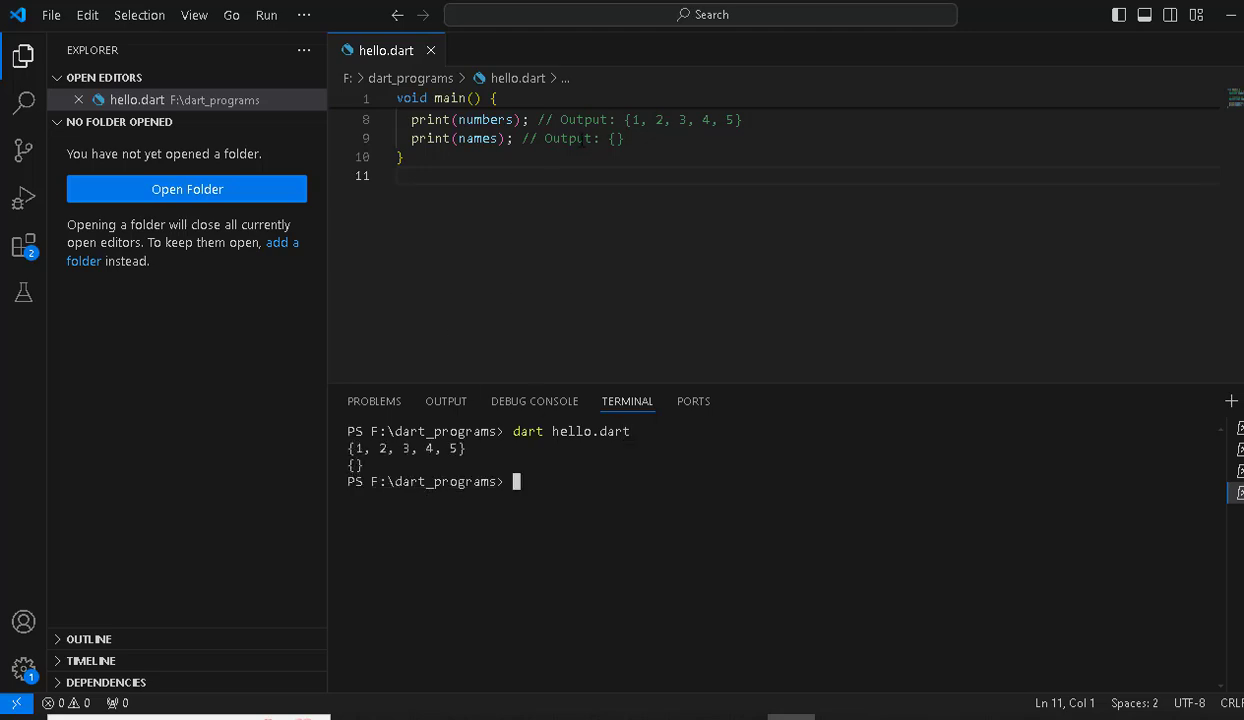
# Step: Type a quoted sample name into the names set, save, and rerun hello.dart to print it
pyautogui.scroll(2, 978, 297)
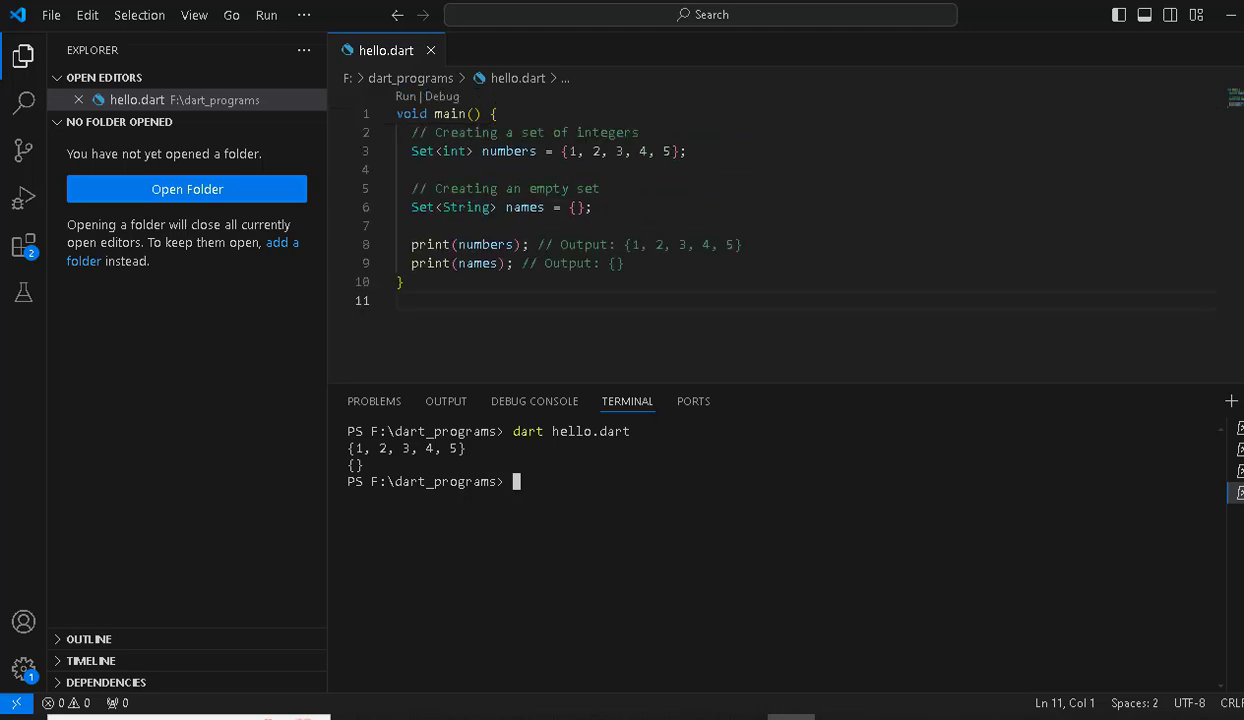
pyautogui.click(576, 207)
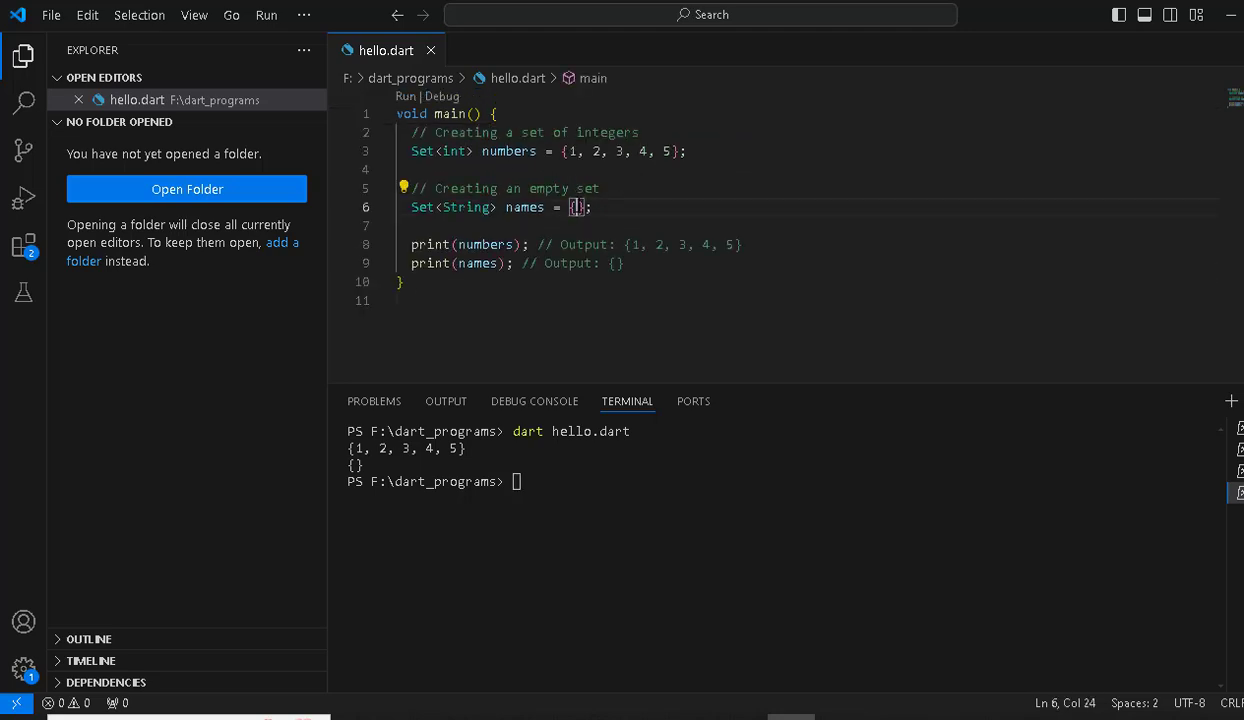
pyautogui.write("'hi")
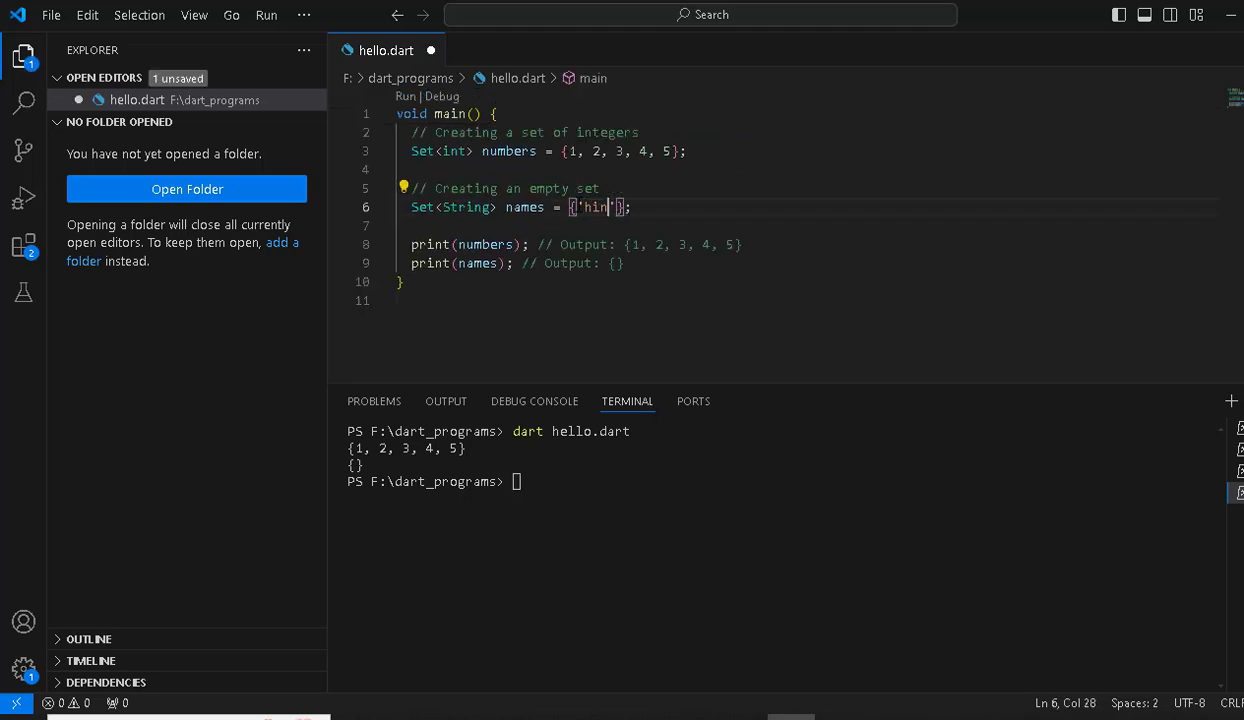
pyautogui.write('na')
pyautogui.hotkey('ctrl', 's')
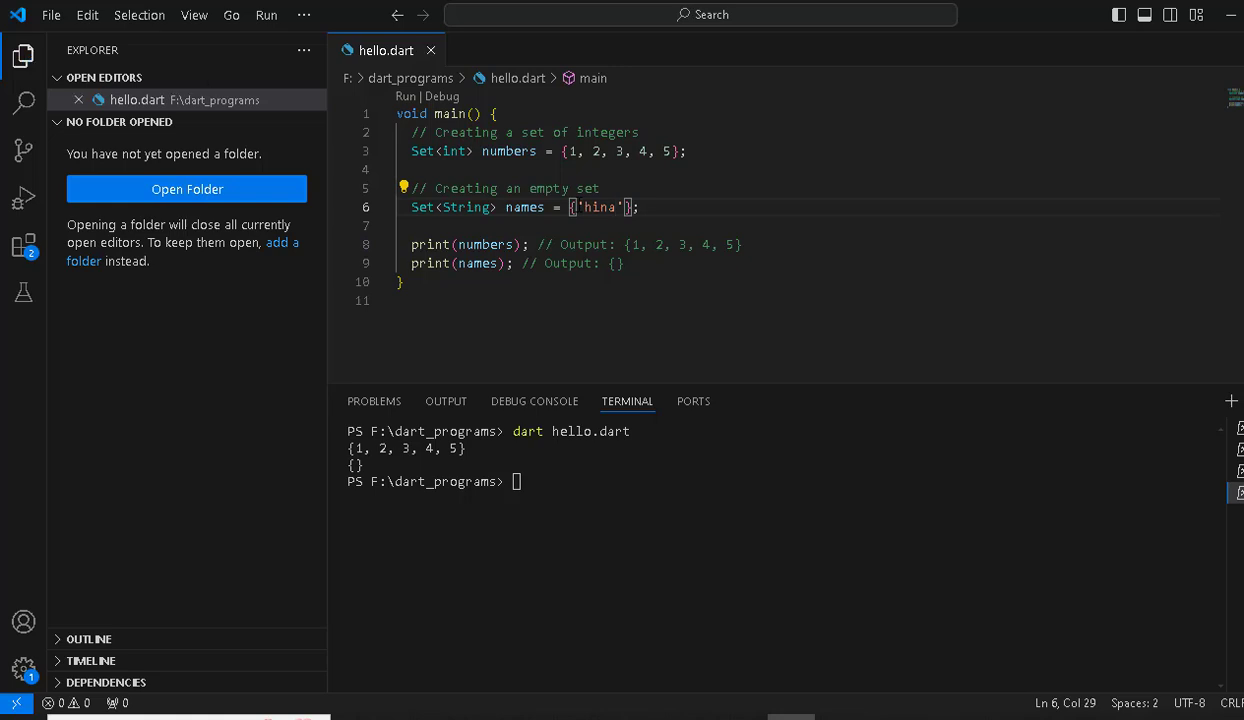
pyautogui.click(516, 481)
pyautogui.write('dart he')
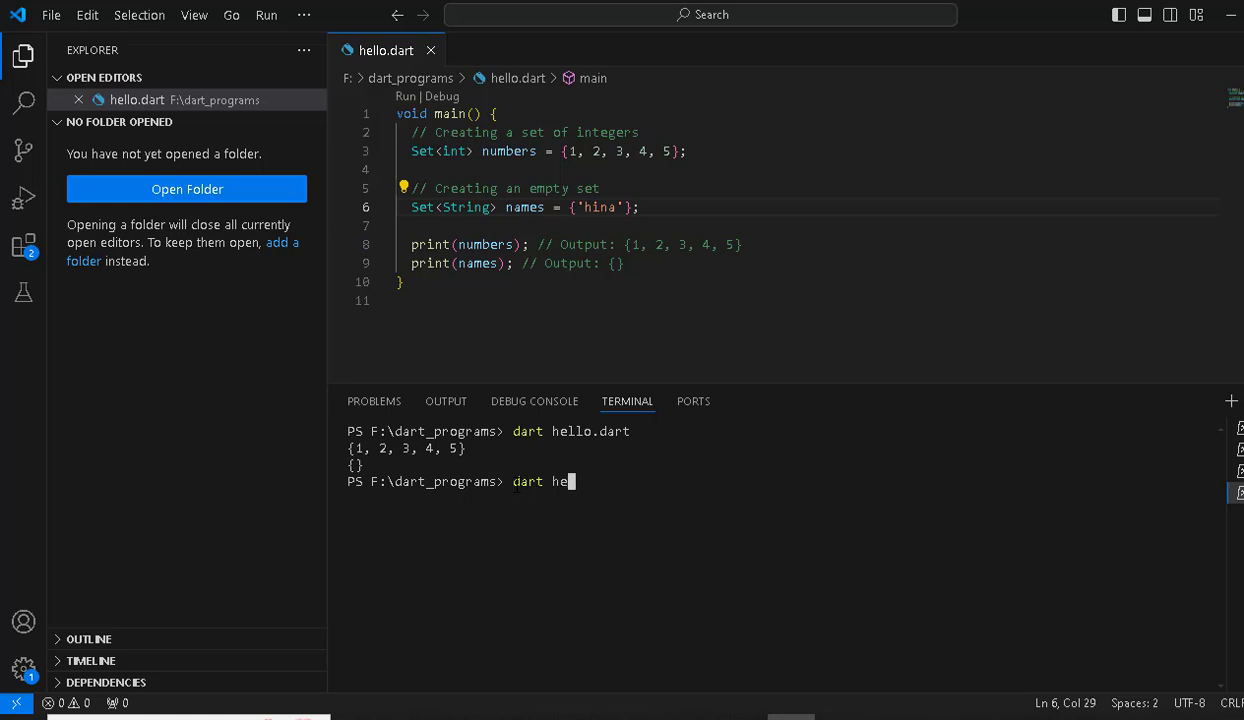
pyautogui.write('llo.dart')
pyautogui.press('Return')
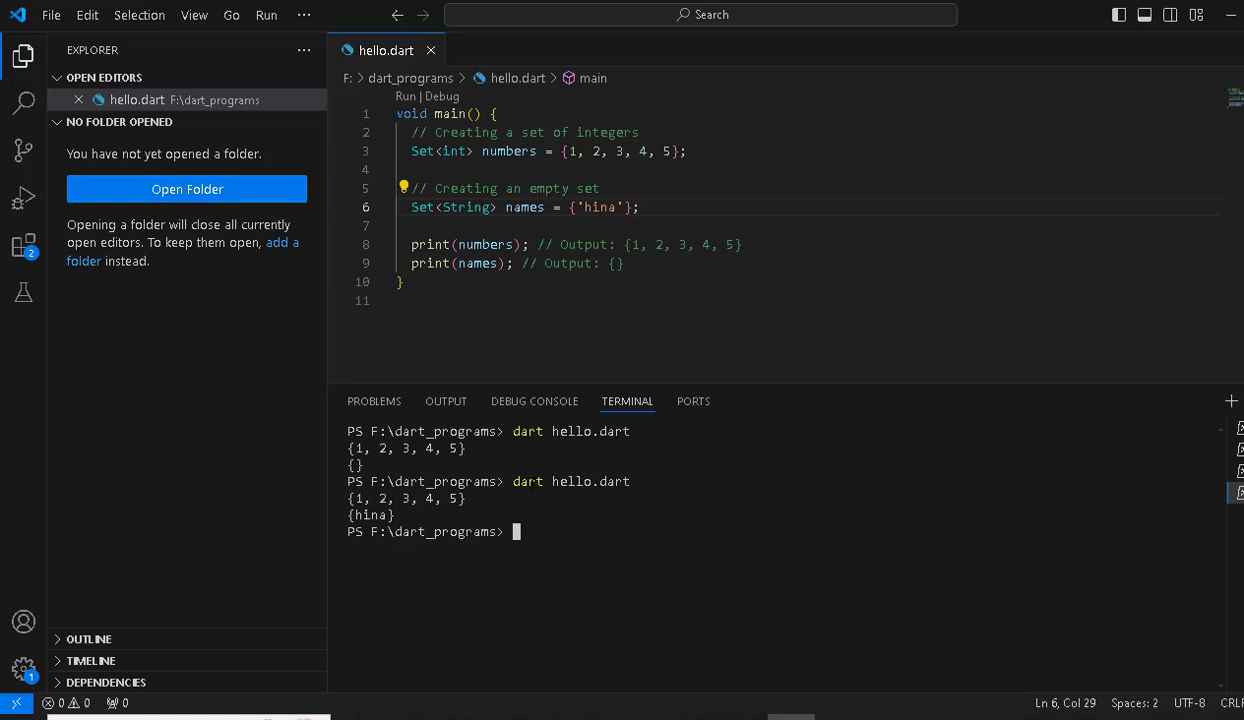
# Step: Highlight the dart hello.dart command in the terminal output
pyautogui.doubleClick(571, 431)
pyautogui.moveTo(590, 431); pyautogui.dragTo(637, 431)
pyautogui.moveTo(513, 431); pyautogui.dragTo(537, 431)
pyautogui.click(622, 457)
# Step: Return to the Word notes and scroll to the set Adding Elements example
pyautogui.moveTo(862, 714)
pyautogui.click(900, 630)
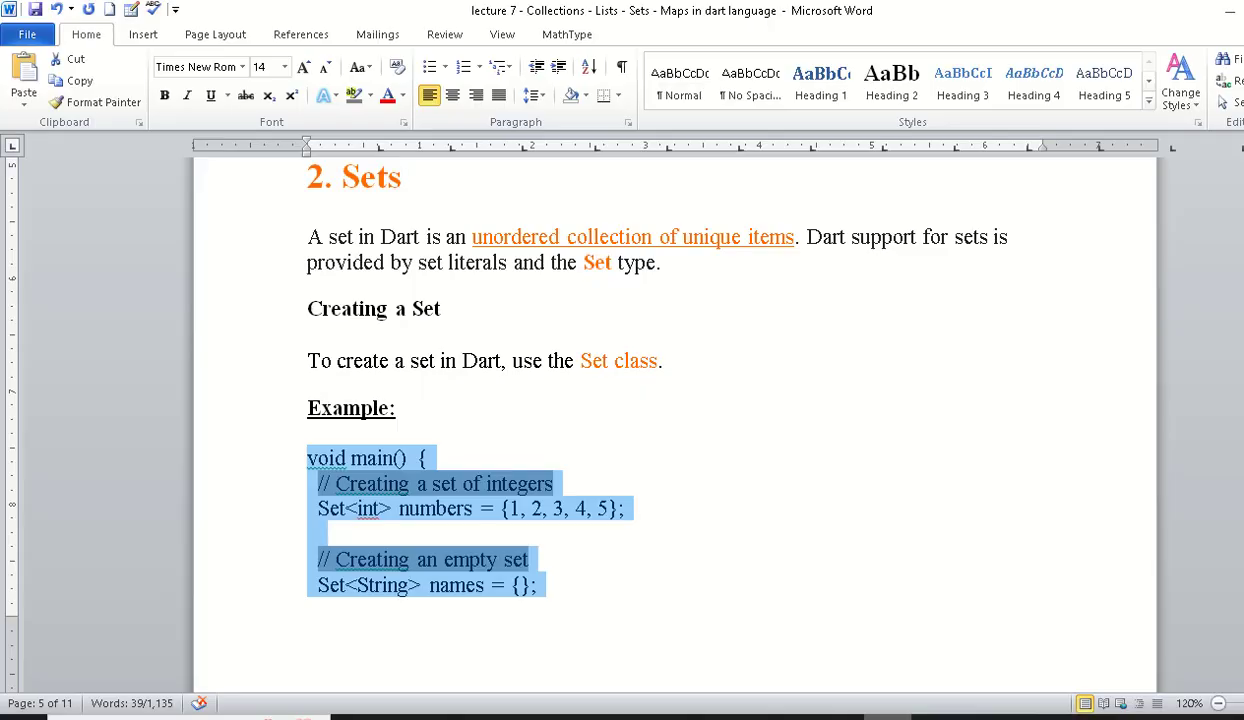
pyautogui.scroll(-1, 640, 400)
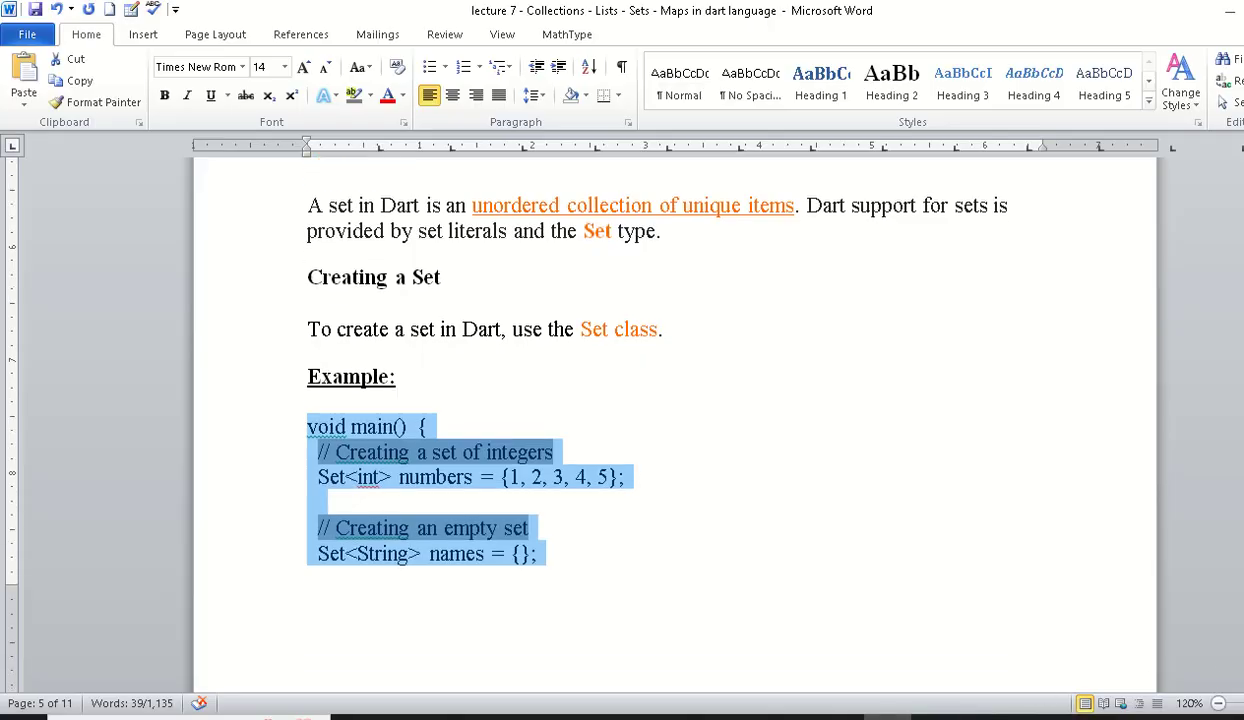
pyautogui.scroll(-2, 640, 400)
pyautogui.scroll(-2, 640, 400)
pyautogui.scroll(-2, 640, 400)
pyautogui.scroll(-2, 640, 400)
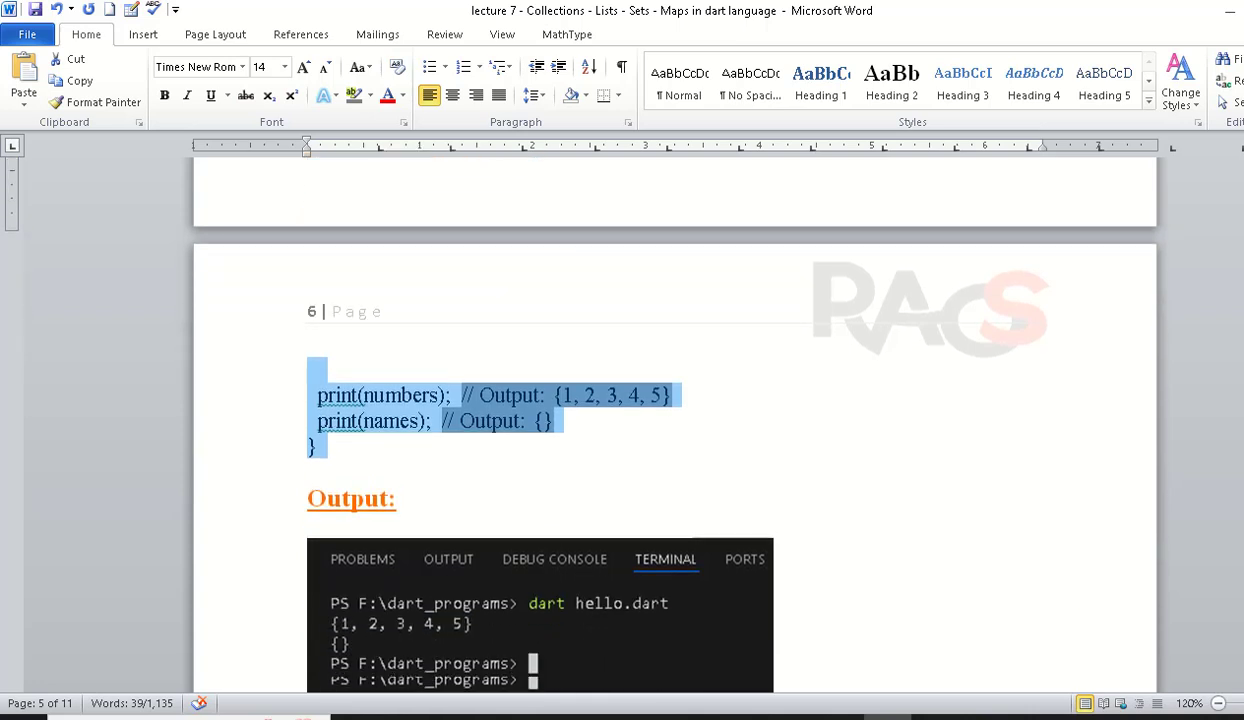
pyautogui.scroll(-2, 417, 315)
pyautogui.scroll(-2, 417, 315)
pyautogui.scroll(-2, 417, 315)
pyautogui.scroll(-2, 417, 315)
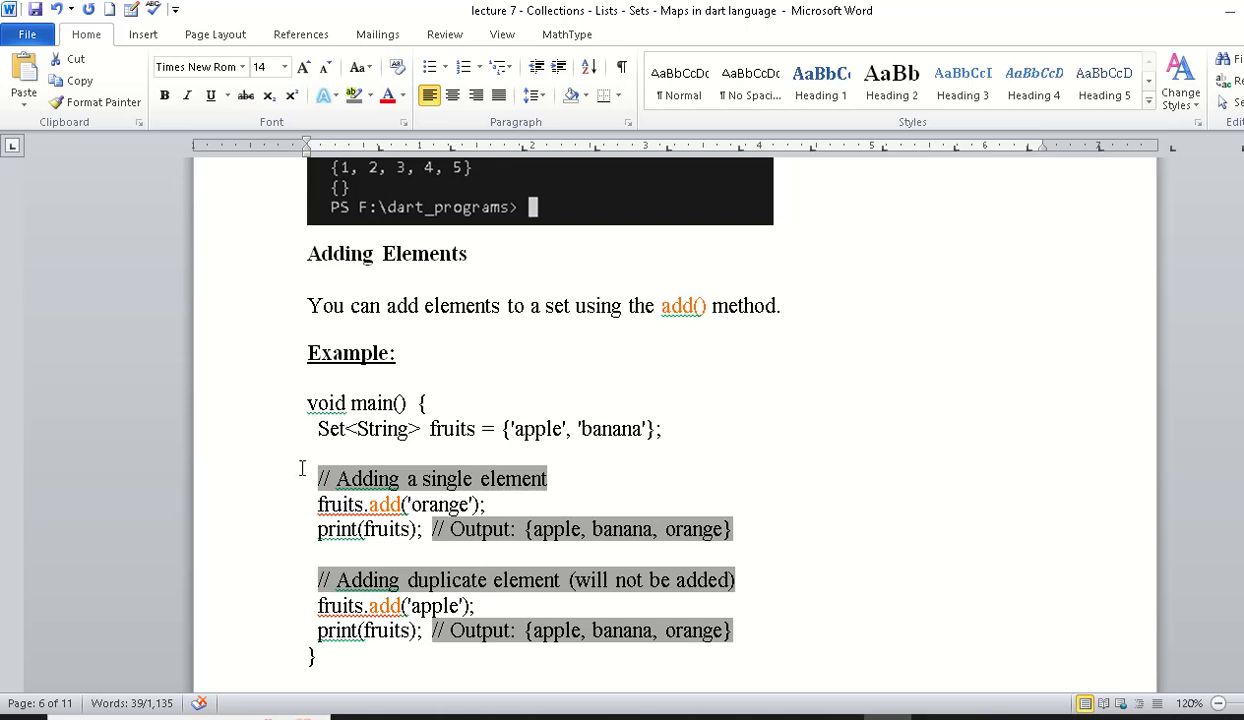
# Step: Point out the String type, the initial values 'apple', 'banana' and the add call
pyautogui.moveTo(355, 428); pyautogui.dragTo(478, 428)
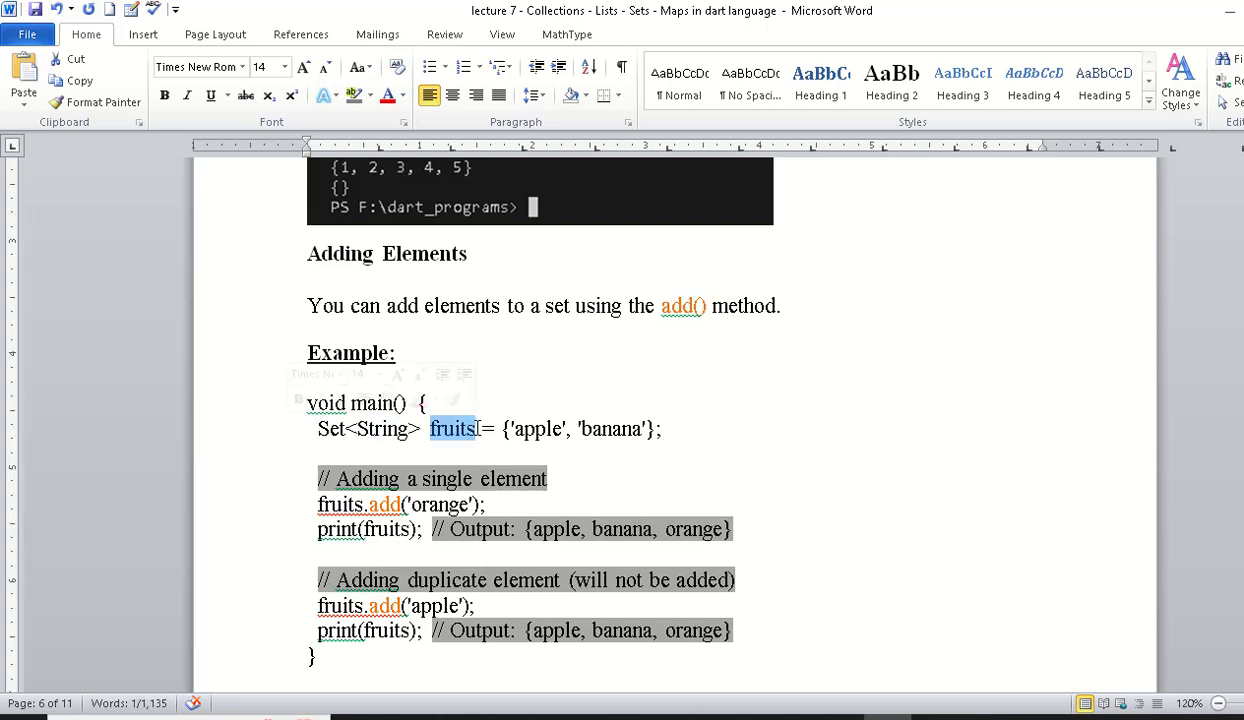
pyautogui.moveTo(357, 428); pyautogui.dragTo(389, 428)
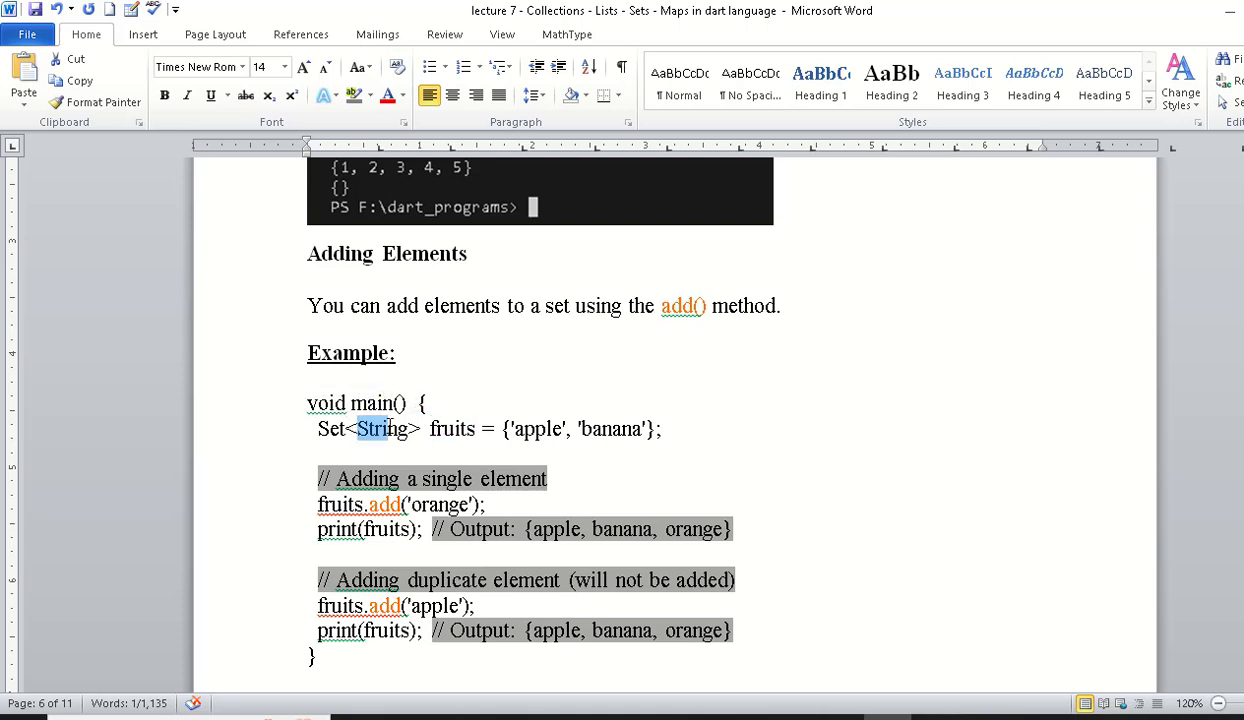
pyautogui.moveTo(645, 428); pyautogui.dragTo(511, 428)
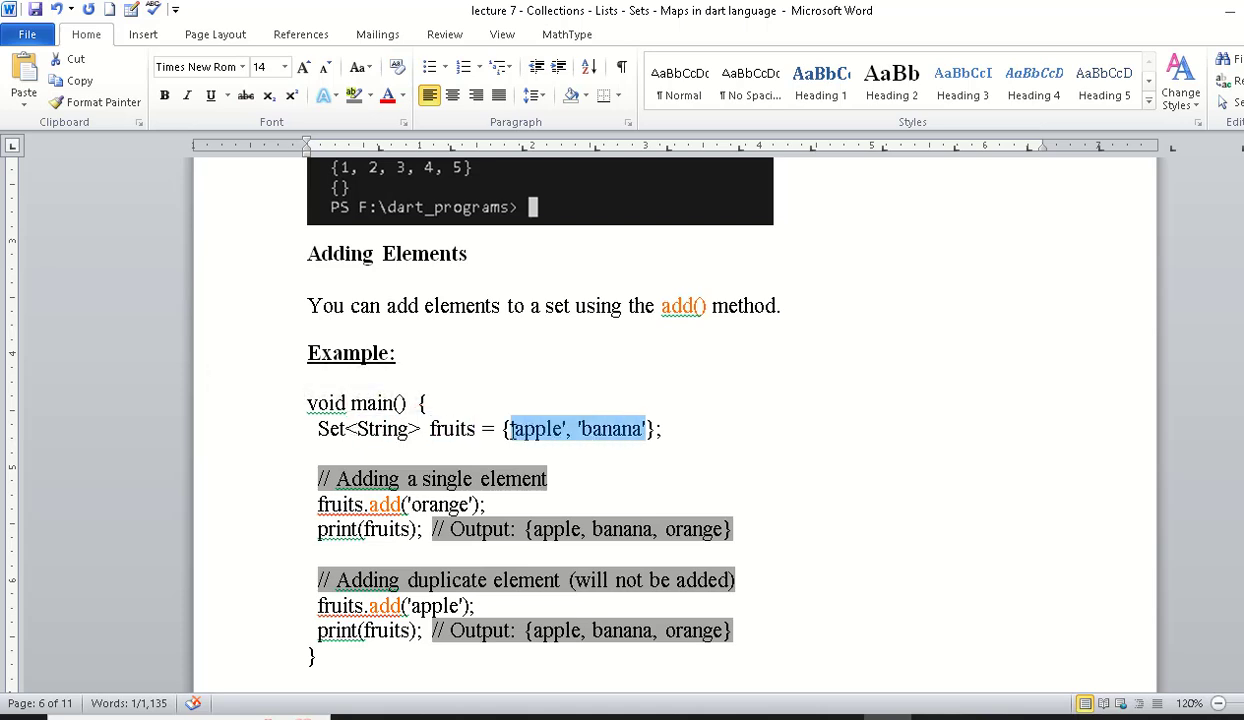
pyautogui.moveTo(645, 428); pyautogui.dragTo(655, 428)
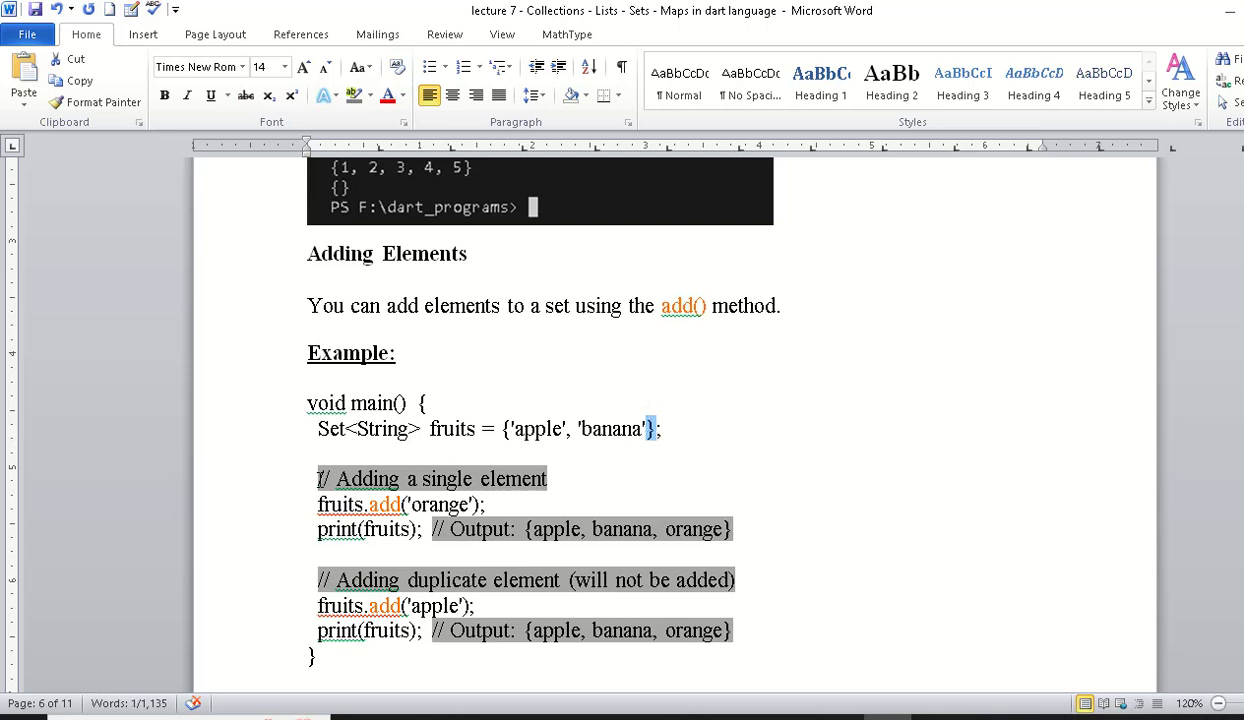
pyautogui.moveTo(368, 505); pyautogui.dragTo(400, 505)
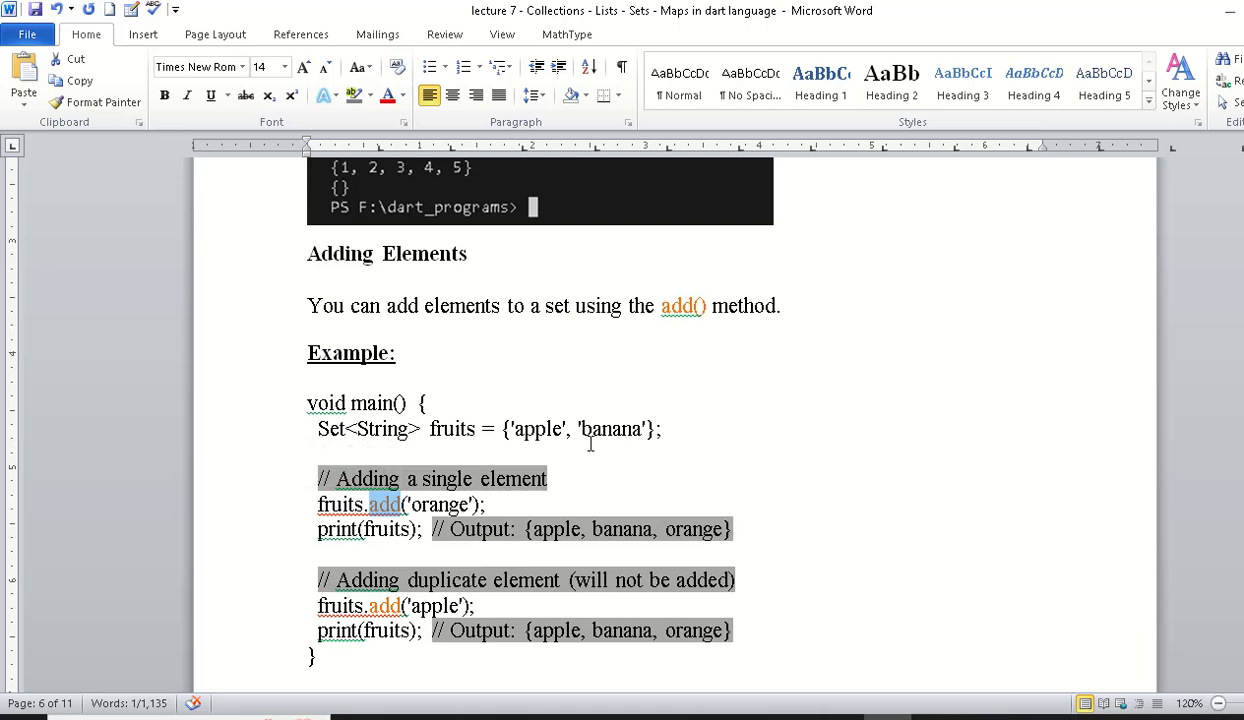
pyautogui.click(433, 510)
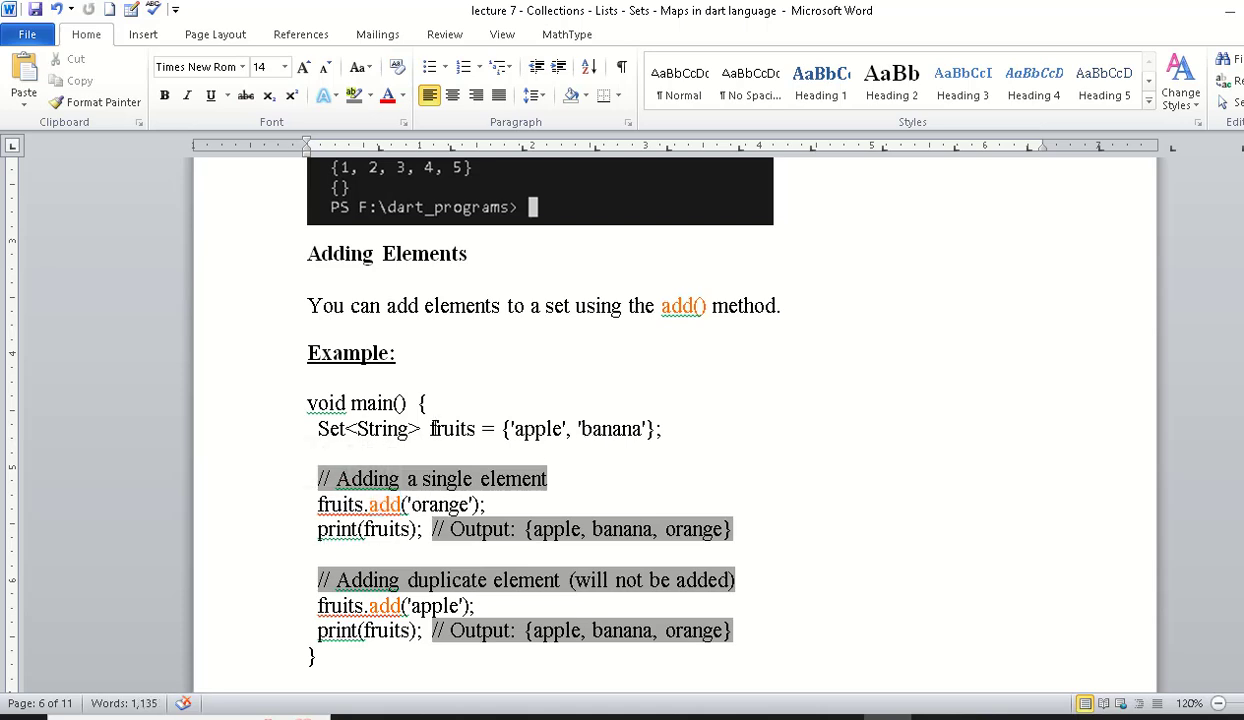
# Step: Colour the set name fruits orange in the declaration line
pyautogui.moveTo(431, 428); pyautogui.dragTo(476, 428)
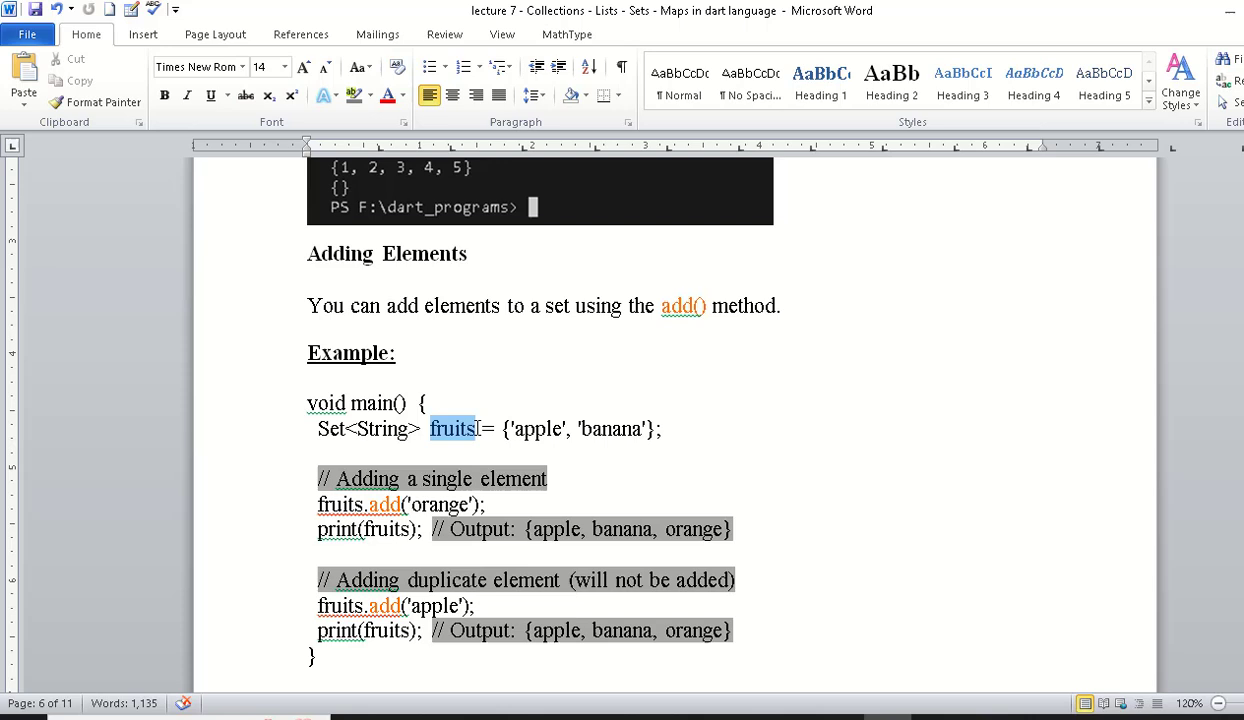
pyautogui.click(403, 97)
pyautogui.click(400, 205)
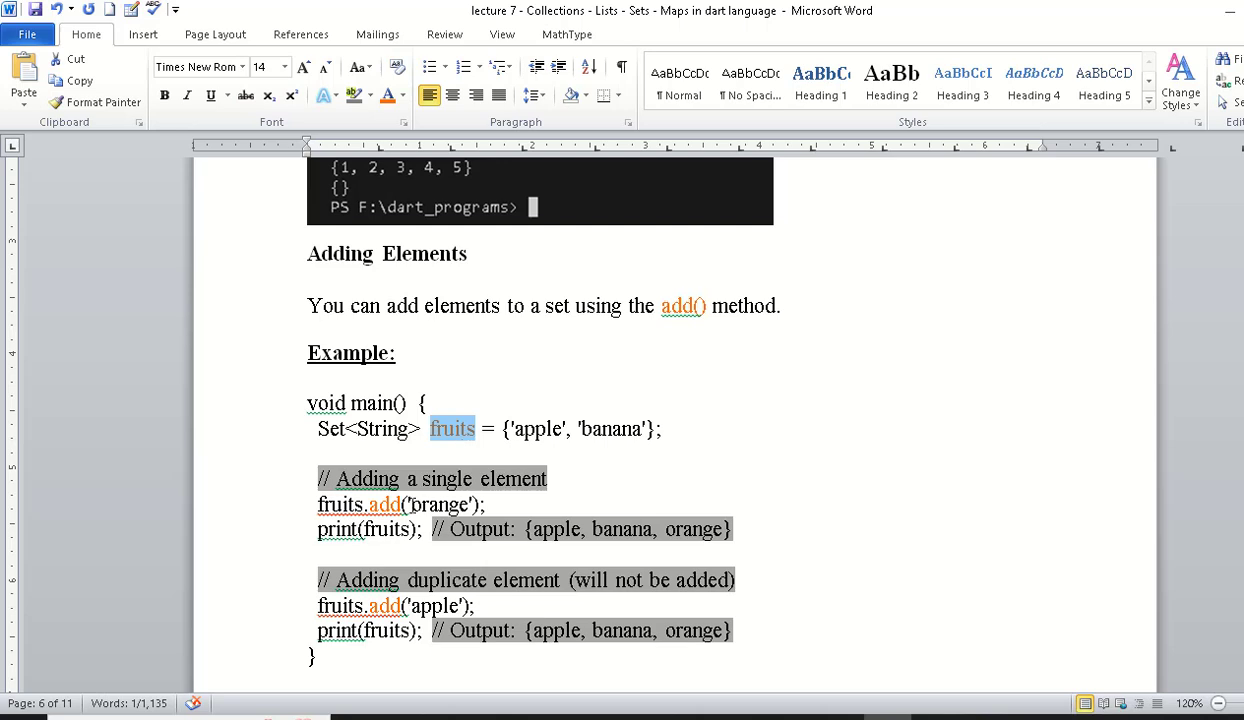
pyautogui.click(389, 529)
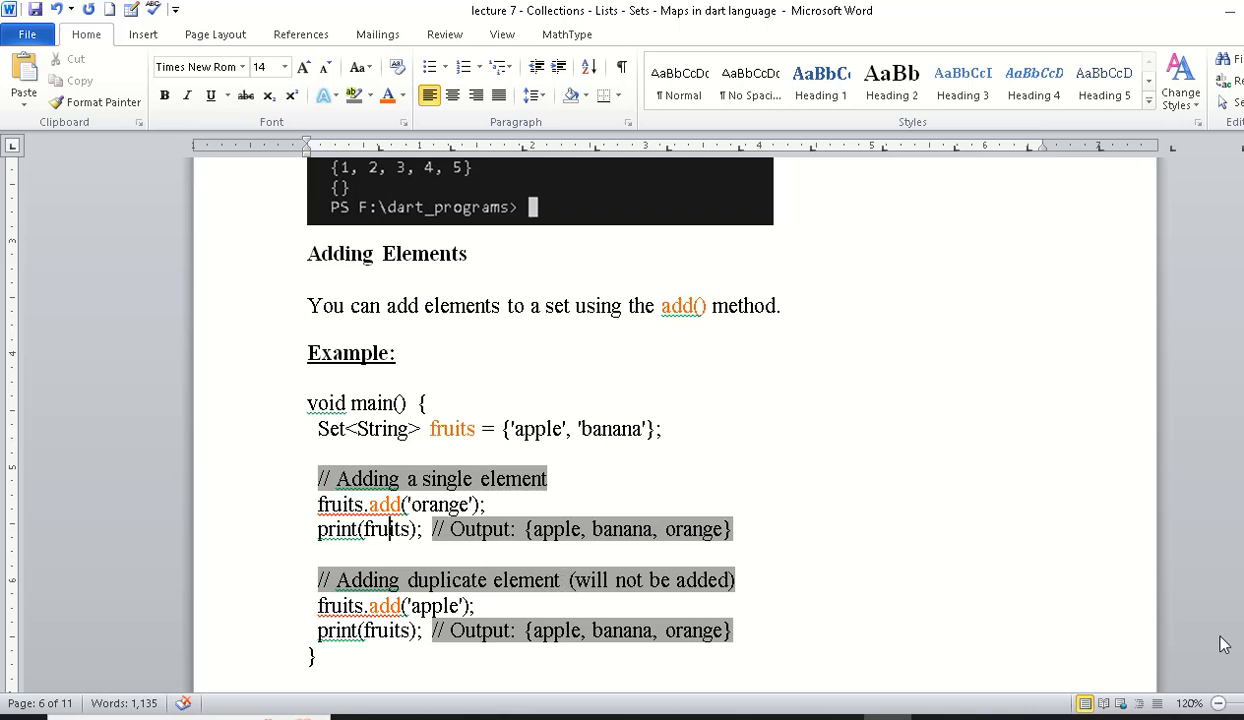
# Step: Select the whole Adding Elements example code for running in hello.dart
pyautogui.scroll(-1, 1195, 625)
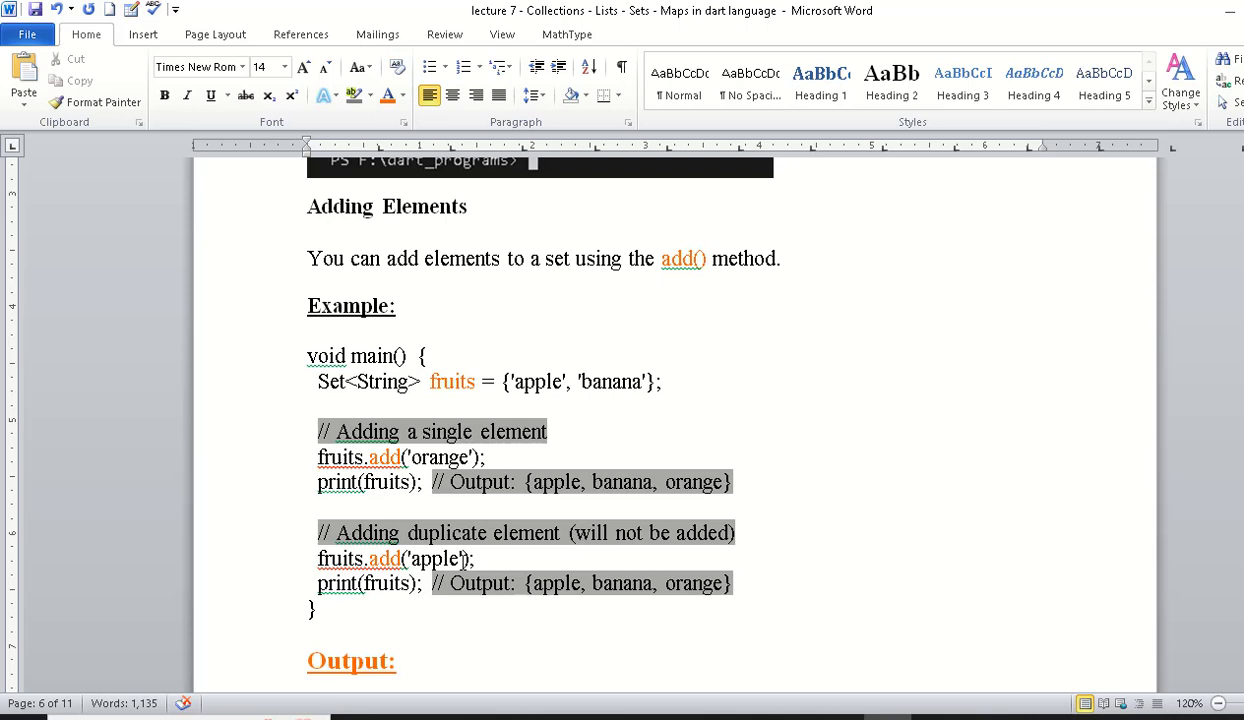
pyautogui.click(337, 614)
pyautogui.moveTo(337, 614); pyautogui.dragTo(306, 356)
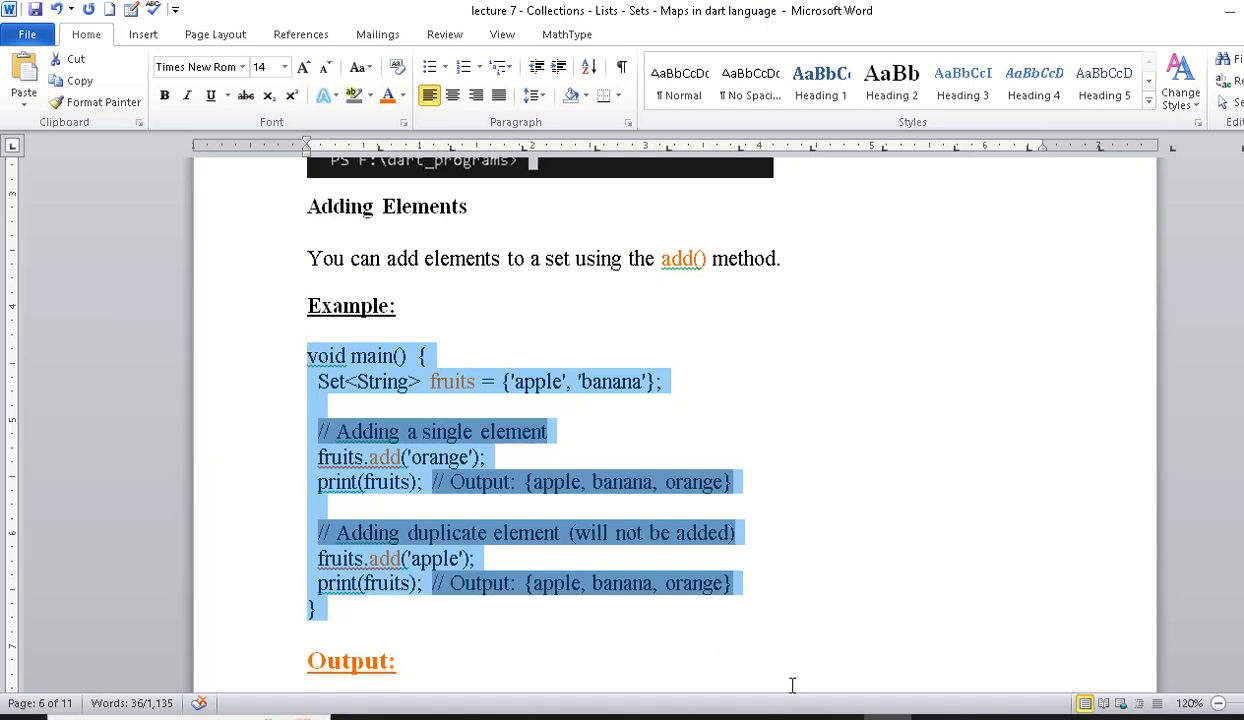
pyautogui.click(790, 714)
# Step: Replace all of hello.dart's code with the fruits set example and save it
pyautogui.click(648, 244)
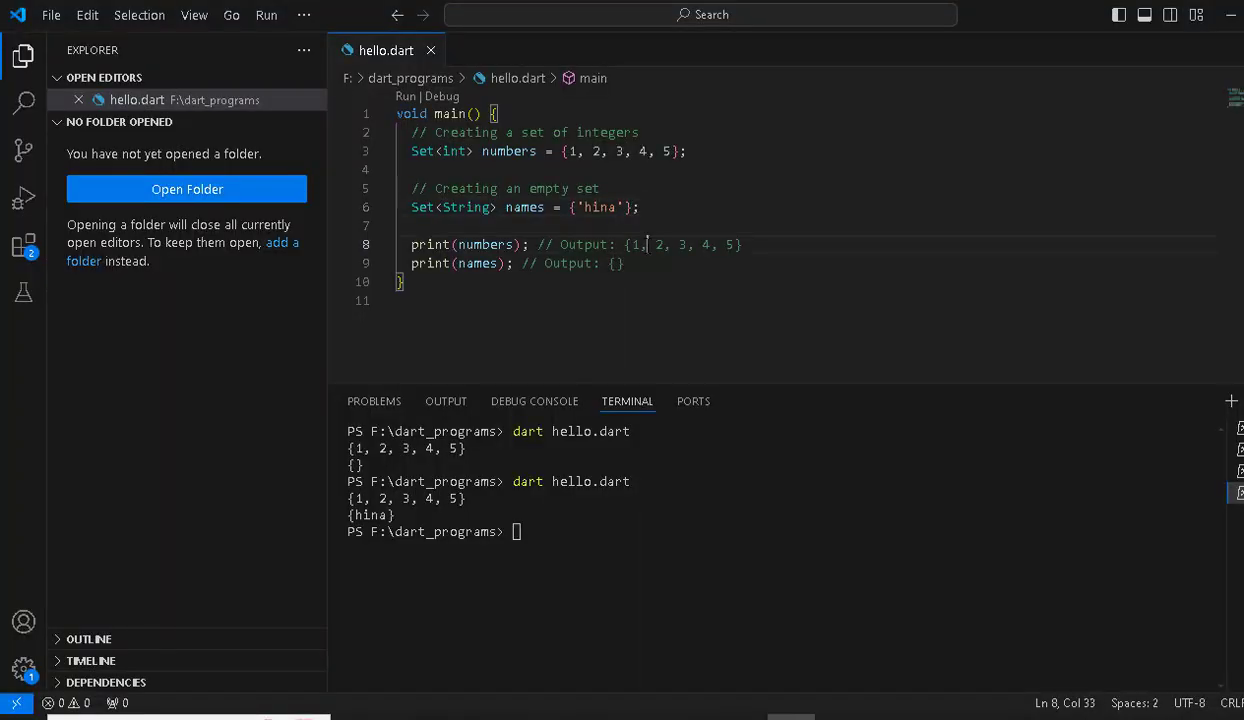
pyautogui.hotkey('ctrl', 'a')
pyautogui.write("void main() {   Set<String> fruits = {'apple', 'banana'};    // Adding a single element   fruits.add('orange');   print(fruits); // Output: {apple, banana, orange}    // Adding duplicate element (will not be added)   fruits.add('apple');   print(fruits); // Output: {apple, banana, orange} }")
pyautogui.hotkey('ctrl', 's')
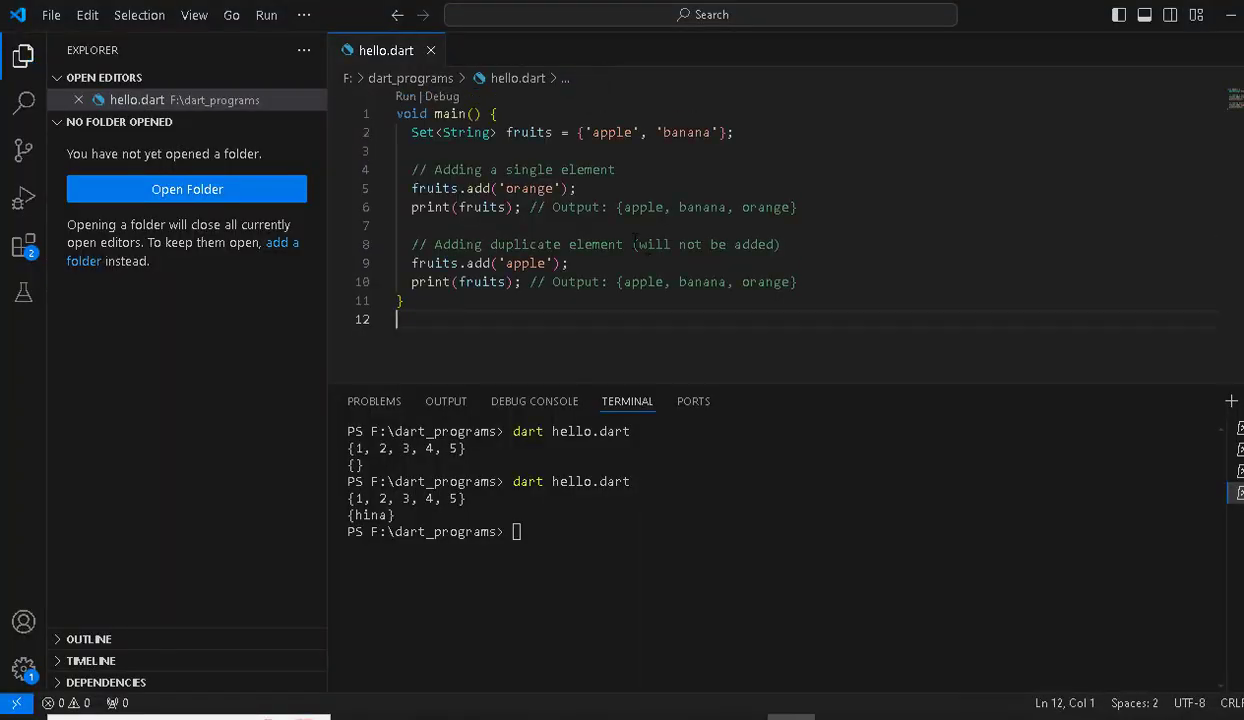
# Step: Clear the terminal with cls and run dart hello.dart, printing {apple, banana, orange} twice
pyautogui.click(520, 528)
pyautogui.write('c')
pyautogui.write('ls')
pyautogui.press('Return')
pyautogui.write('dart he')
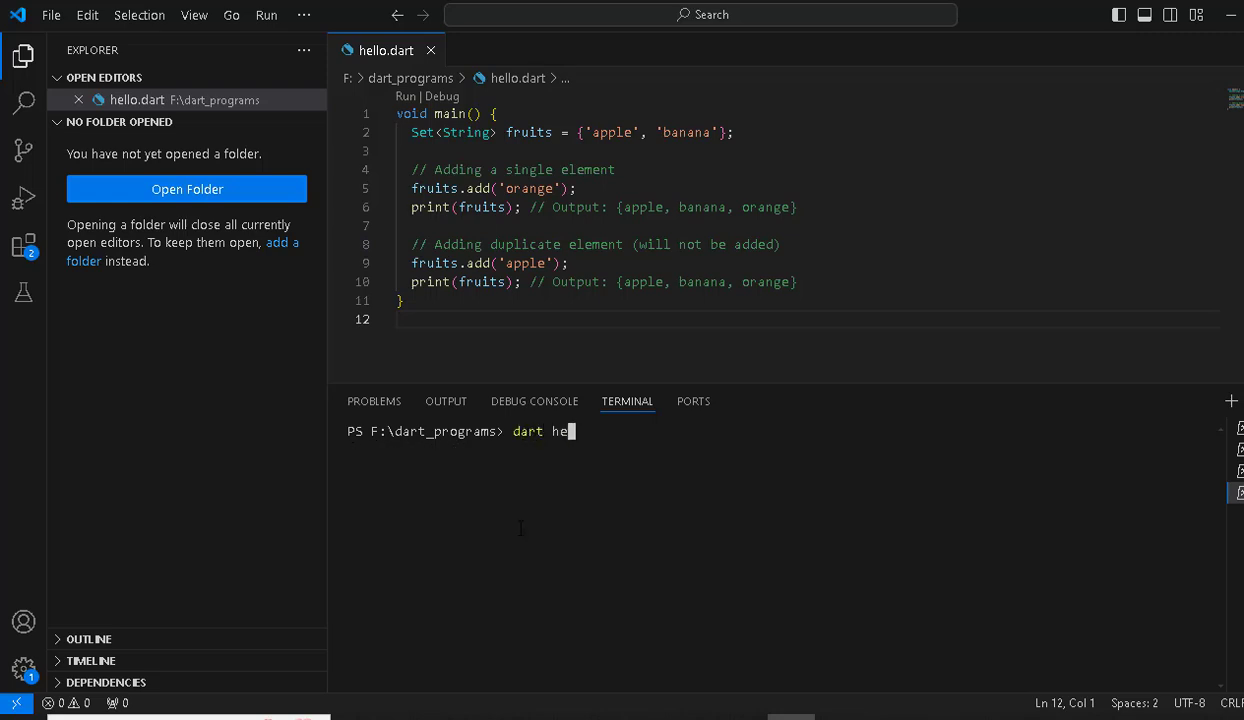
pyautogui.write('llo.dart')
pyautogui.press('Return')
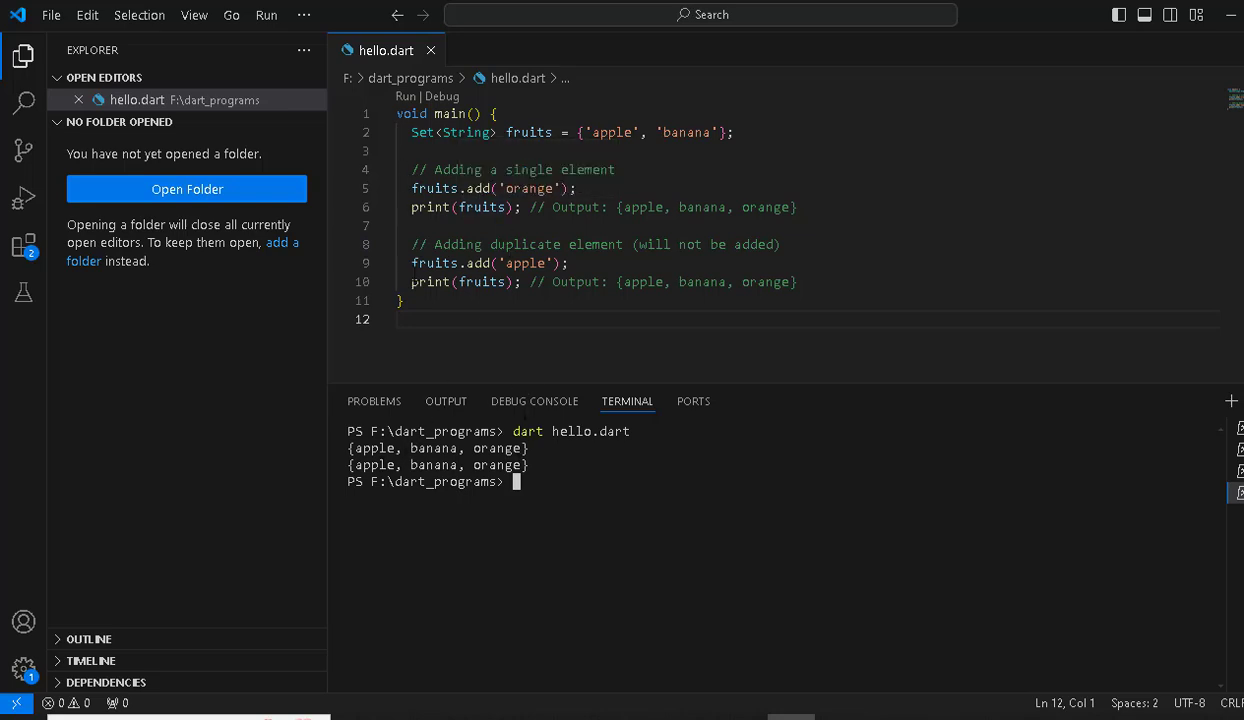
# Step: Dismiss the print documentation card and return to the Word lecture notes
pyautogui.moveTo(430, 281)
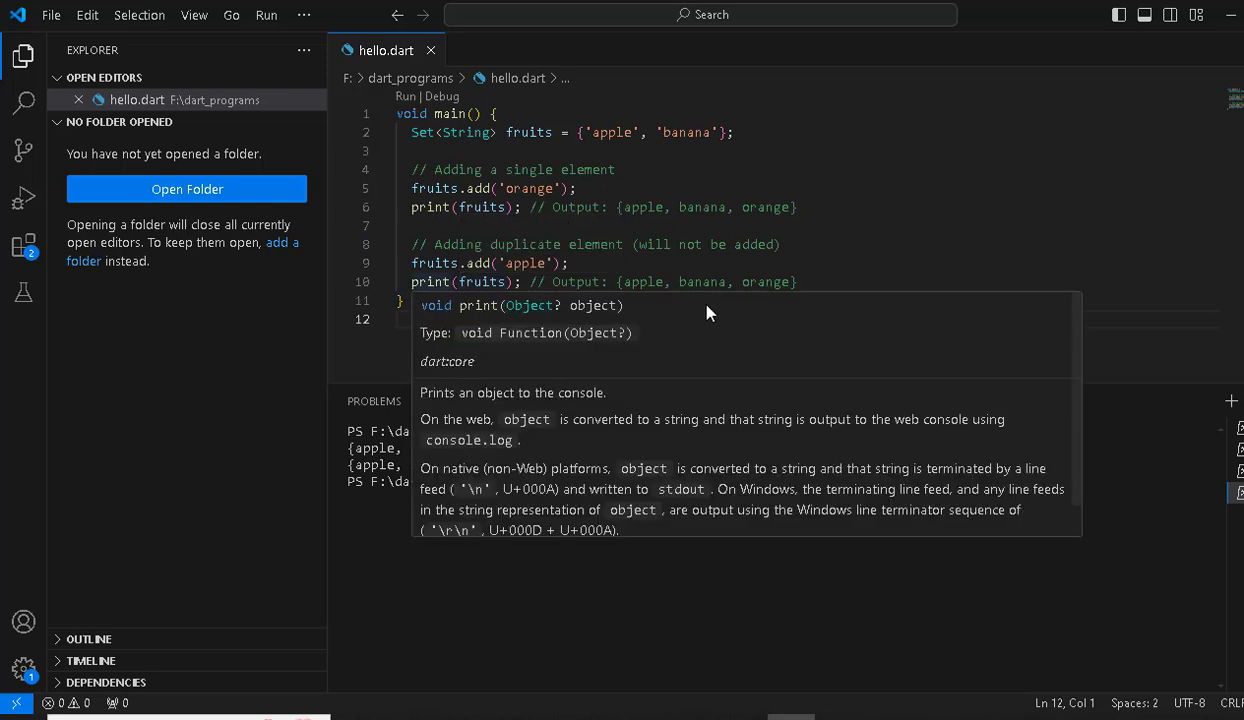
pyautogui.click(522, 263)
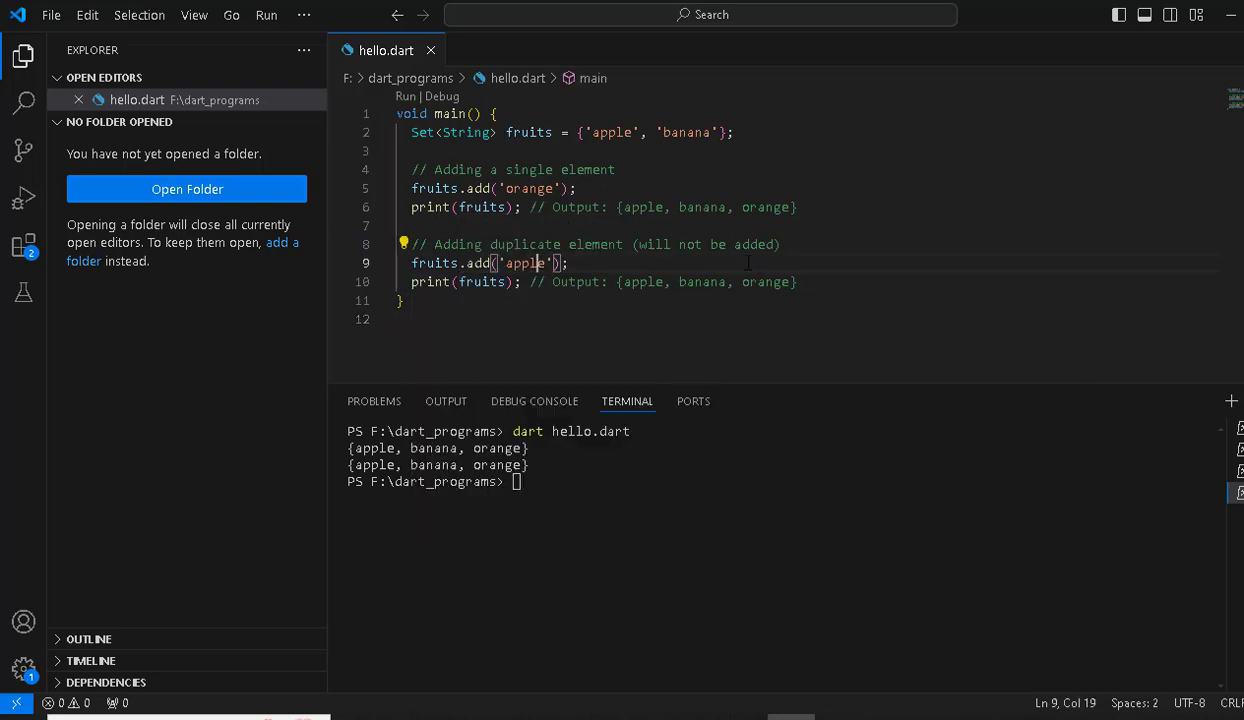
pyautogui.click(664, 318)
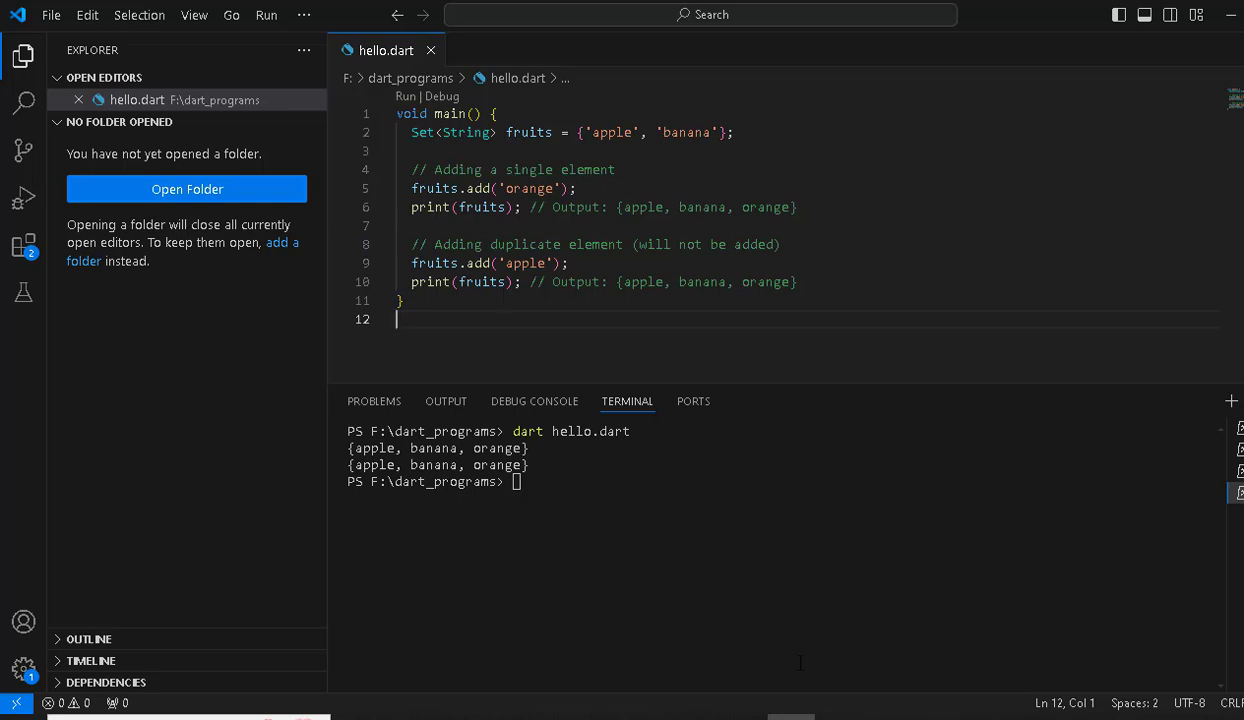
pyautogui.hotkey('alt', 'Tab')
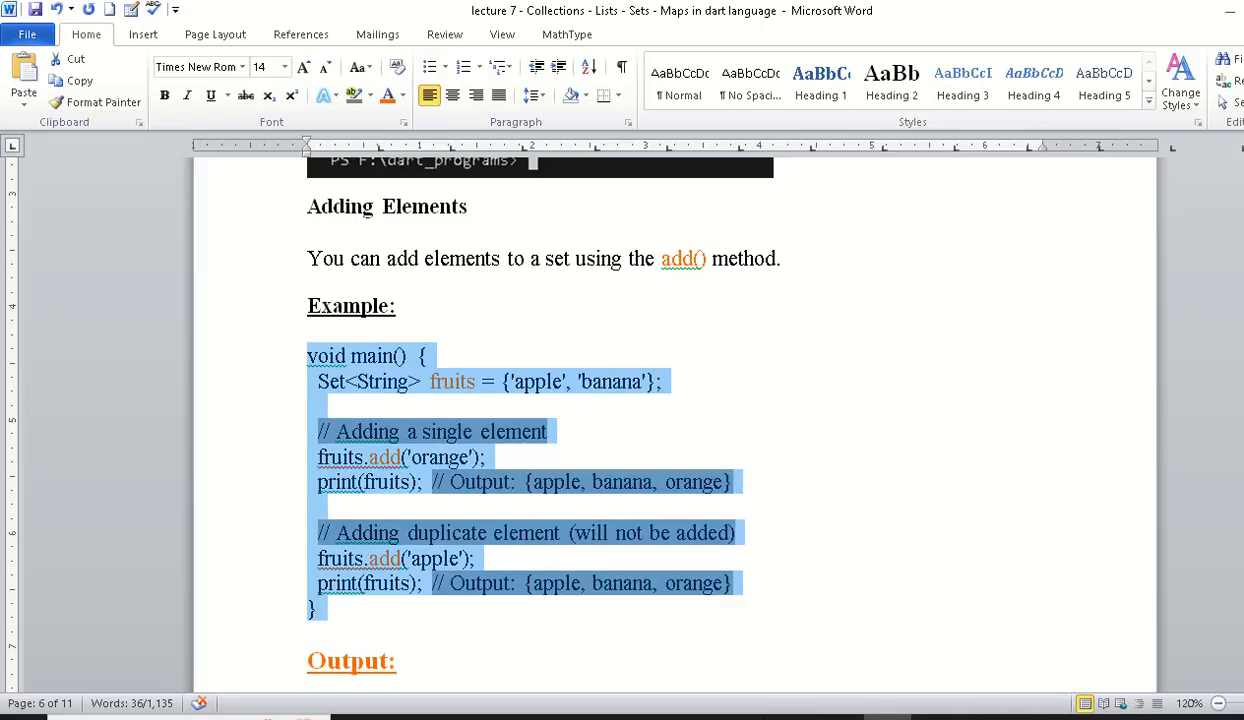
# Step: Scroll down through the Removing Elements example to the Other Methods for Sets
pyautogui.scroll(-2, 675, 420)
pyautogui.scroll(-8, 675, 420)
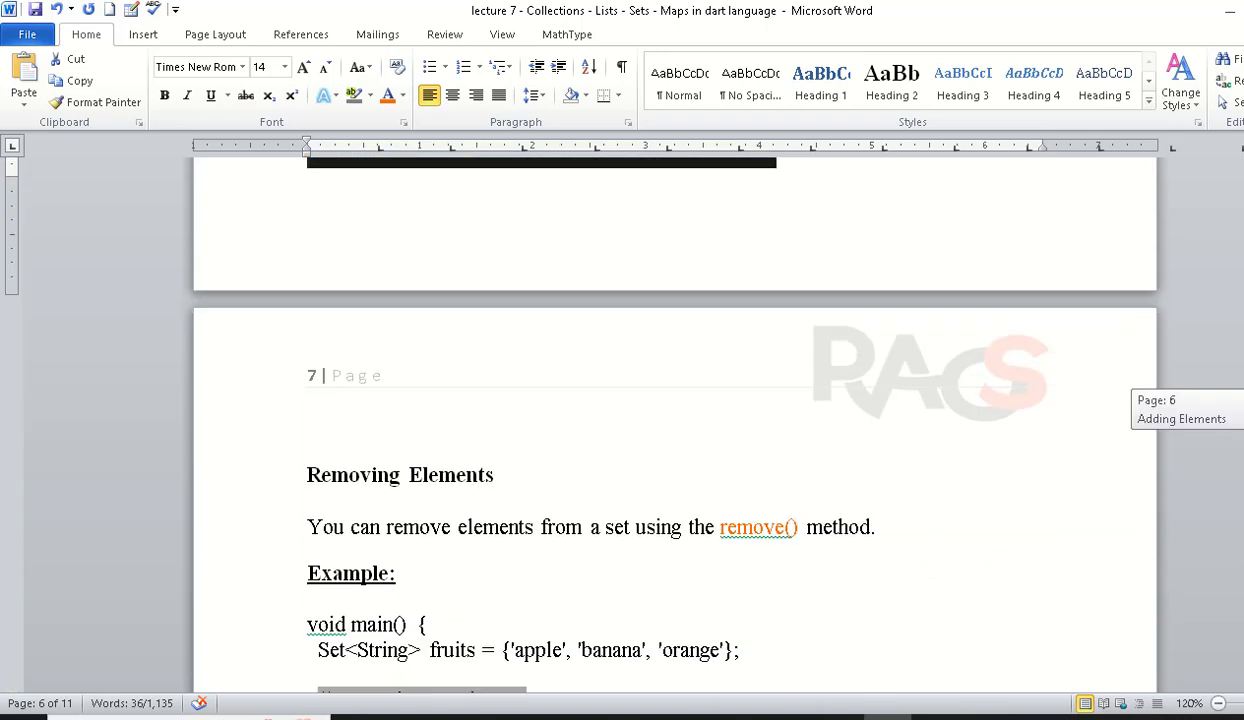
pyautogui.scroll(-6, 675, 420)
pyautogui.scroll(2, 675, 420)
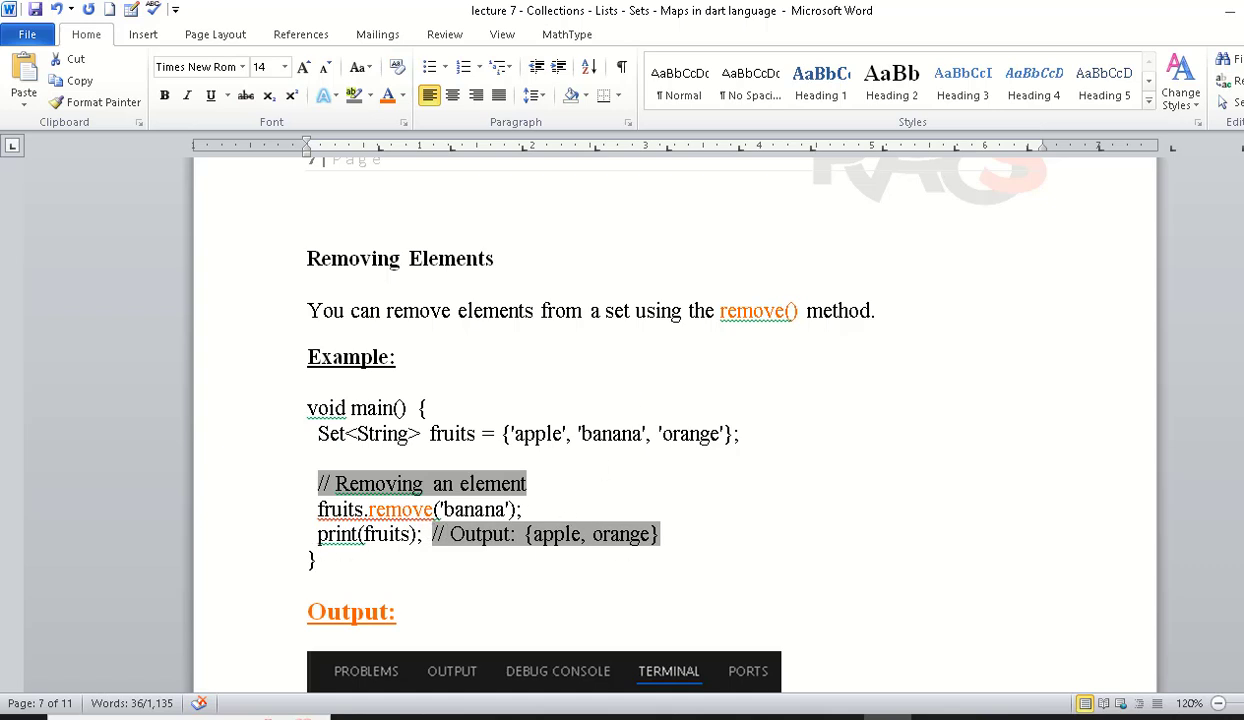
pyautogui.scroll(-1, 88, 468)
pyautogui.scroll(-2, 88, 468)
pyautogui.scroll(-2, 88, 468)
pyautogui.scroll(-1, 88, 468)
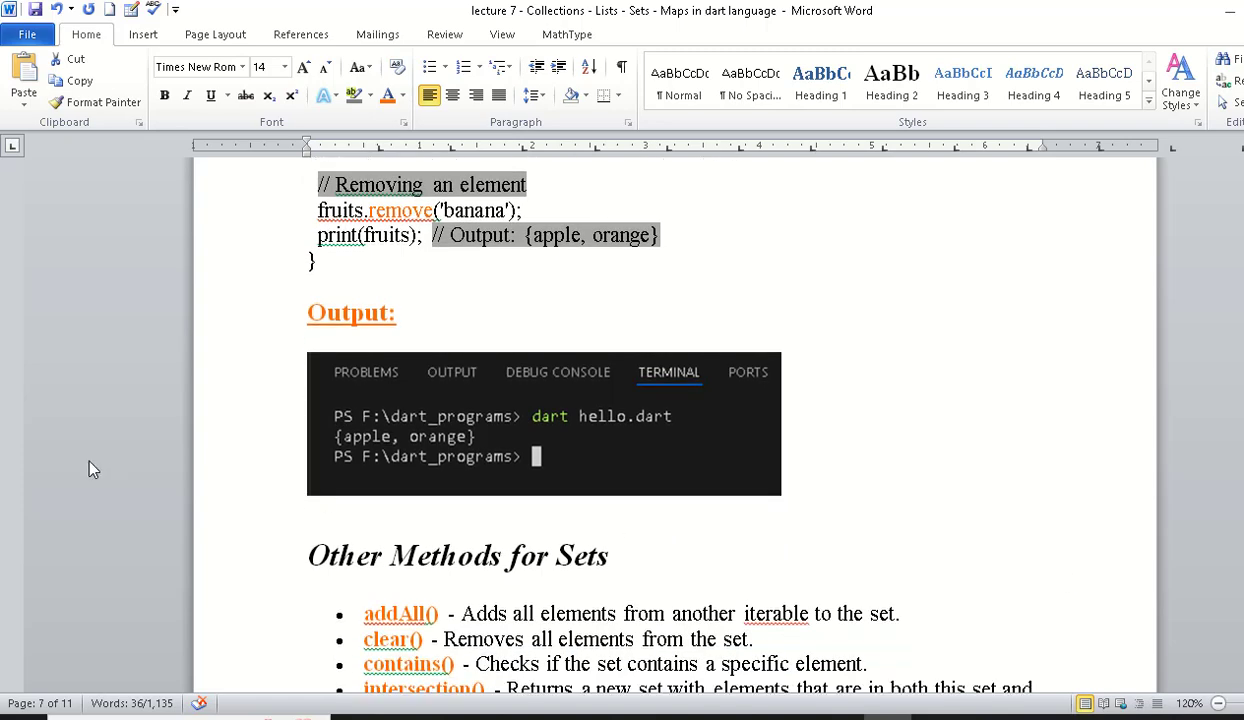
pyautogui.scroll(-3, 466, 484)
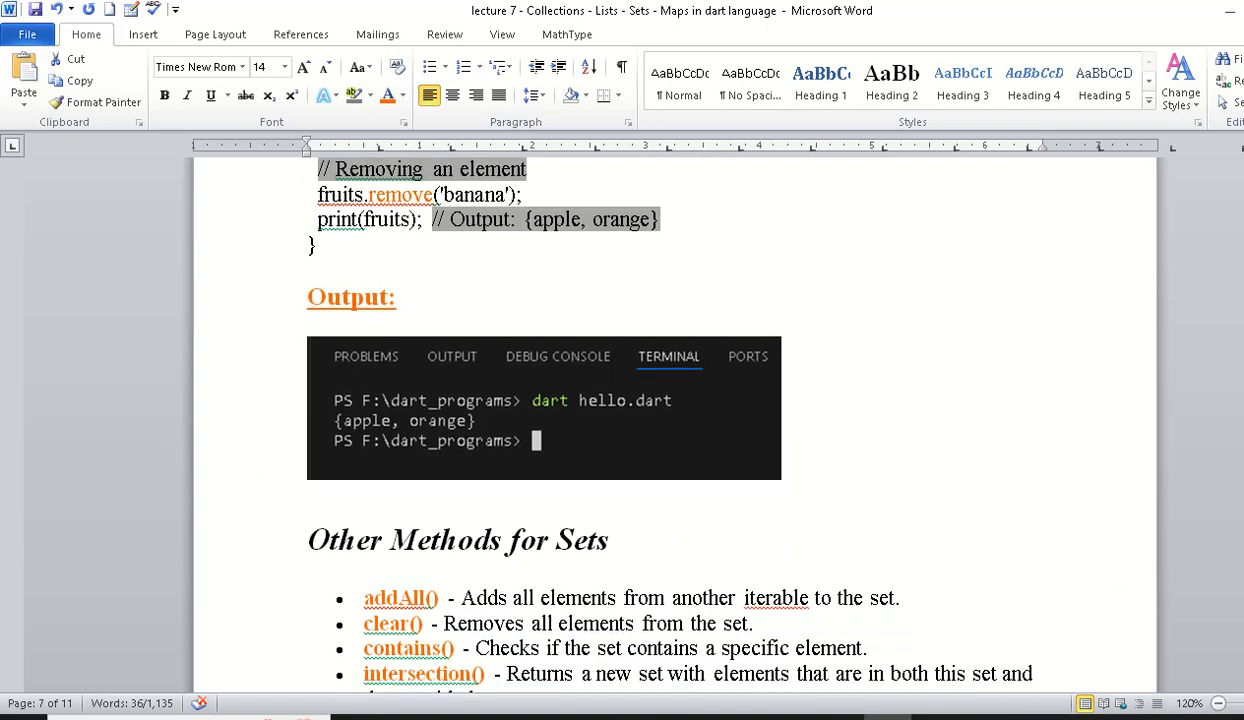
pyautogui.scroll(-3, 183, 340)
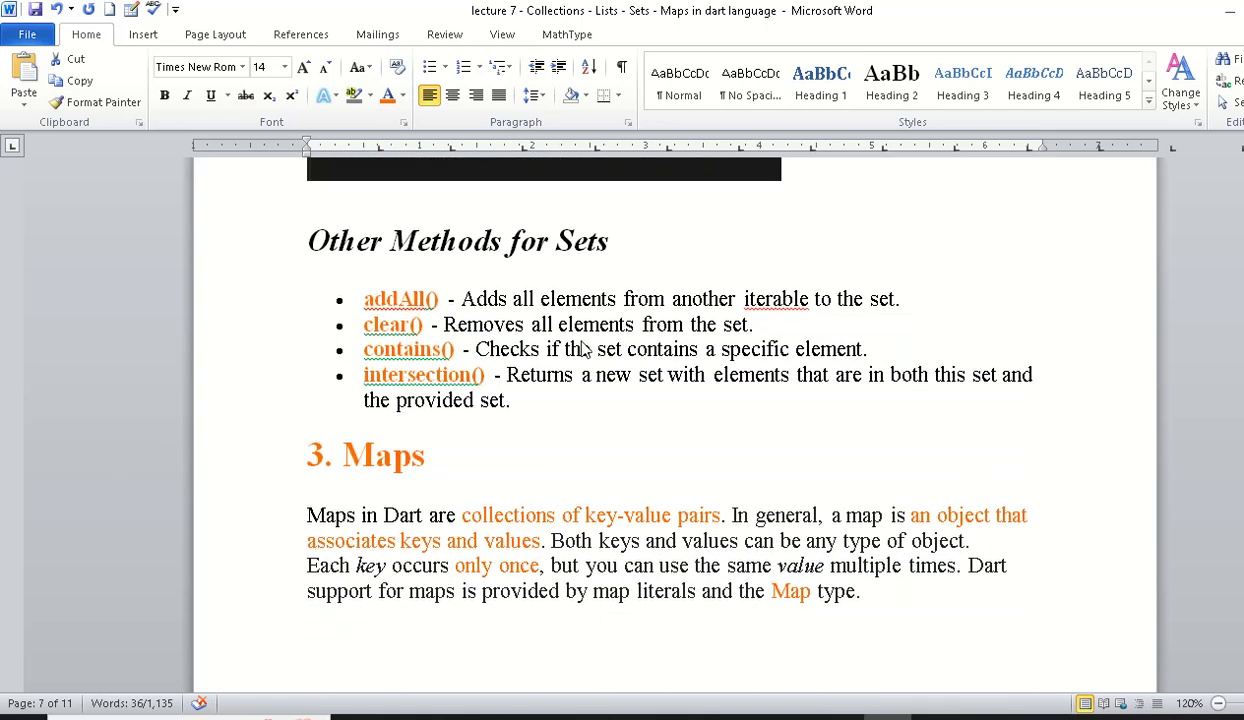
# Step: Go through the addAll(), contains() and intersection() bullets, then the 3. Maps heading
pyautogui.click(438, 299)
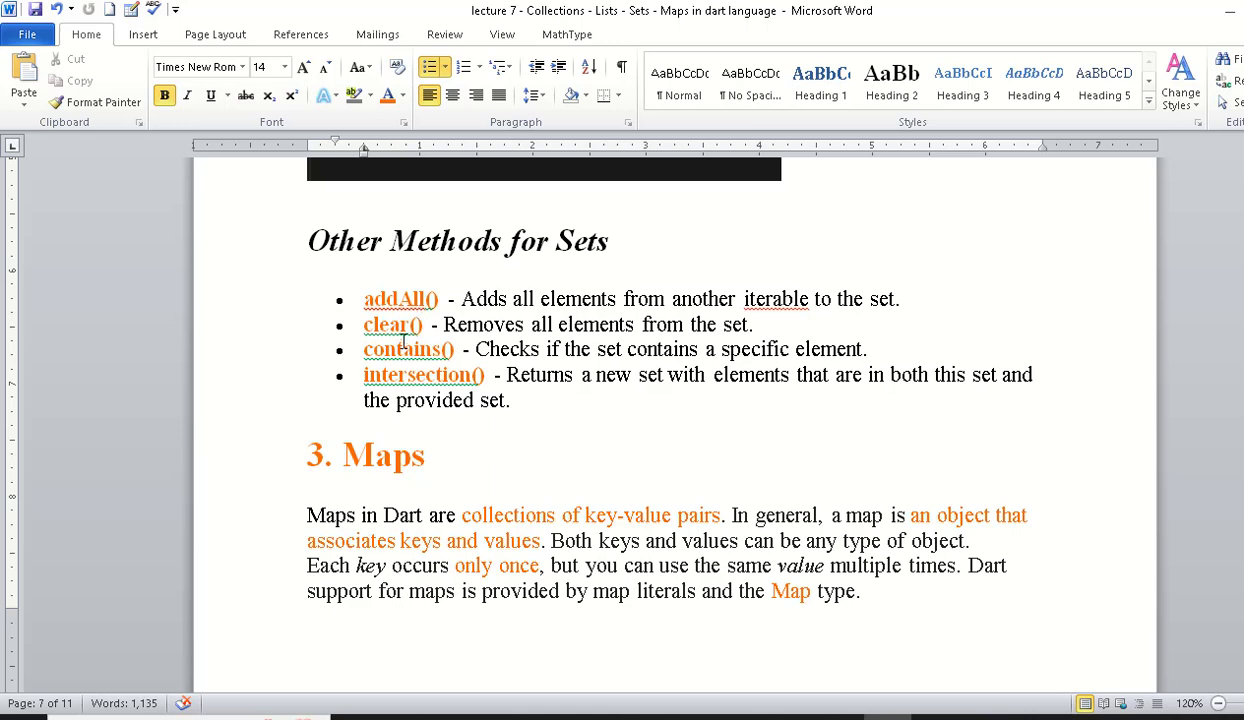
pyautogui.click(455, 352)
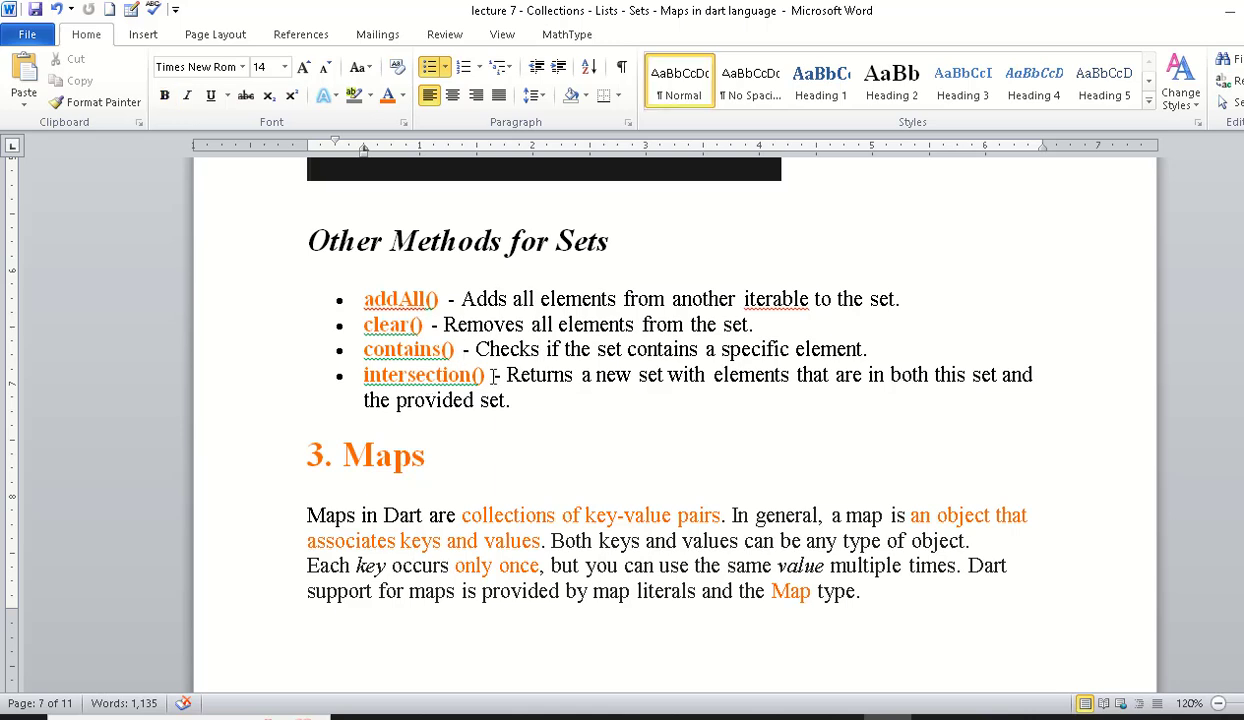
pyautogui.click(505, 375)
pyautogui.scroll(-3, 286, 305)
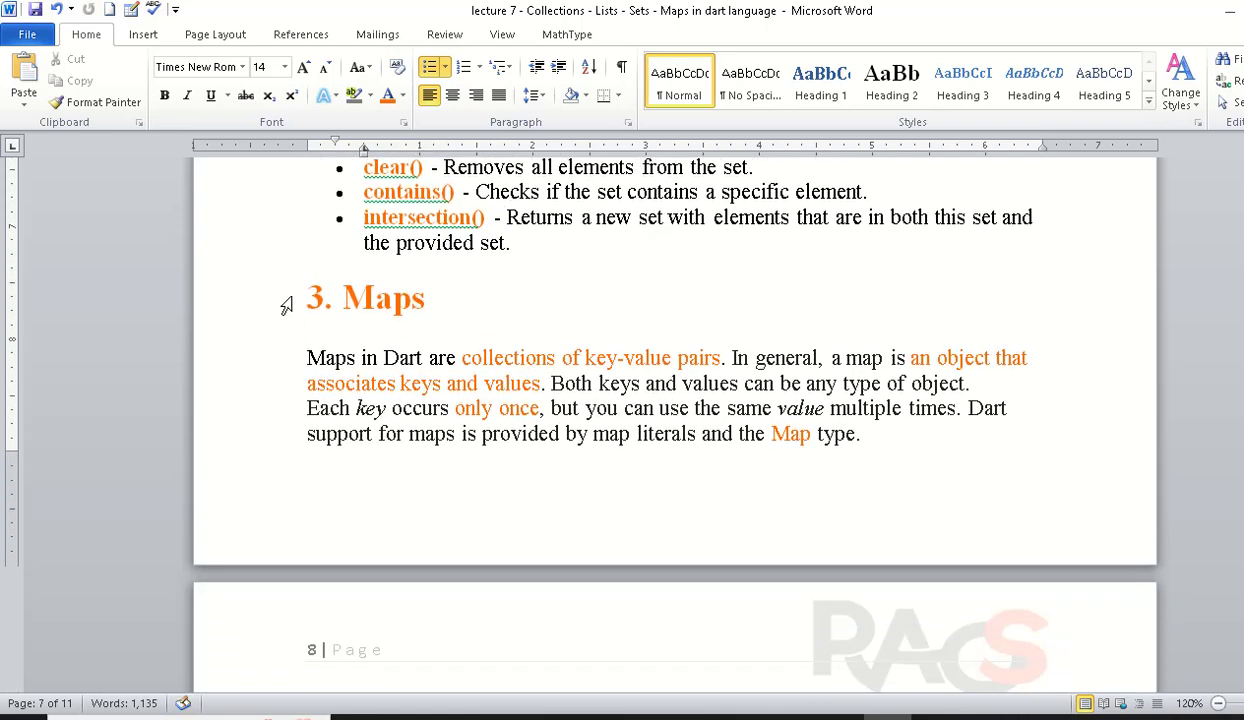
pyautogui.click(416, 310)
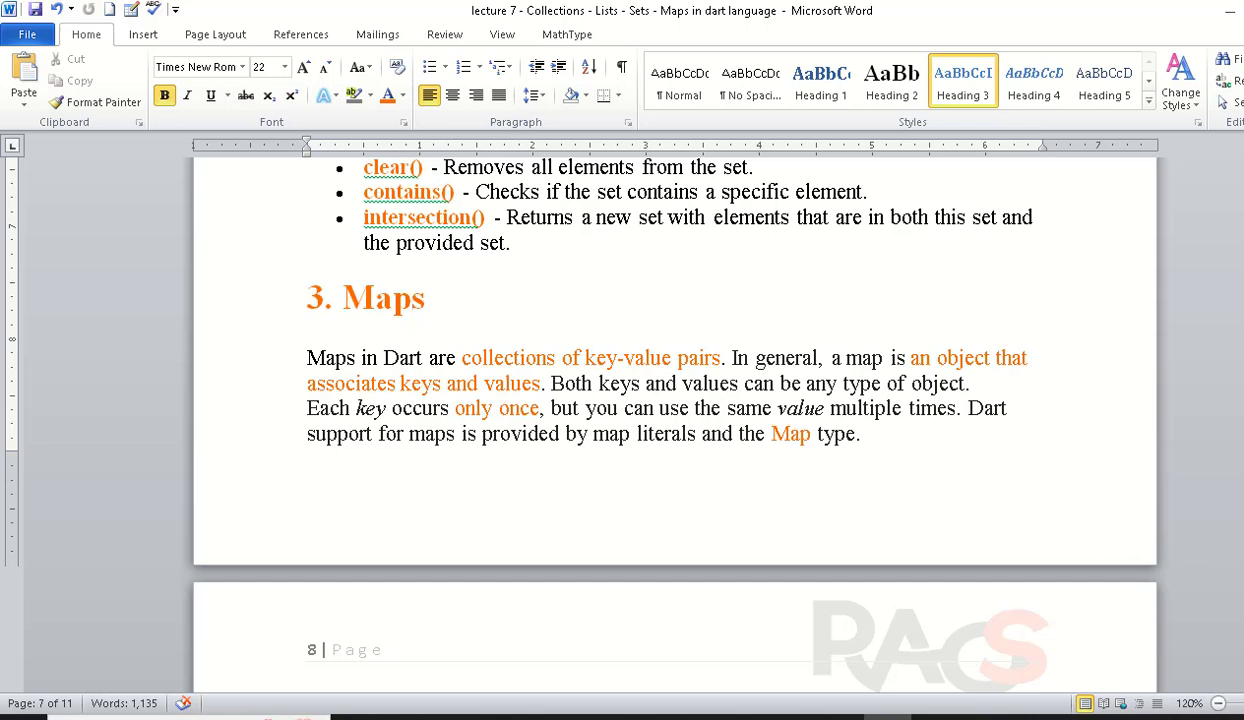
# Step: Scroll down to the Maps introduction and place the caret in it
pyautogui.scroll(-1, 675, 420)
pyautogui.scroll(-1, 675, 420)
pyautogui.scroll(-1, 675, 420)
pyautogui.scroll(-1, 675, 420)
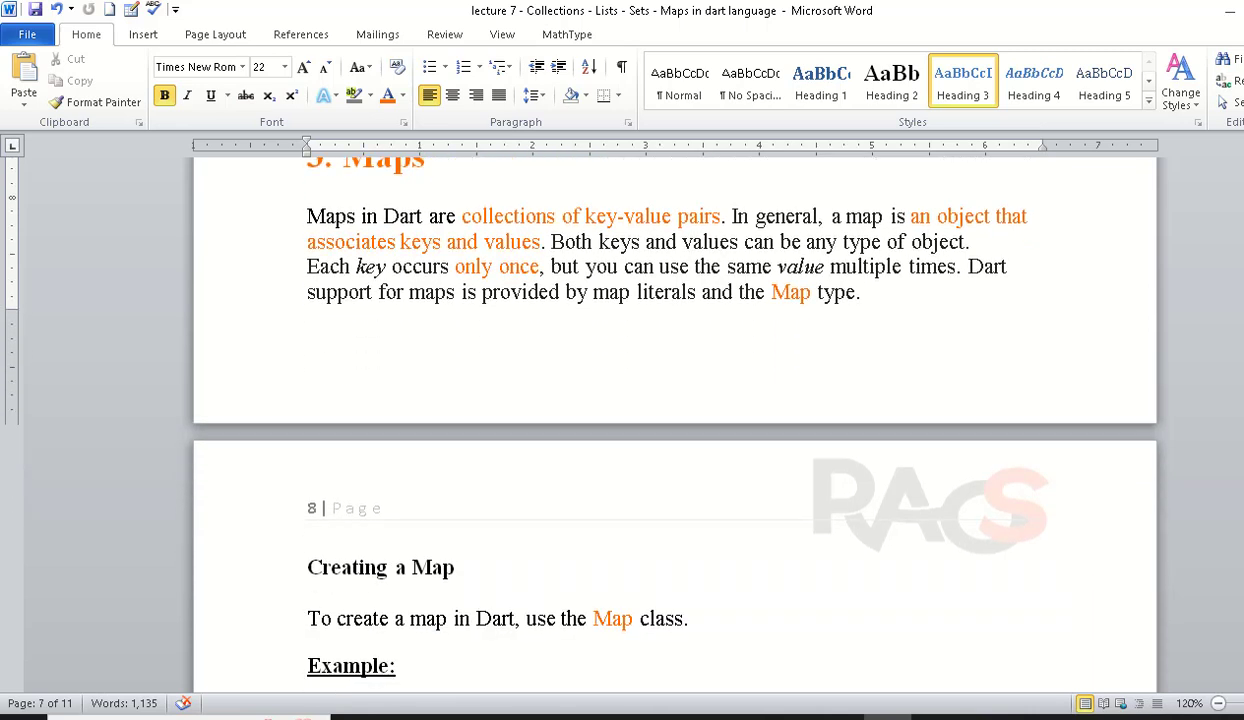
pyautogui.scroll(-1, 722, 320)
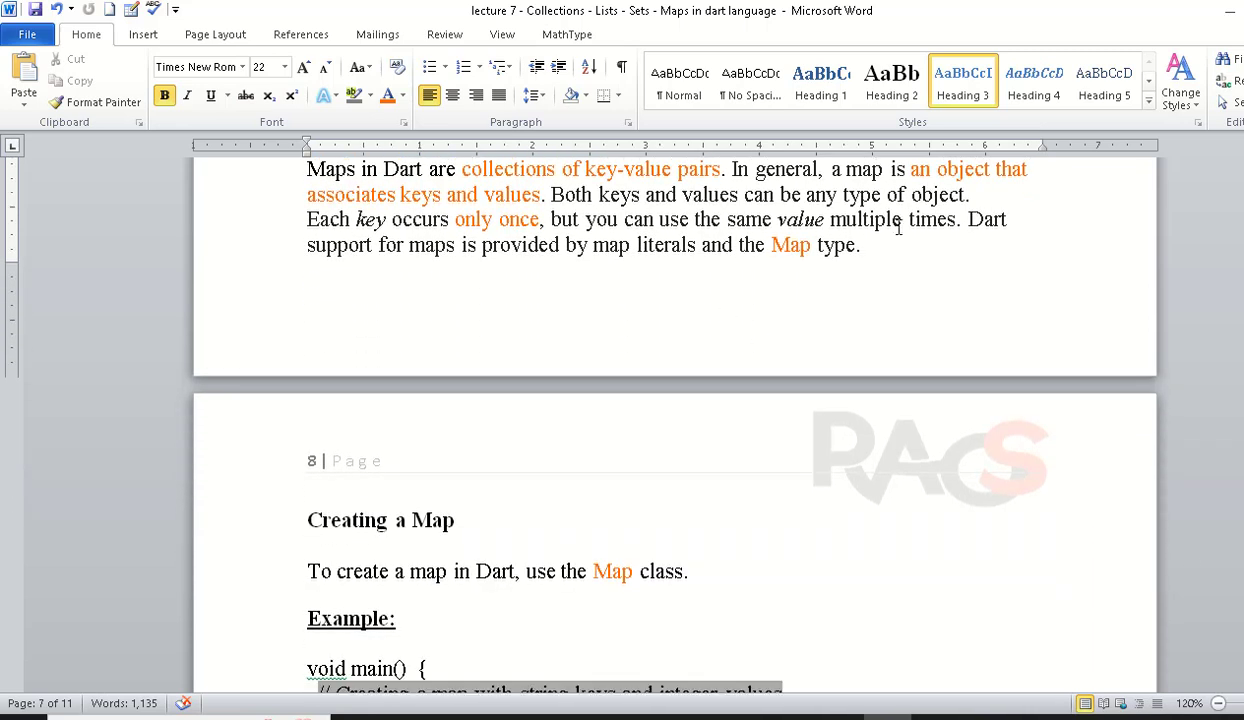
pyautogui.click(979, 195)
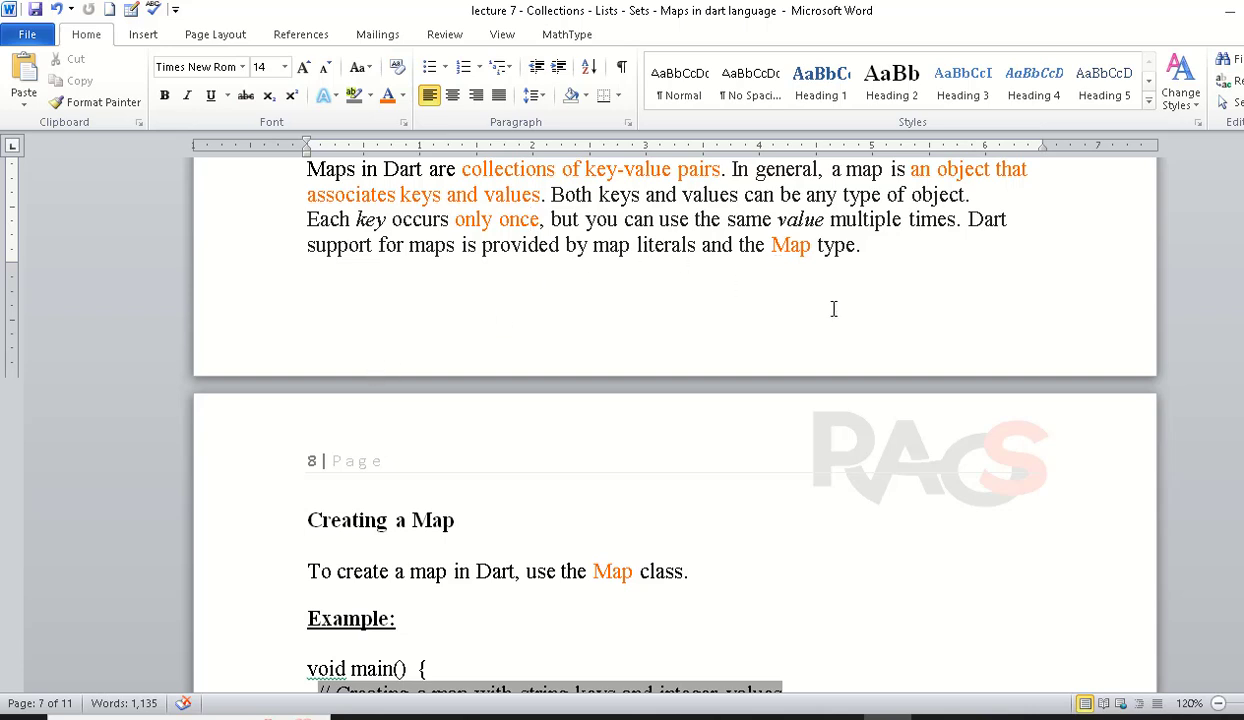
# Step: In the Map example, highlight the String, int key and value types and the map name ages
pyautogui.scroll(-1, 660, 420)
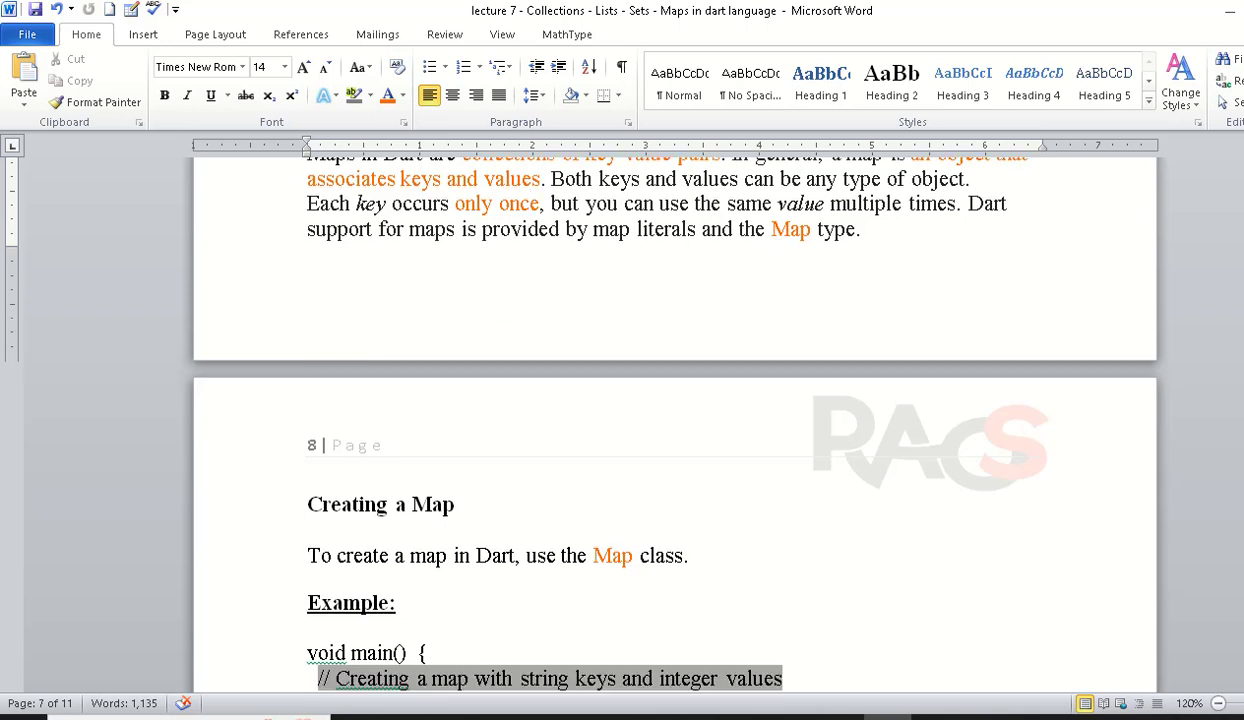
pyautogui.scroll(-1, 660, 420)
pyautogui.scroll(-2, 660, 420)
pyautogui.scroll(-2, 660, 420)
pyautogui.scroll(-2, 583, 303)
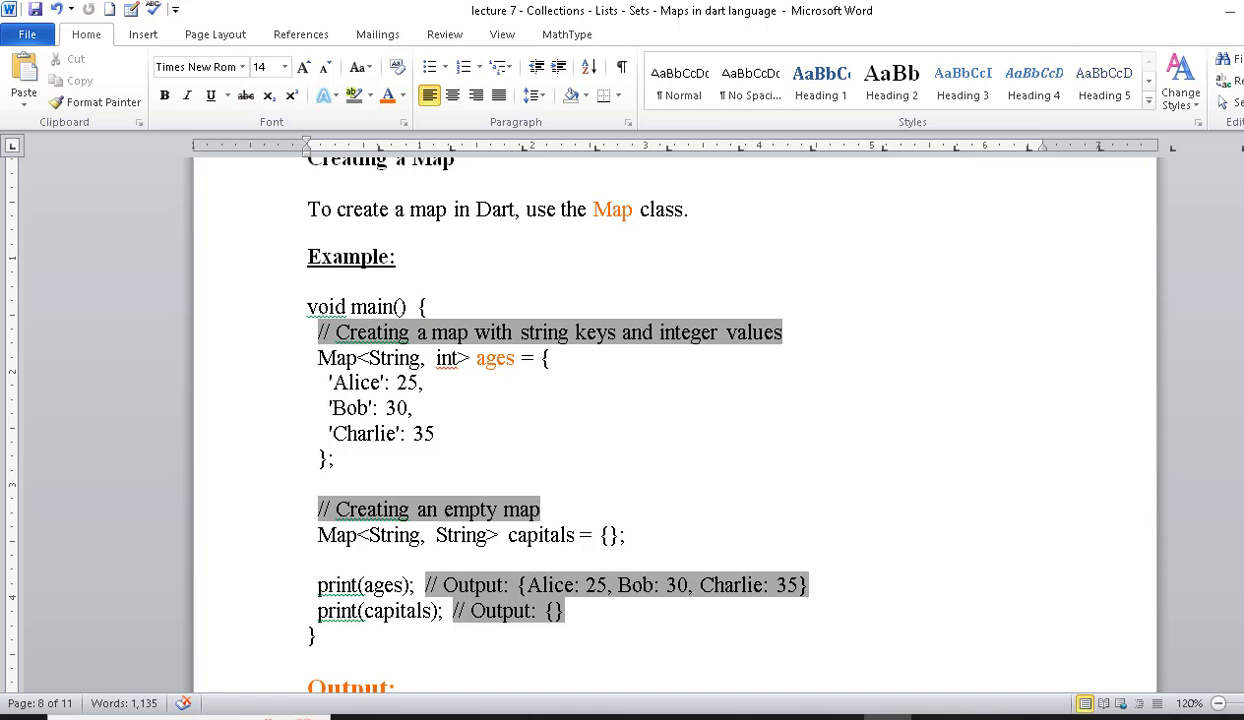
pyautogui.scroll(1, 902, 216)
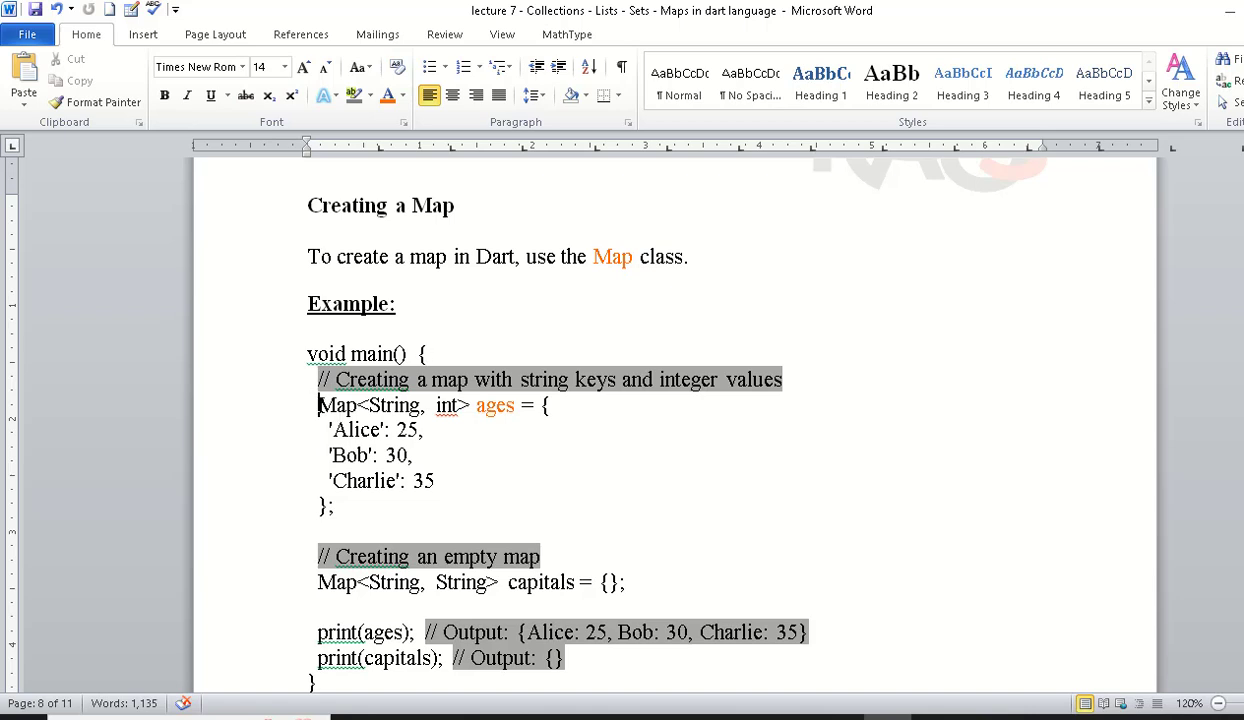
pyautogui.moveTo(318, 405); pyautogui.dragTo(456, 405)
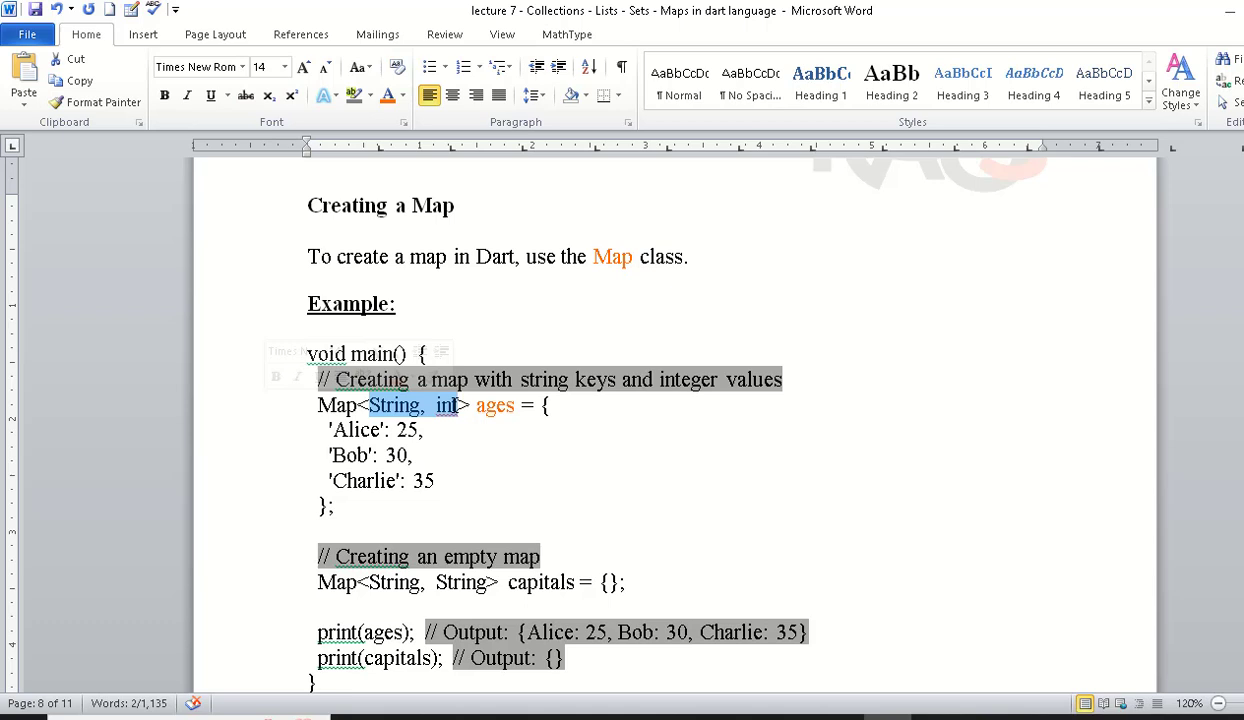
pyautogui.click(386, 408)
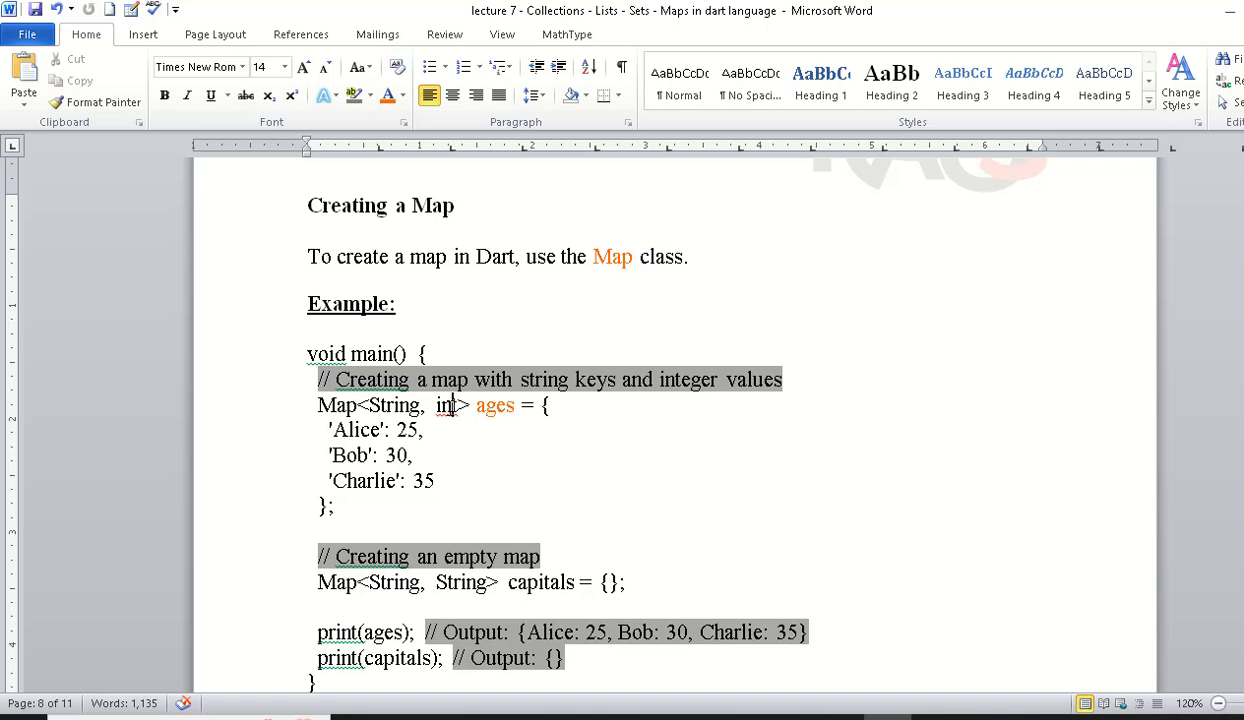
pyautogui.moveTo(476, 405); pyautogui.dragTo(521, 404)
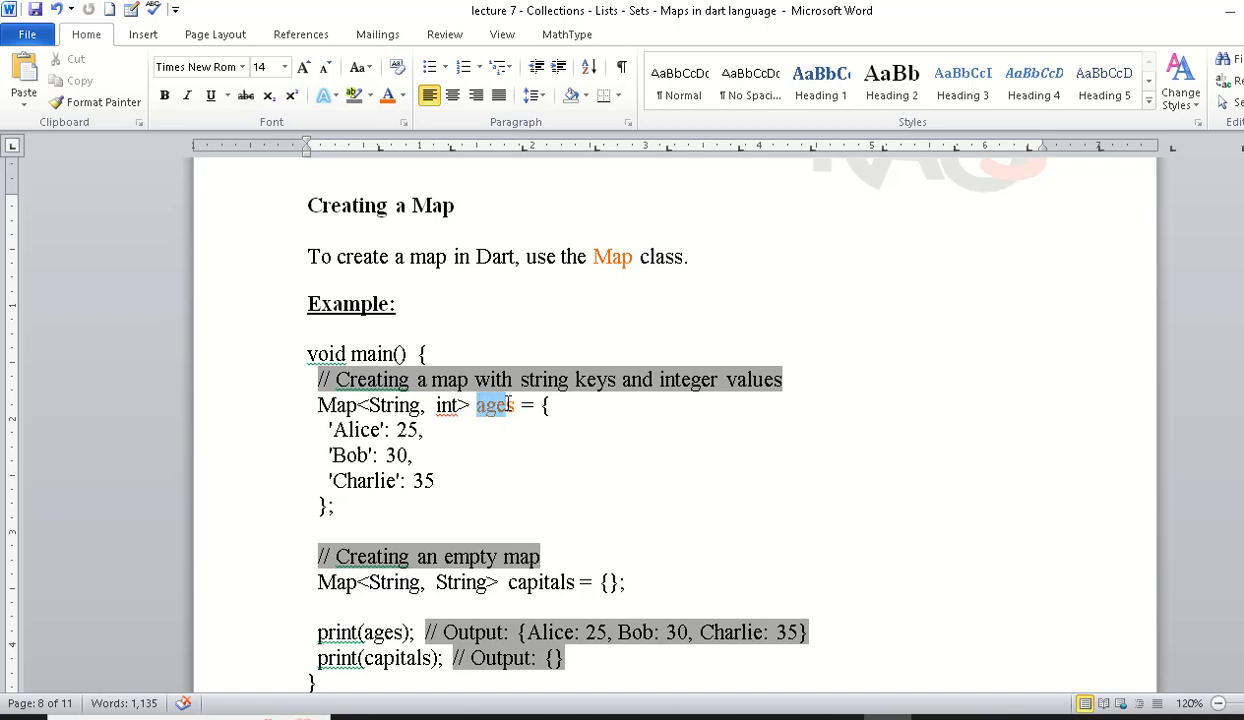
pyautogui.click(549, 405)
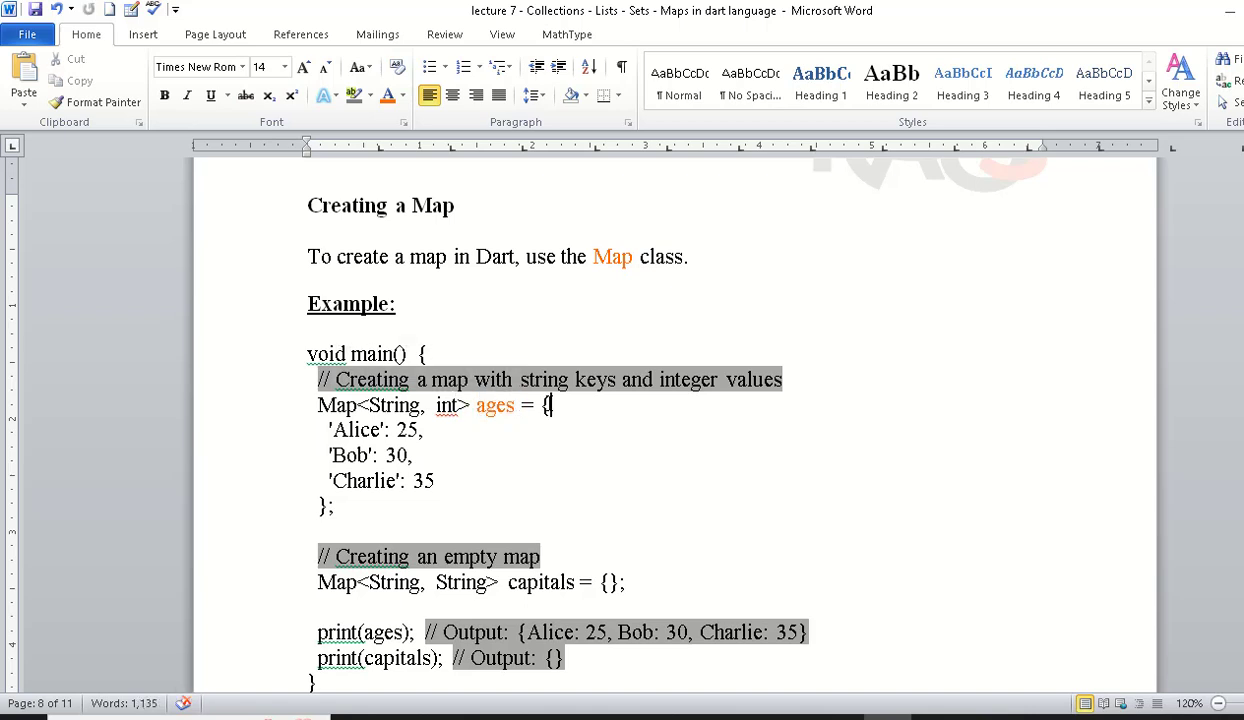
pyautogui.click(370, 405)
# Step: Highlight the entries one by one: 'Alice' and 25, 'Bob' and its value, 'Charlie' and 35
pyautogui.moveTo(381, 429); pyautogui.dragTo(322, 430)
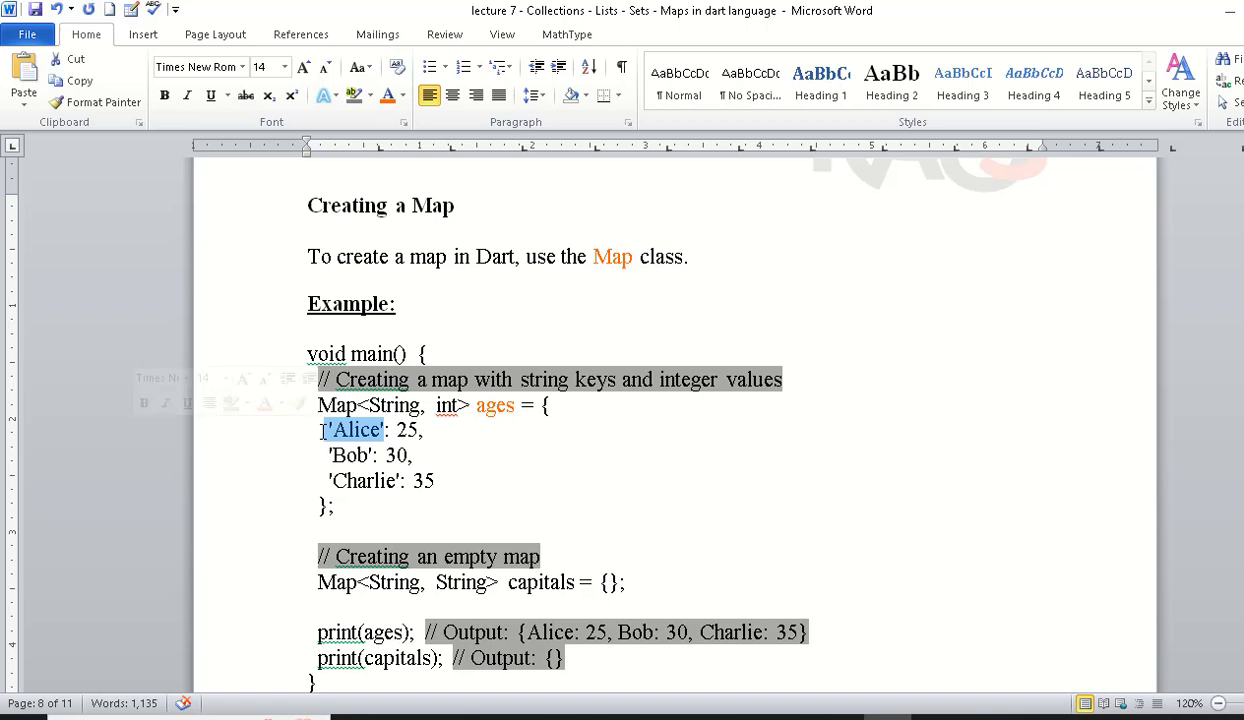
pyautogui.click(432, 405)
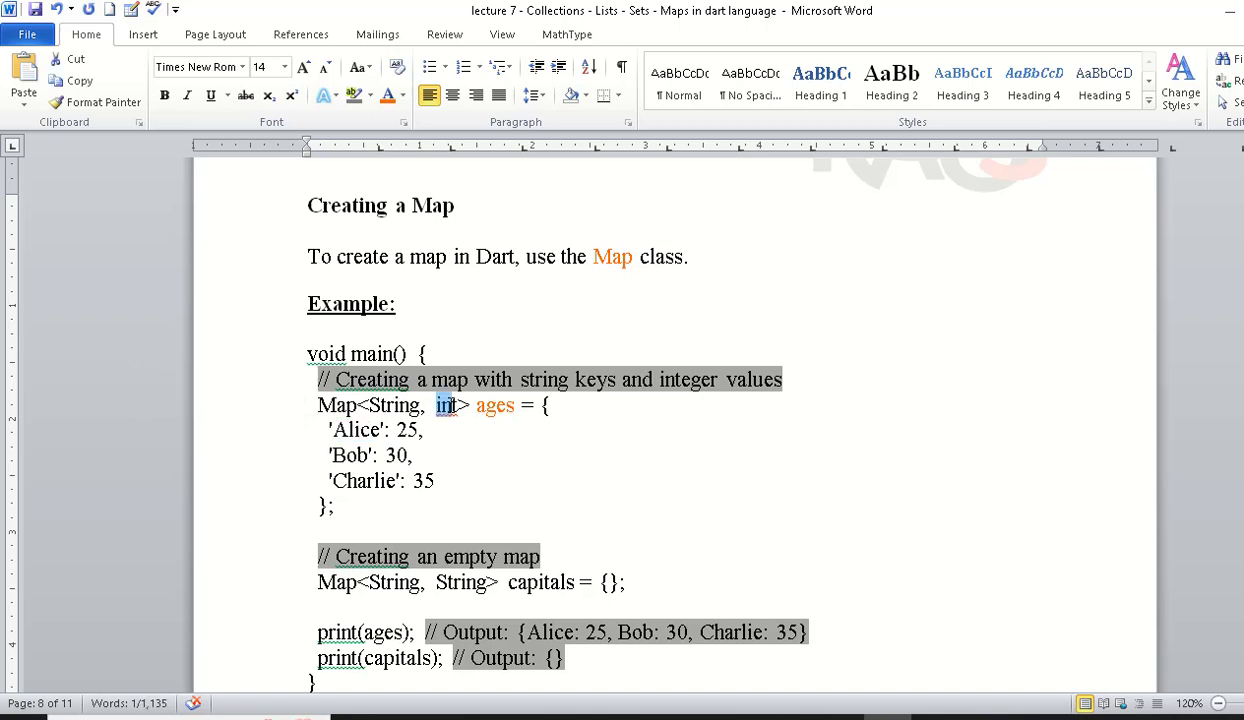
pyautogui.click(397, 430)
pyautogui.doubleClick(397, 430)
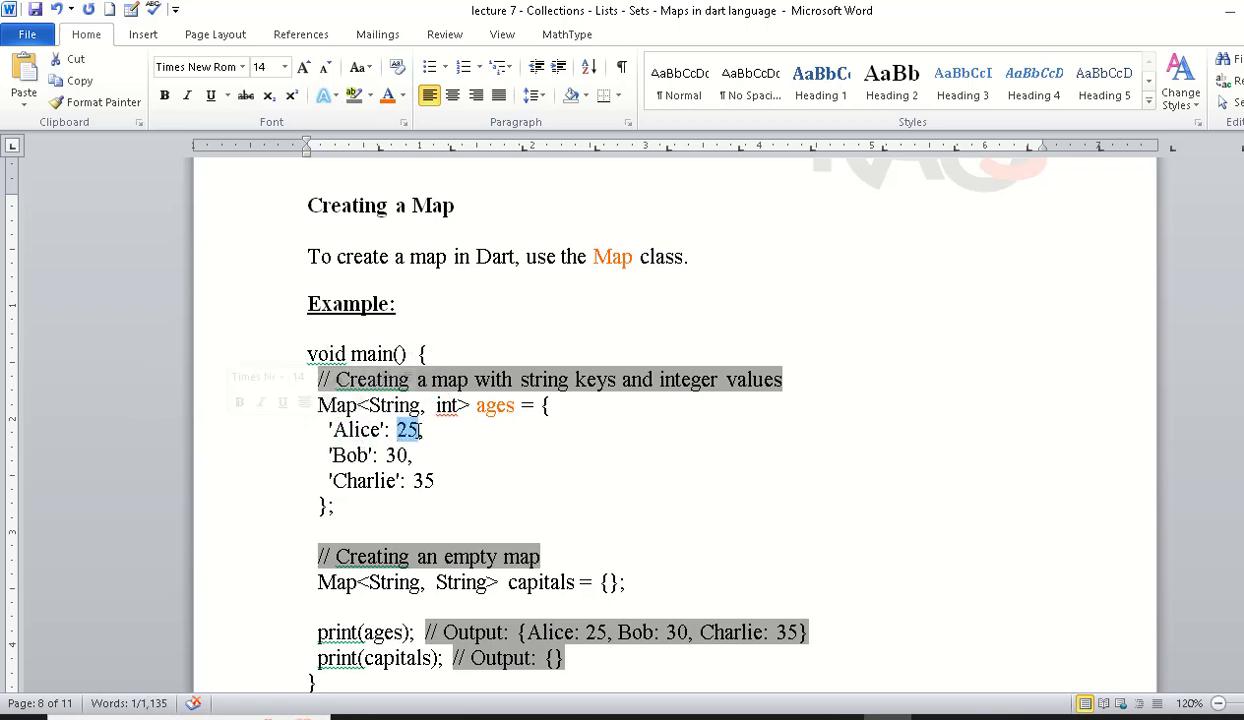
pyautogui.click(330, 455)
pyautogui.moveTo(330, 455); pyautogui.dragTo(398, 455)
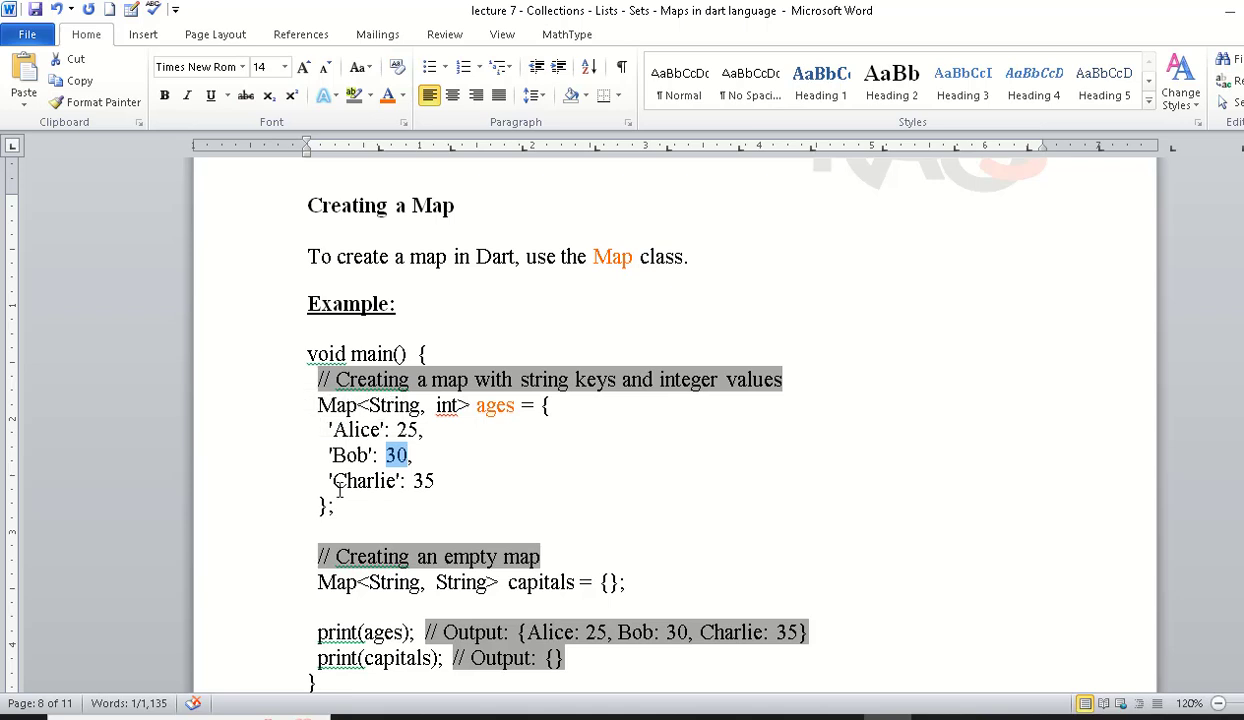
pyautogui.moveTo(333, 481); pyautogui.dragTo(398, 481)
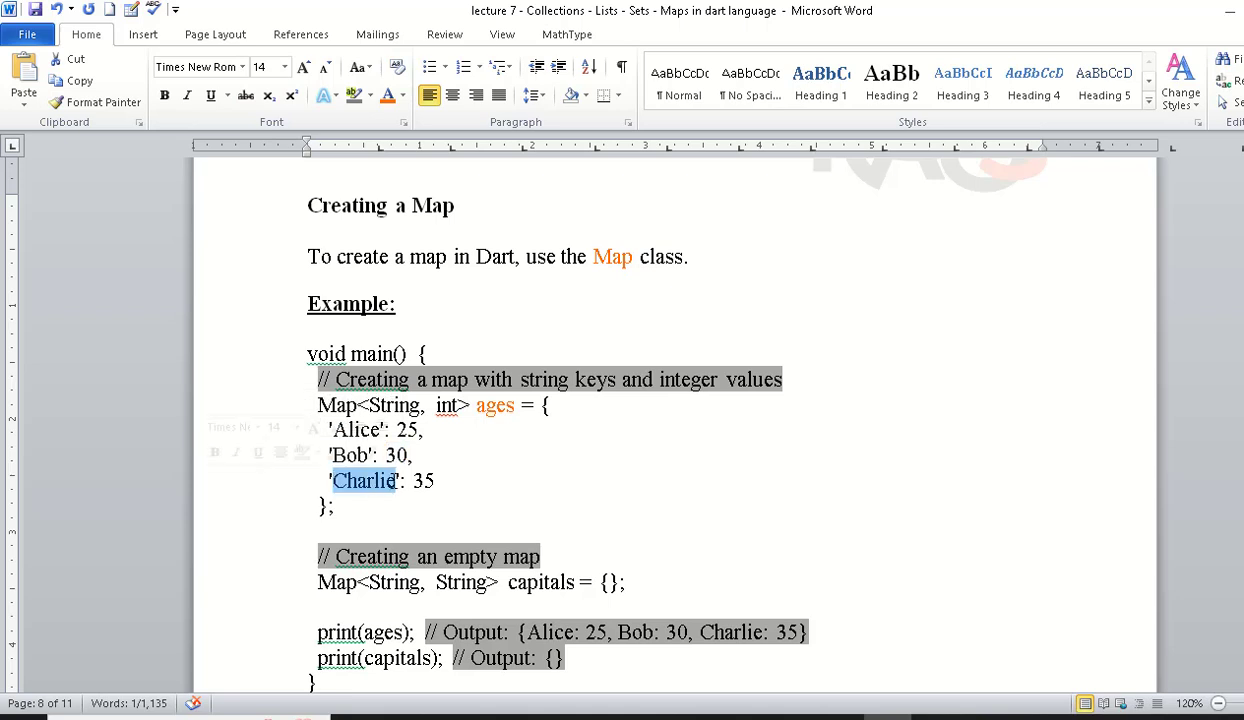
pyautogui.click(385, 473)
pyautogui.click(423, 481)
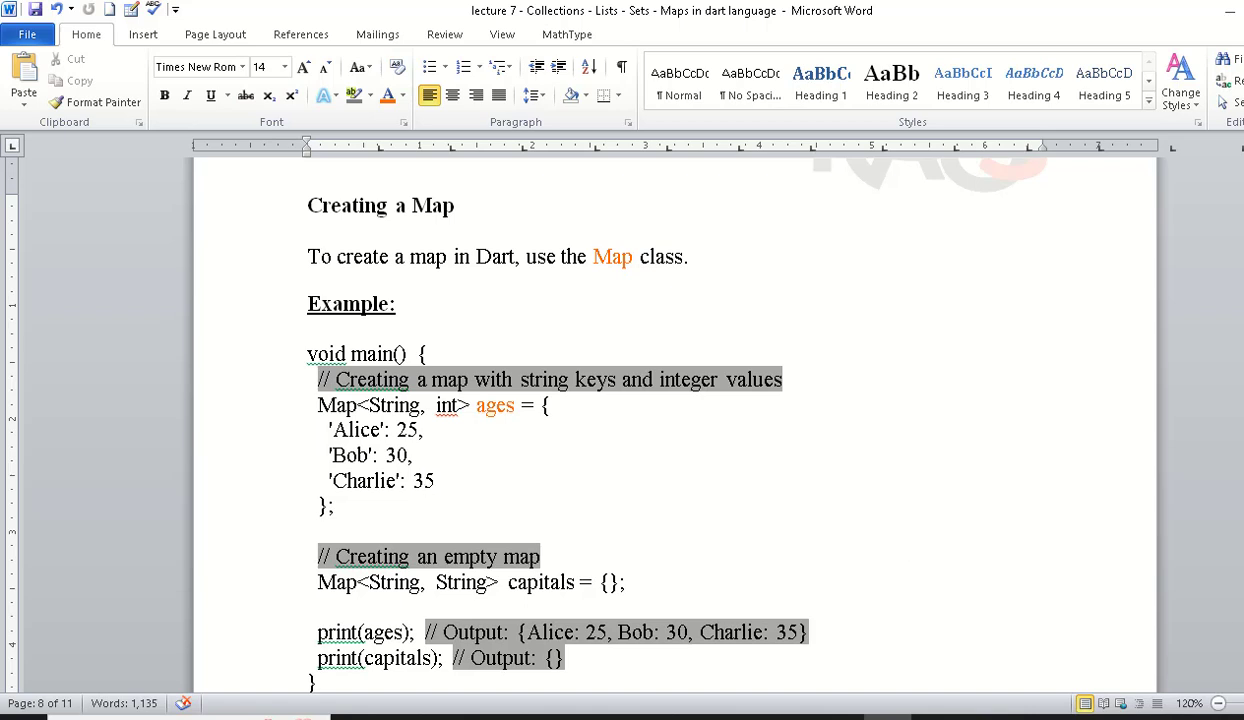
# Step: Select the whole Map example code from its closing brace up to void main()
pyautogui.scroll(-1, 414, 389)
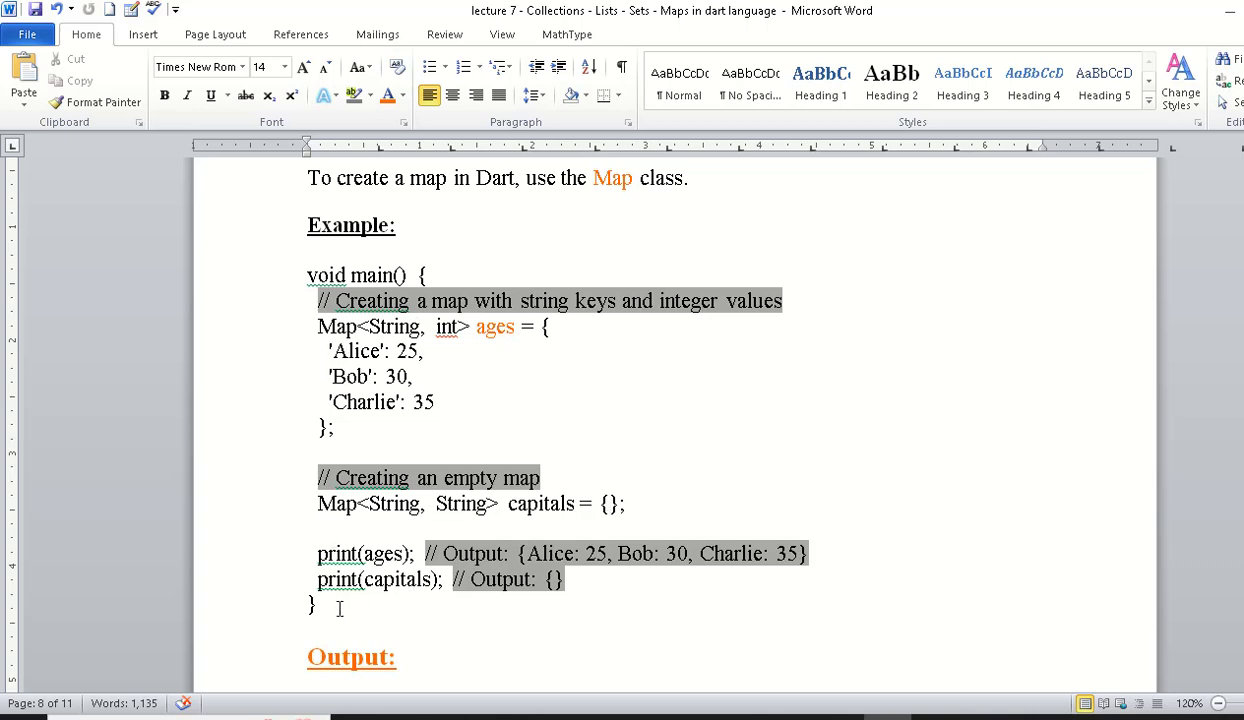
pyautogui.moveTo(339, 609)
pyautogui.mouseDown()
pyautogui.moveTo(303, 283)
pyautogui.moveTo(437, 612)
pyautogui.mouseUp()
pyautogui.click(301, 288)
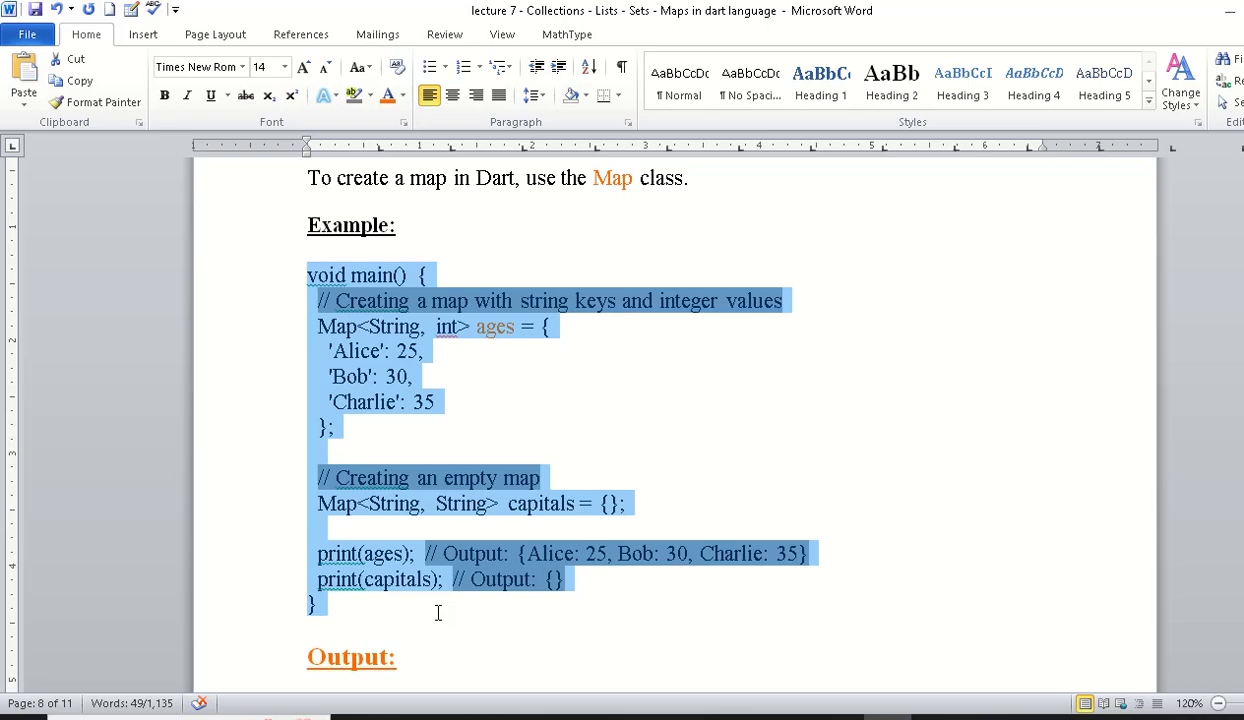
pyautogui.hotkey('alt', 'Tab')
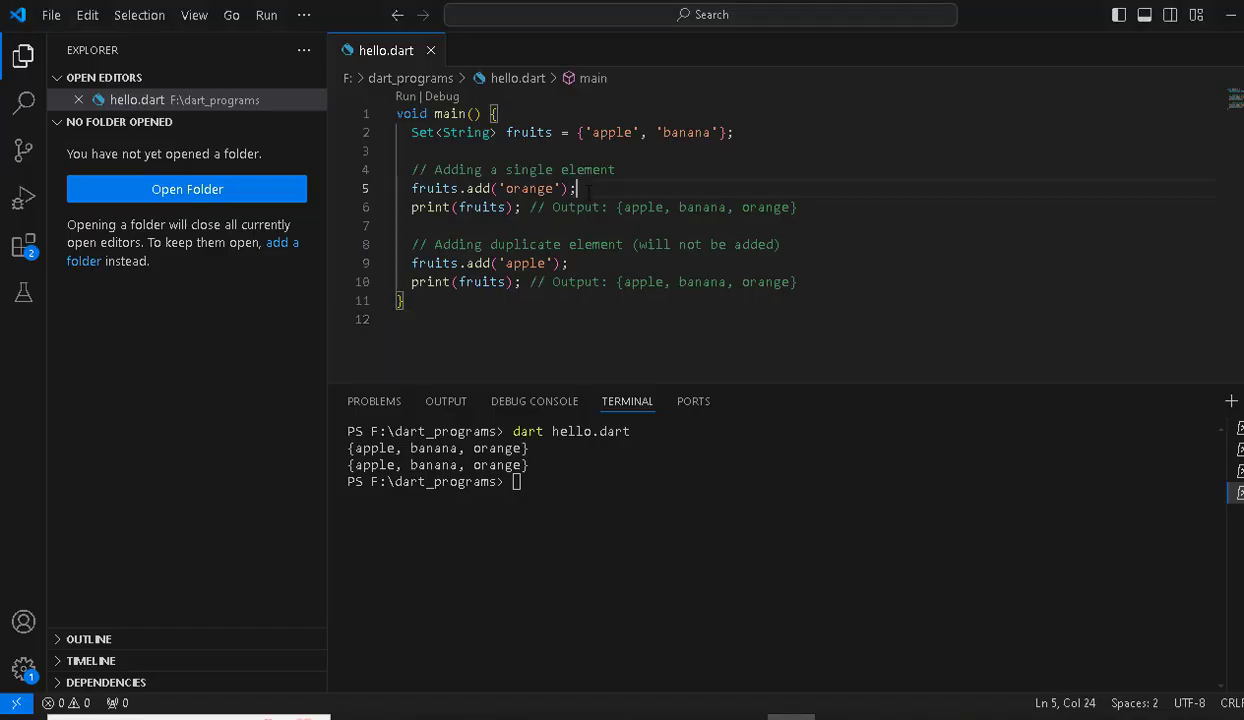
pyautogui.hotkey('ctrl', 'a')
pyautogui.write("void main() {   // Creating a map with string keys and integer values   Map<String, int> ages = {     'Alice': 25,     'Bob': 30,     'Charlie': 35   };    // Creating an empty map   Map<String, String> capitals = {};    print(ages); // Output: {Alice: 25, Bob: 30, Charlie: 35}   print(capitals); // Output: {} }")
pyautogui.hotkey('ctrl', 's')
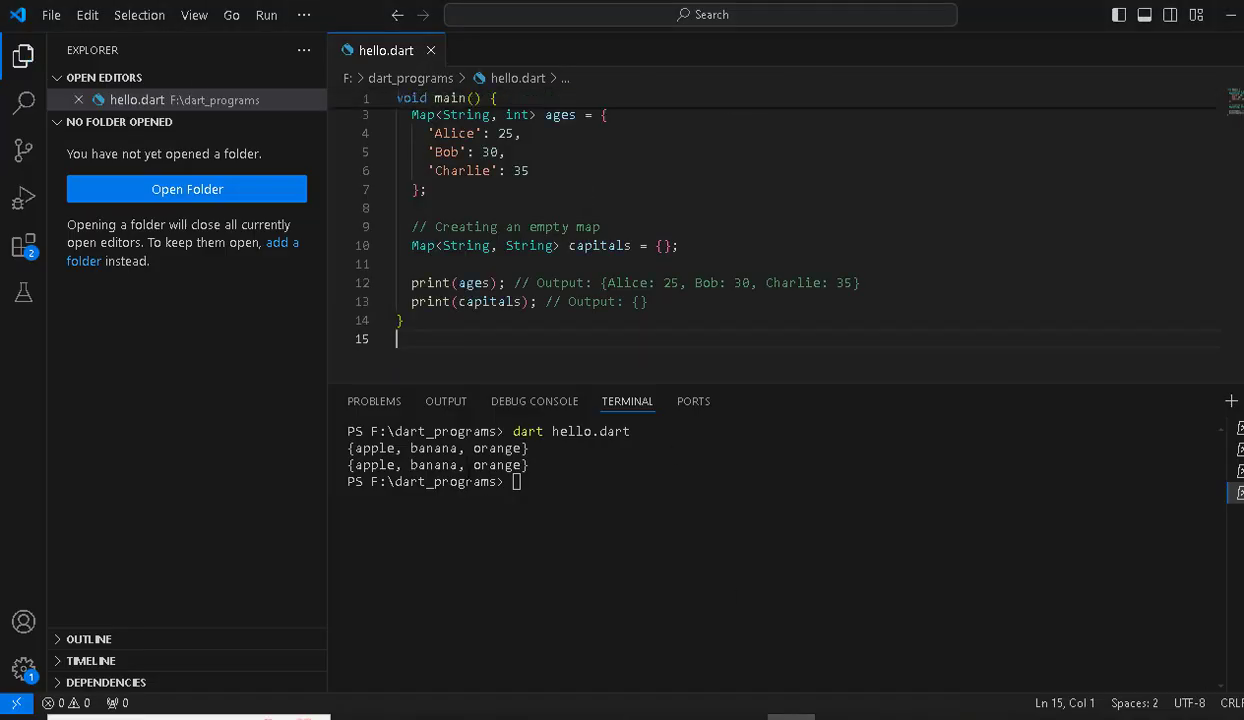
pyautogui.write('cls')
pyautogui.press('Return')
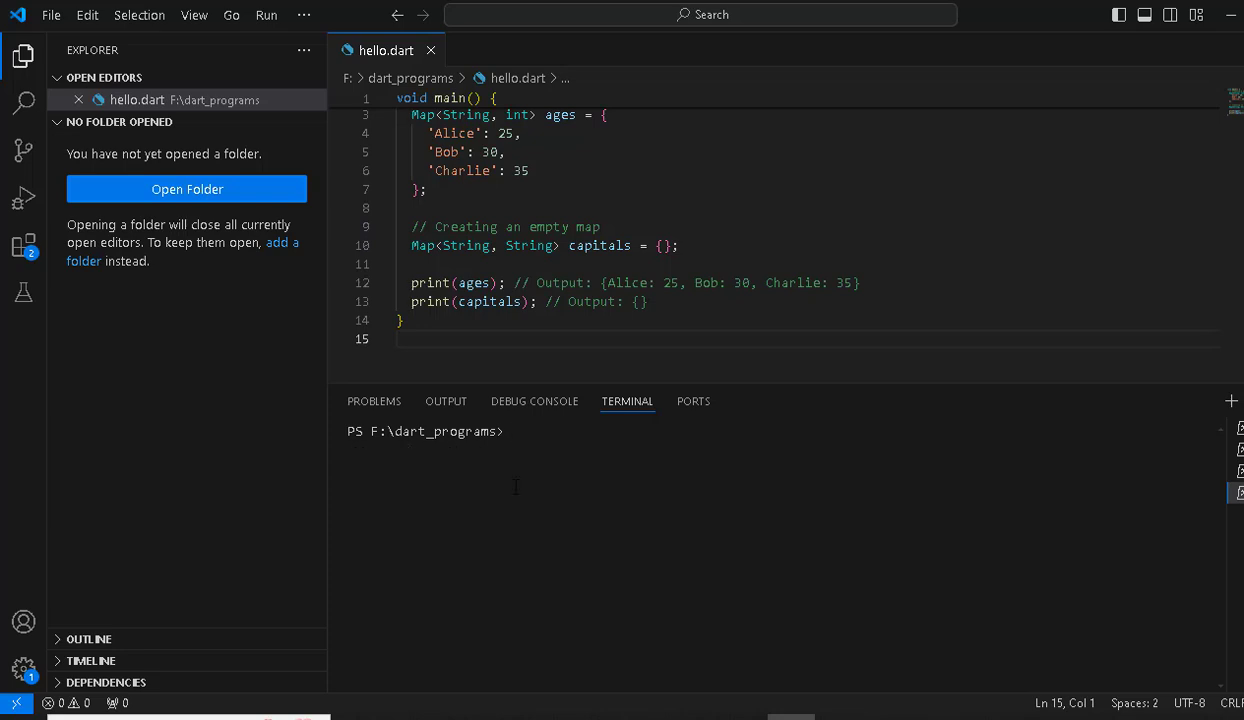
pyautogui.write('dart hello.d')
pyautogui.write('art')
pyautogui.press('Return')
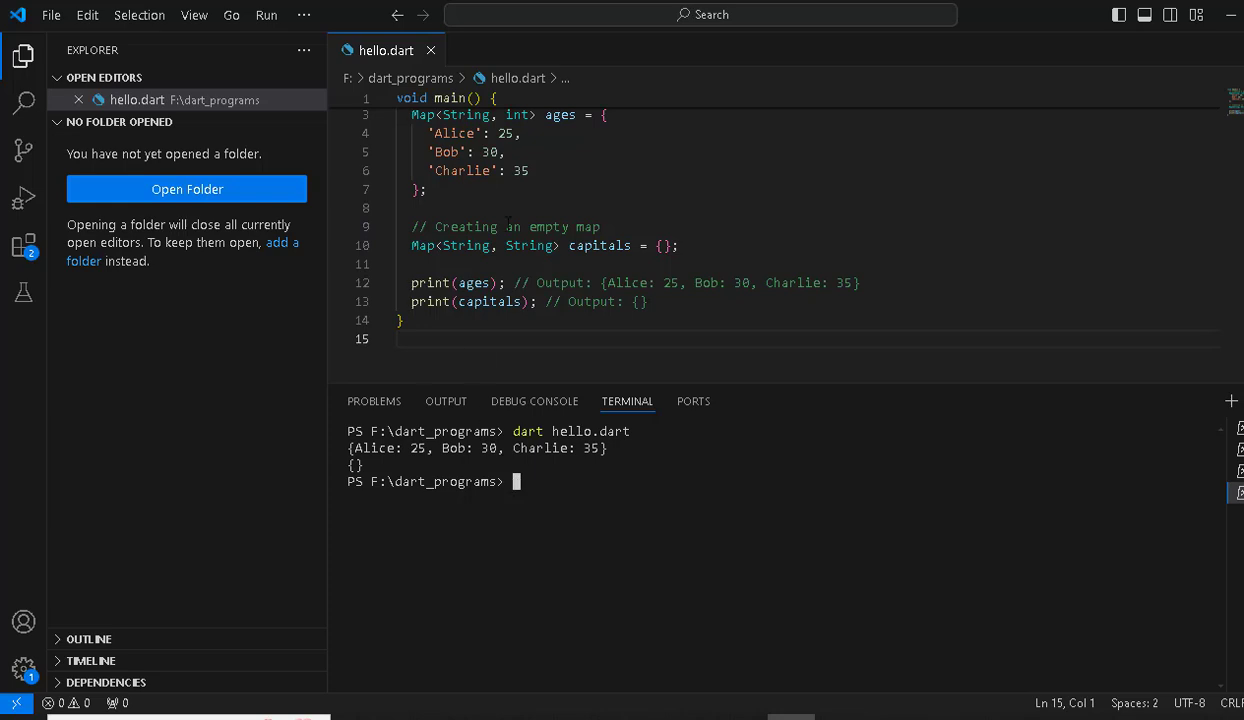
pyautogui.scroll(1, 754, 230)
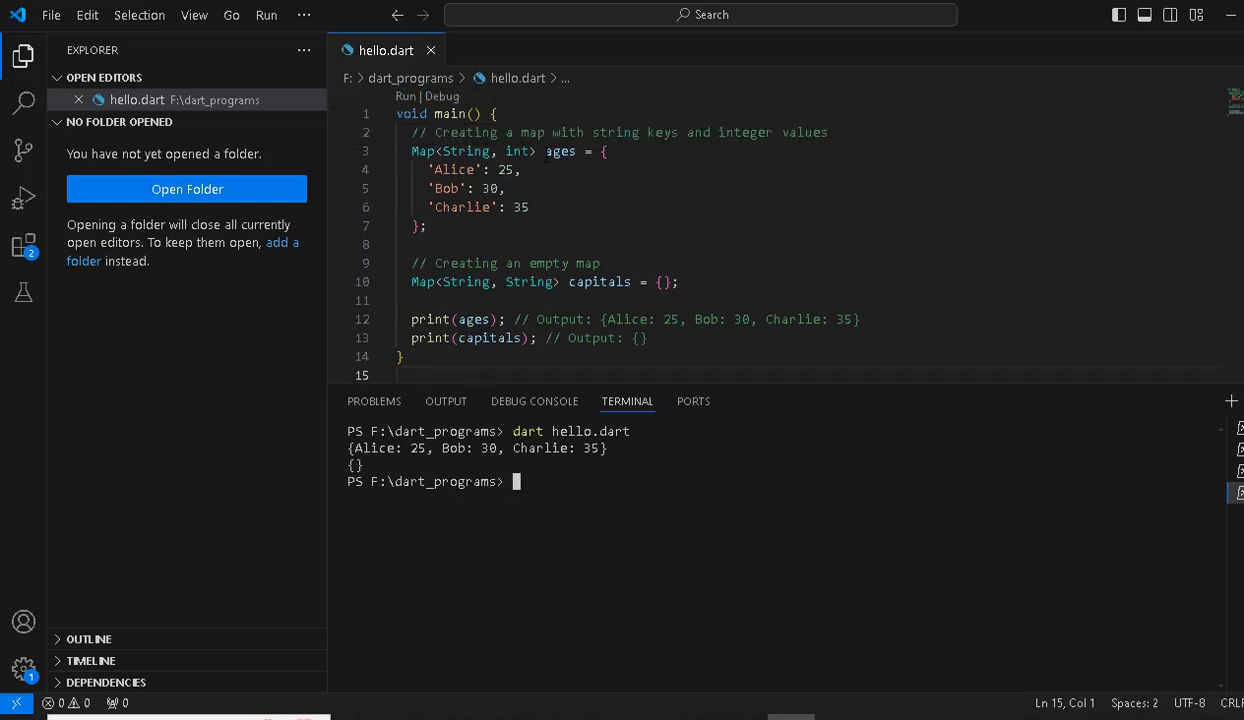
pyautogui.click(552, 151)
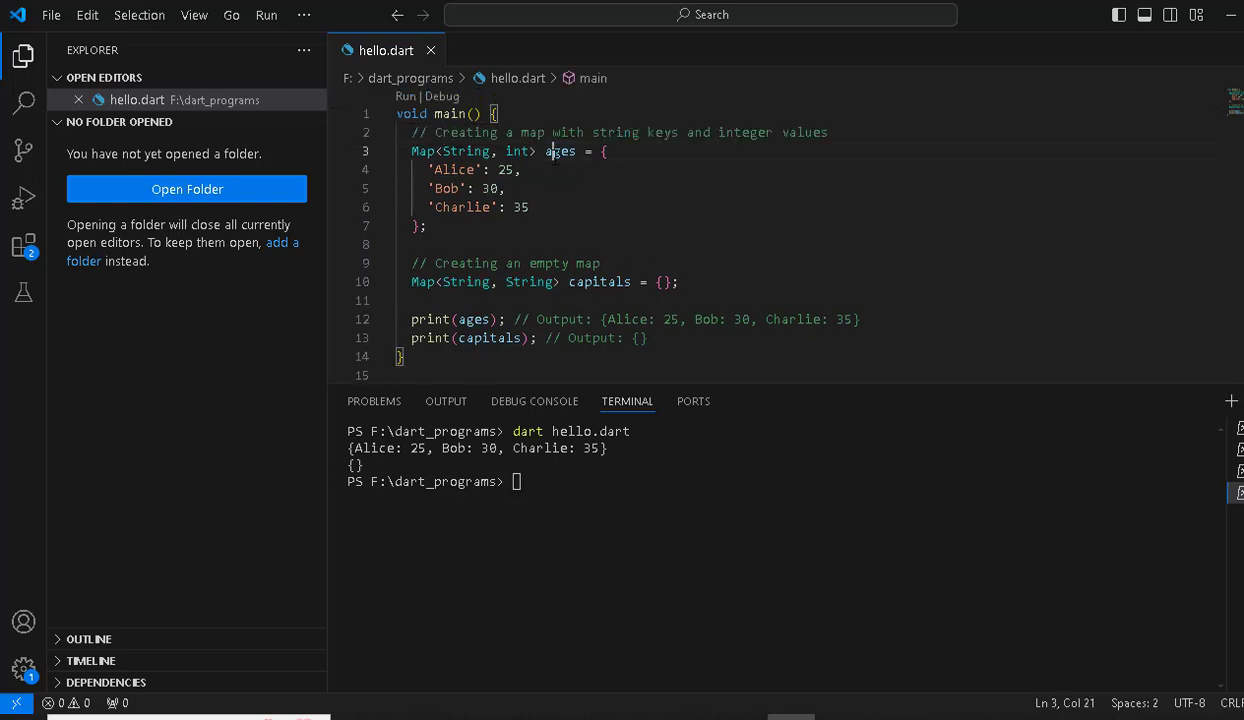
pyautogui.click(468, 319)
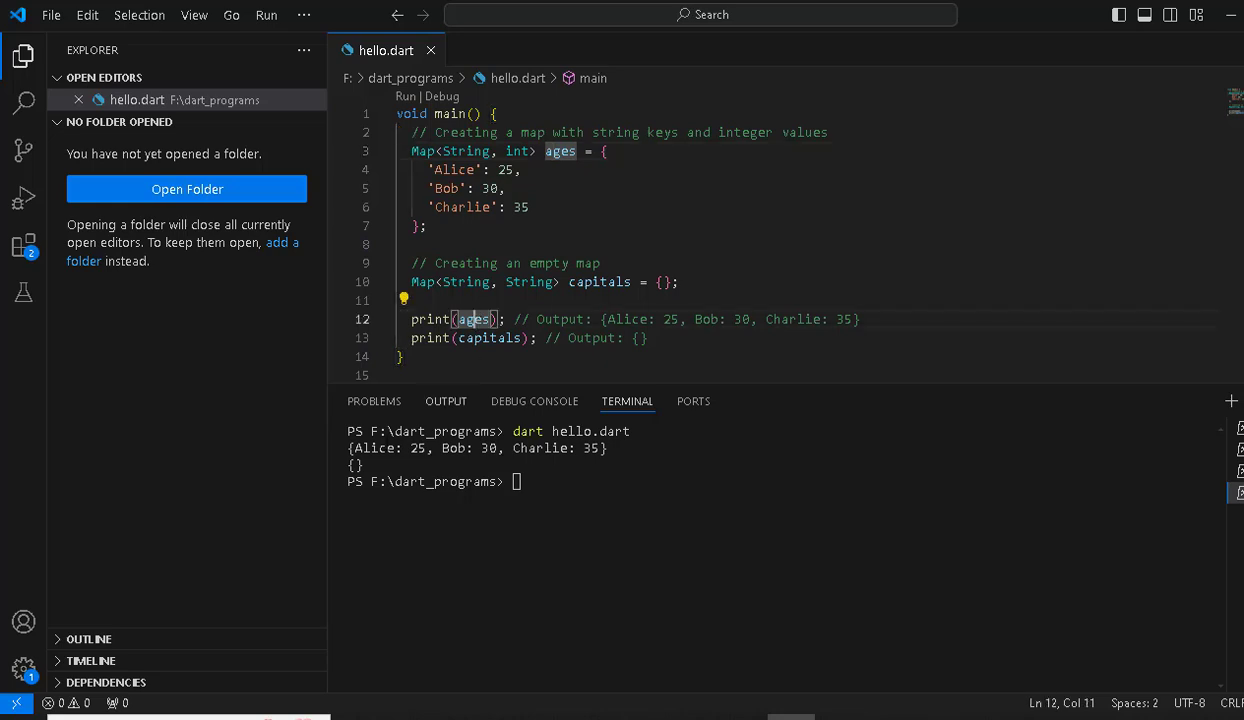
pyautogui.moveTo(445, 188)
pyautogui.click(489, 338)
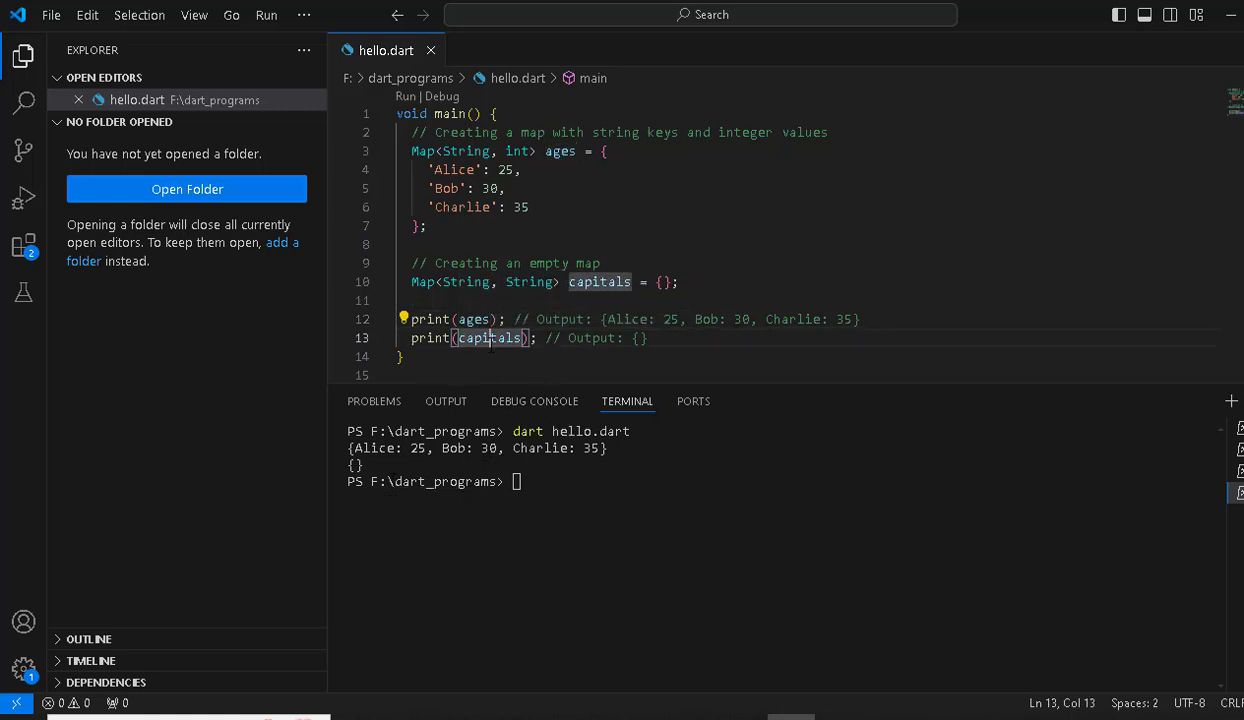
pyautogui.click(663, 283)
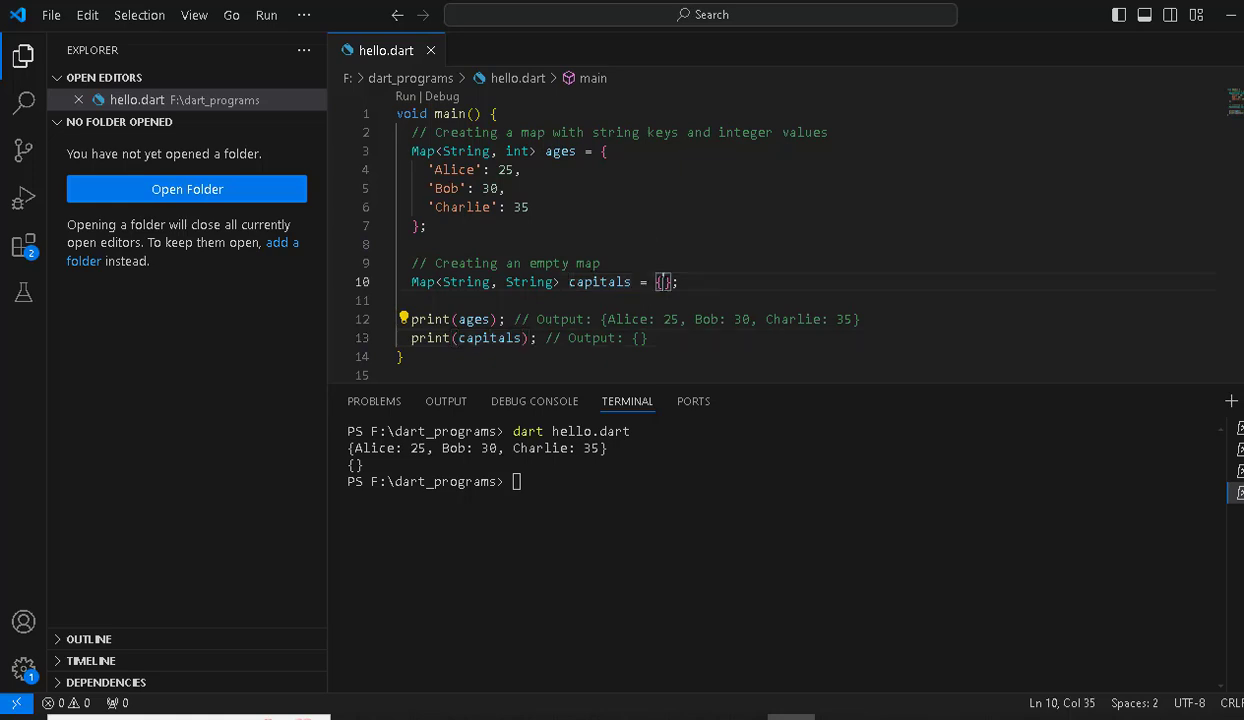
pyautogui.click(370, 470)
pyautogui.click(661, 283)
# Step: Add a 'firstname' entry with a name value to the capitals map, save, and run dart hello.dart
pyautogui.write("'fir")
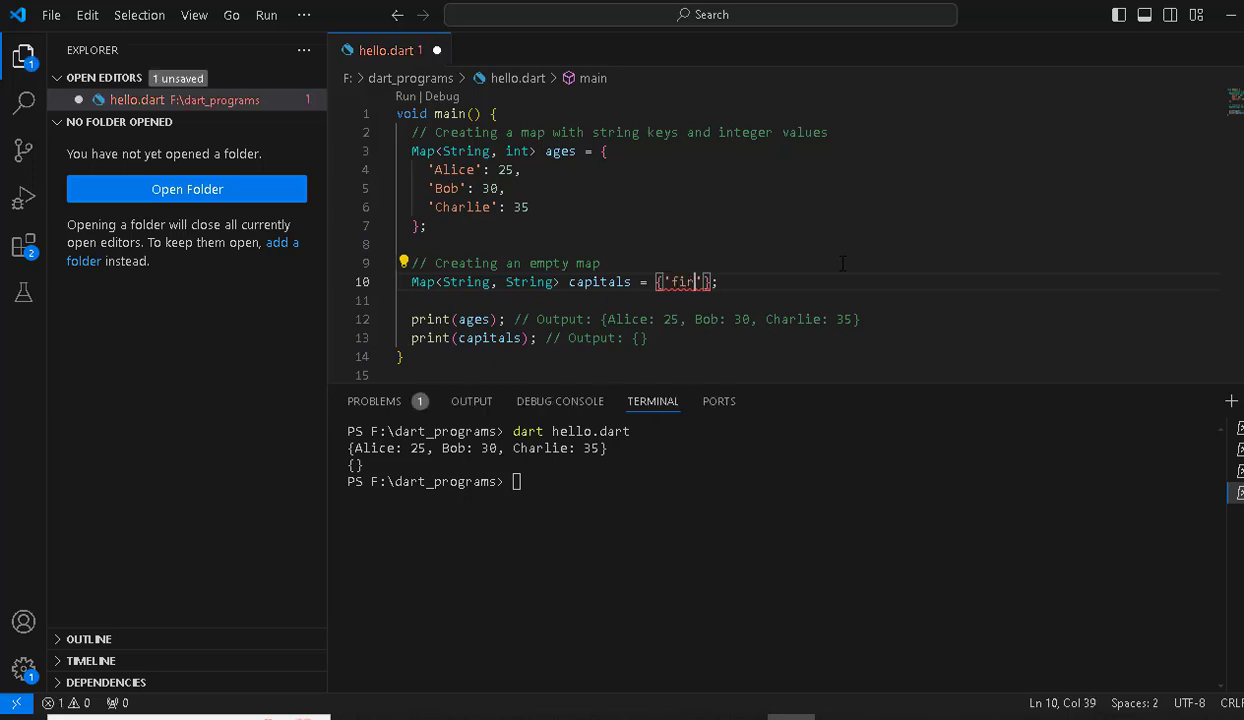
pyautogui.write('stname')
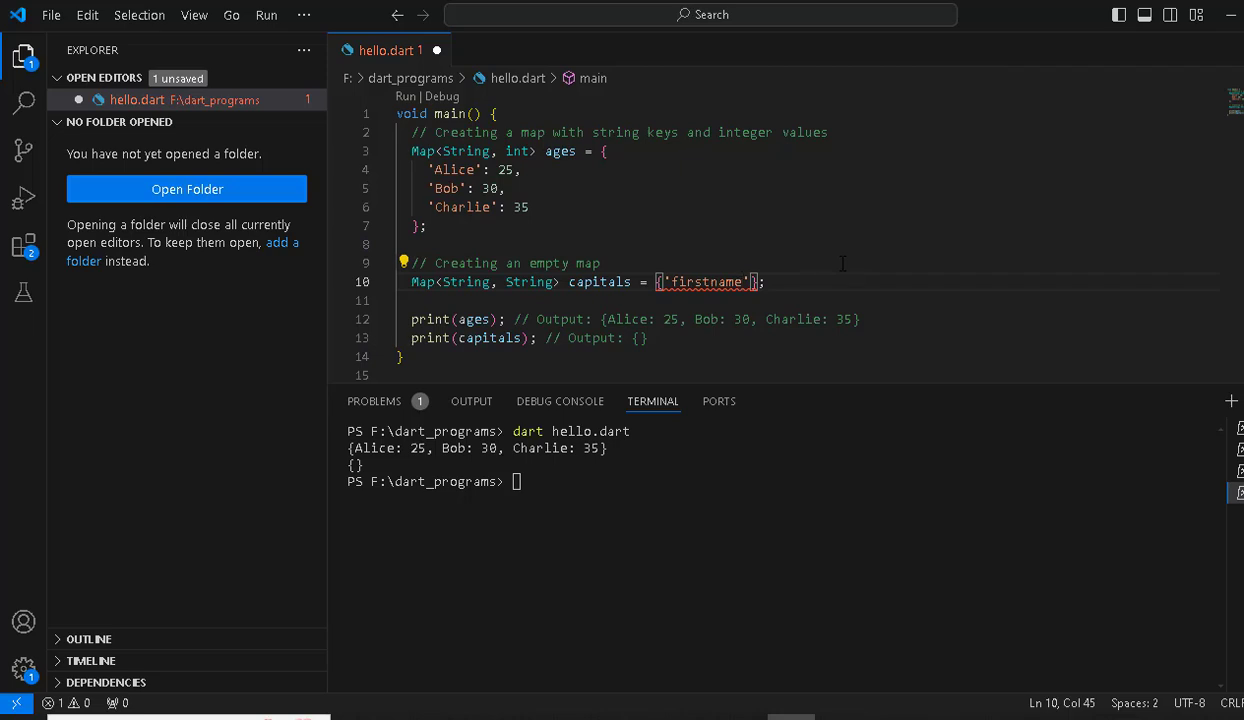
pyautogui.write("':")
pyautogui.write("'hina")
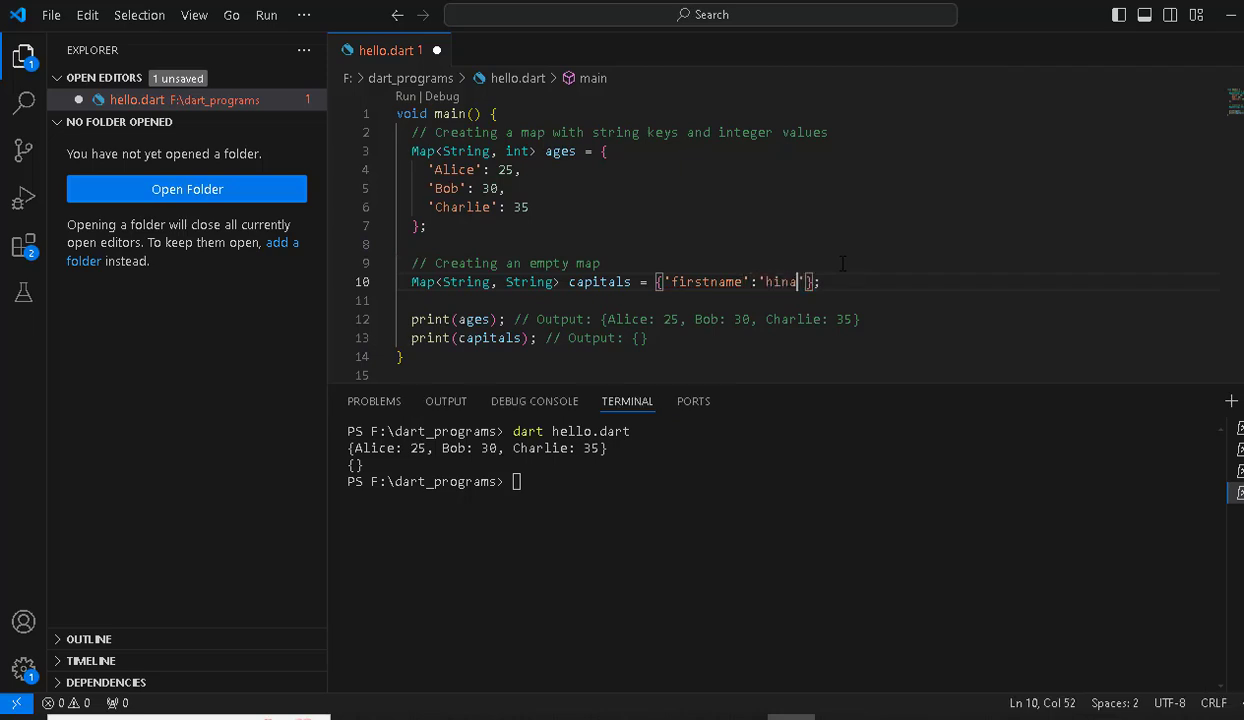
pyautogui.hotkey('ctrl', 's')
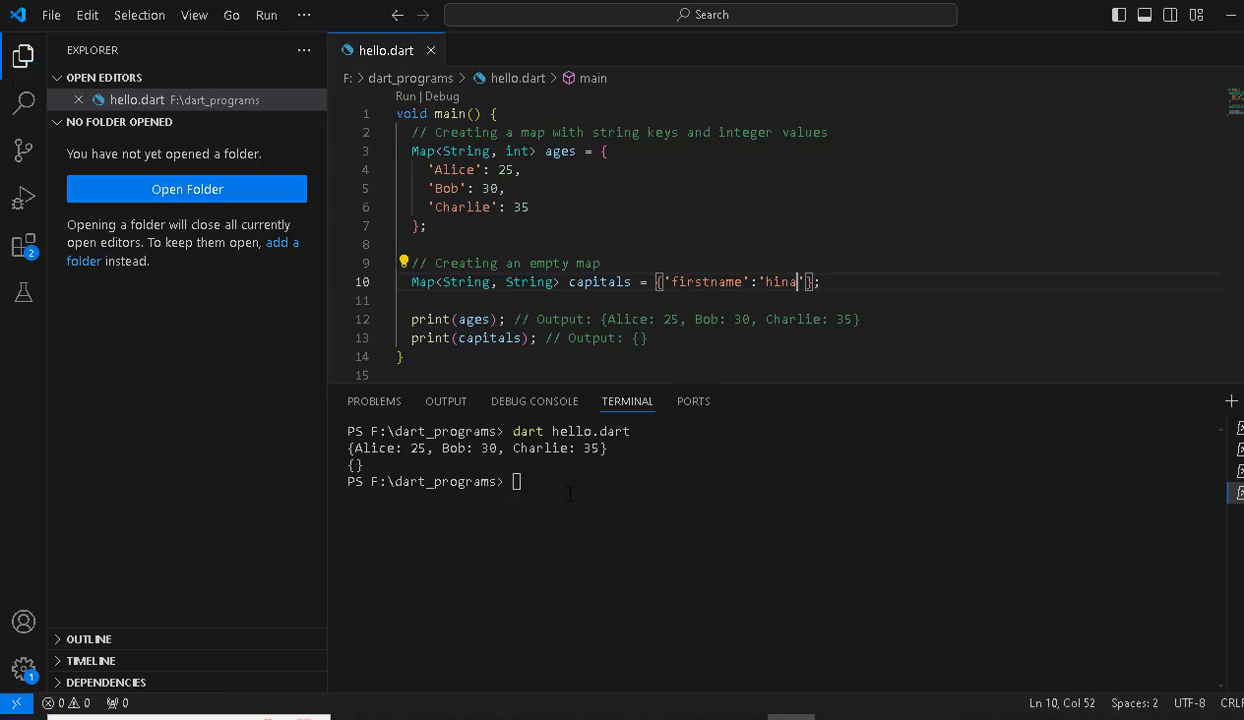
pyautogui.click(560, 483)
pyautogui.write('dart')
pyautogui.write(' hello.')
pyautogui.write('daer')
pyautogui.press('BackSpace')
pyautogui.press('BackSpace')
pyautogui.write('rt')
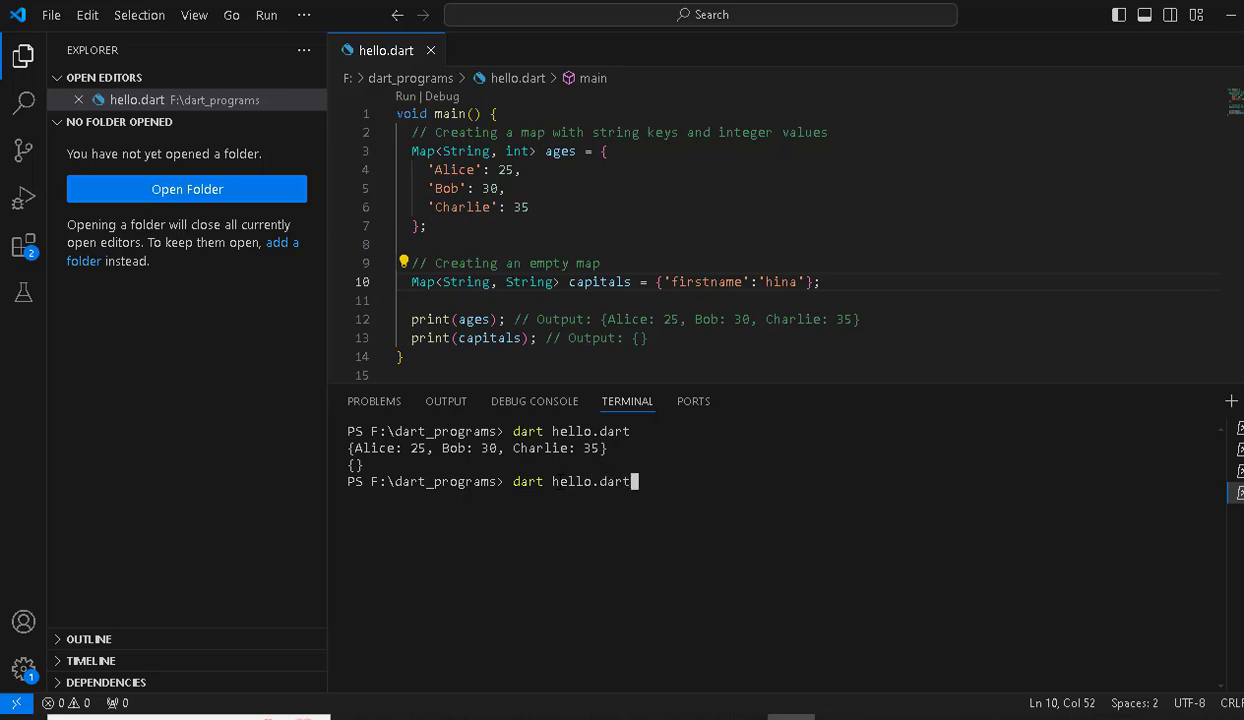
pyautogui.press('Return')
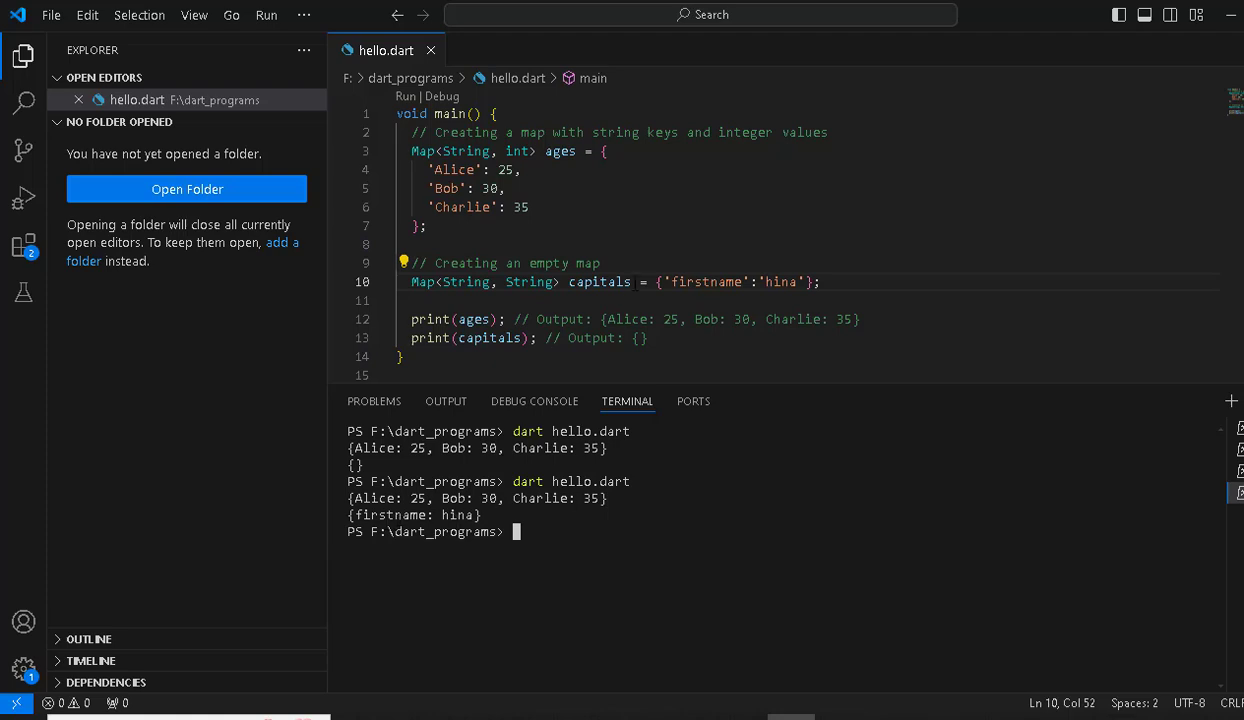
# Step: Delete the value of the firstname entry in the capitals map
pyautogui.click(458, 282)
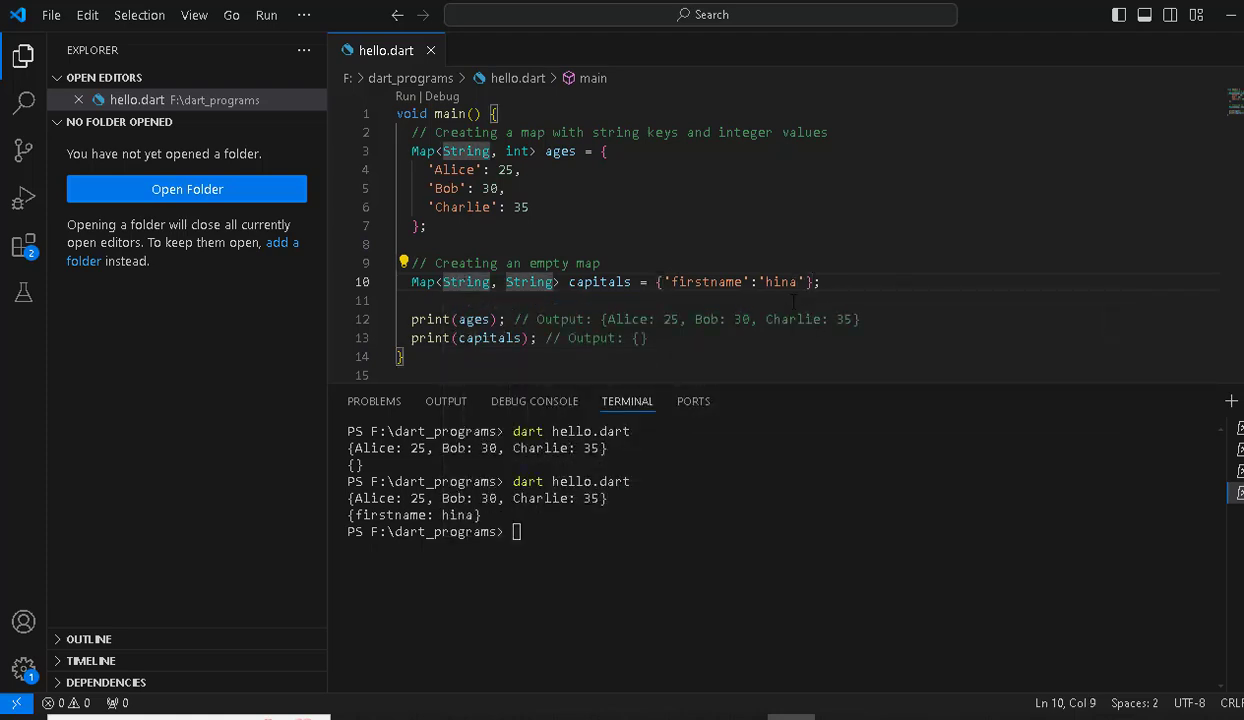
pyautogui.click(692, 282)
pyautogui.click(458, 282)
pyautogui.click(759, 282)
pyautogui.click(782, 282)
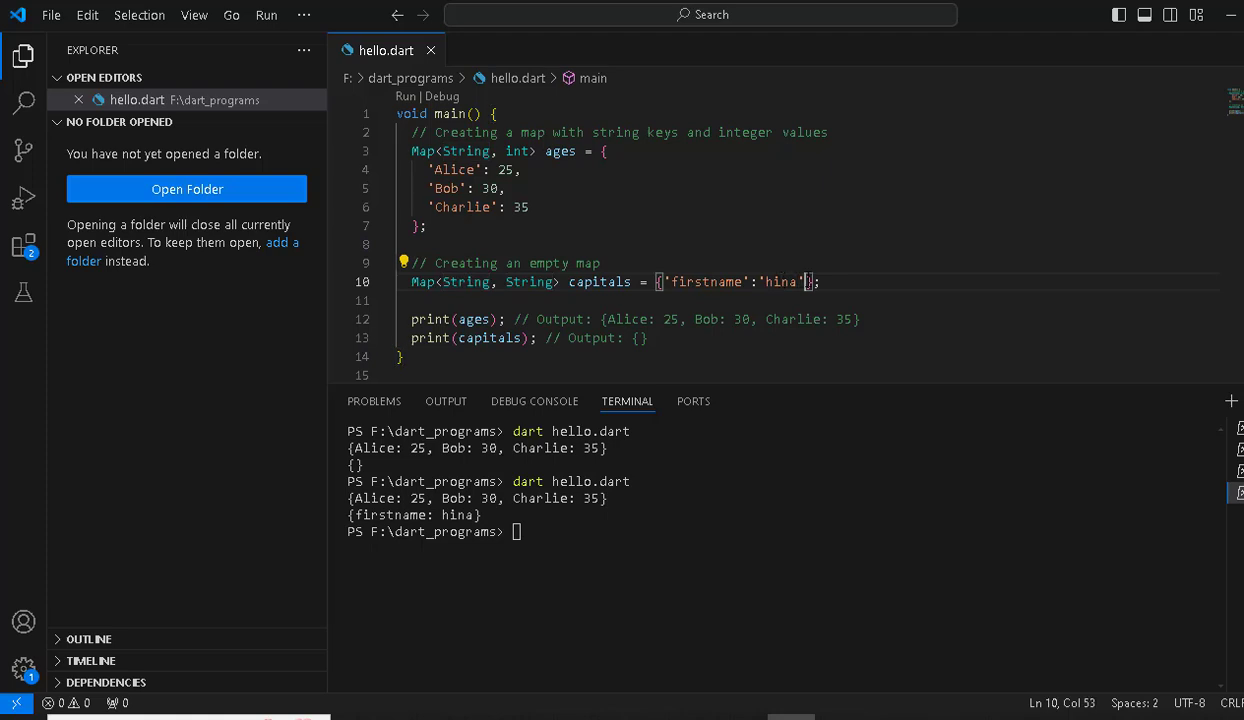
pyautogui.press('BackSpace')
pyautogui.press('BackSpace')
pyautogui.press('BackSpace')
pyautogui.press('BackSpace')
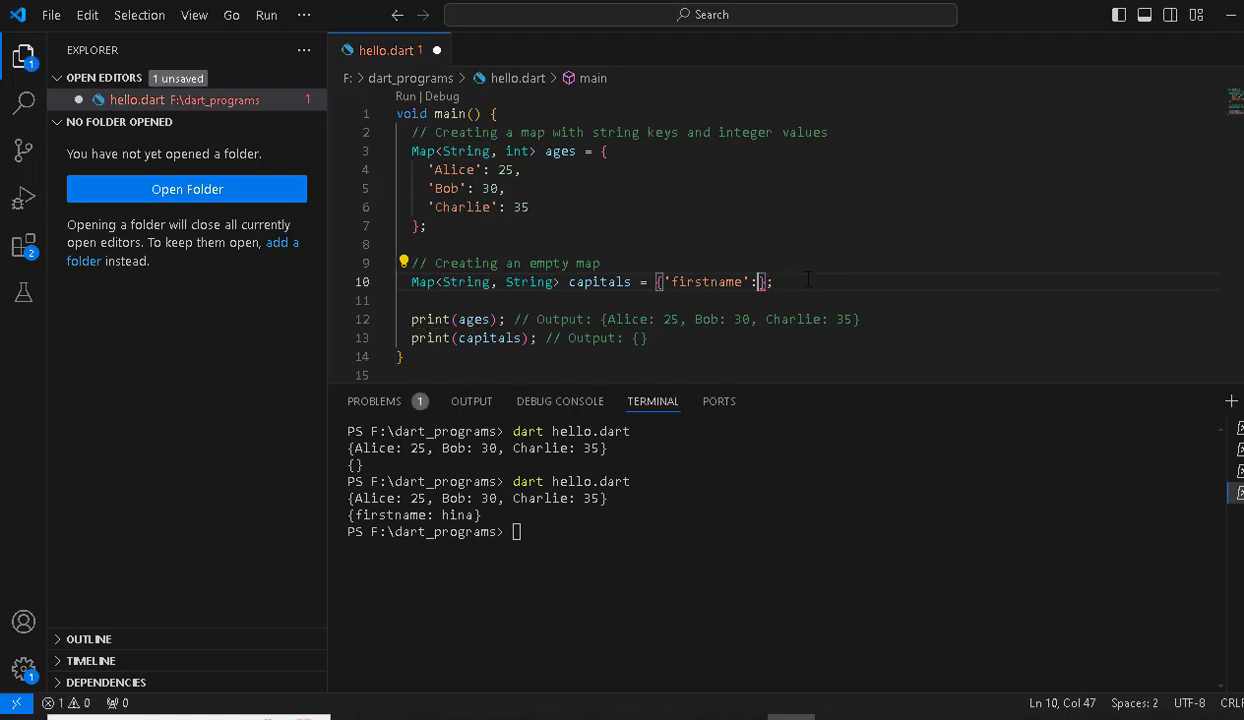
pyautogui.press('BackSpace')
pyautogui.write('1')
# Step: Undo the deletion to restore the firstname value, then switch back to the Word lecture notes
pyautogui.click(809, 293)
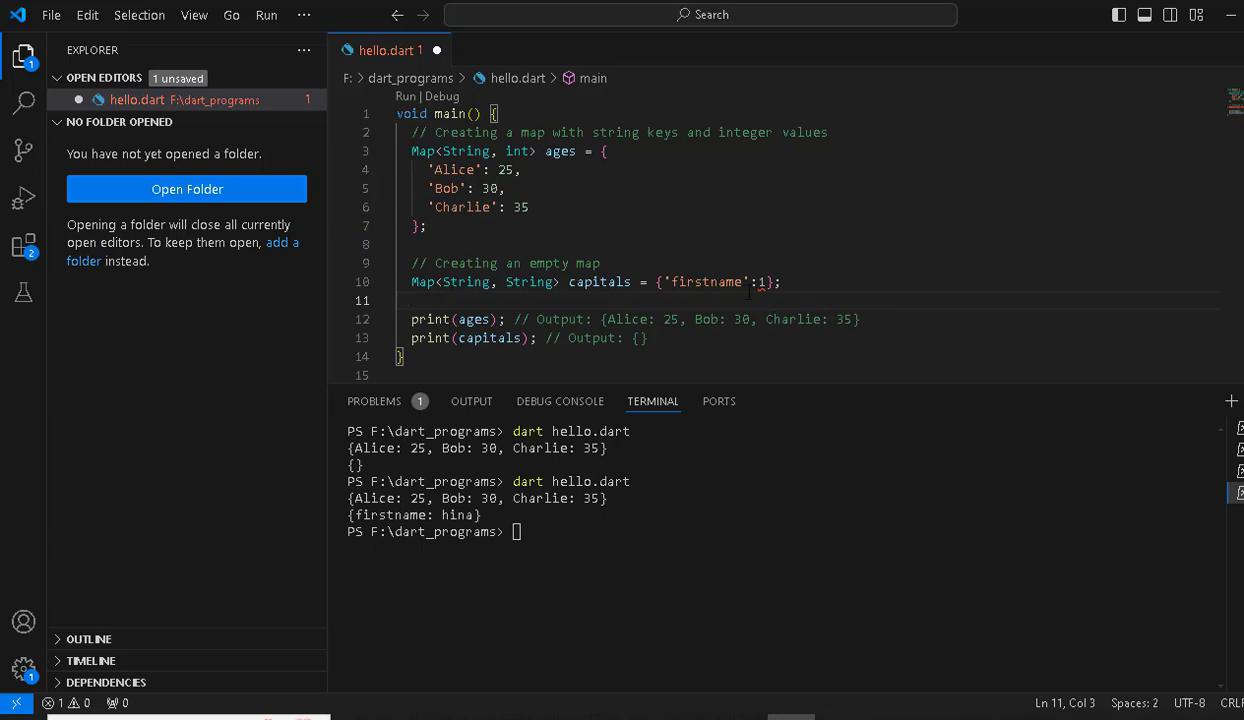
pyautogui.click(524, 283)
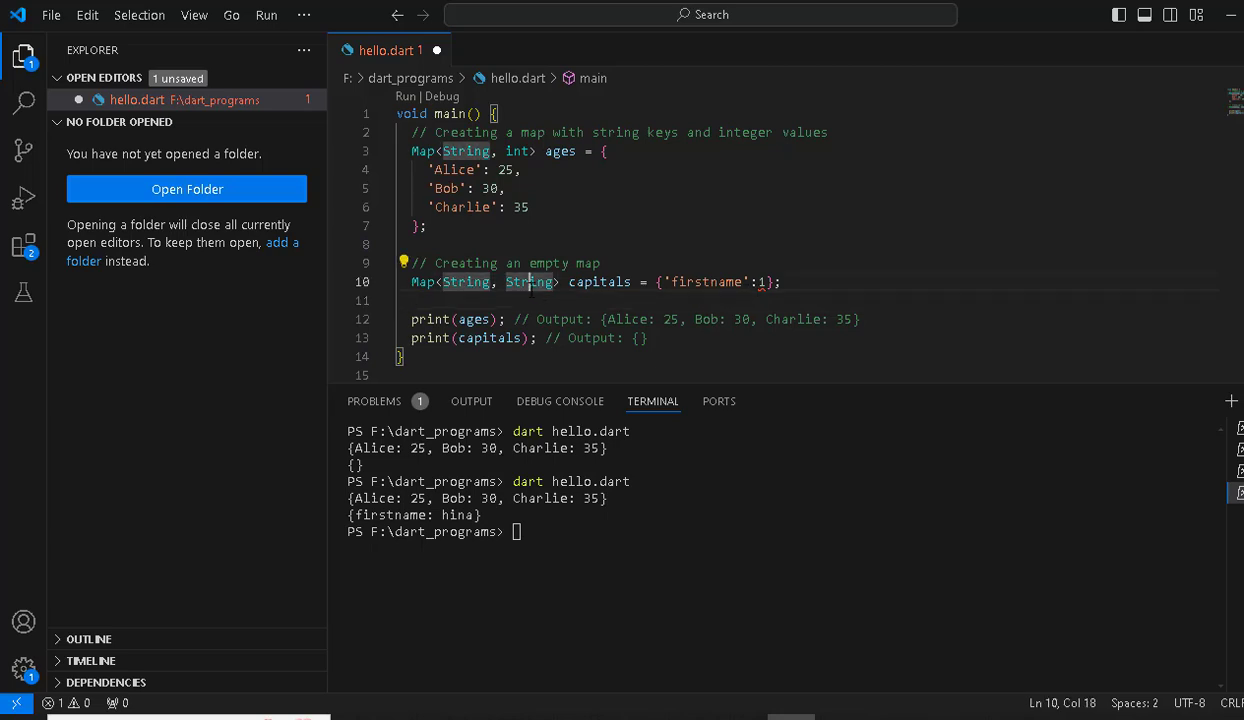
pyautogui.hotkey('ctrl', 'z')
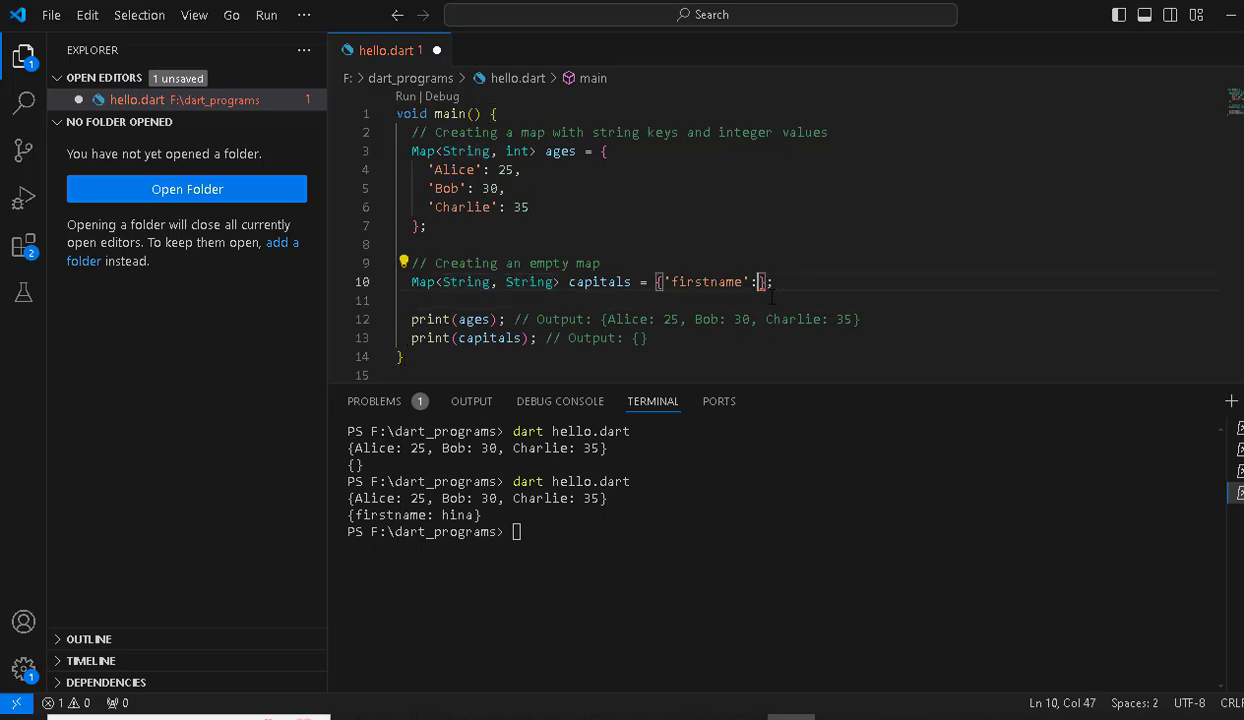
pyautogui.hotkey('ctrl', 'z')
pyautogui.click(842, 305)
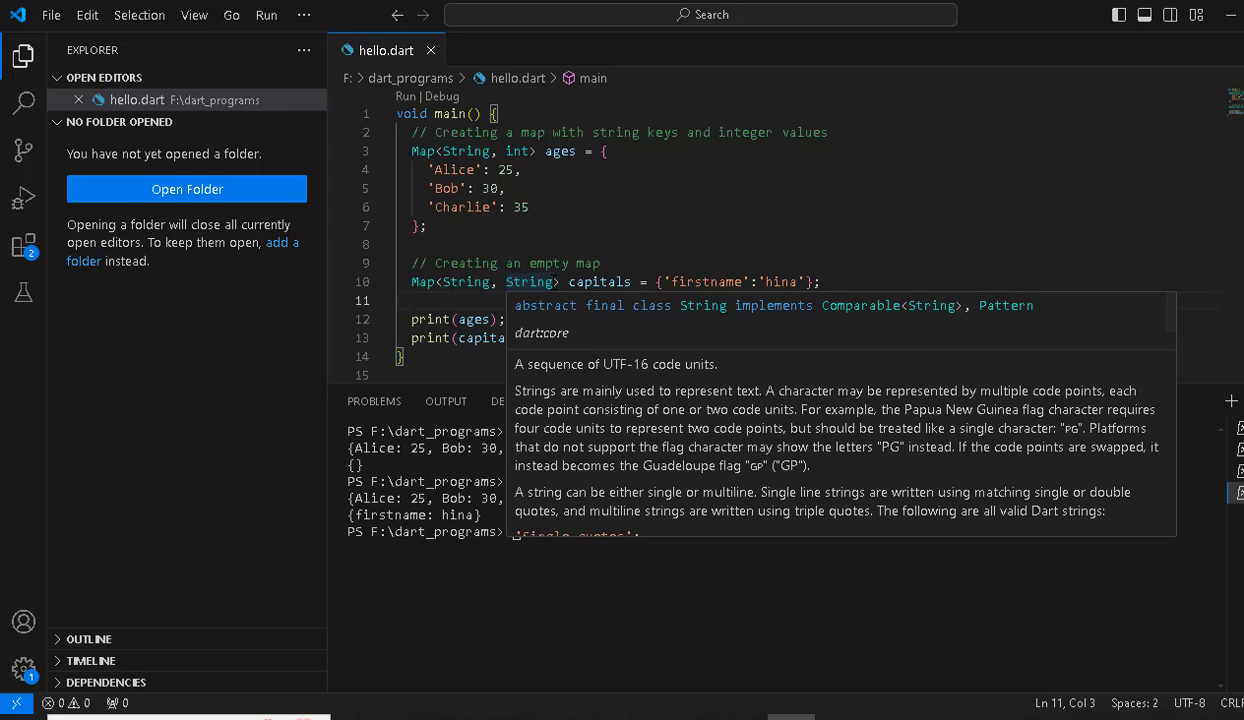
pyautogui.click(554, 282)
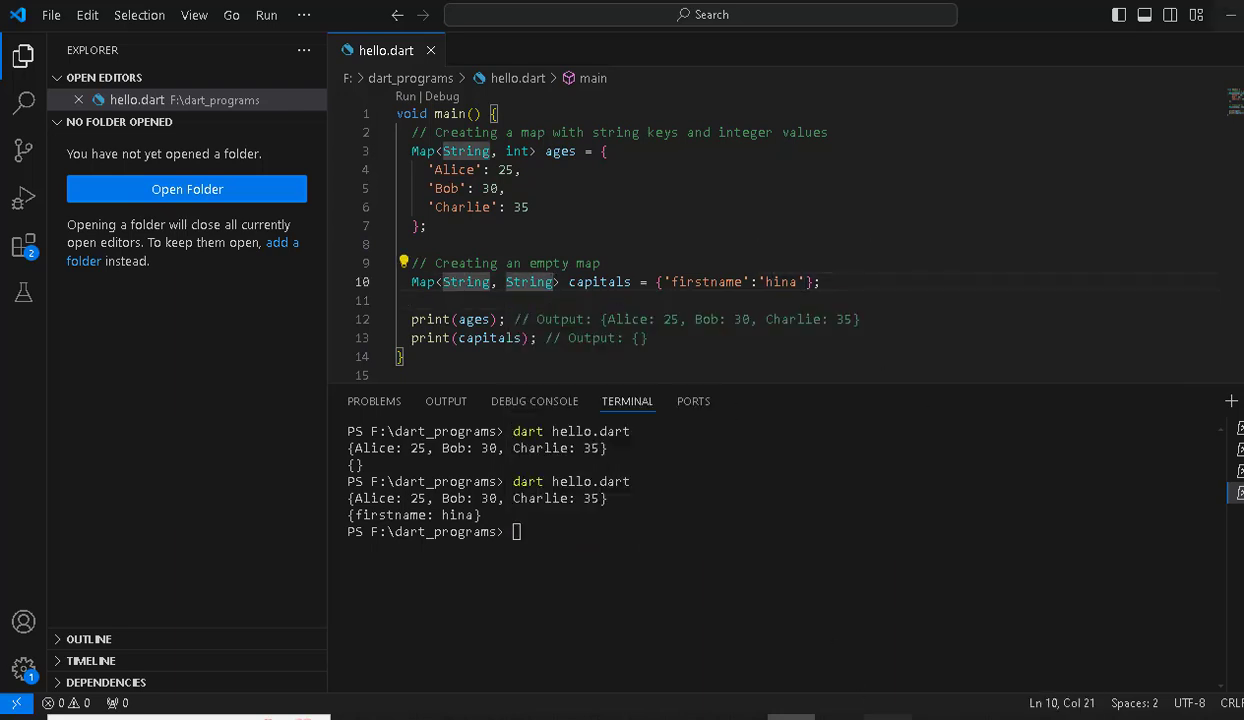
pyautogui.click(866, 716)
pyautogui.scroll(-1, 675, 420)
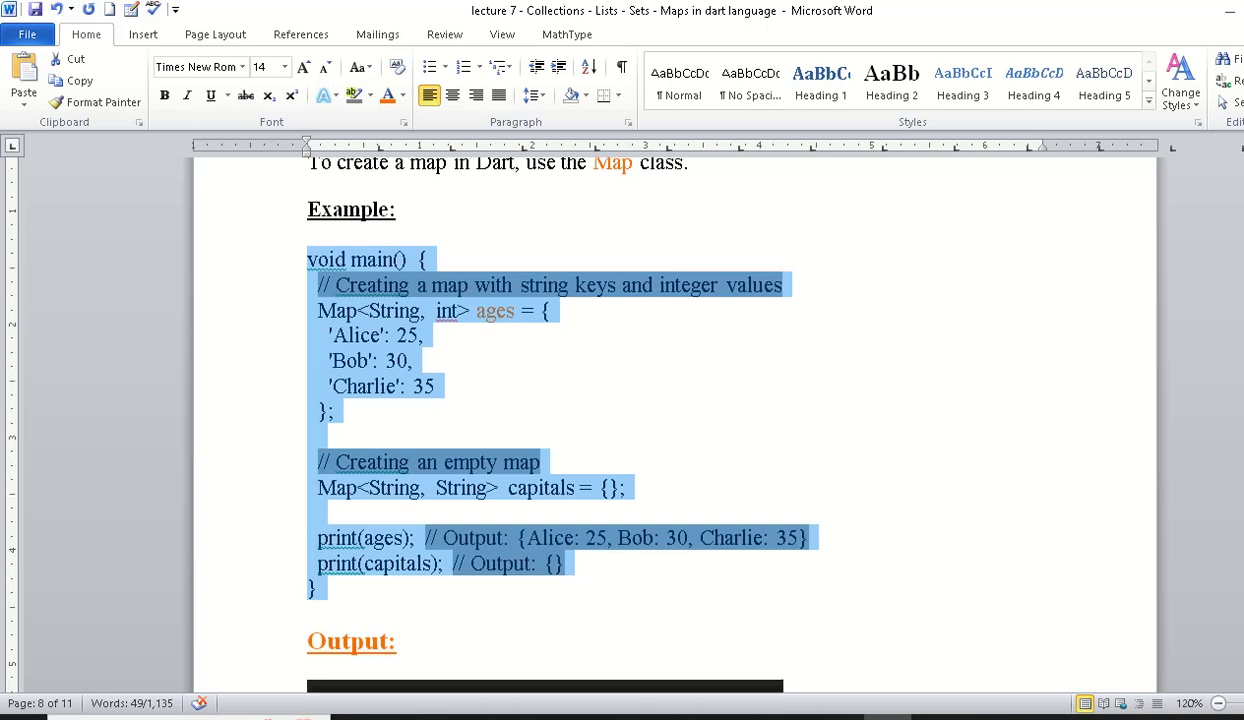
pyautogui.scroll(-2, 675, 420)
pyautogui.scroll(-2, 675, 420)
pyautogui.scroll(-2, 675, 420)
pyautogui.scroll(-2, 733, 336)
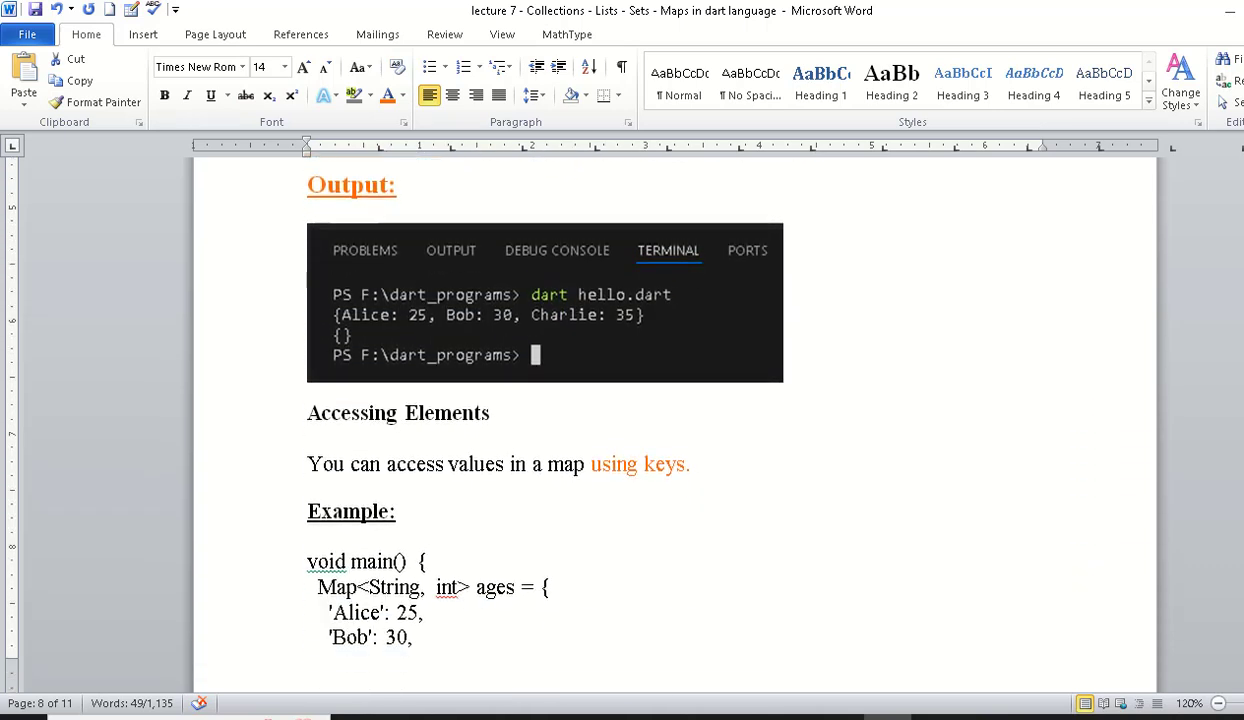
pyautogui.scroll(-2, 733, 336)
pyautogui.scroll(-2, 733, 336)
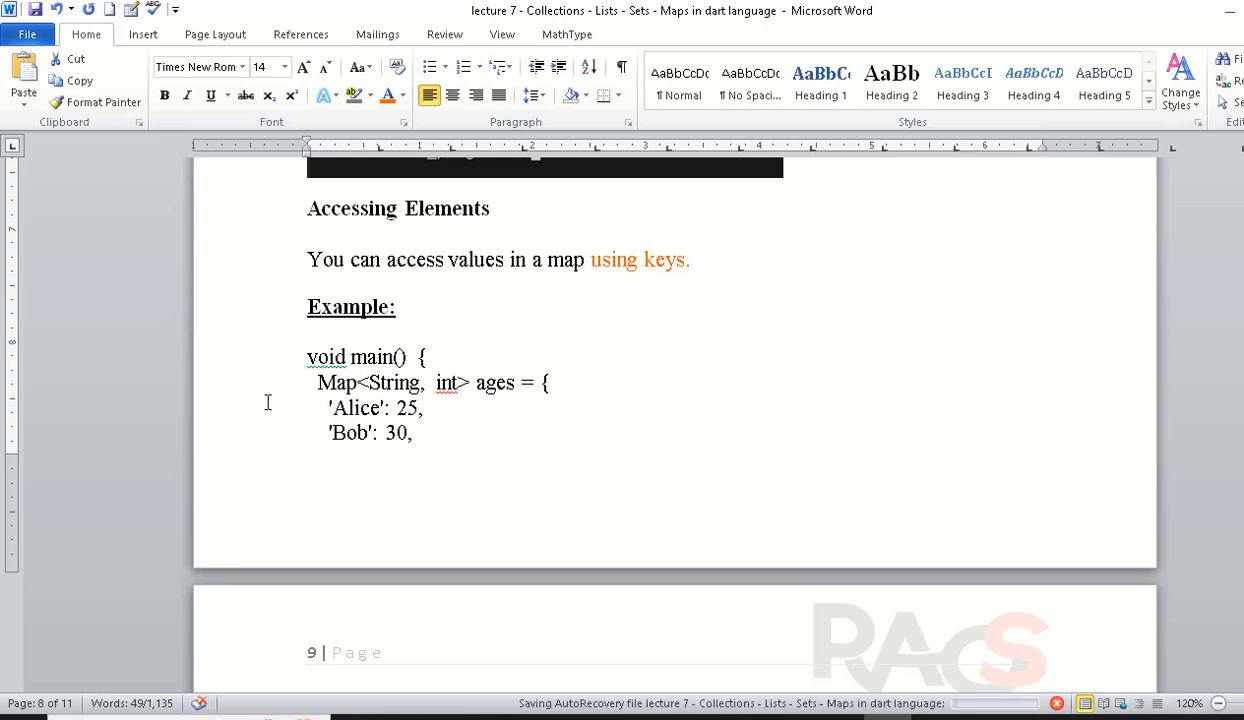
pyautogui.scroll(-1, 675, 400)
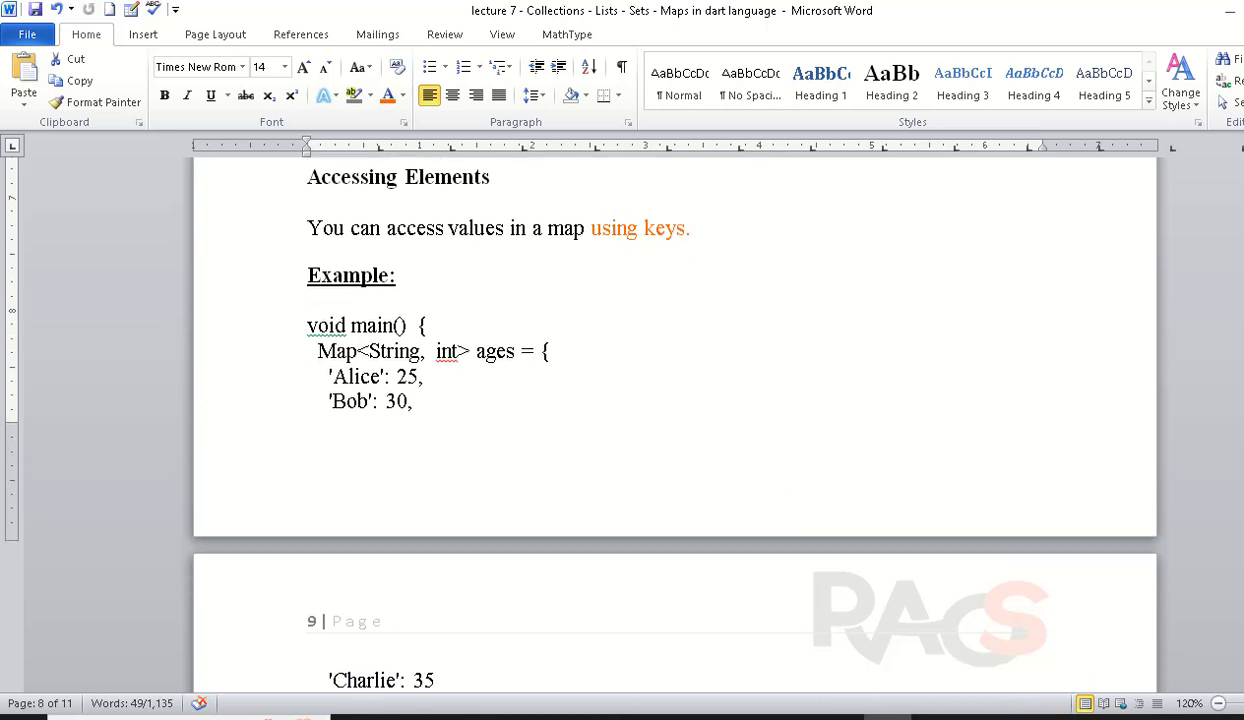
pyautogui.scroll(-1, 253, 473)
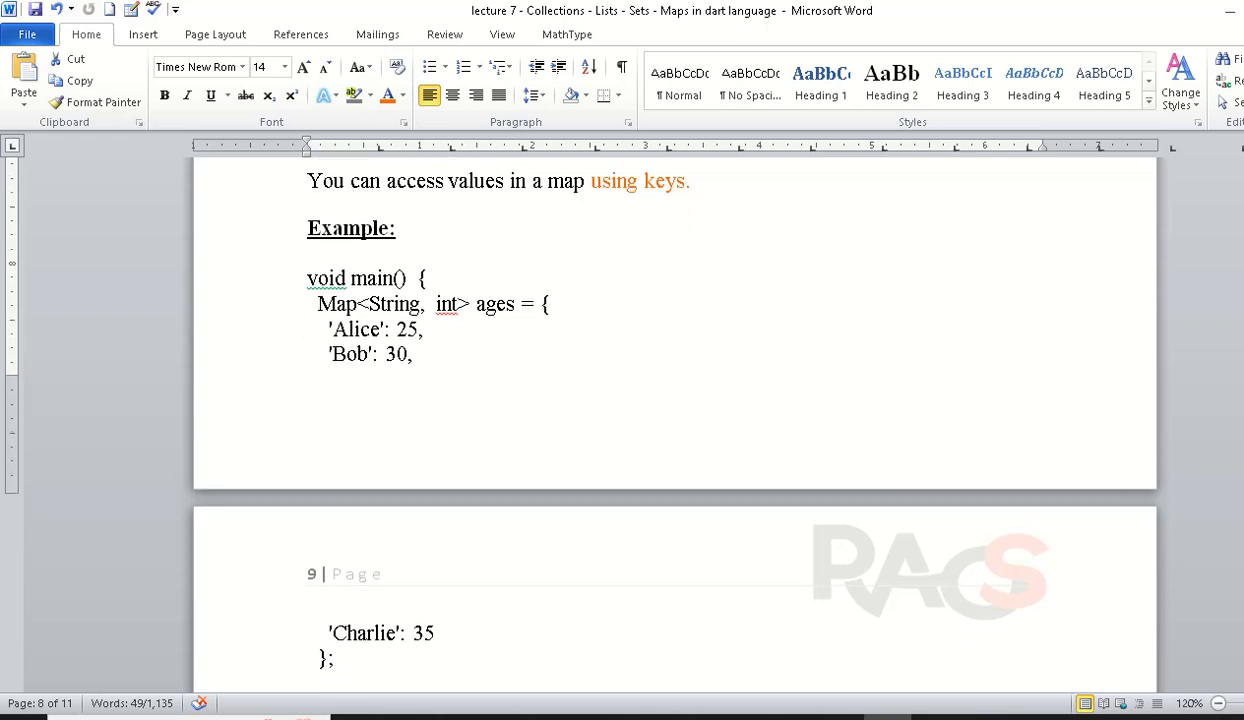
pyautogui.scroll(-4, 253, 473)
pyautogui.scroll(-3, 253, 473)
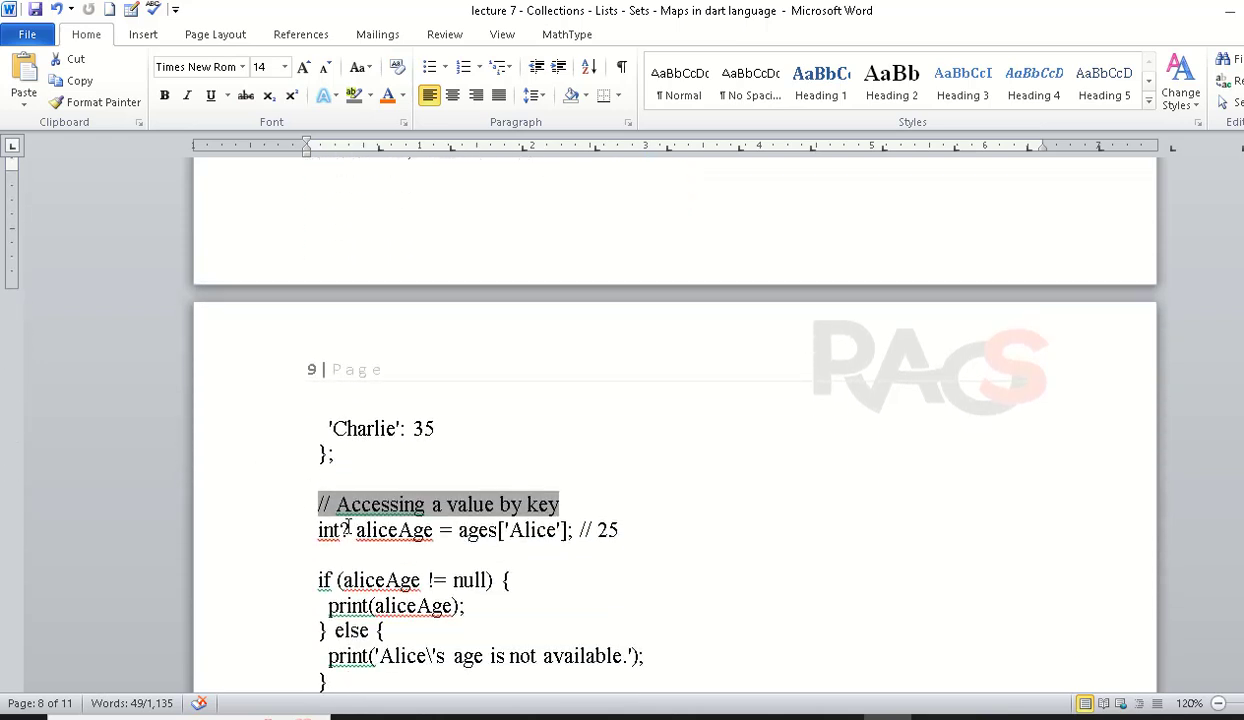
pyautogui.moveTo(347, 527); pyautogui.dragTo(333, 530)
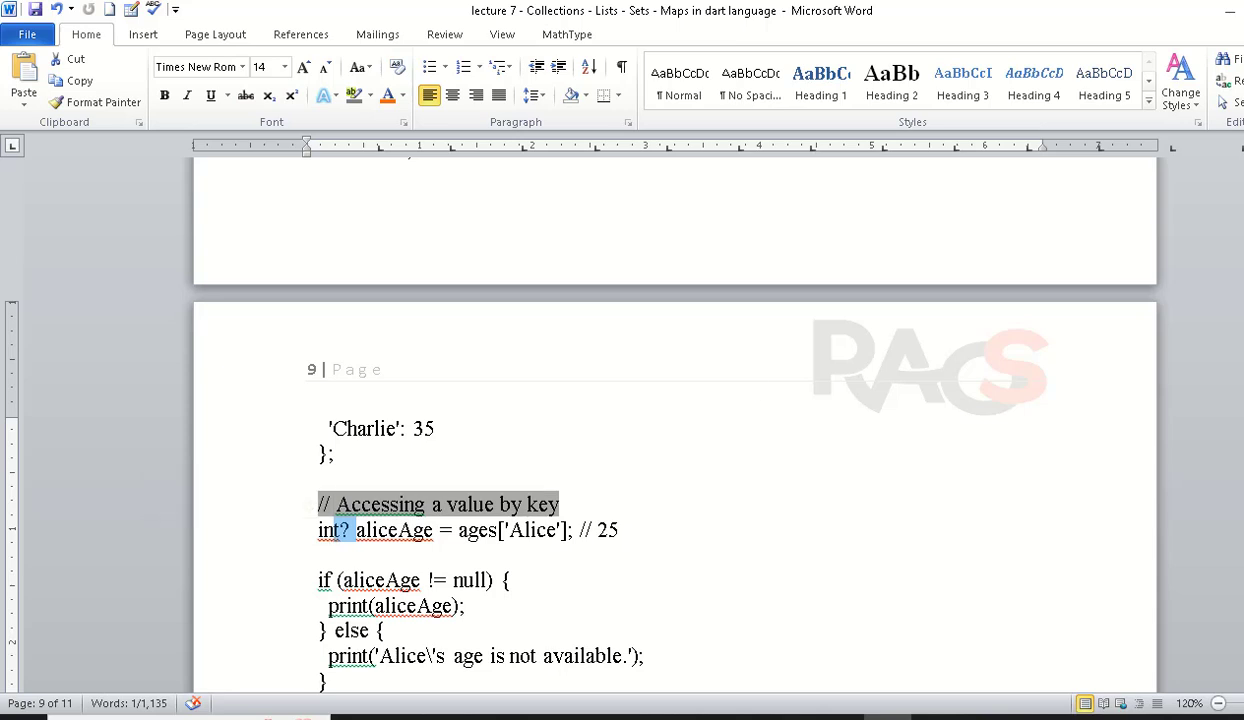
pyautogui.scroll(3, 621, 507)
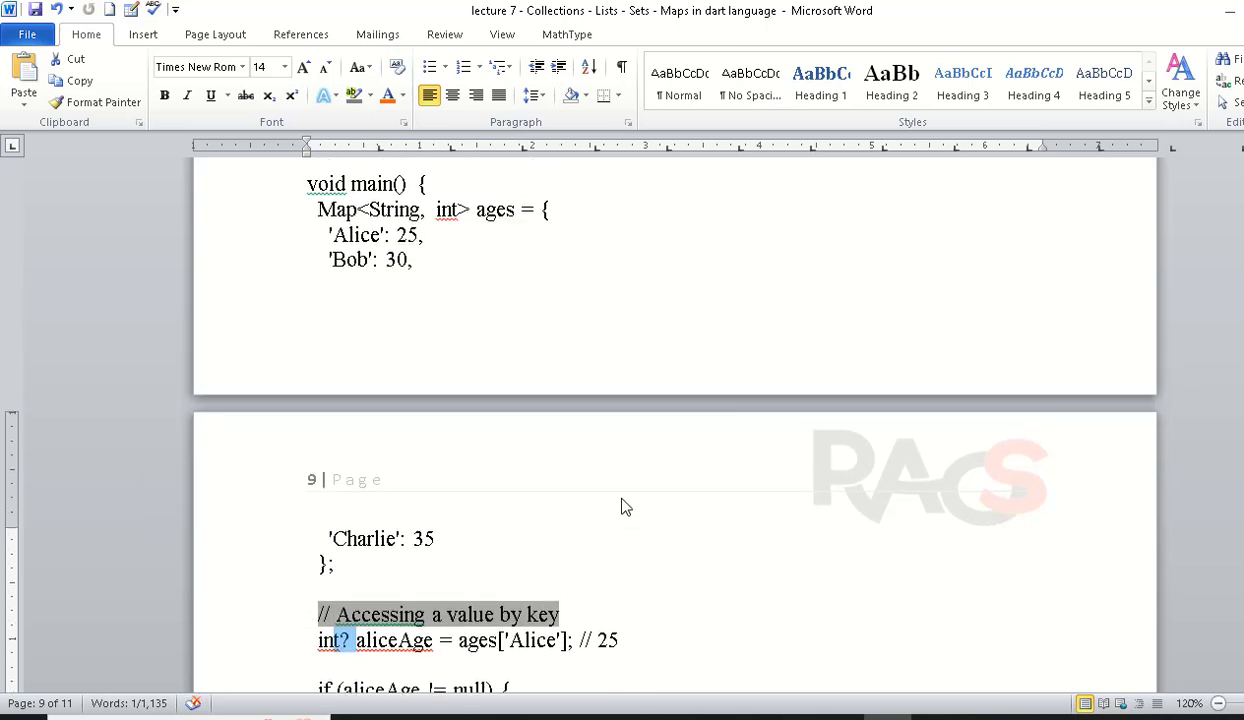
pyautogui.click(348, 640)
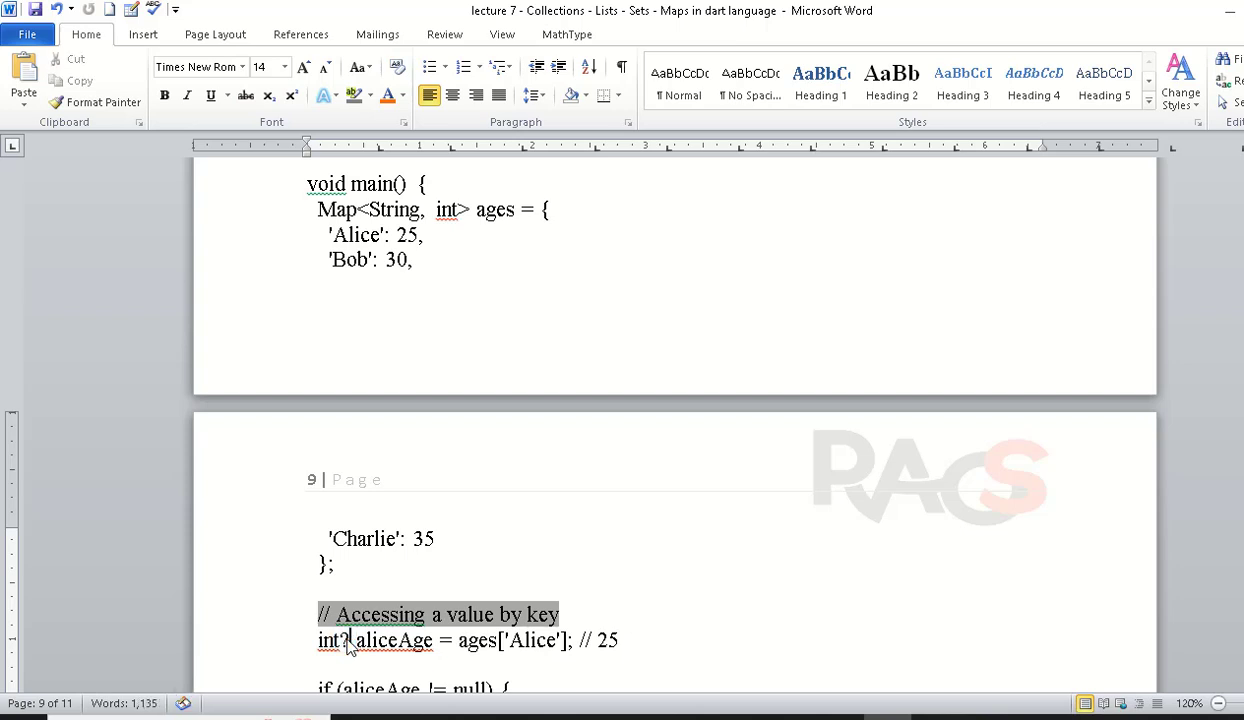
pyautogui.moveTo(365, 640); pyautogui.dragTo(427, 640)
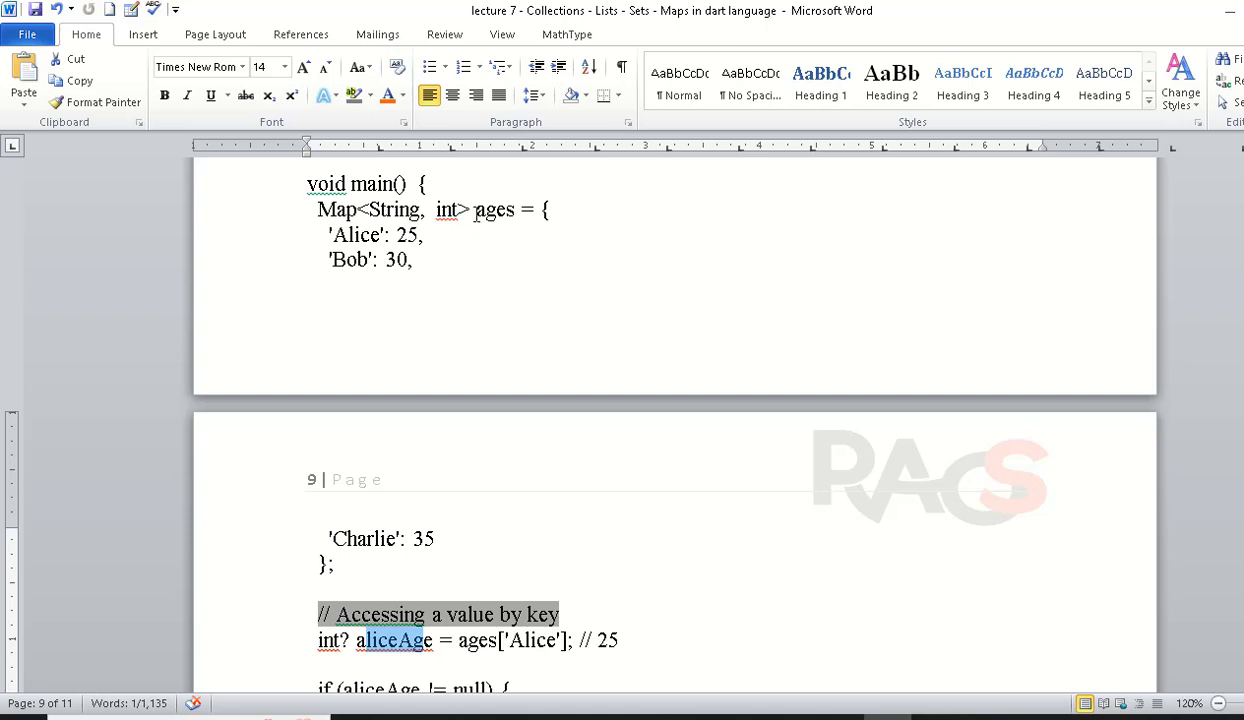
pyautogui.moveTo(476, 210); pyautogui.dragTo(505, 210)
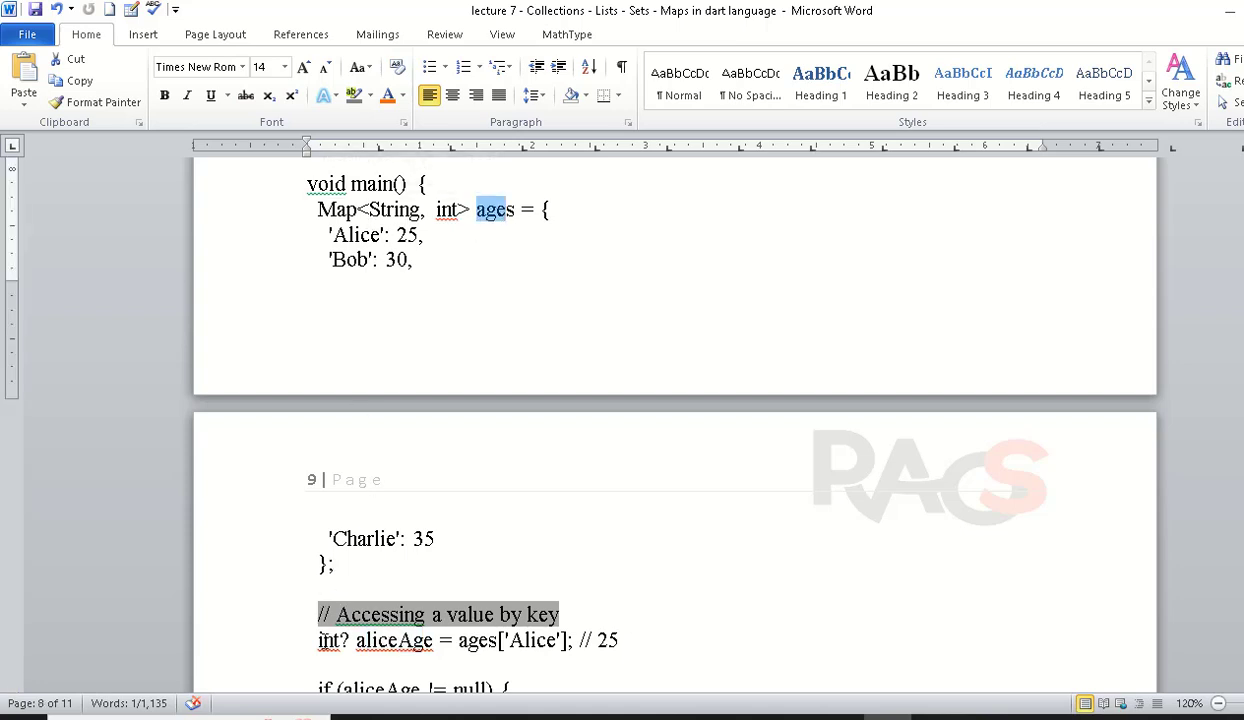
pyautogui.click(340, 640)
pyautogui.hotkey('shift', 'End')
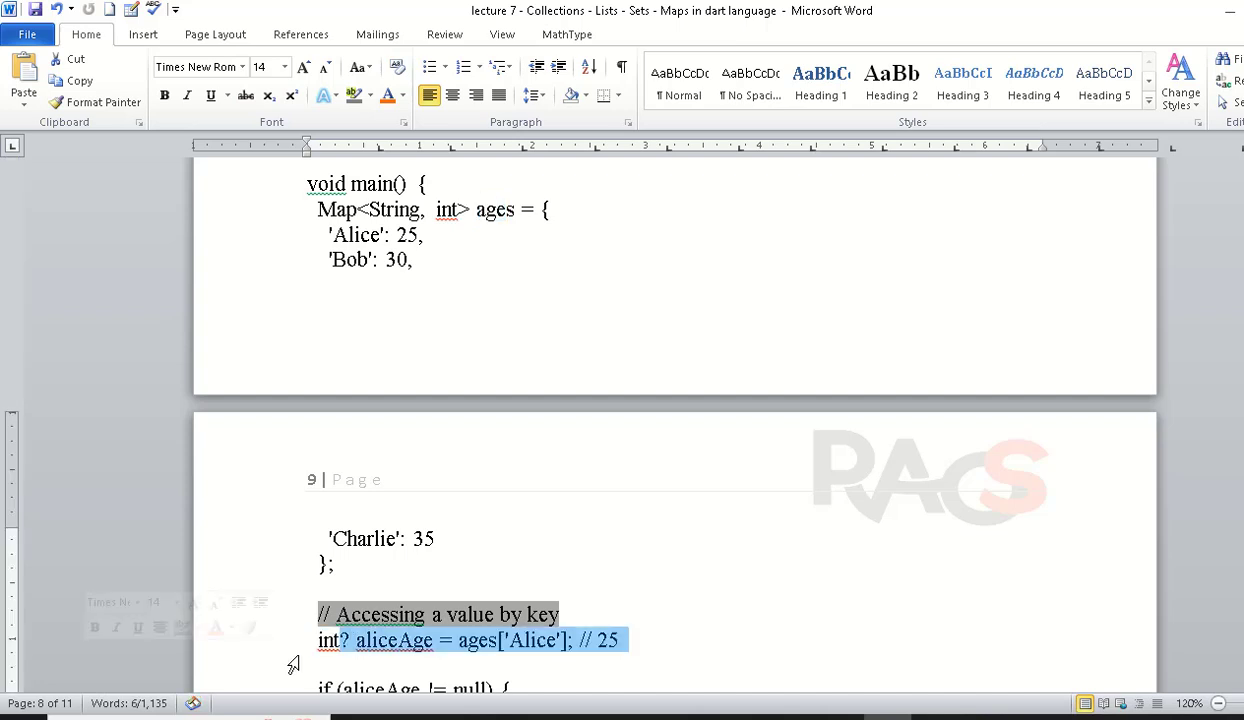
pyautogui.click(293, 665)
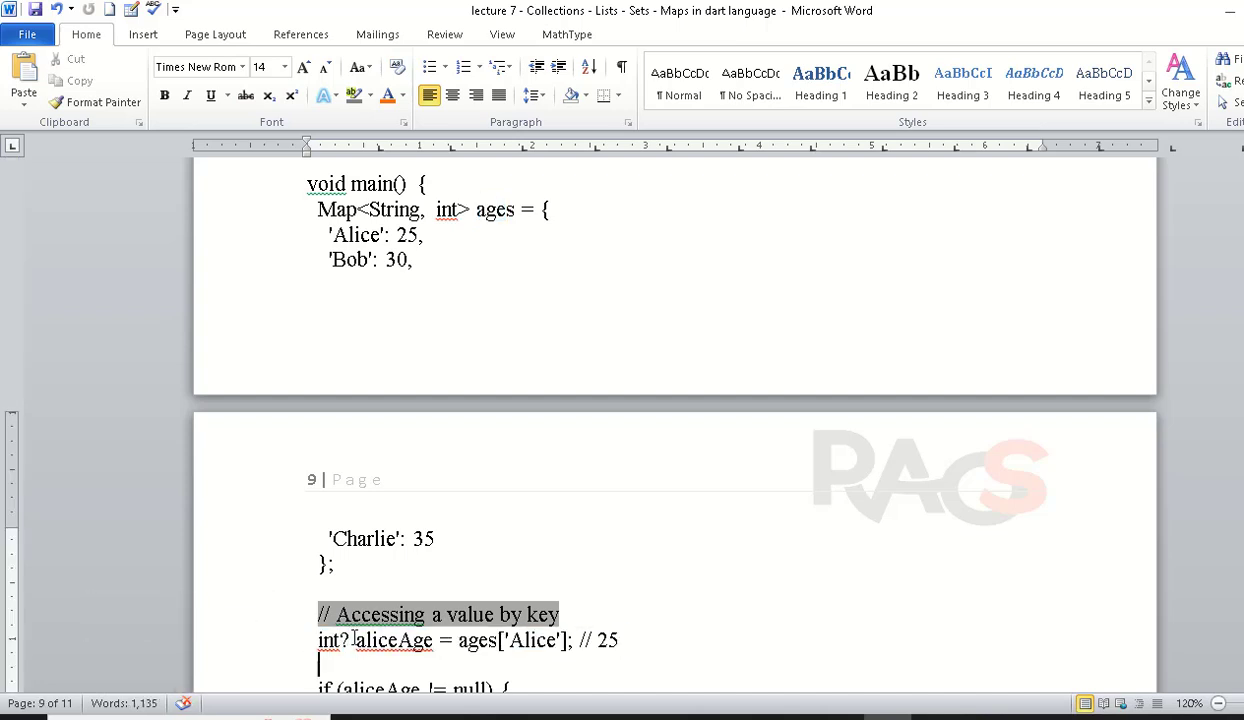
pyautogui.moveTo(355, 640)
pyautogui.mouseDown()
pyautogui.moveTo(428, 640)
pyautogui.moveTo(357, 638)
pyautogui.mouseUp()
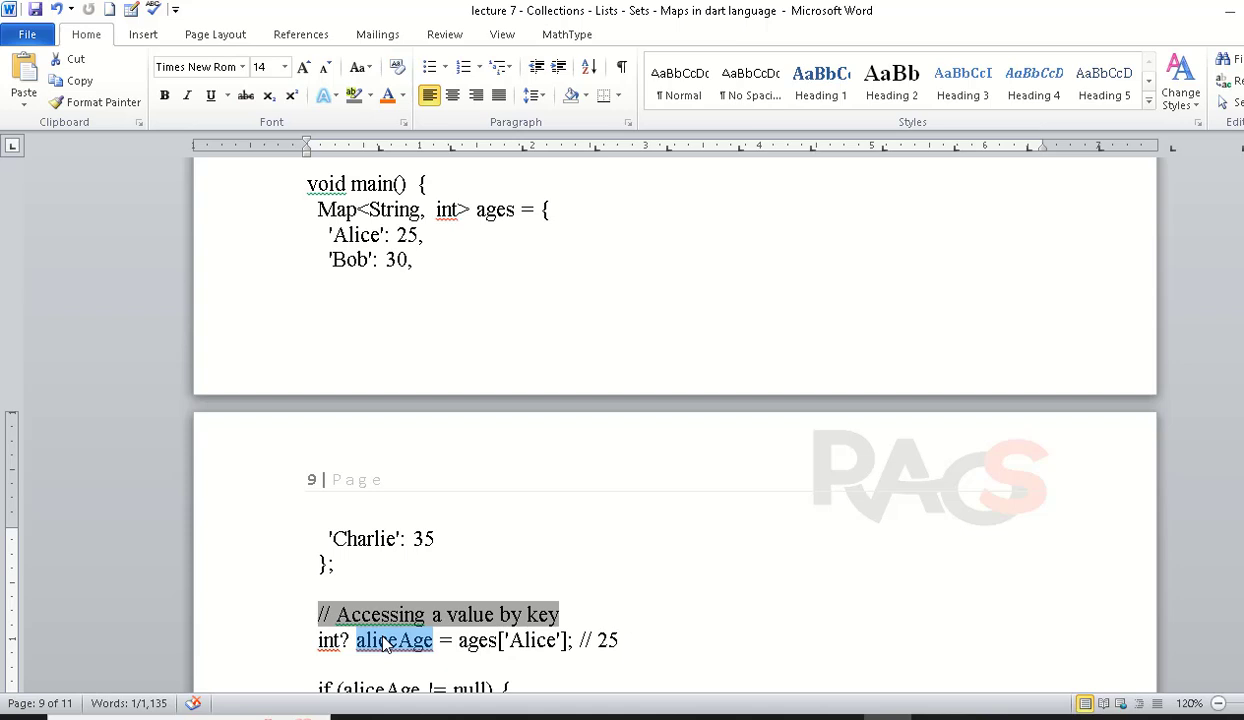
pyautogui.moveTo(458, 640); pyautogui.dragTo(497, 642)
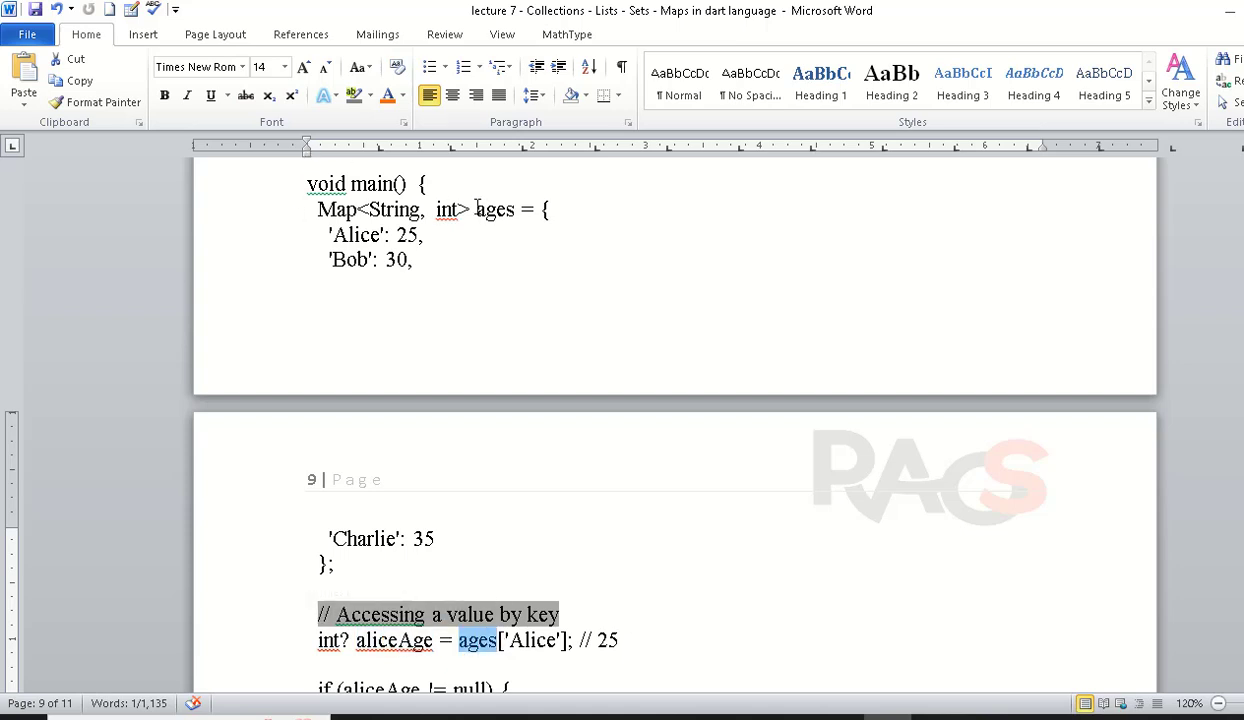
pyautogui.moveTo(476, 208); pyautogui.dragTo(515, 209)
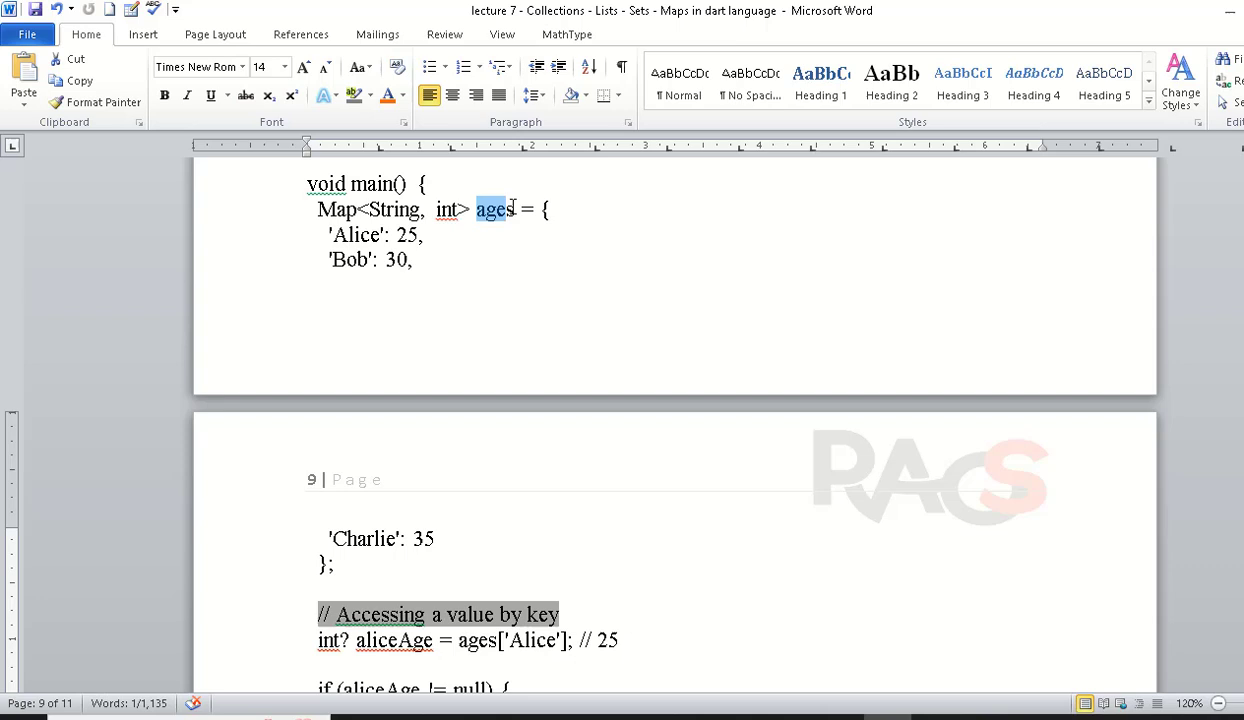
# Step: Colour the declared ages and the ages[ on the aliceAge line orange
pyautogui.click(390, 96)
pyautogui.click(459, 640)
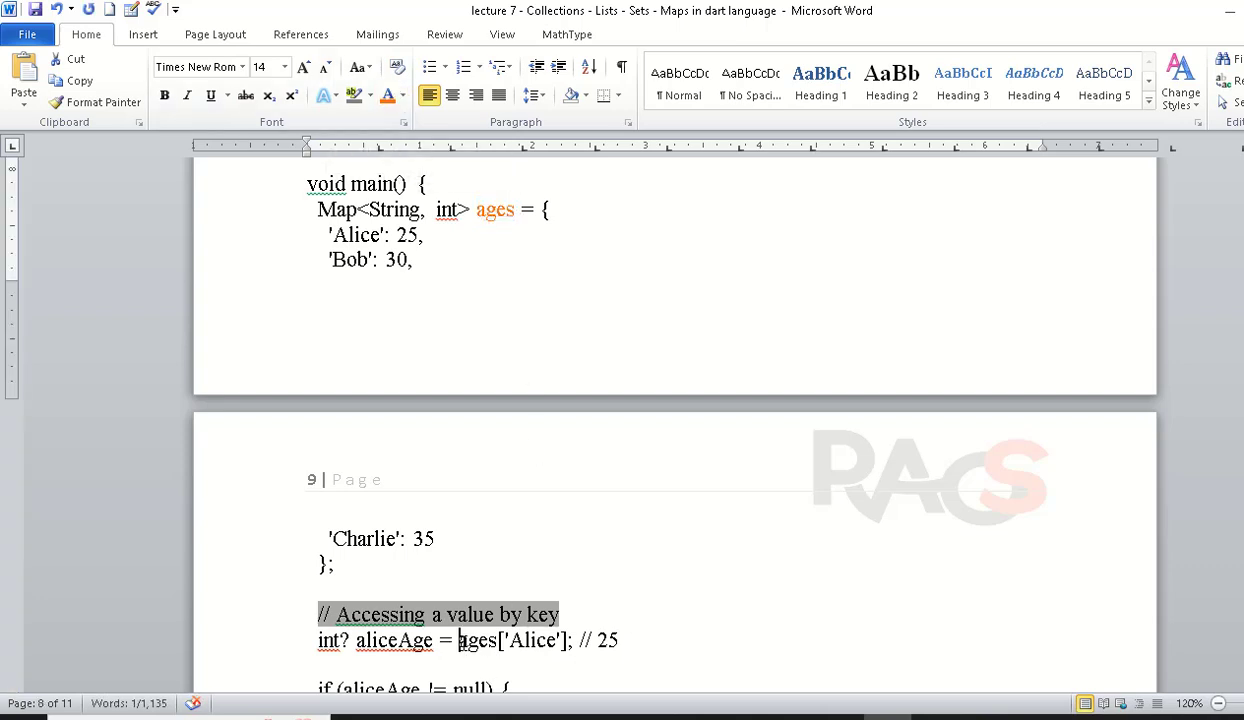
pyautogui.moveTo(459, 640); pyautogui.dragTo(505, 641)
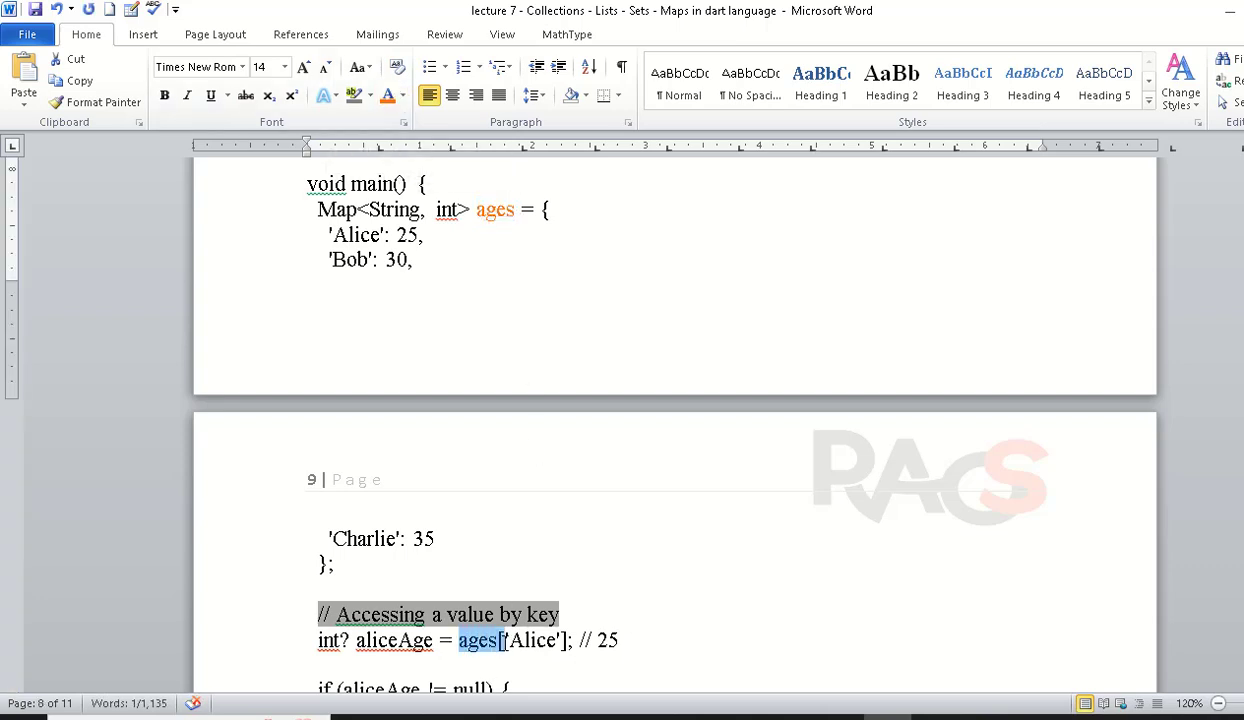
pyautogui.click(388, 96)
# Step: Point out the key 'Alice' in the map and lookup, and its value 25
pyautogui.moveTo(329, 234); pyautogui.dragTo(389, 235)
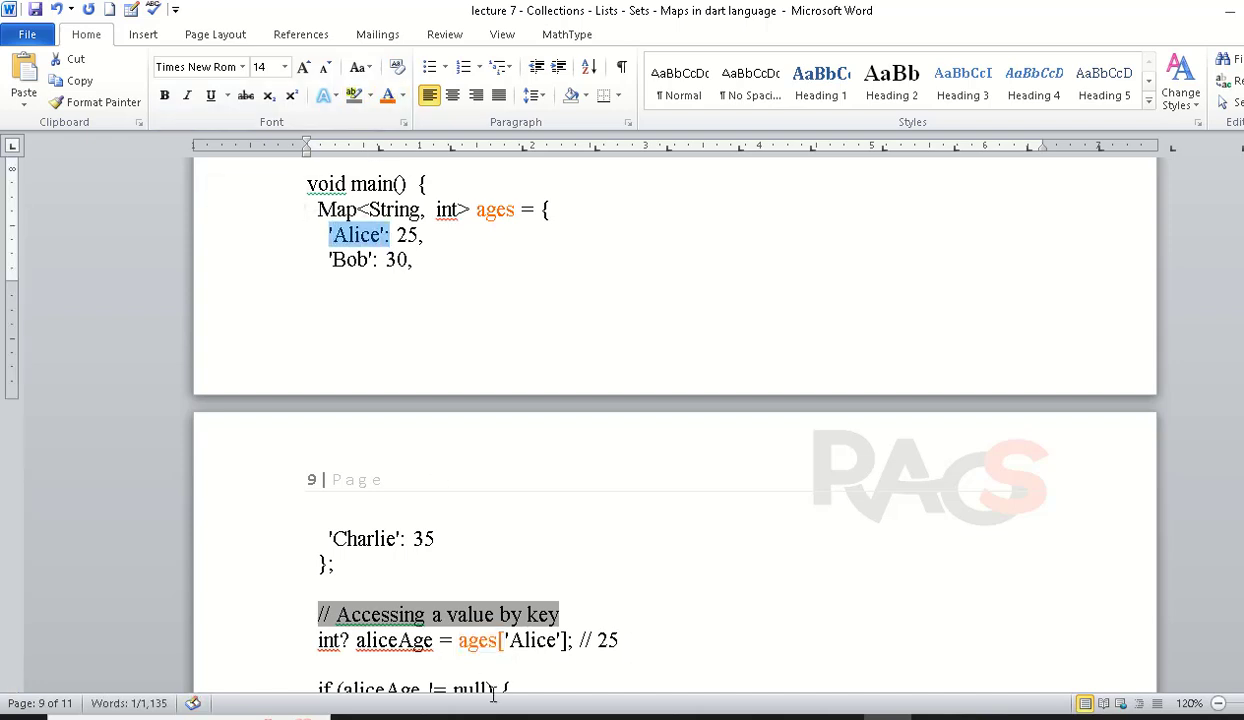
pyautogui.moveTo(509, 640); pyautogui.dragTo(557, 641)
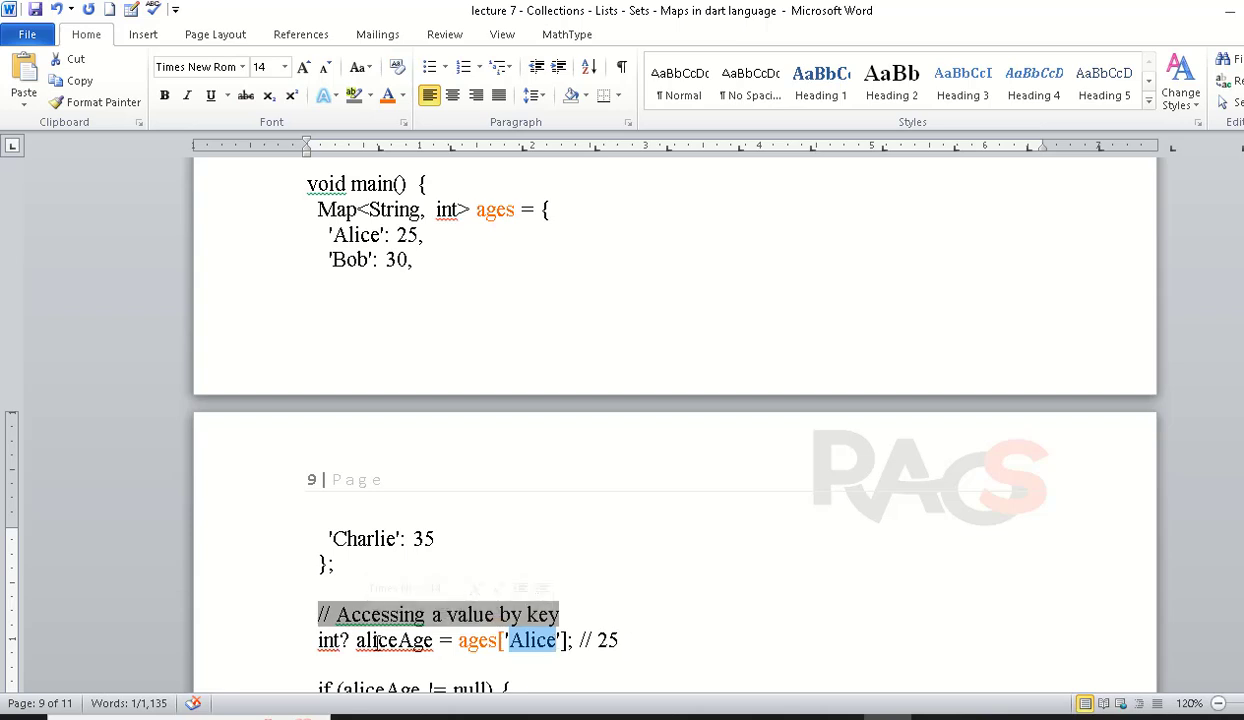
pyautogui.moveTo(397, 234); pyautogui.dragTo(425, 234)
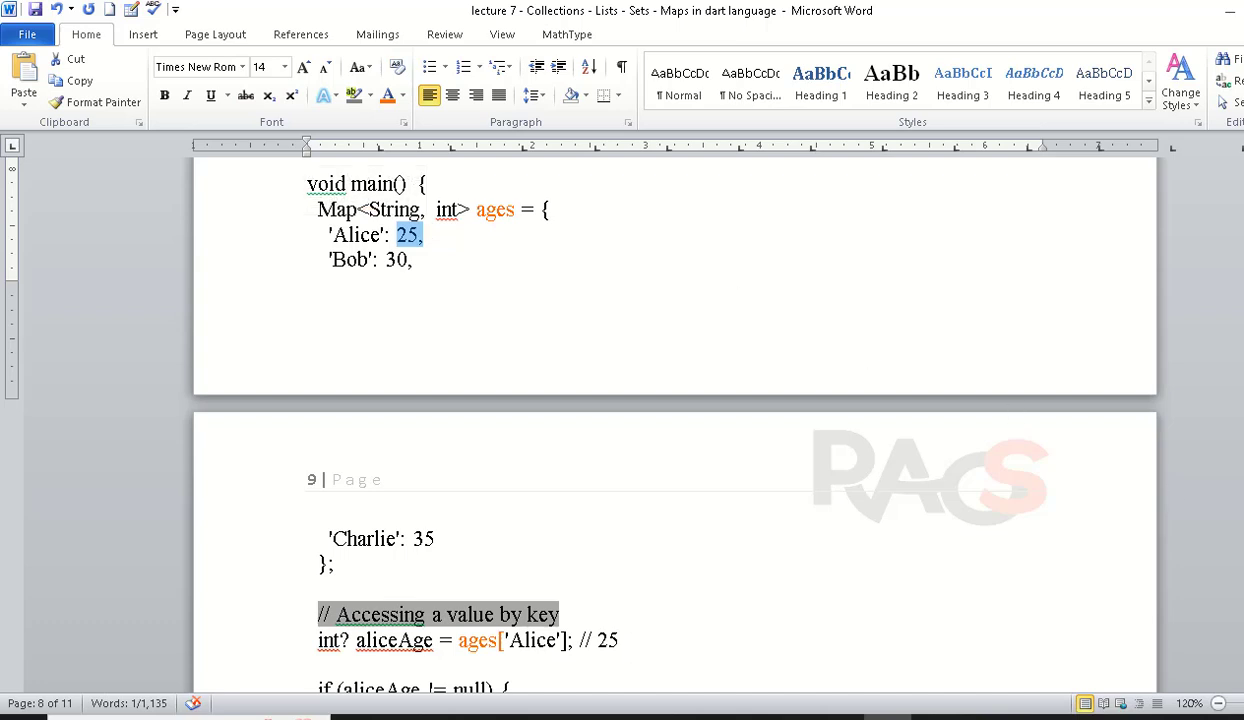
pyautogui.scroll(-3, 380, 515)
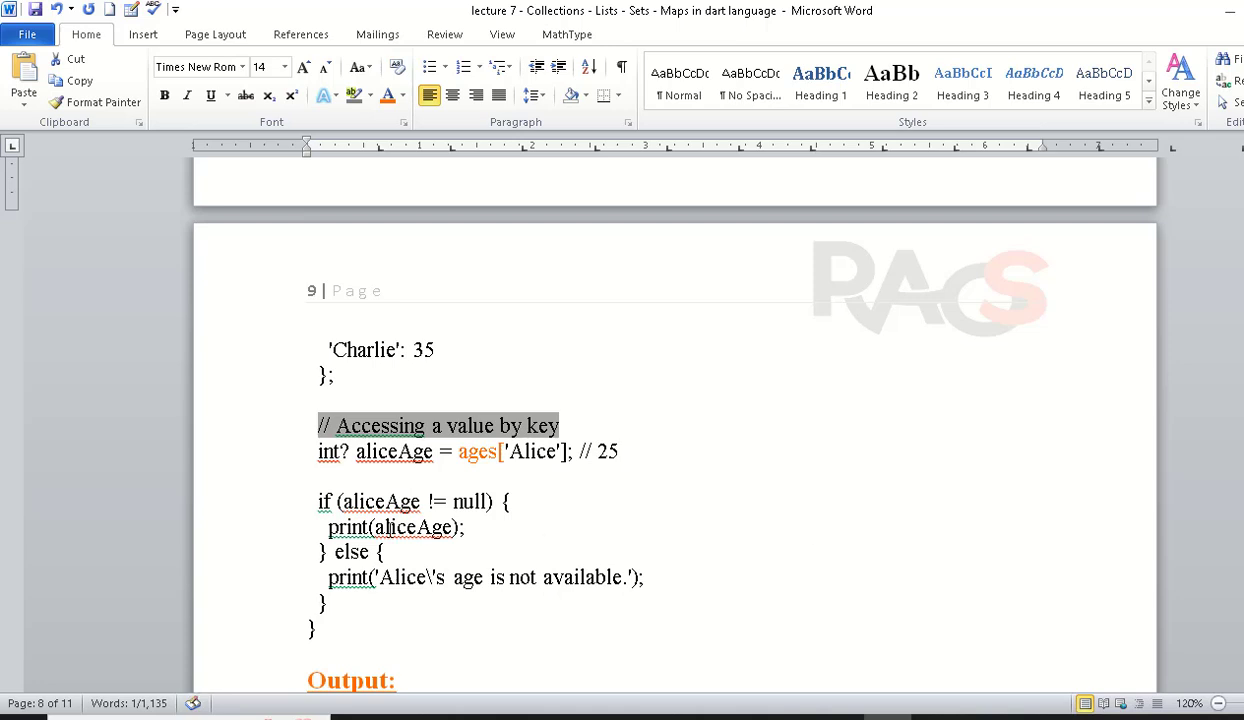
# Step: Point out aliceAge and the not-available message, then select the example from closing brace to void main()
pyautogui.click(426, 501)
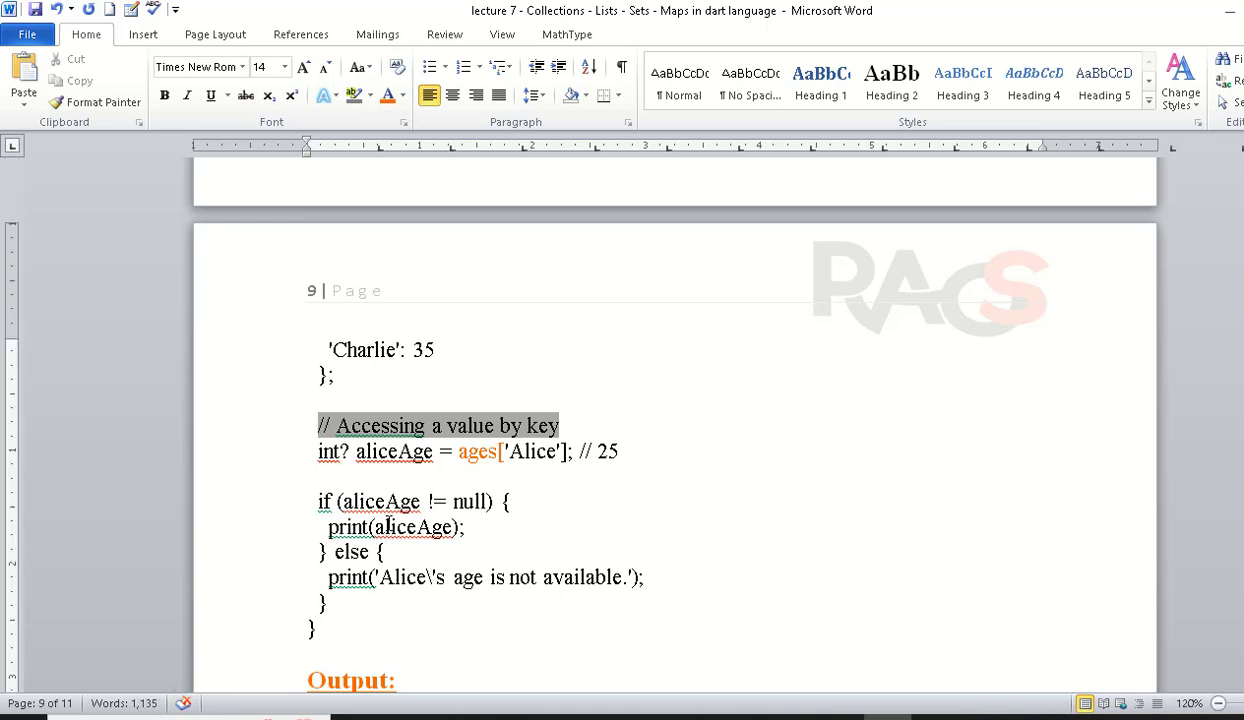
pyautogui.moveTo(386, 527); pyautogui.dragTo(452, 527)
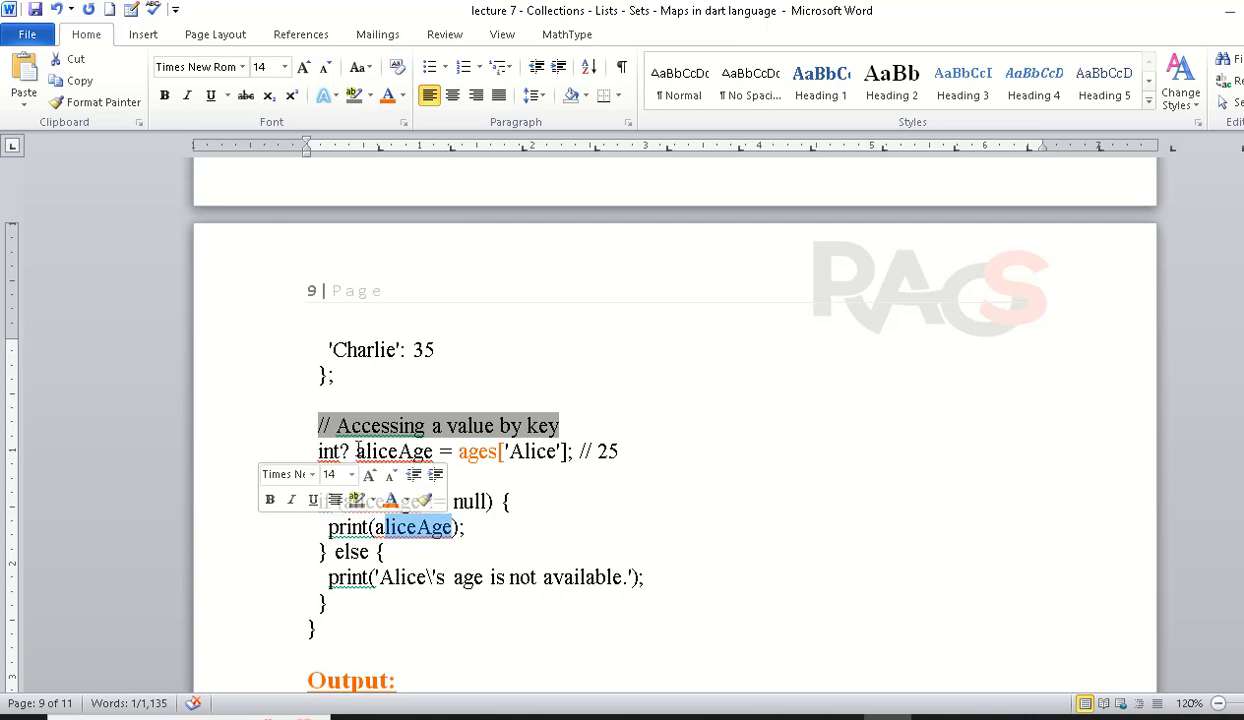
pyautogui.moveTo(357, 451); pyautogui.dragTo(433, 451)
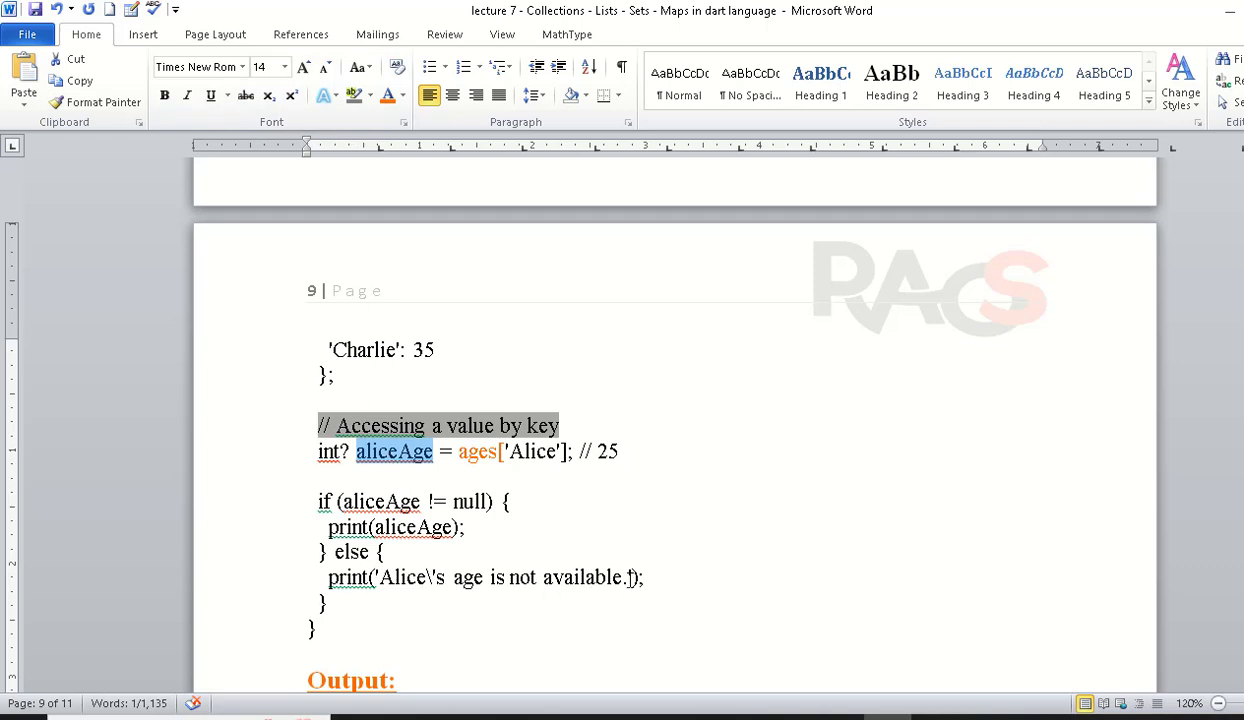
pyautogui.moveTo(627, 578); pyautogui.dragTo(453, 578)
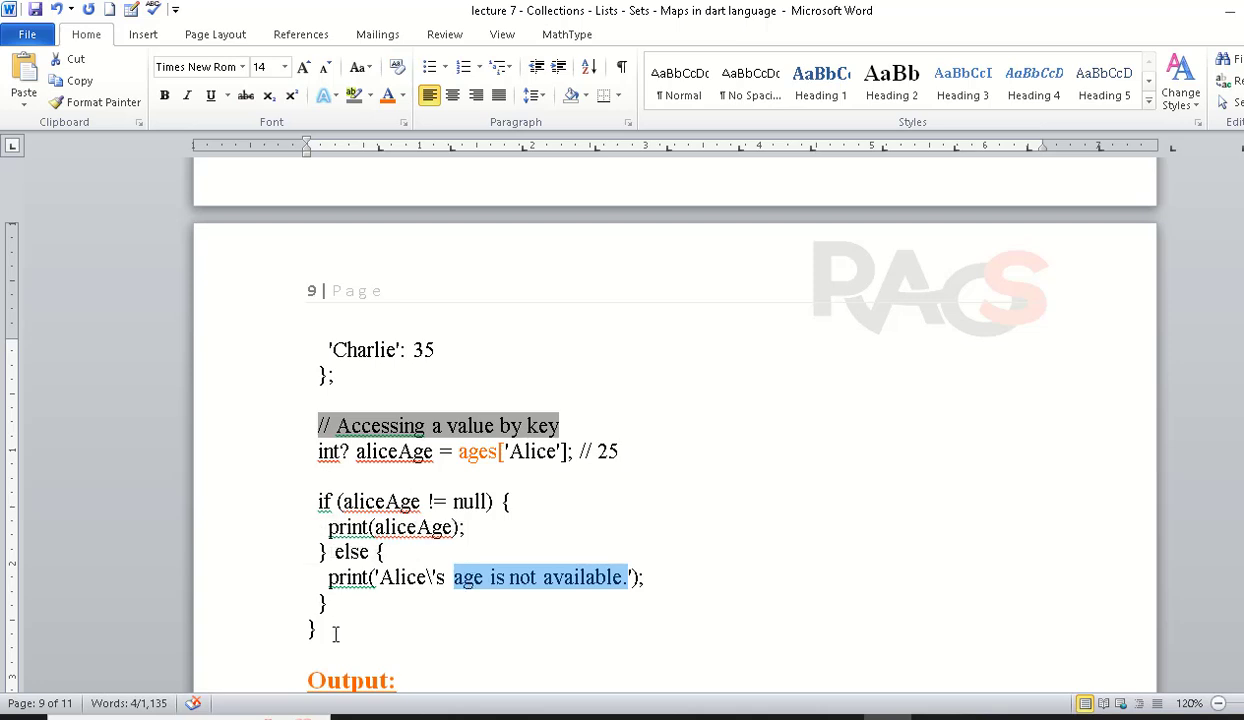
pyautogui.moveTo(335, 634)
pyautogui.mouseDown()
pyautogui.moveTo(315, 177)
pyautogui.moveTo(318, 297)
pyautogui.mouseUp()
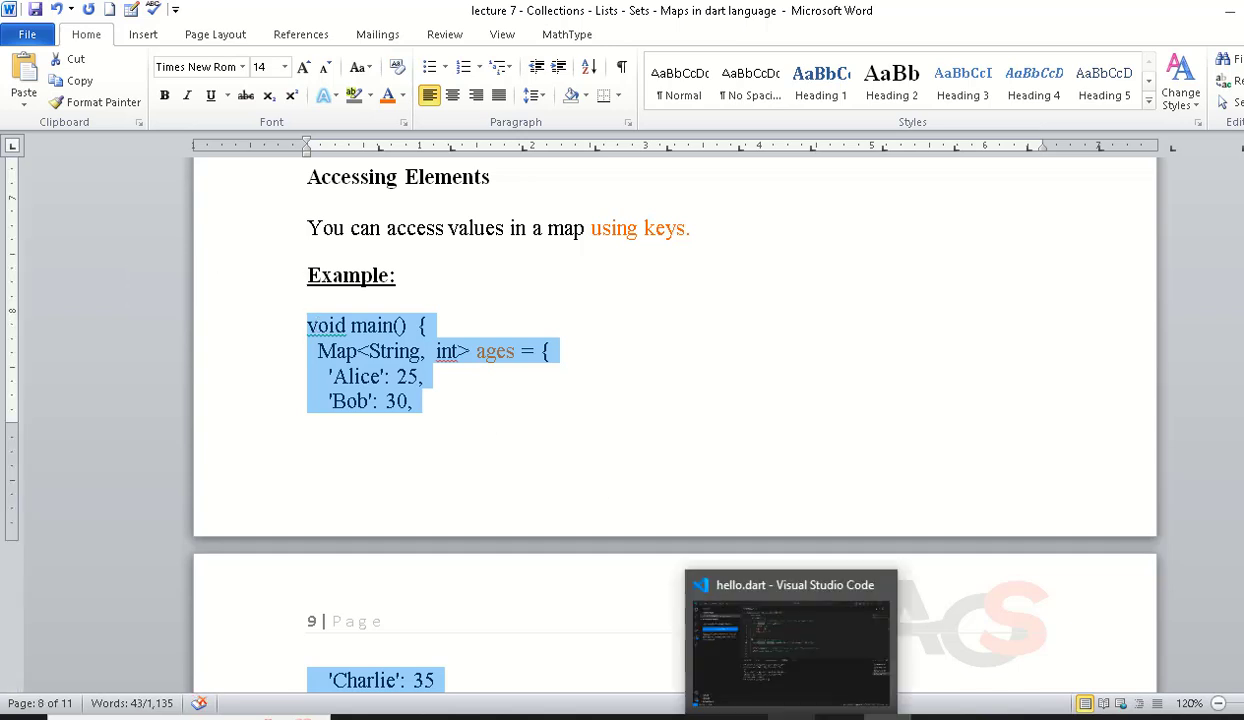
# Step: Replace all code in hello.dart with the pasted aliceAge lookup example and save
pyautogui.click(790, 714)
pyautogui.click(536, 307)
pyautogui.hotkey('ctrl', 'a')
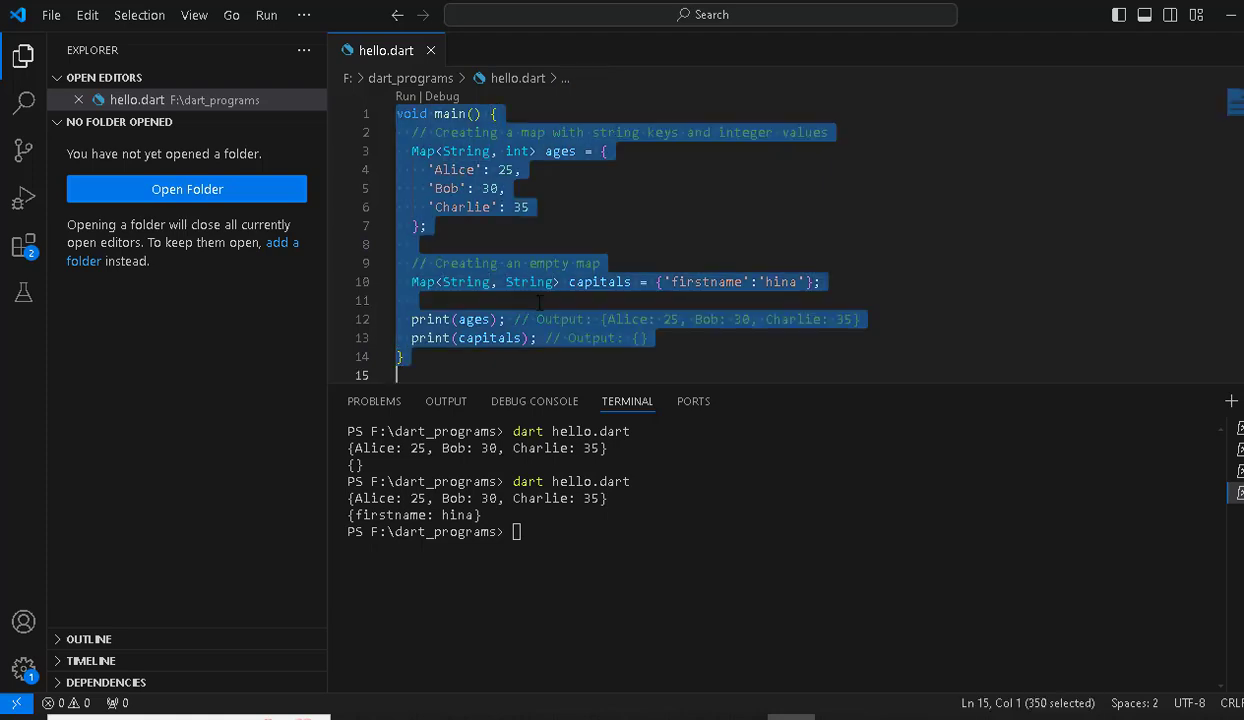
pyautogui.hotkey('ctrl', 'v')
pyautogui.hotkey('ctrl', 's')
# Step: Clear the terminal with cls and run dart hello.dart, printing 25
pyautogui.click(512, 536)
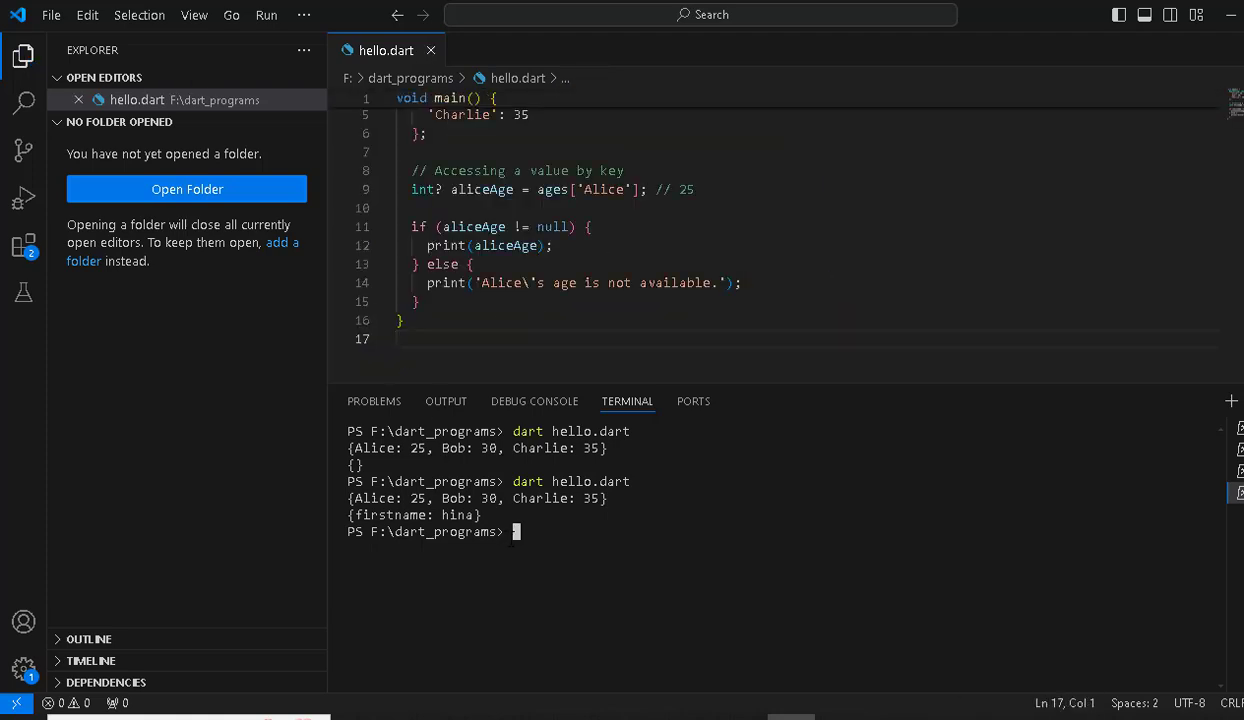
pyautogui.write('cls')
pyautogui.press('Return')
pyautogui.write('dart h')
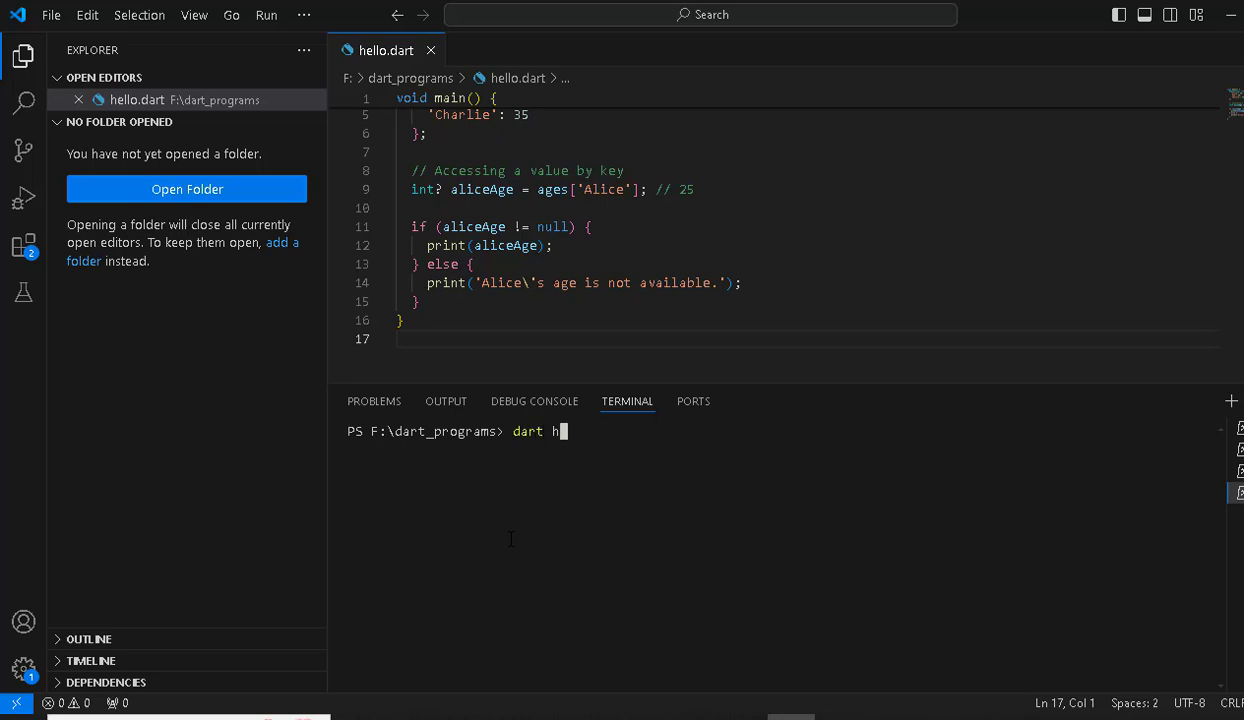
pyautogui.write('ello.dart')
pyautogui.press('Return')
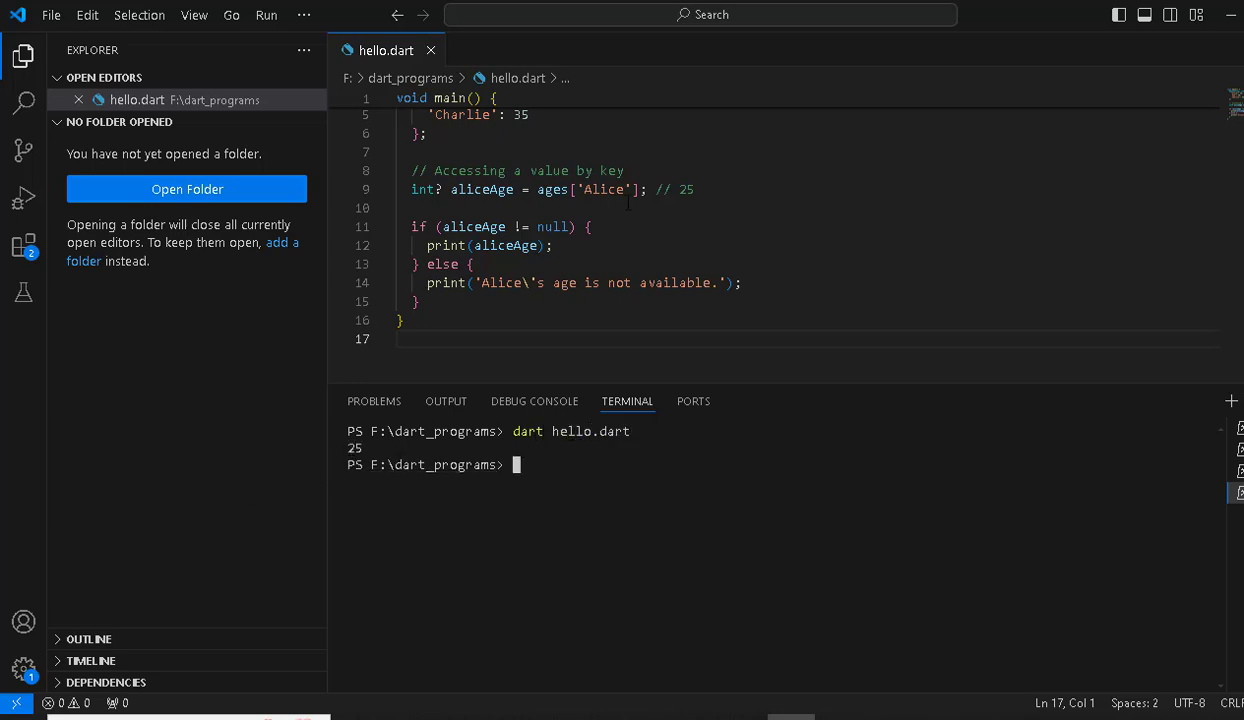
pyautogui.moveTo(505, 245)
pyautogui.scroll(2, 700, 240)
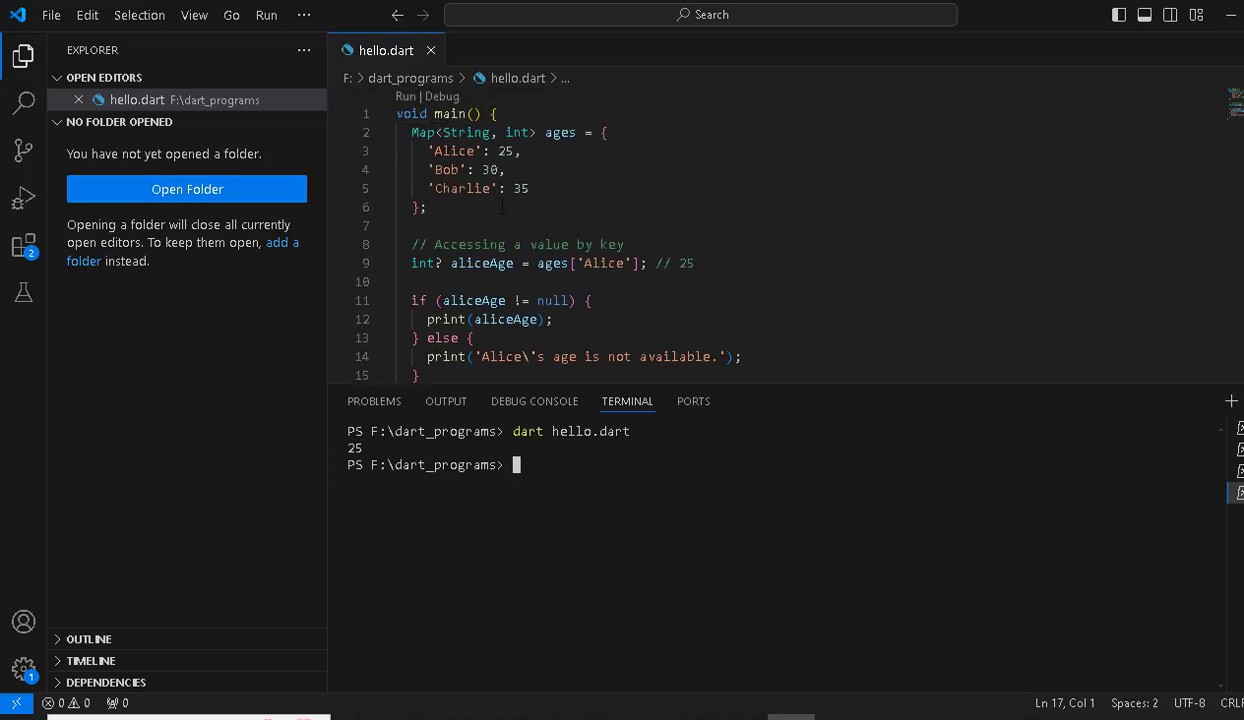
pyautogui.moveTo(612, 263)
# Step: Replace the lookup key Alice with a key missing from the map and save hello.dart
pyautogui.click(627, 263)
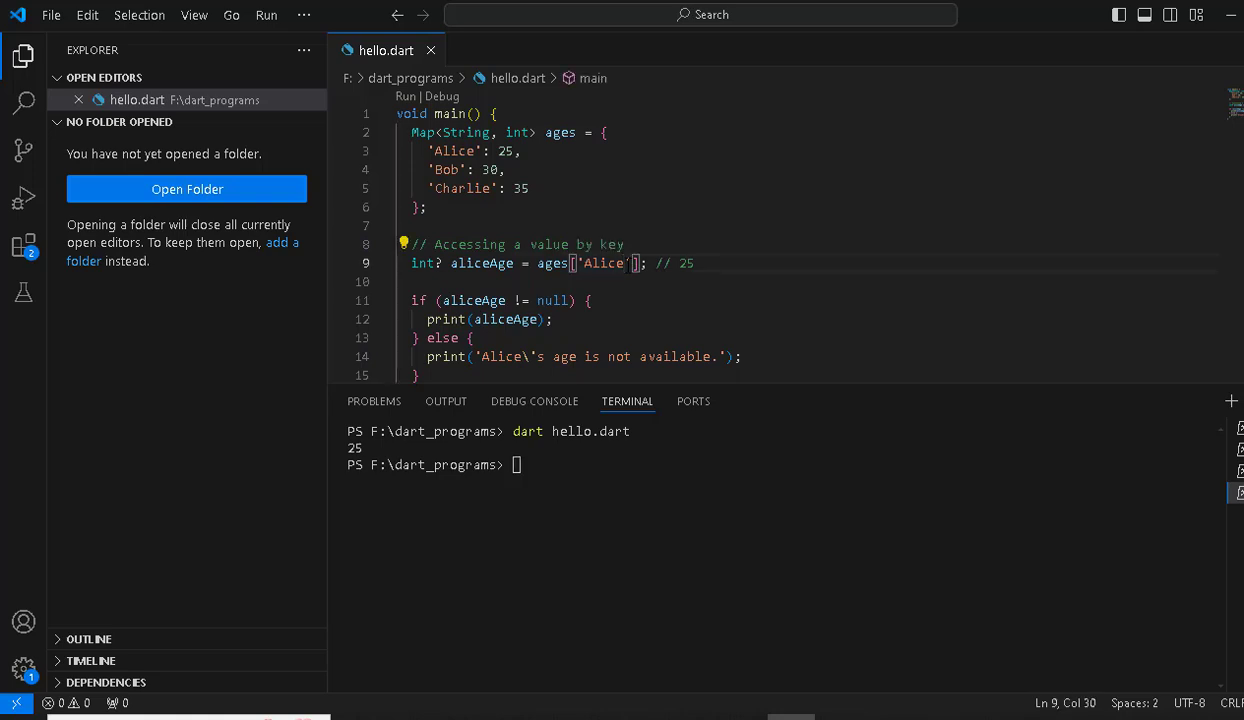
pyautogui.press('BackSpace')
pyautogui.press('BackSpace')
pyautogui.press('BackSpace')
pyautogui.press('BackSpace')
pyautogui.press('BackSpace')
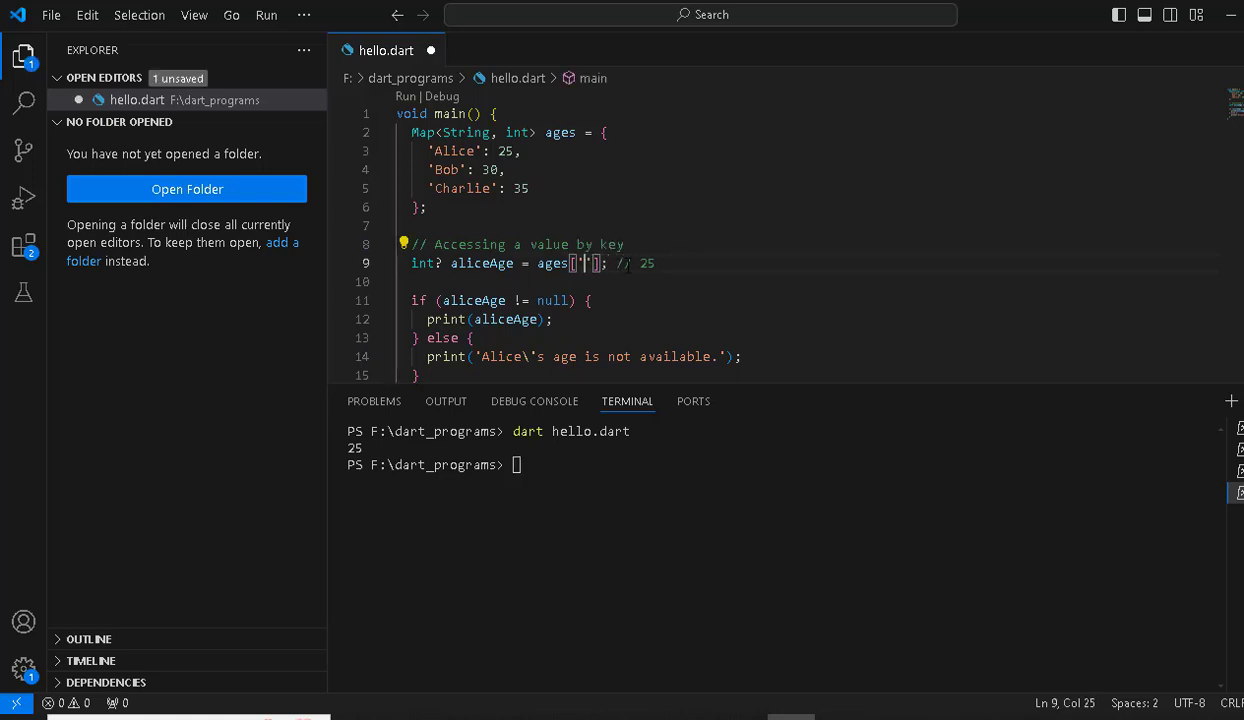
pyautogui.write('hina')
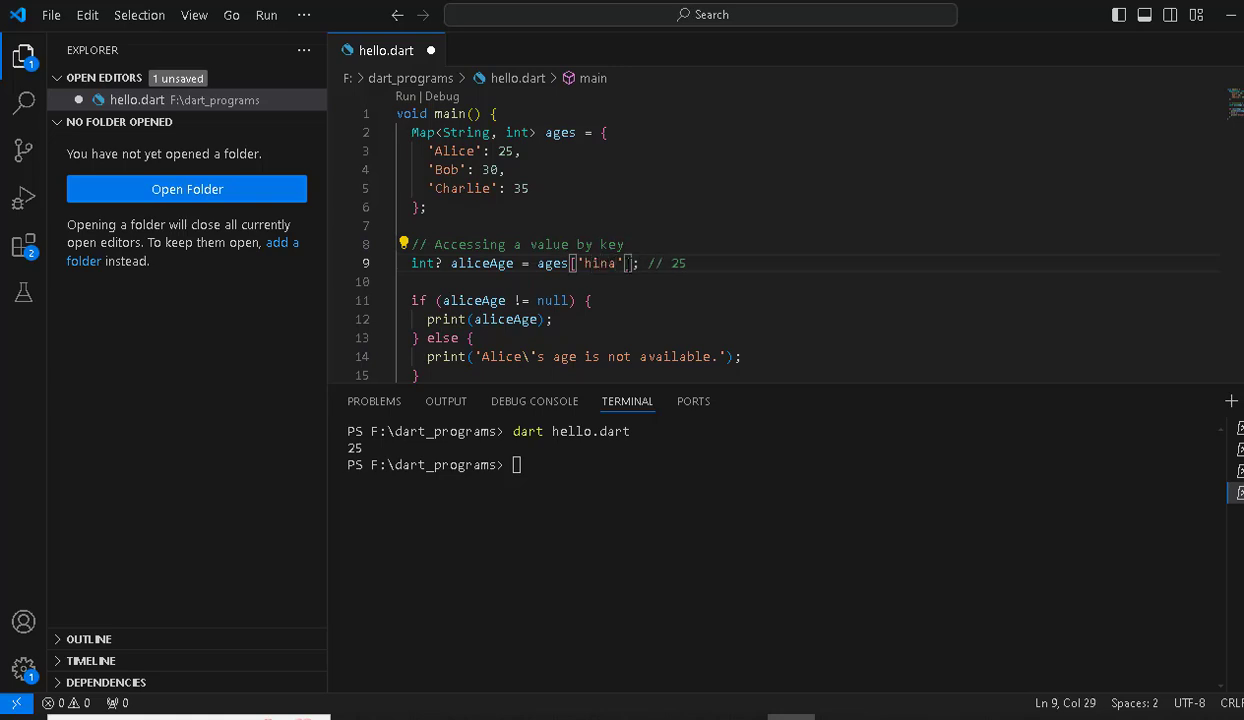
pyautogui.hotkey('ctrl', 's')
# Step: Rerun dart hello.dart to show the not-available message, then point out the nullable int? type
pyautogui.click(516, 464)
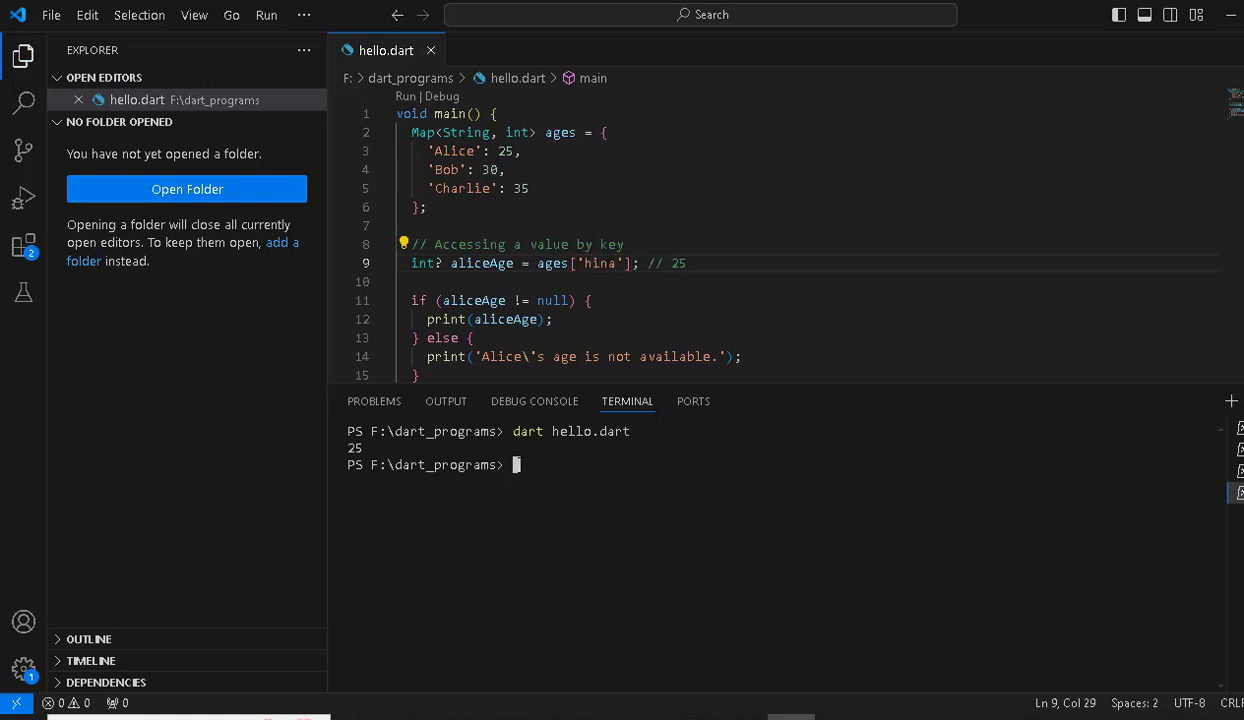
pyautogui.write('dart hello.')
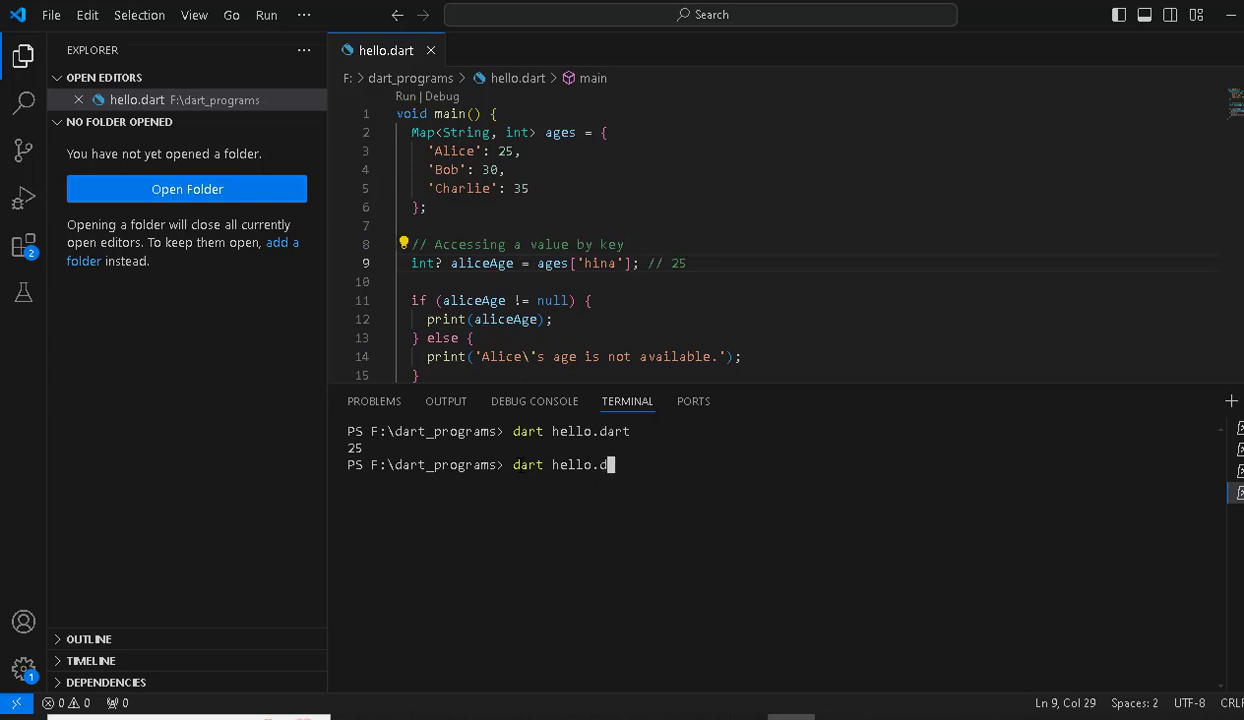
pyautogui.write('dart')
pyautogui.press('Return')
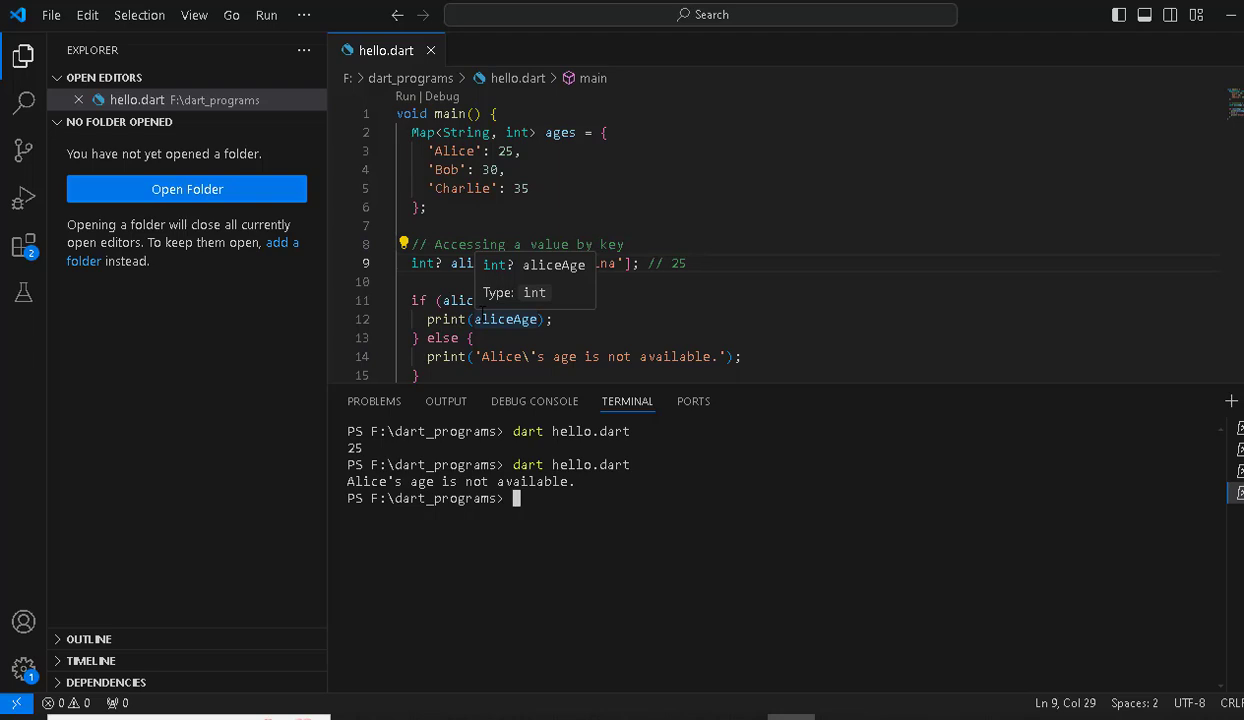
pyautogui.click(662, 318)
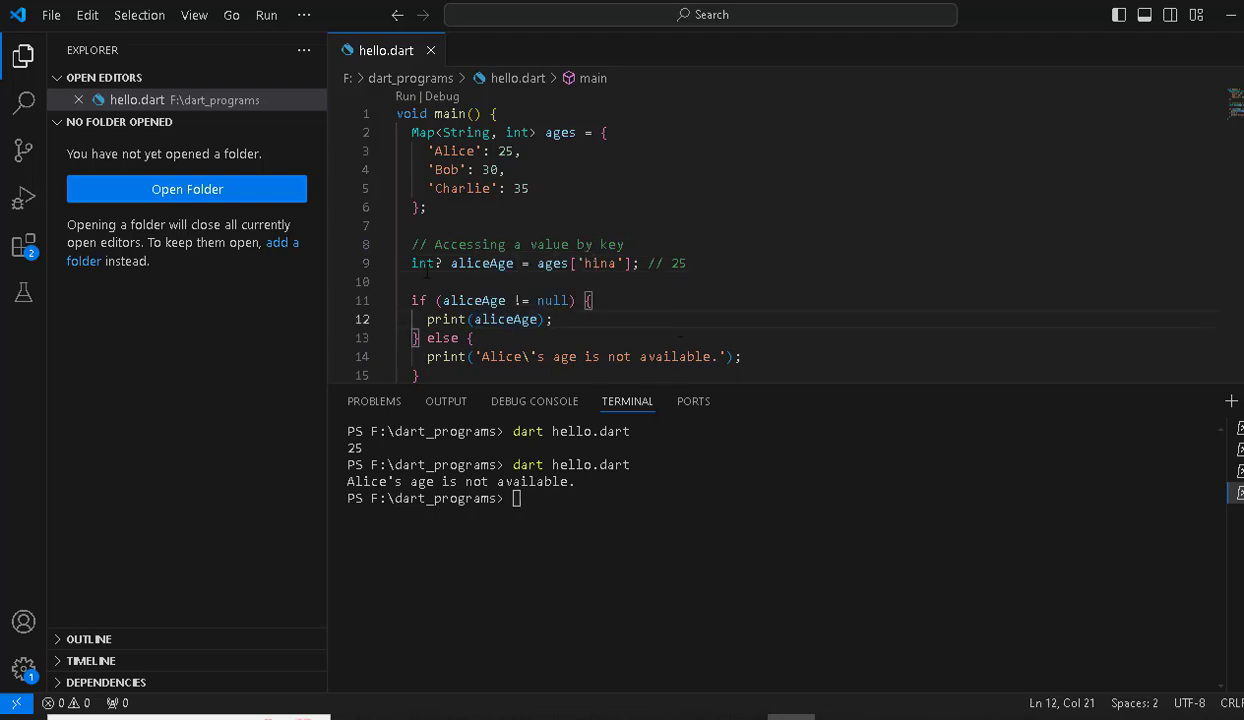
pyautogui.moveTo(443, 263); pyautogui.dragTo(436, 263)
pyautogui.moveTo(436, 263)
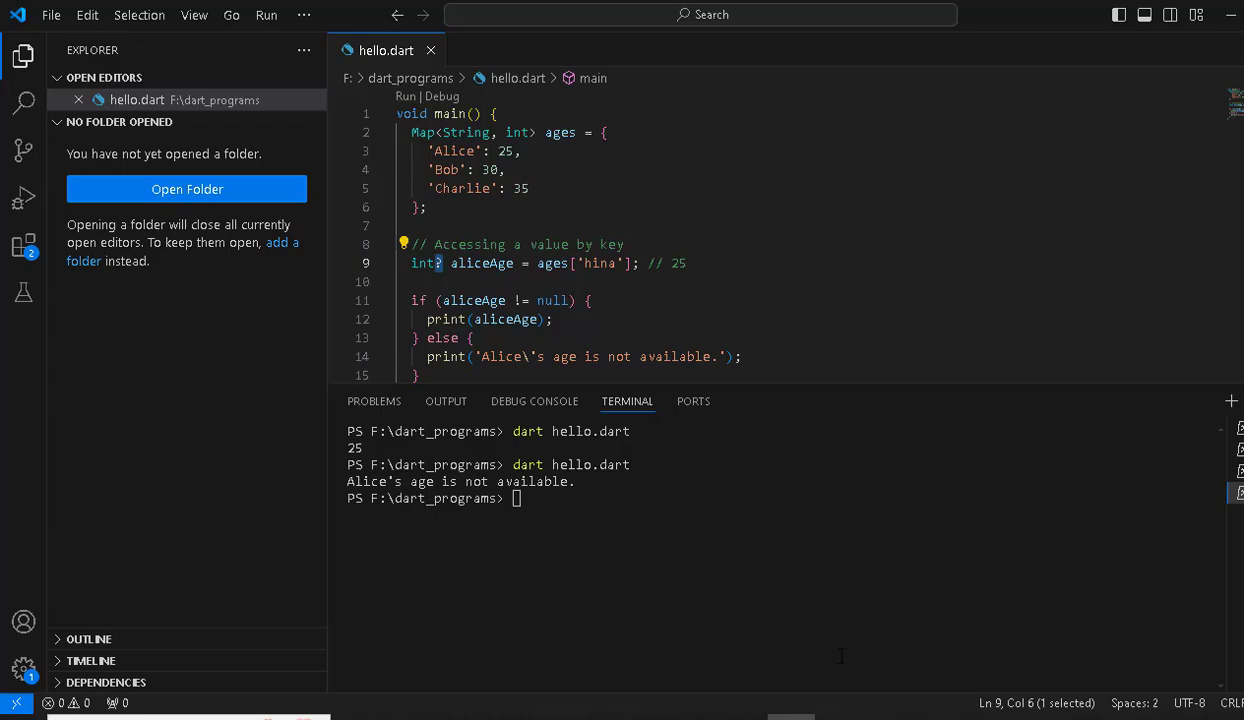
# Step: Return to the Word notes and scroll down to the Adding and Updating Elements example
pyautogui.click(886, 717)
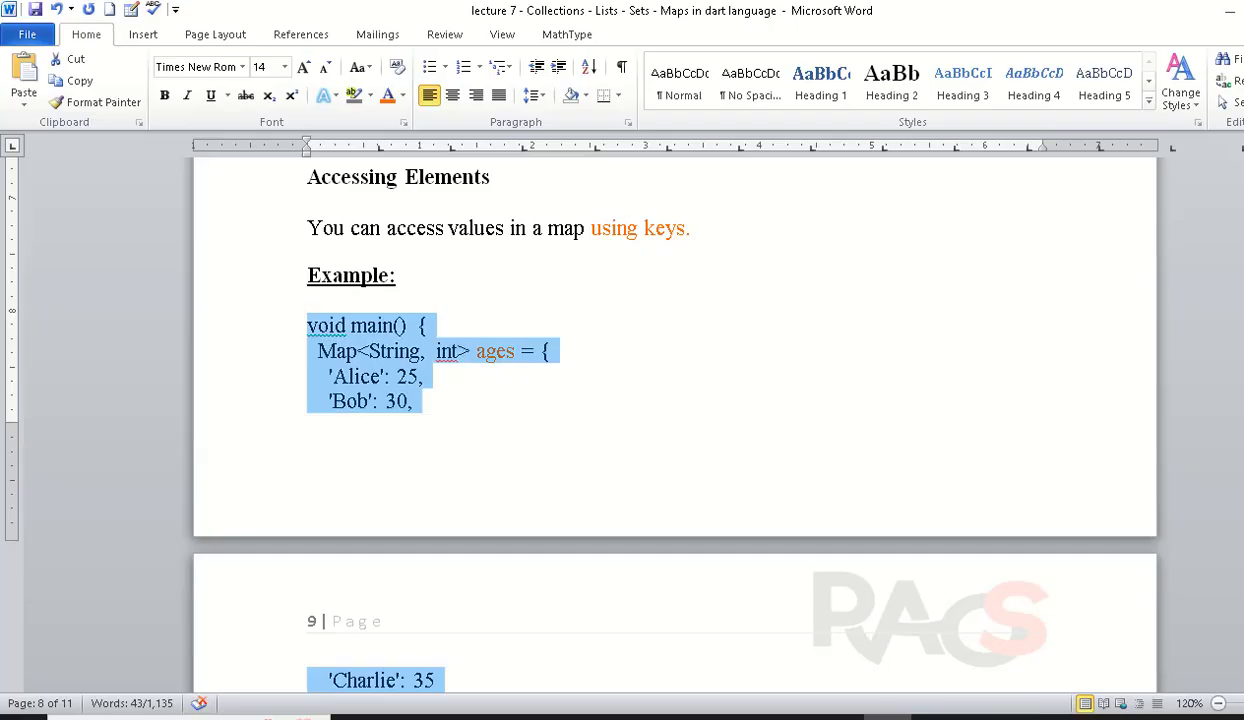
pyautogui.scroll(-1, 675, 415)
pyautogui.scroll(-2, 675, 415)
pyautogui.scroll(-3, 675, 415)
pyautogui.scroll(-2, 675, 415)
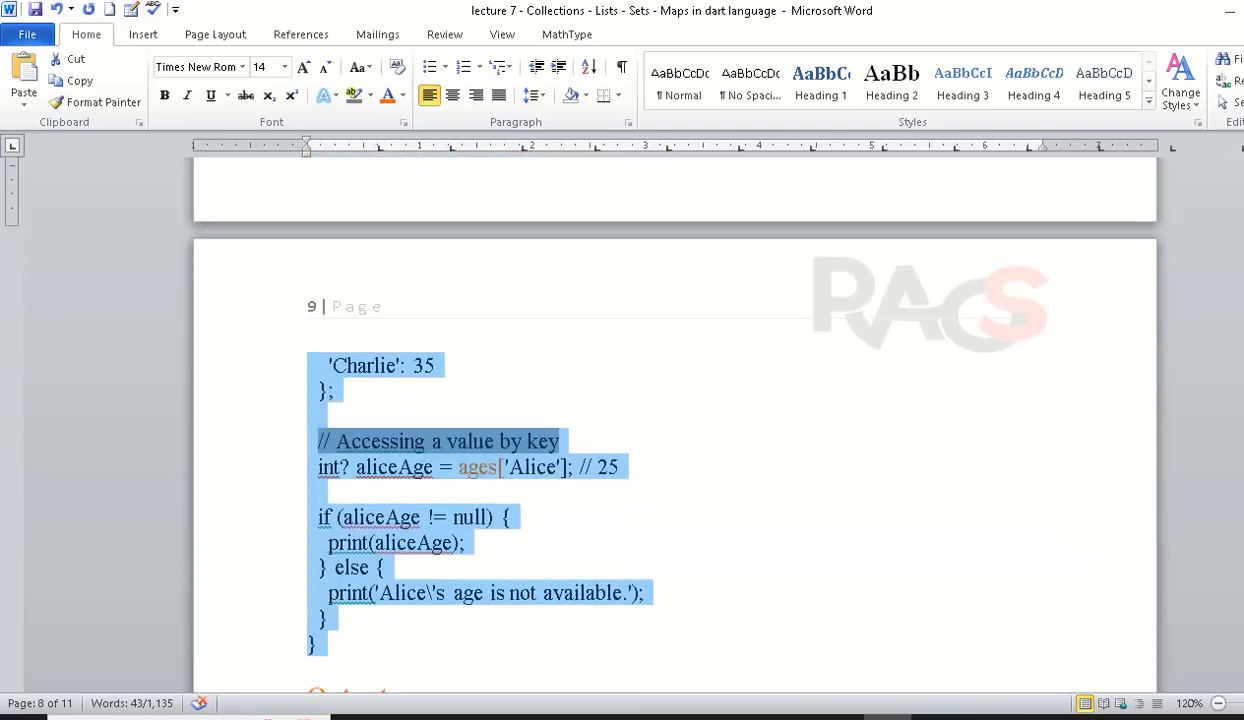
pyautogui.scroll(-3, 675, 415)
pyautogui.scroll(-3, 675, 415)
pyautogui.scroll(-3, 675, 415)
pyautogui.scroll(-3, 675, 415)
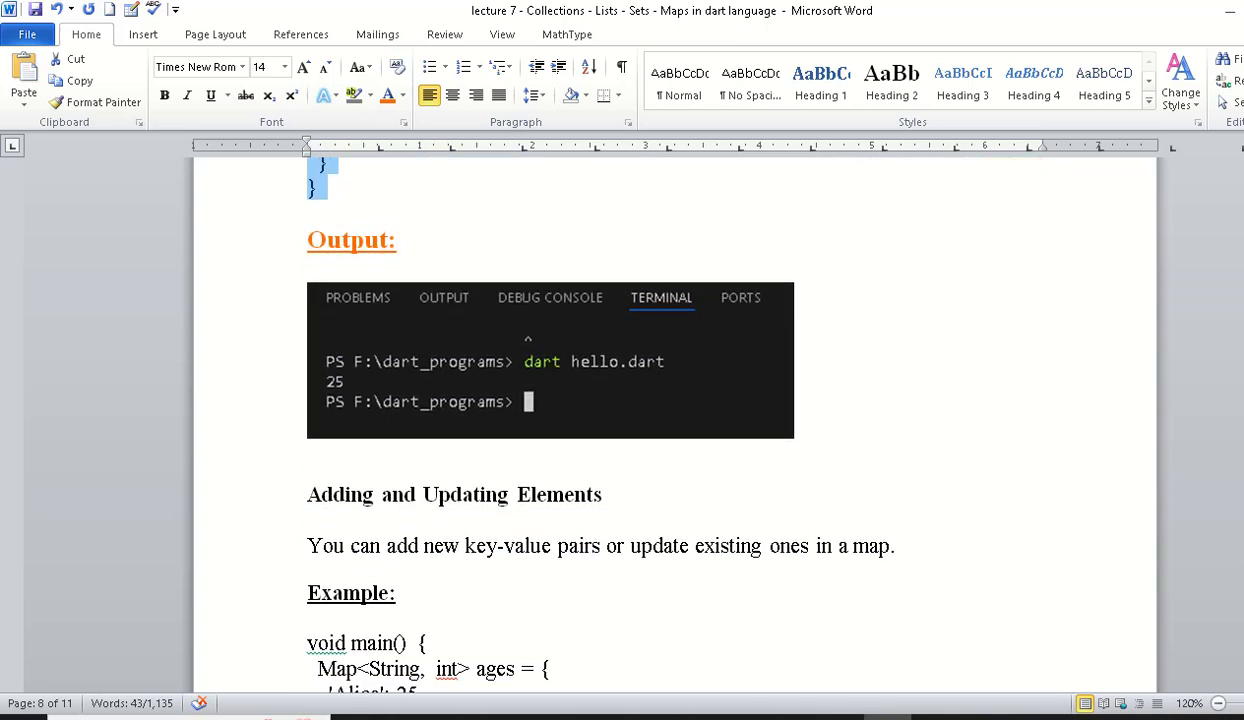
pyautogui.scroll(-3, 311, 417)
pyautogui.scroll(-3, 311, 417)
pyautogui.scroll(-2, 311, 417)
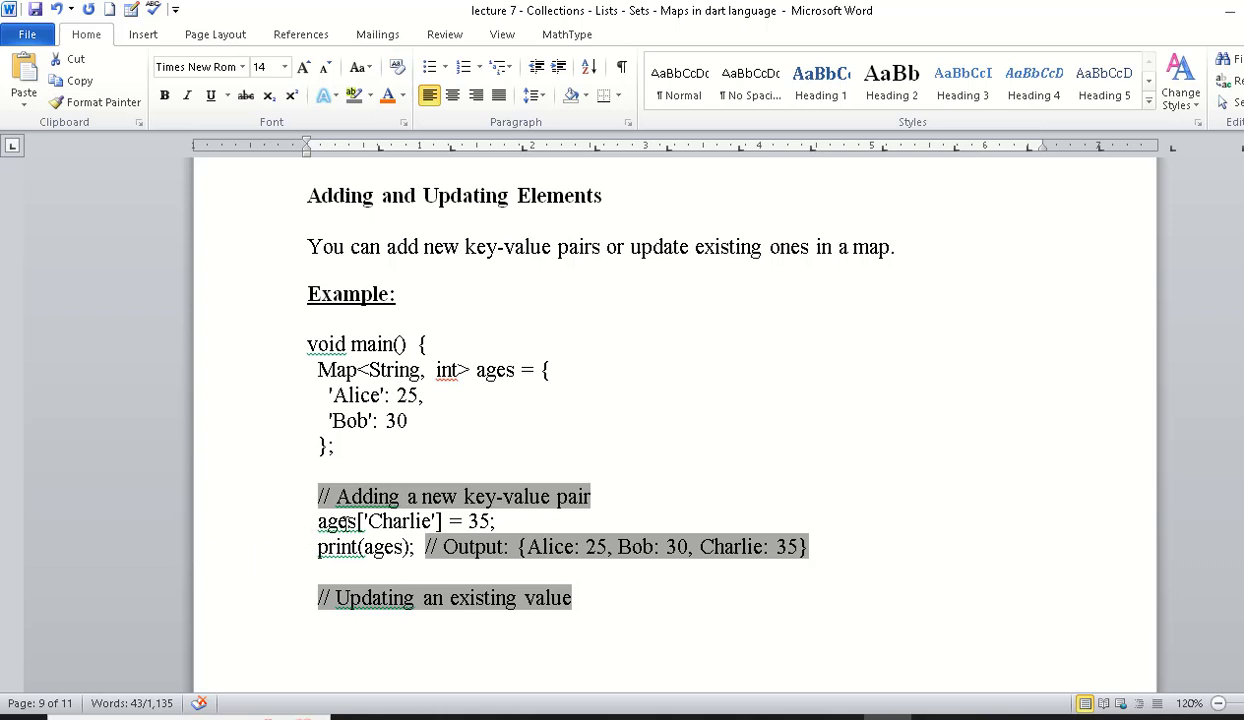
# Step: Colour ages orange in the map declaration and in the Charlie assignment line
pyautogui.moveTo(477, 370); pyautogui.dragTo(521, 370)
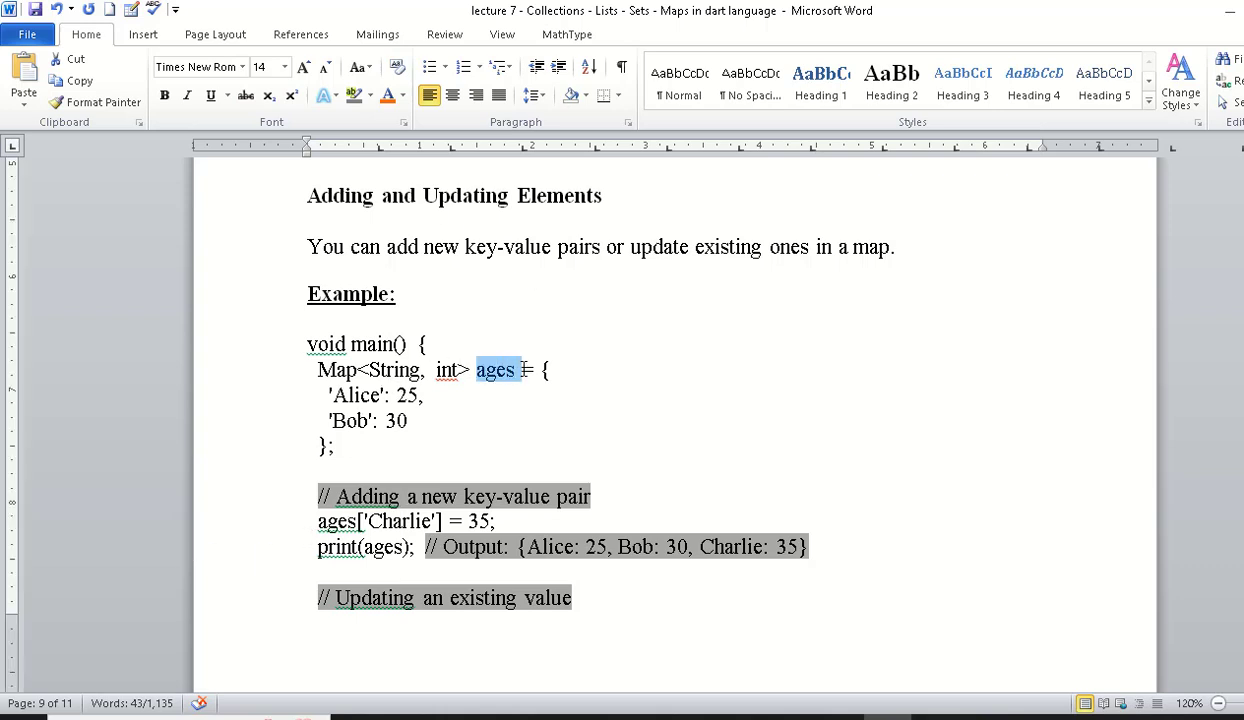
pyautogui.click(388, 97)
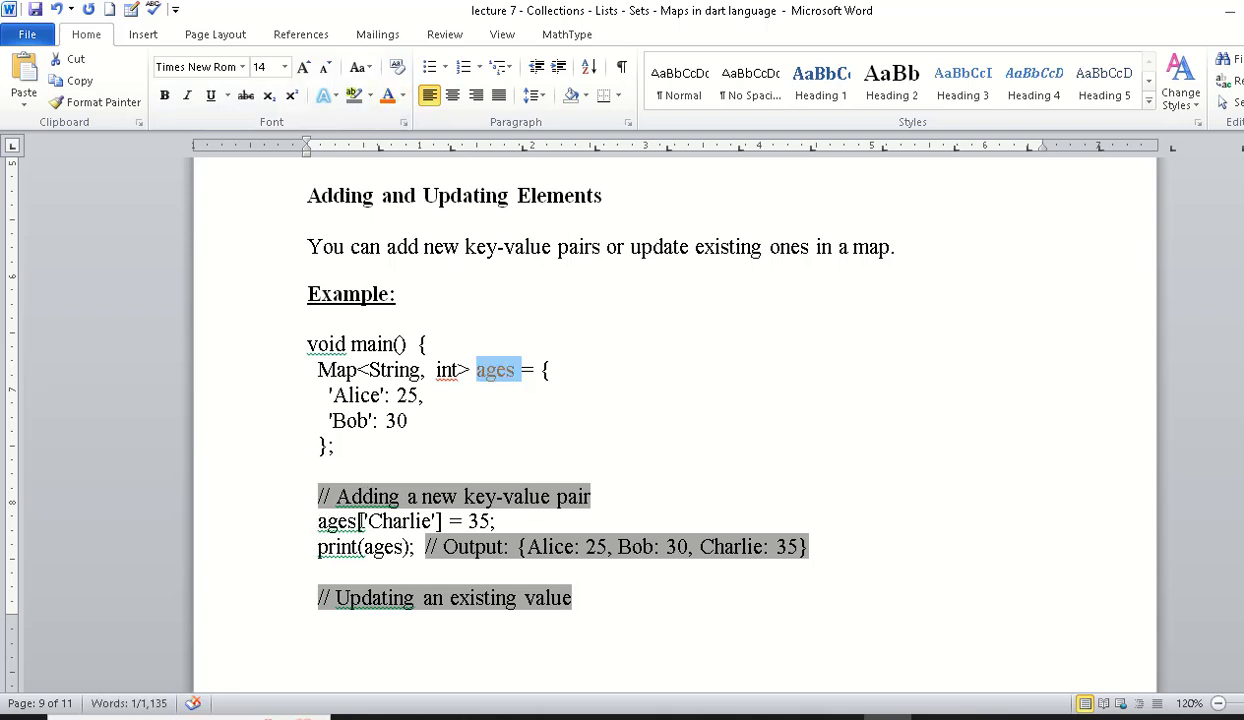
pyautogui.moveTo(358, 521); pyautogui.dragTo(318, 521)
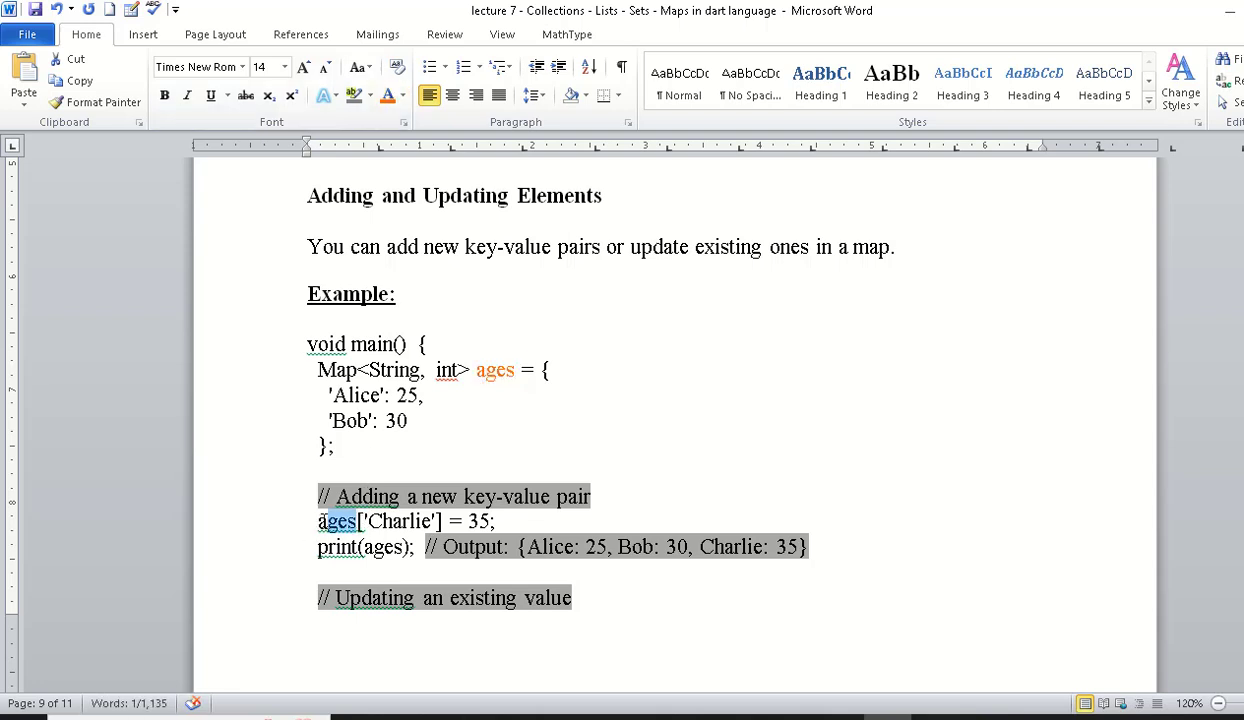
pyautogui.click(389, 100)
# Step: Point out the new key Charlie with value 35 and Alice's updated value 26
pyautogui.moveTo(367, 521); pyautogui.dragTo(432, 521)
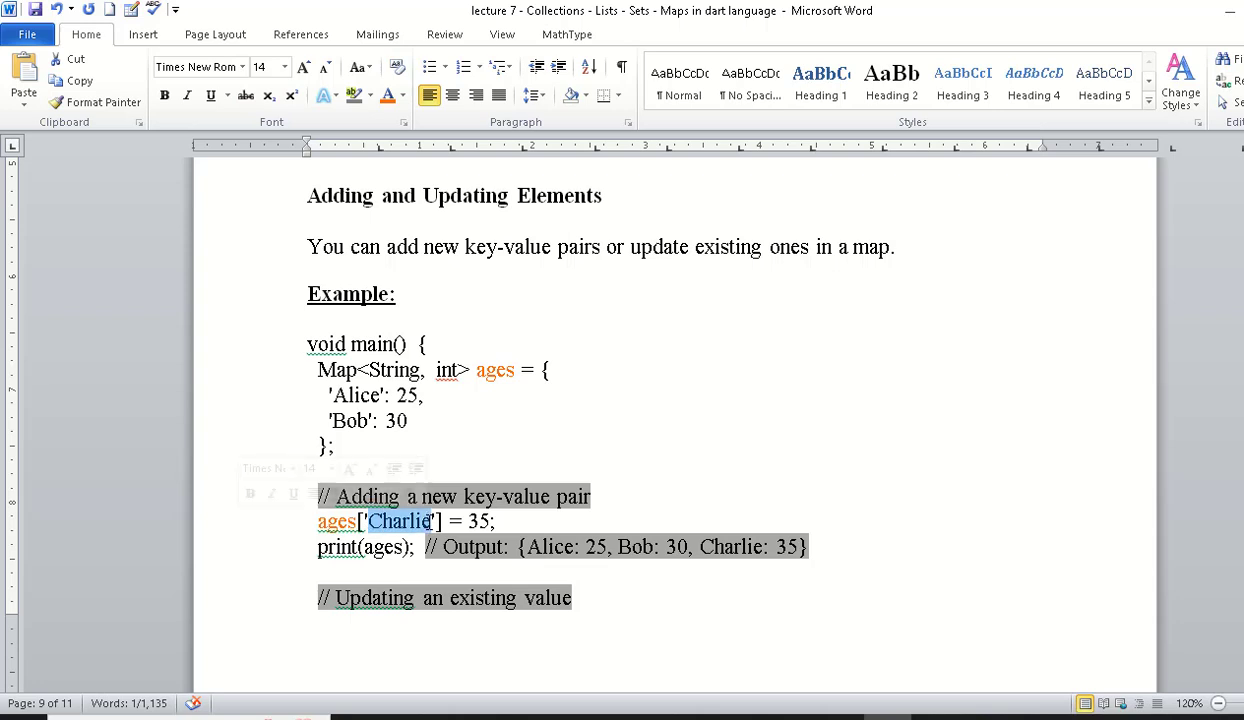
pyautogui.moveTo(467, 521); pyautogui.dragTo(491, 521)
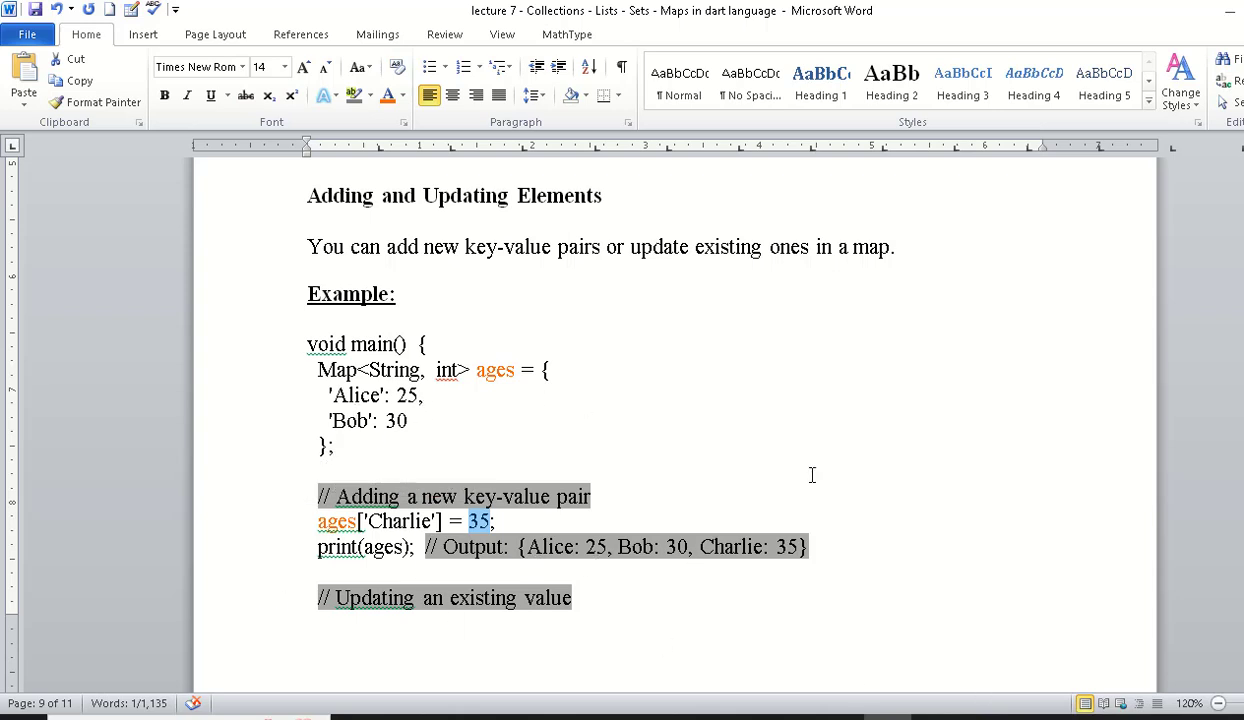
pyautogui.scroll(-5, 270, 338)
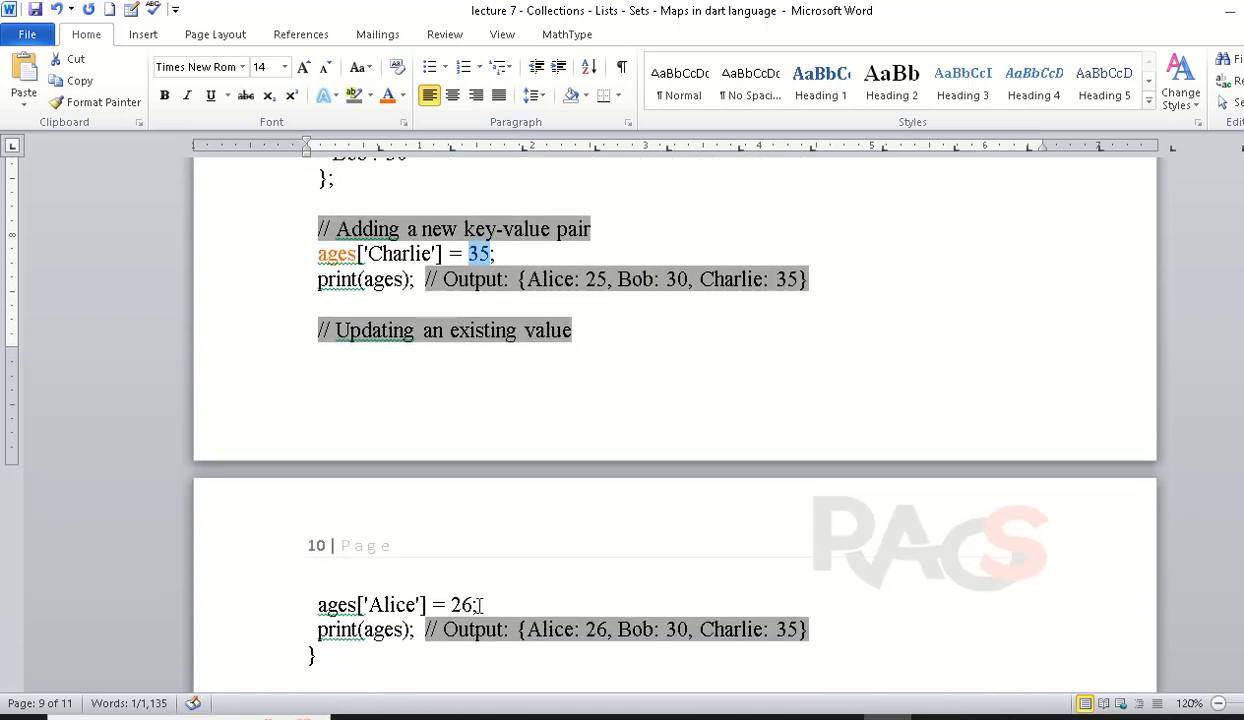
pyautogui.moveTo(479, 605); pyautogui.dragTo(451, 605)
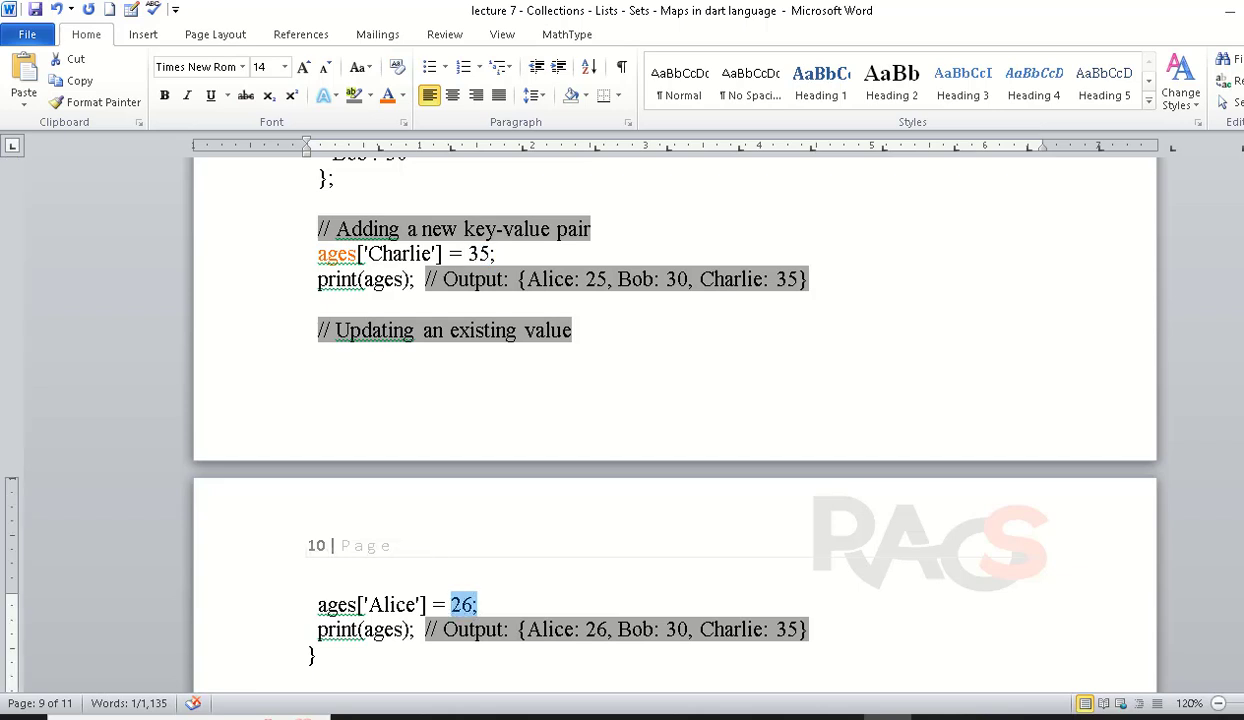
# Step: Select the whole example code from its closing brace up to the top
pyautogui.scroll(1, 412, 255)
pyautogui.scroll(2, 412, 255)
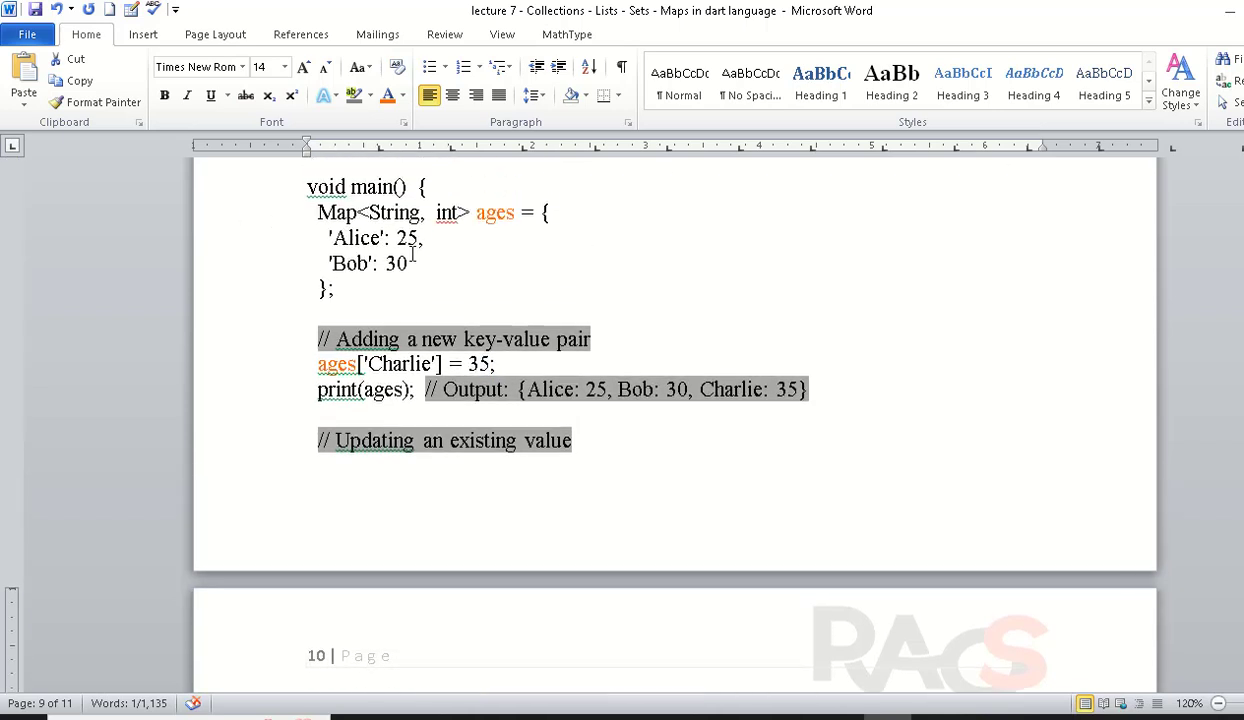
pyautogui.scroll(-2, 487, 627)
pyautogui.scroll(-1, 487, 627)
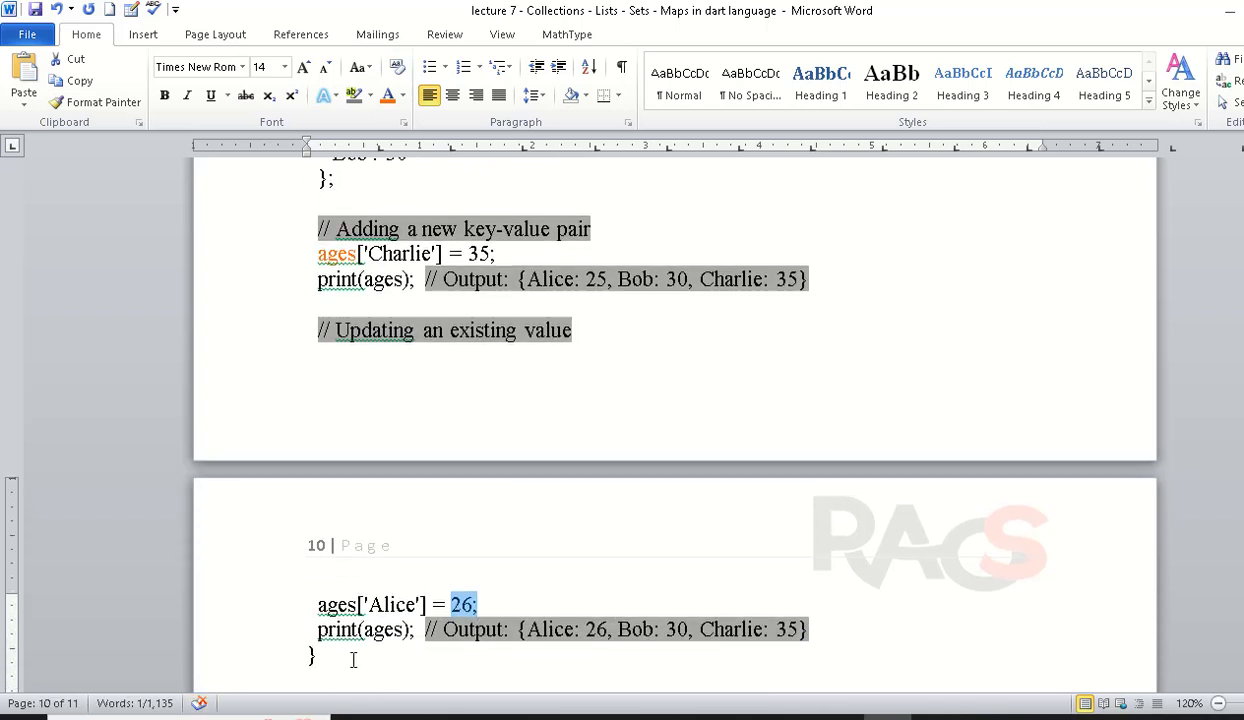
pyautogui.moveTo(353, 658)
pyautogui.mouseDown()
pyautogui.moveTo(294, 195)
pyautogui.moveTo(315, 371)
pyautogui.mouseUp()
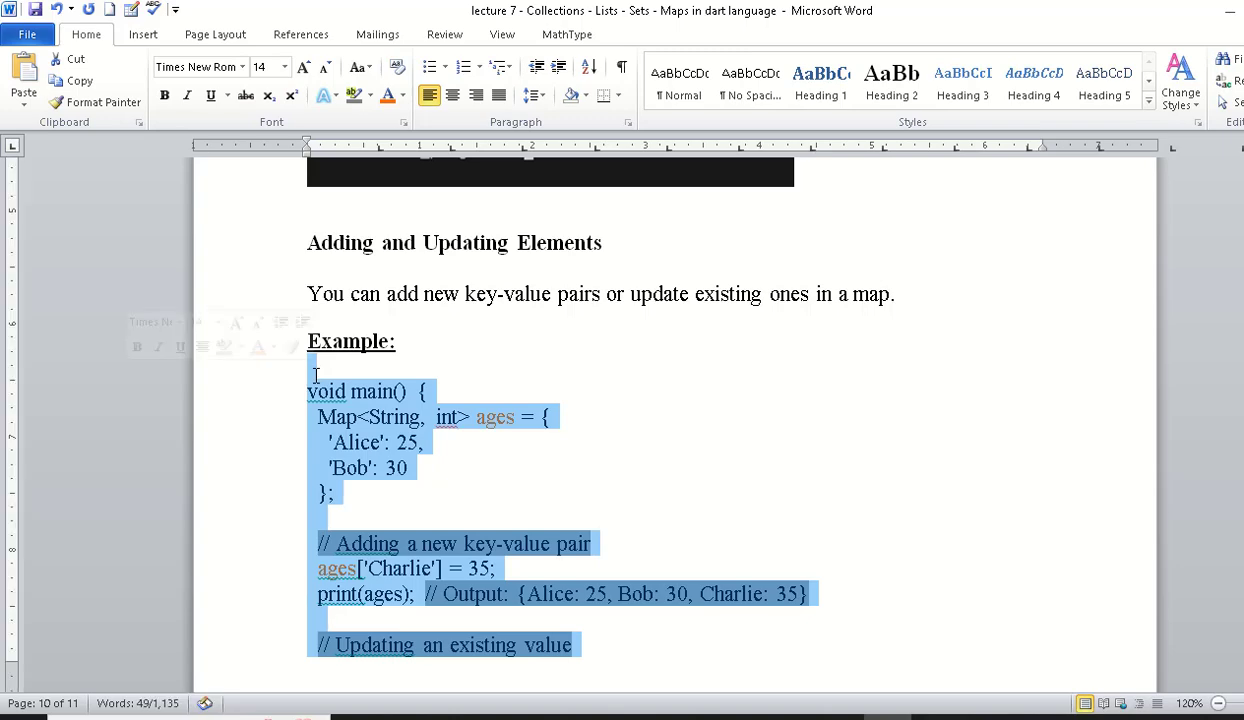
# Step: Replace all code in hello.dart with the pasted add-and-update map example
pyautogui.hotkey('alt', 'Tab')
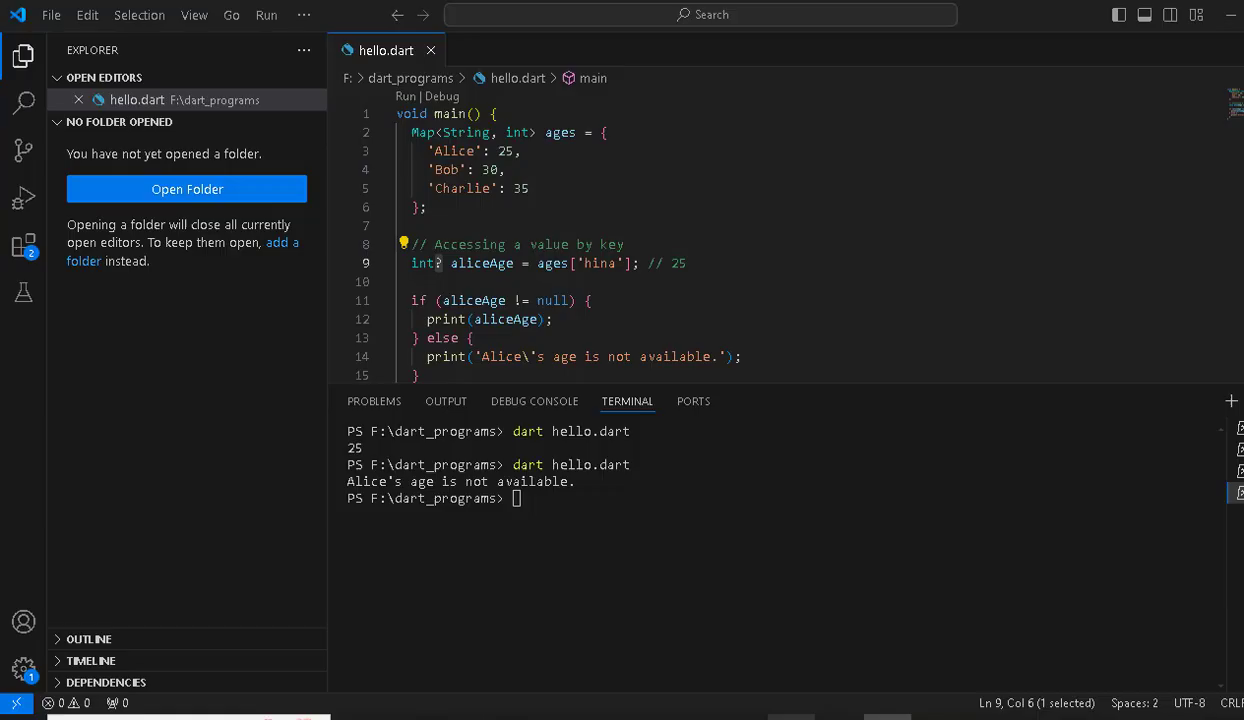
pyautogui.click(415, 207)
pyautogui.hotkey('ctrl', 'a')
pyautogui.hotkey('ctrl', 'v')
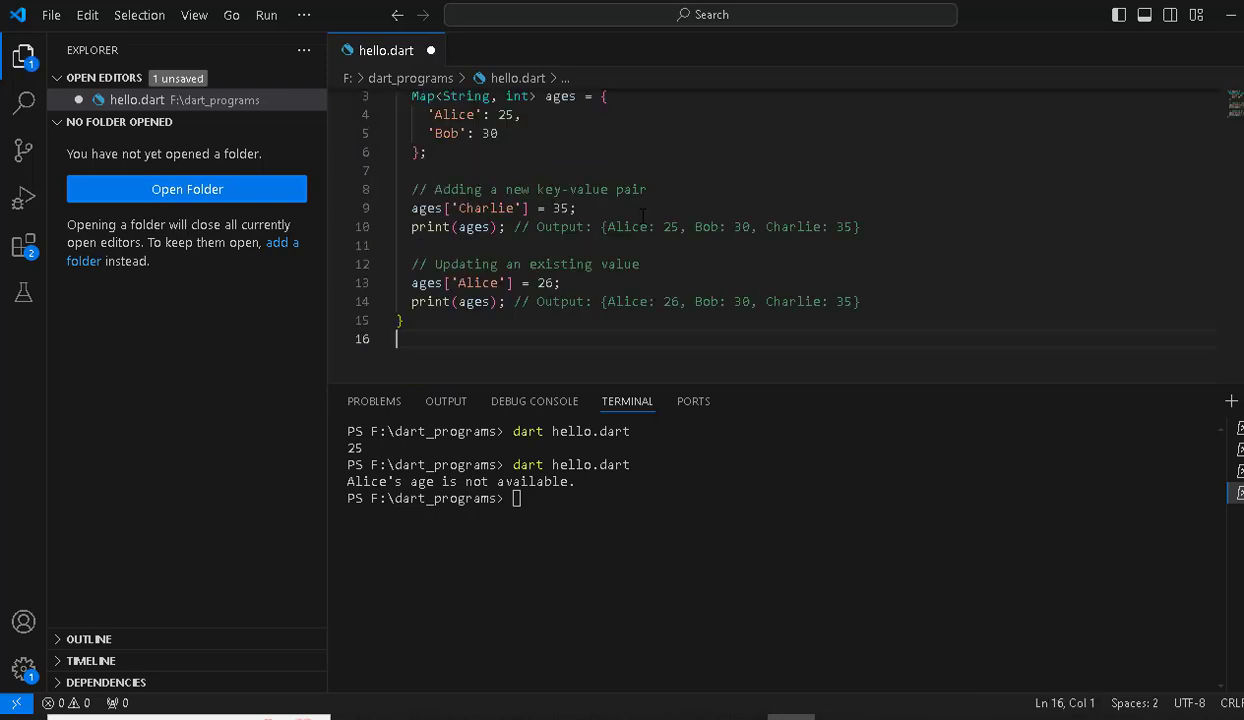
# Step: Clear the terminal with cls and run dart hello.dart to print the map output
pyautogui.click(518, 499)
pyautogui.write('cls')
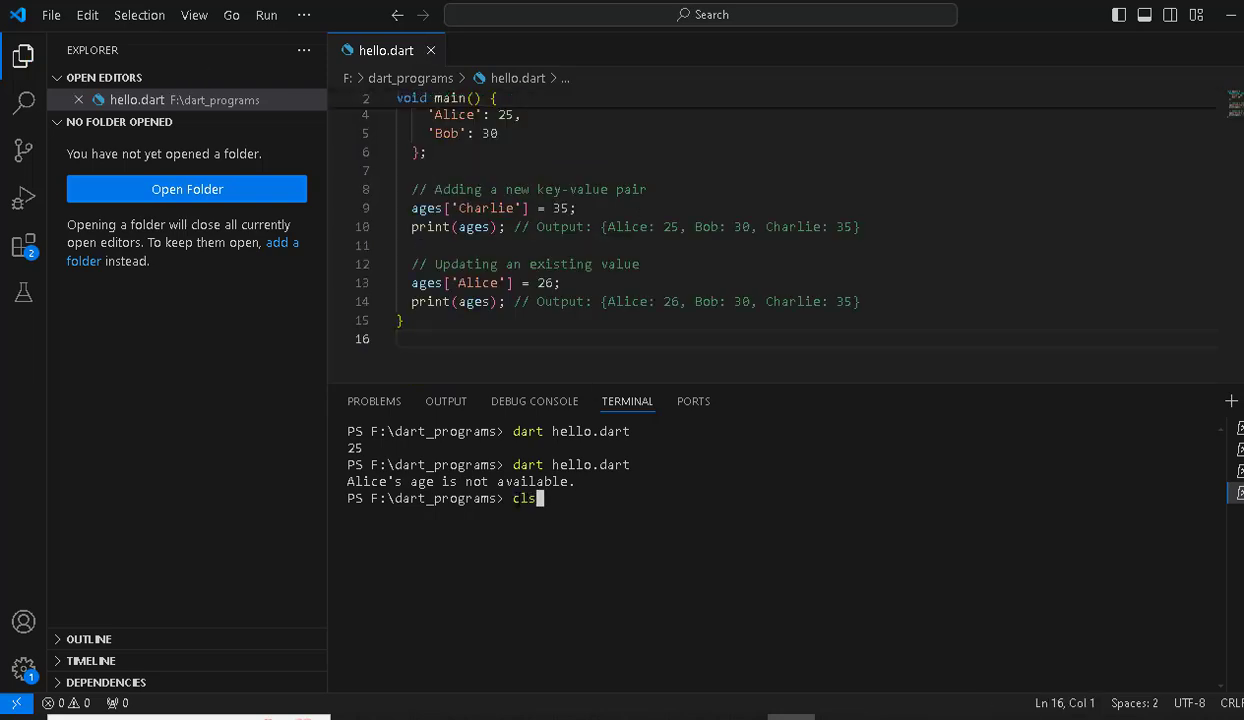
pyautogui.press('Return')
pyautogui.write('dart hello')
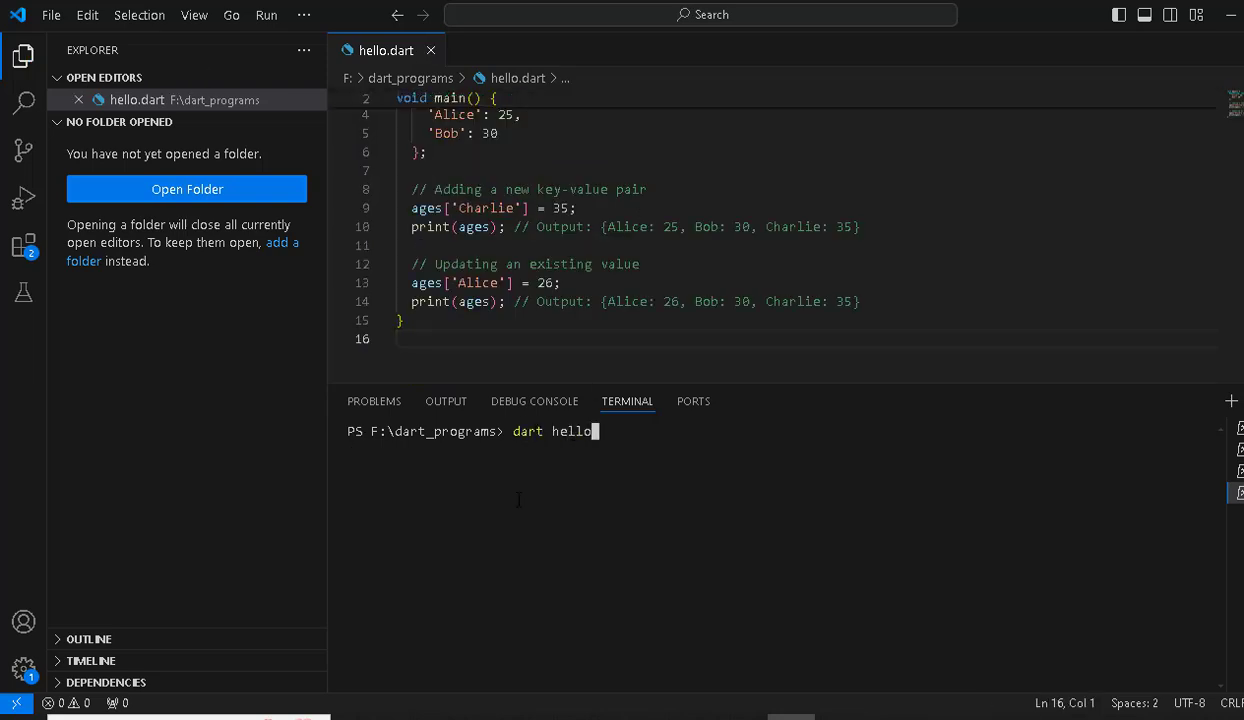
pyautogui.write('.dart')
pyautogui.press('Return')
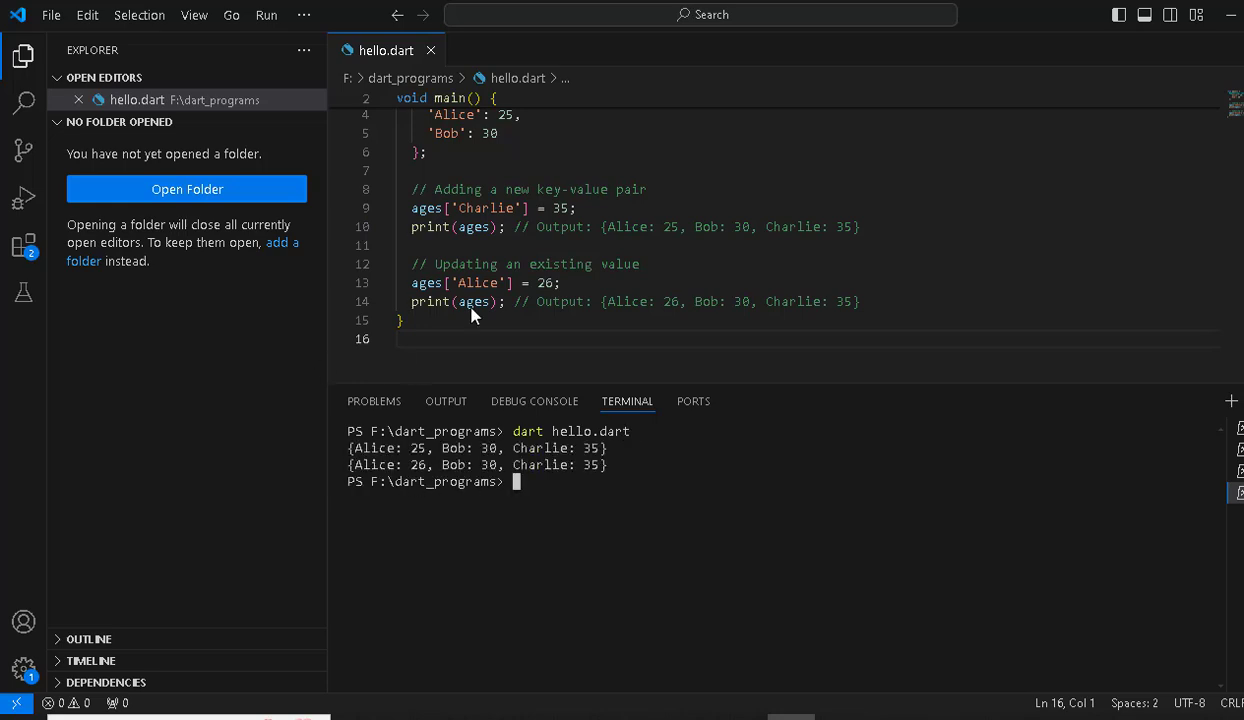
pyautogui.scroll(1, 700, 230)
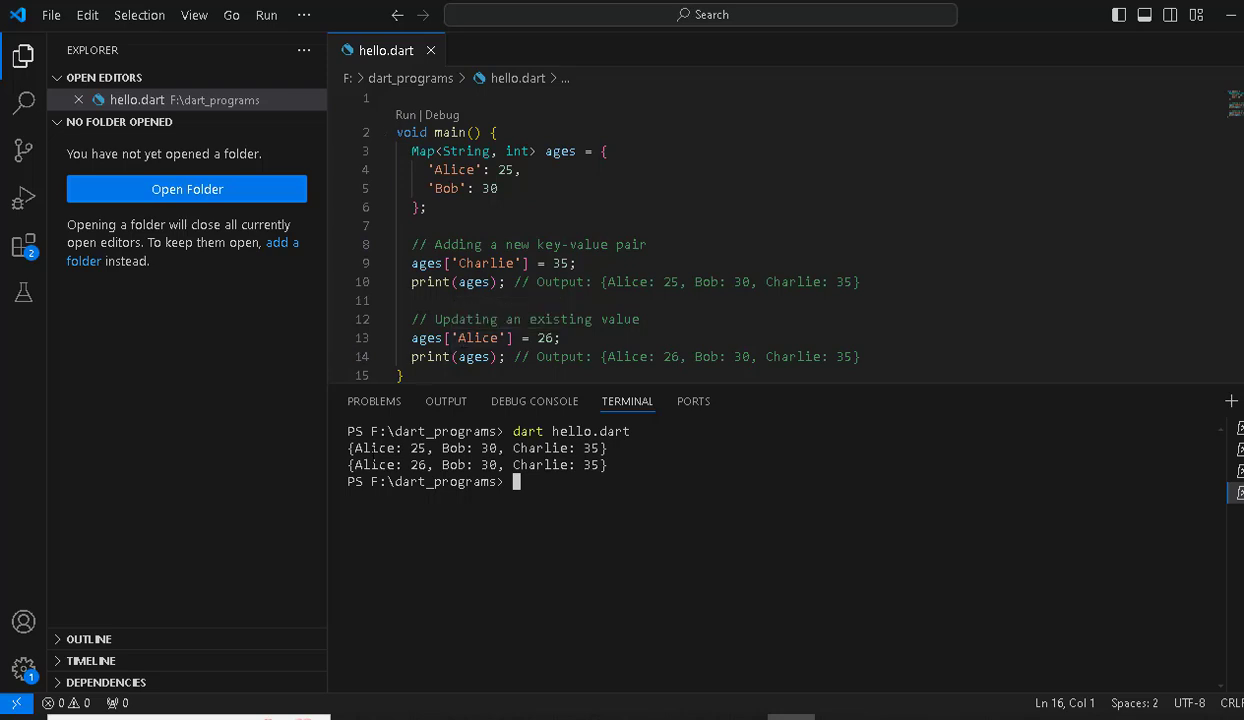
# Step: Point out the Alice update to 26 and the added Charlie: 35 against the printed output
pyautogui.click(468, 338)
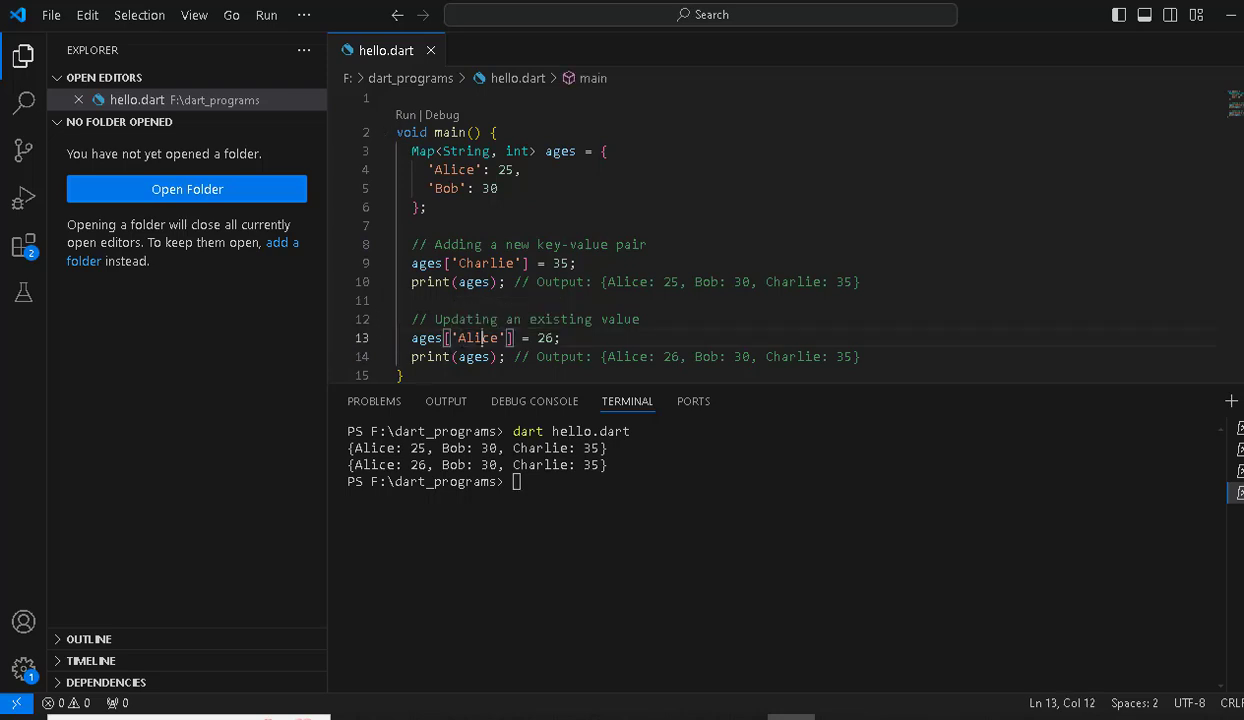
pyautogui.click(542, 338)
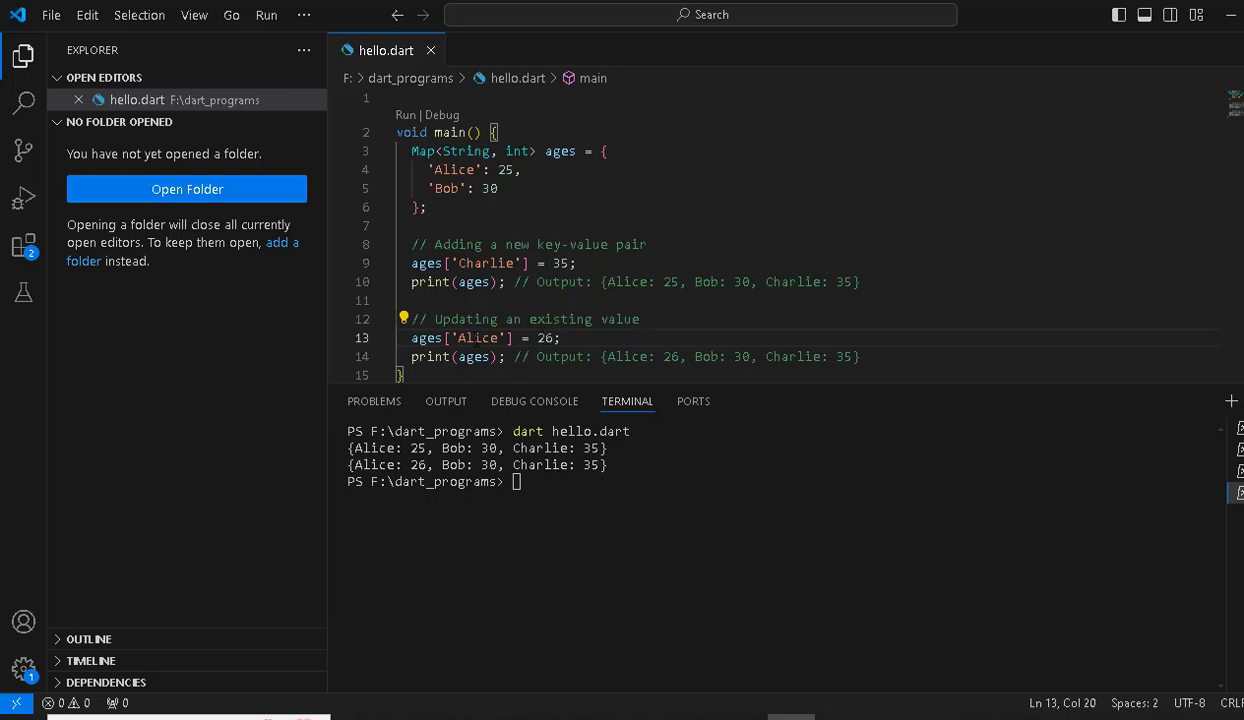
pyautogui.click(474, 338)
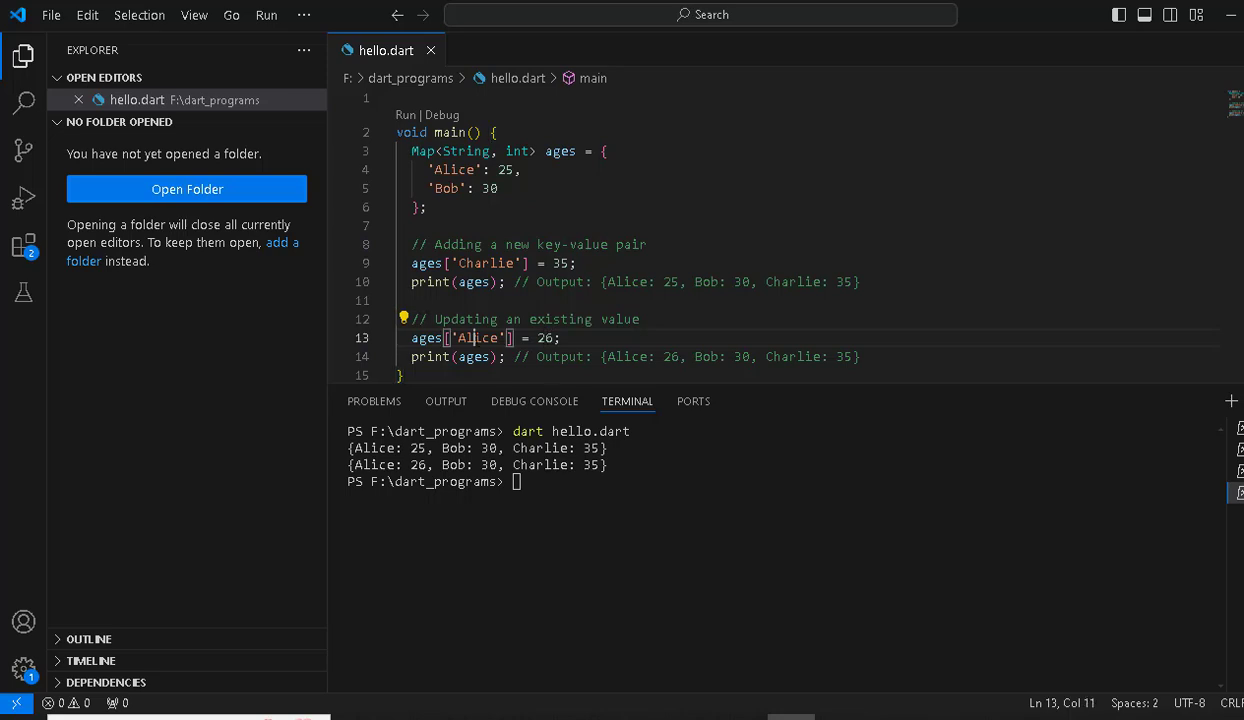
pyautogui.click(481, 263)
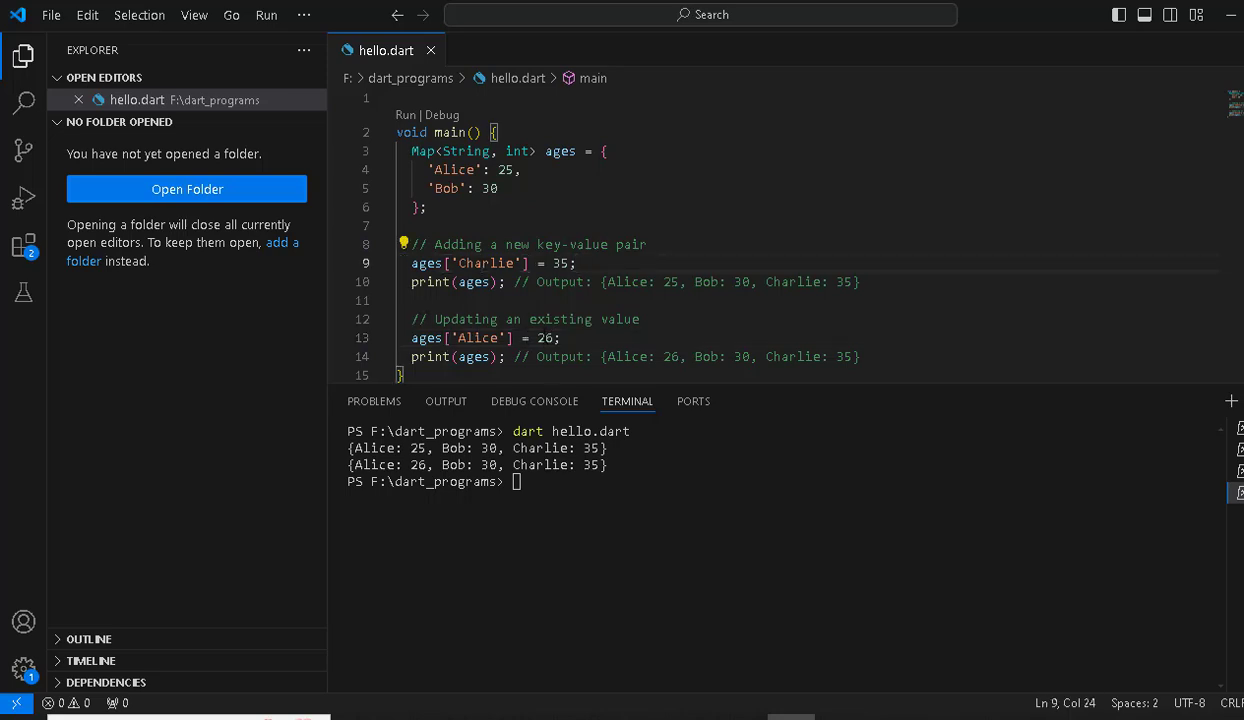
pyautogui.click(545, 338)
pyautogui.click(553, 263)
pyautogui.click(502, 467)
# Step: Colour the word remove in ages.remove('Bob') orange in the lecture notes
pyautogui.click(863, 716)
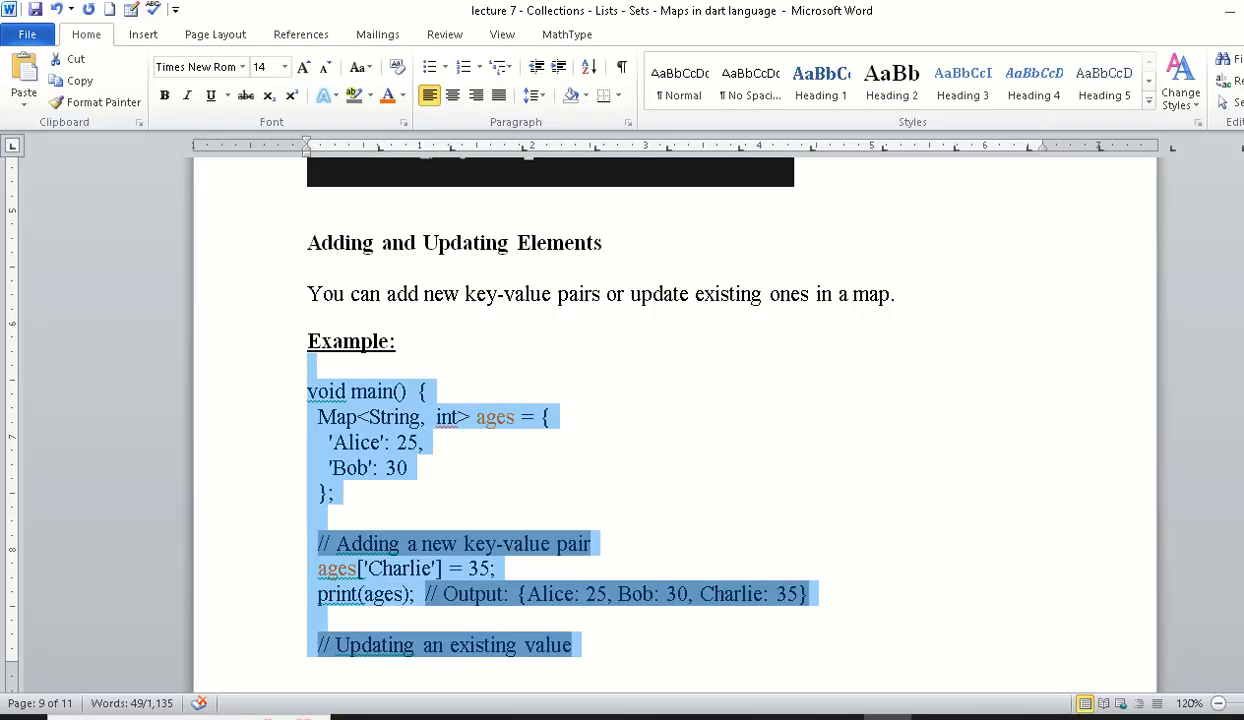
pyautogui.moveTo(1242, 521); pyautogui.dragTo(1242, 537)
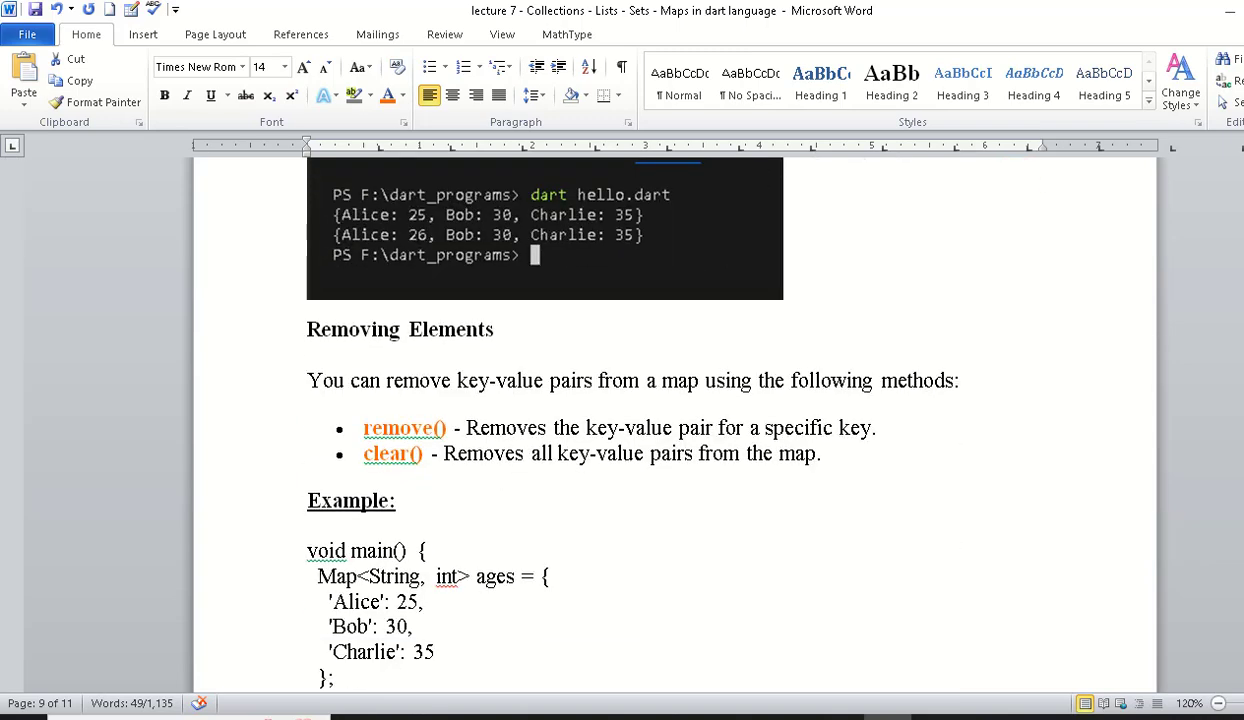
pyautogui.scroll(-3, 235, 273)
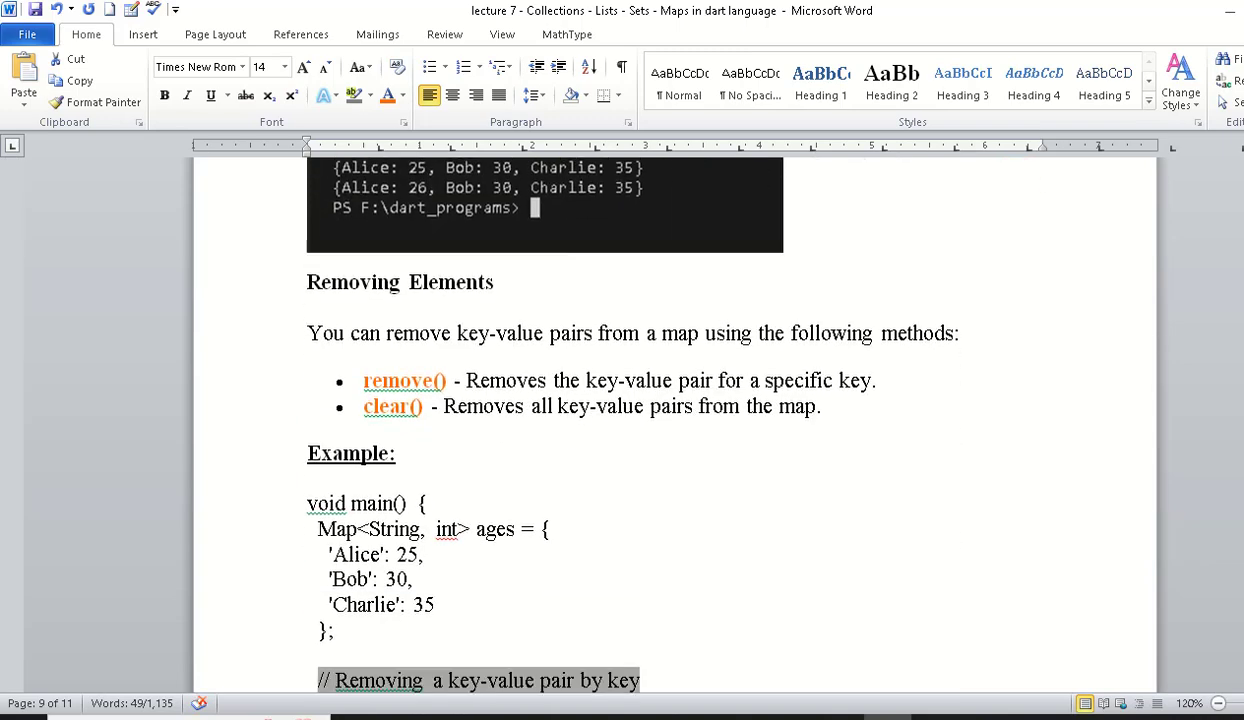
pyautogui.click(418, 296)
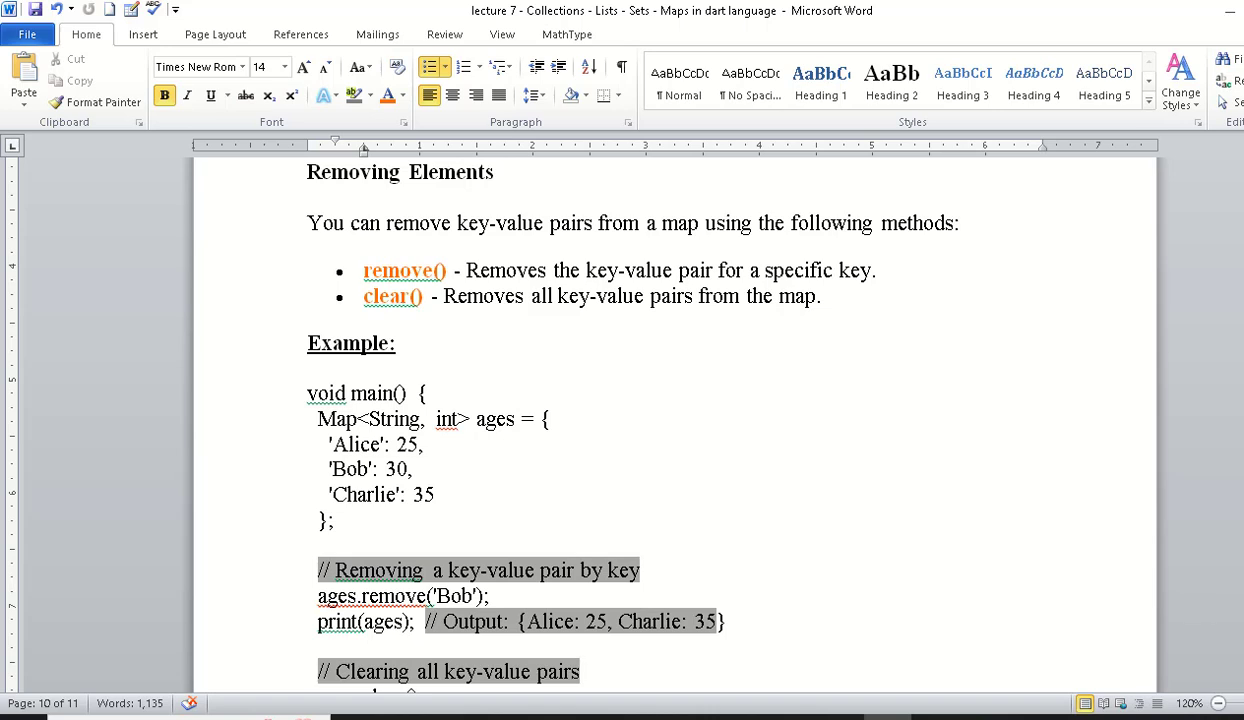
pyautogui.scroll(-2, 410, 692)
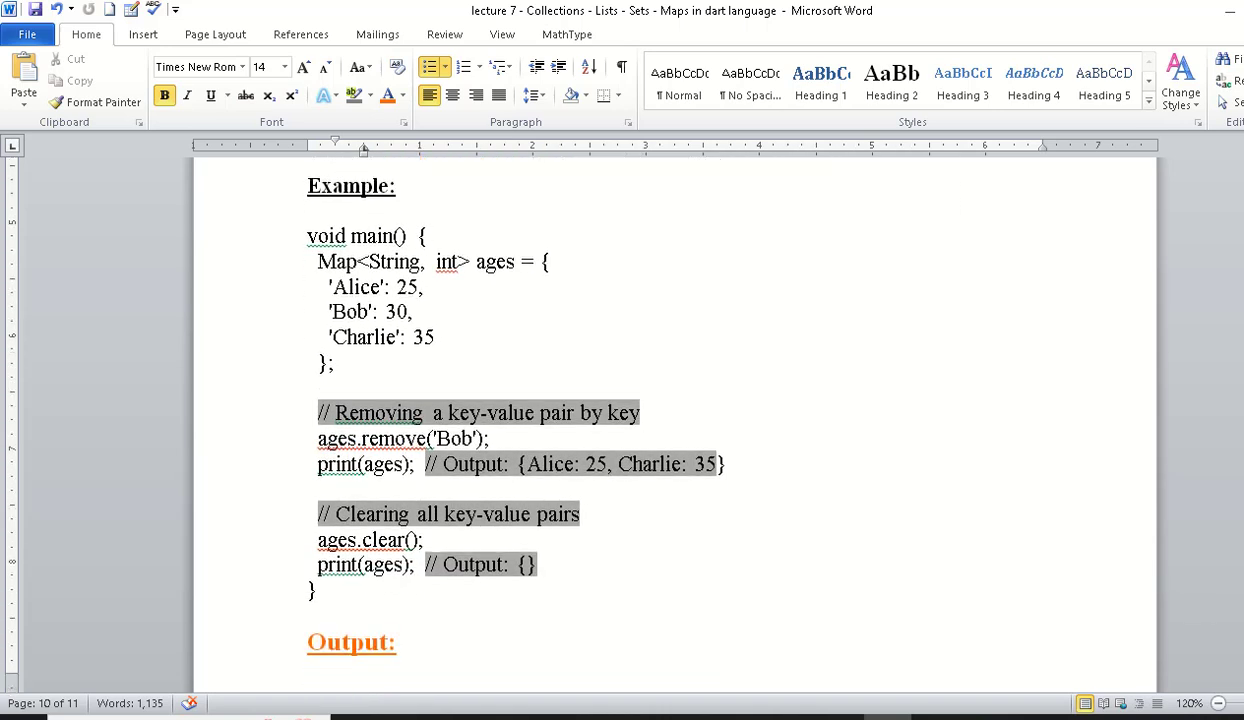
pyautogui.moveTo(336, 380); pyautogui.dragTo(286, 164)
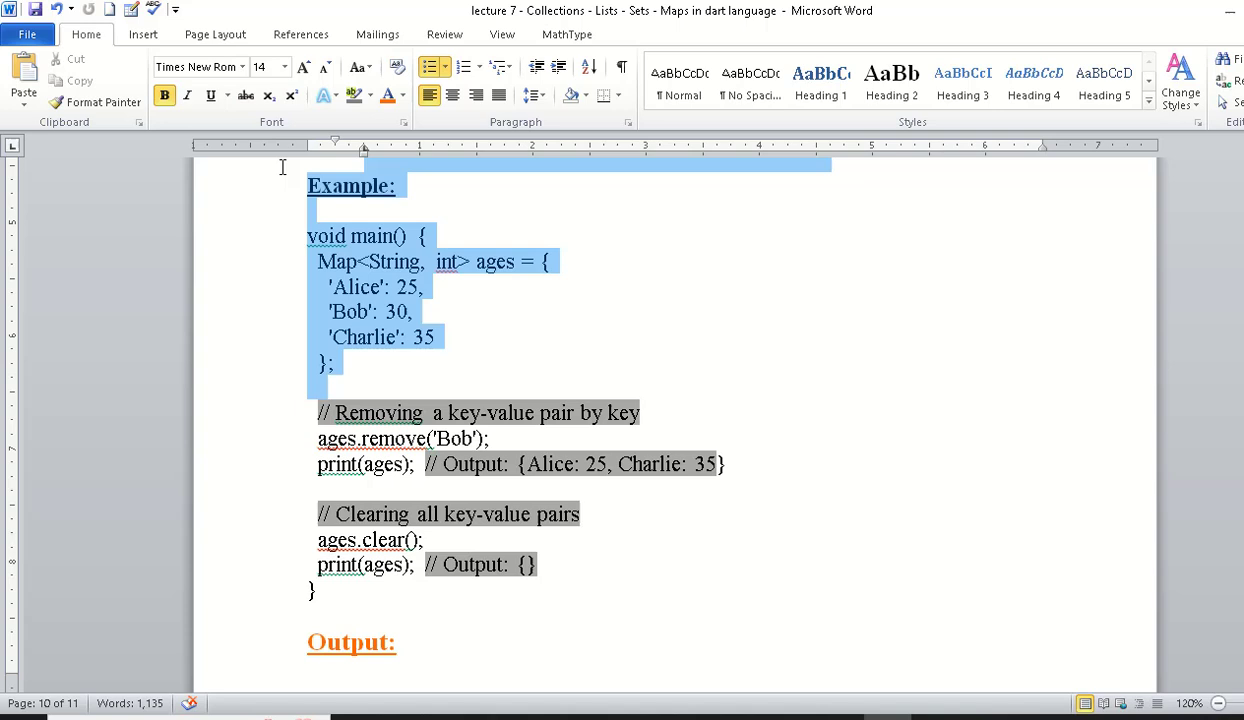
pyautogui.click(373, 436)
pyautogui.moveTo(361, 438); pyautogui.dragTo(428, 440)
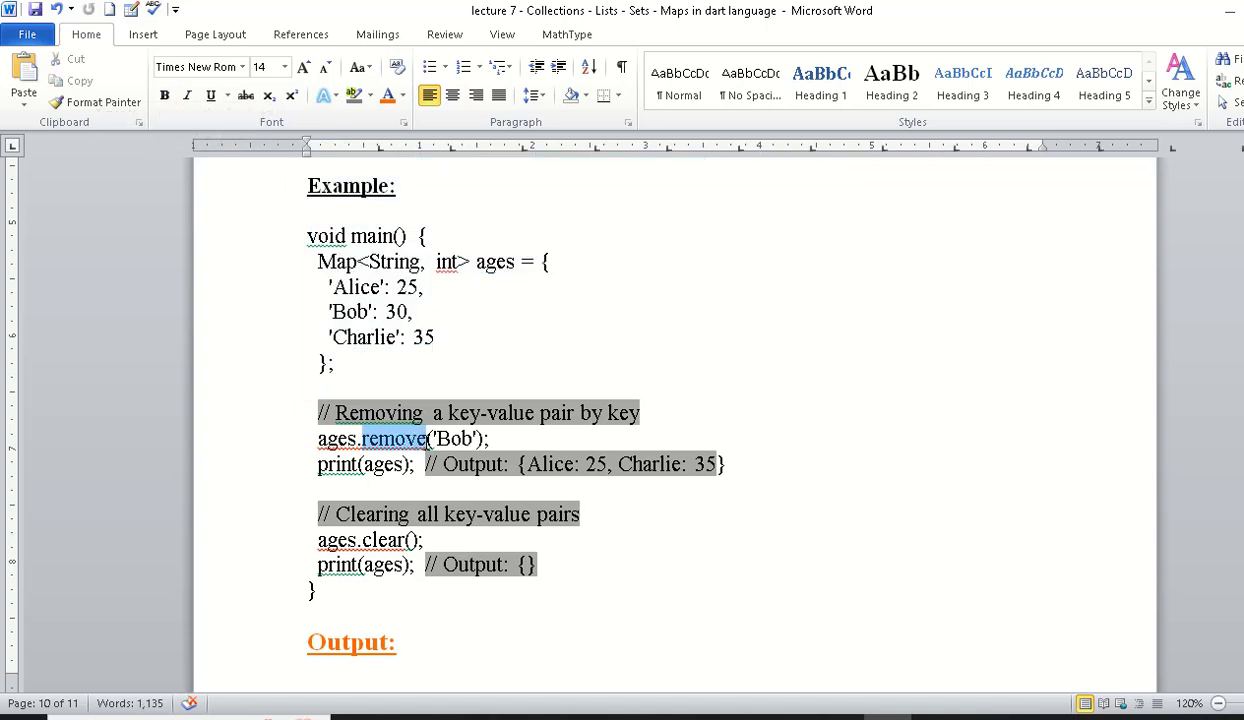
pyautogui.click(388, 95)
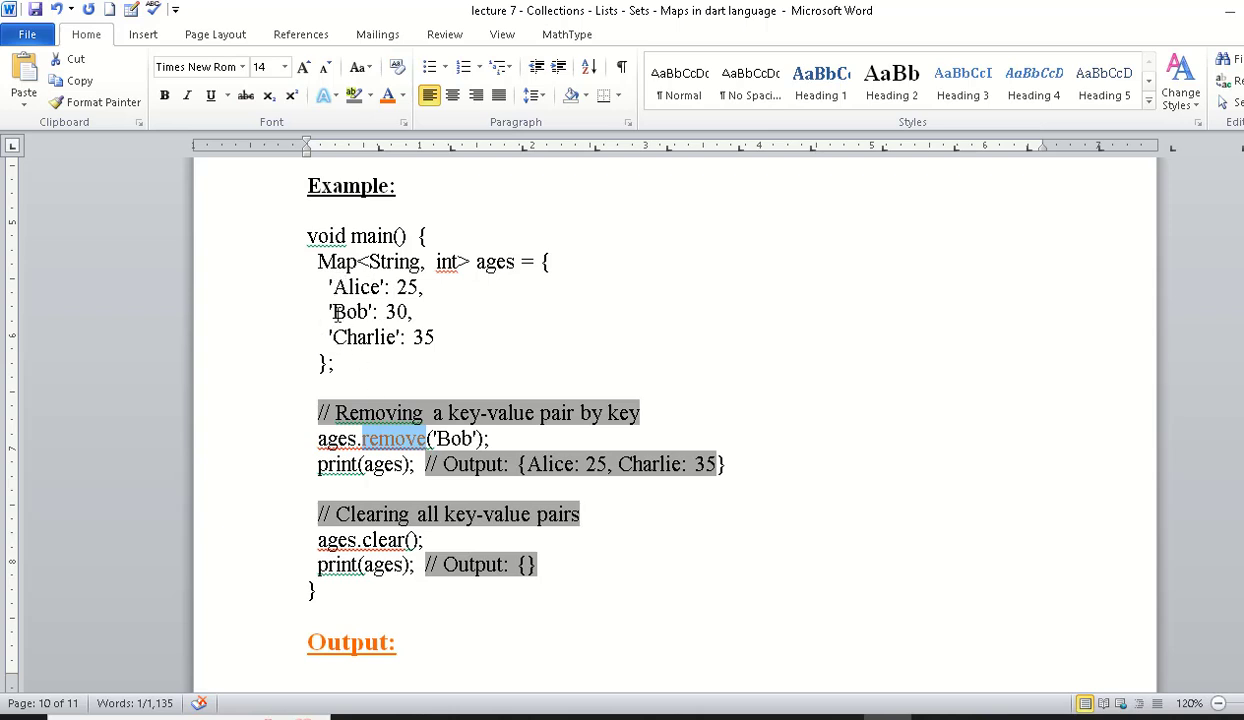
# Step: Copy the whole Removing Elements example code, including the ages.clear() line
pyautogui.moveTo(332, 312); pyautogui.dragTo(370, 312)
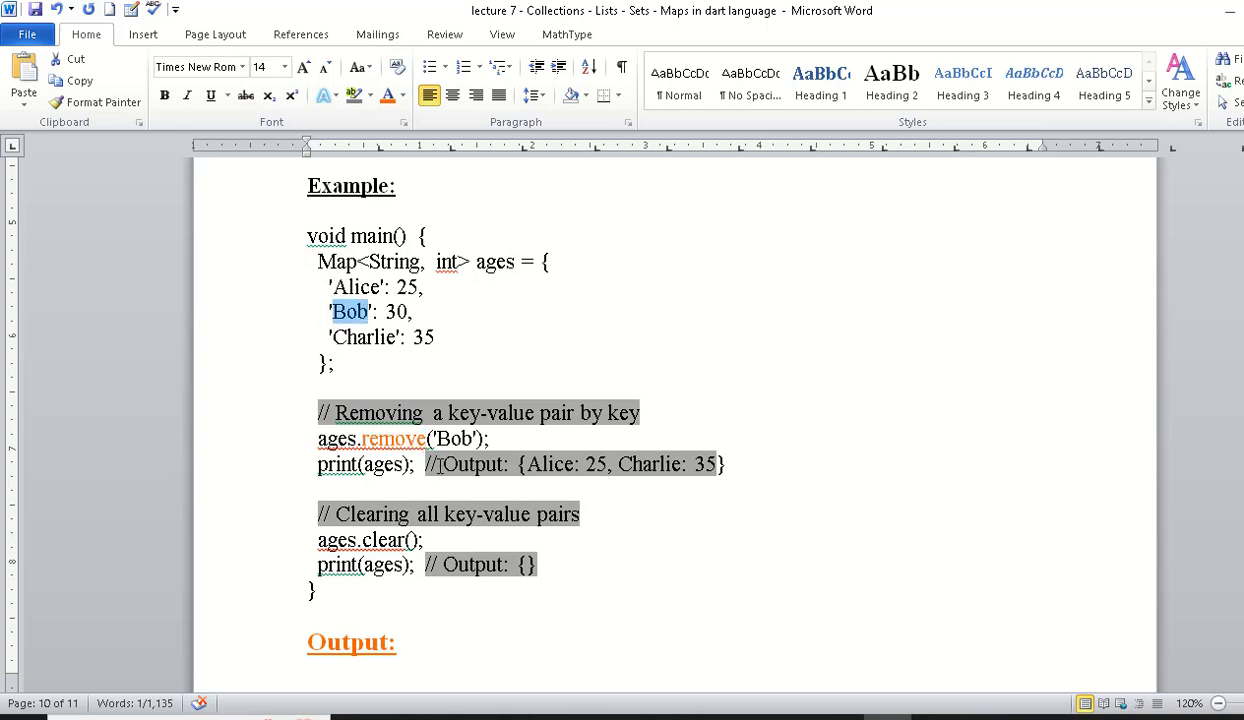
pyautogui.moveTo(437, 438); pyautogui.dragTo(474, 438)
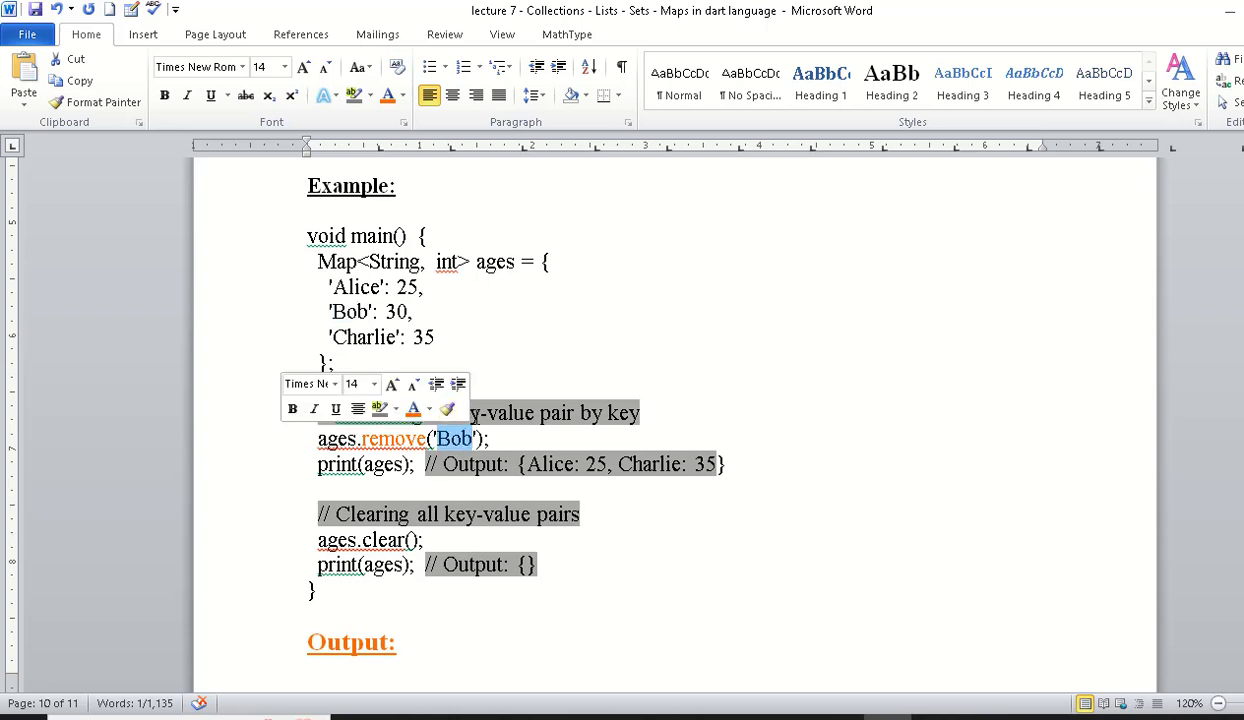
pyautogui.click(380, 455)
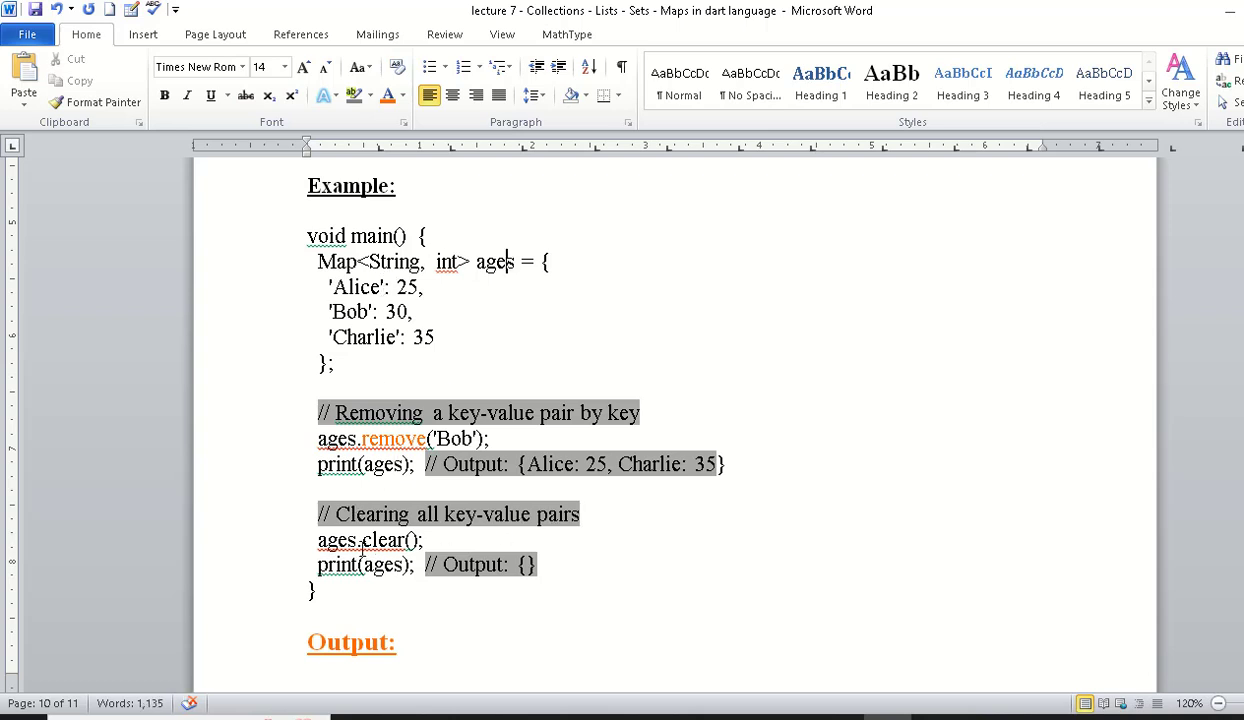
pyautogui.moveTo(360, 540); pyautogui.dragTo(433, 540)
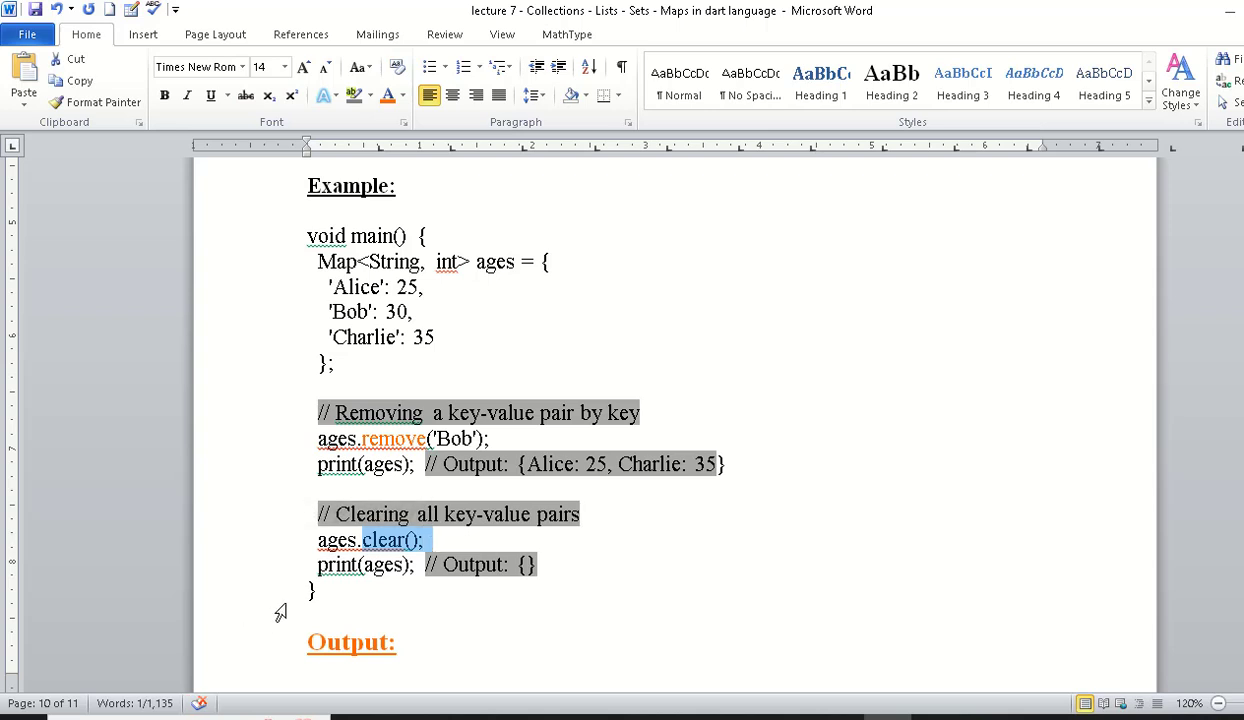
pyautogui.moveTo(316, 590); pyautogui.dragTo(299, 237)
pyautogui.hotkey('ctrl', 'c')
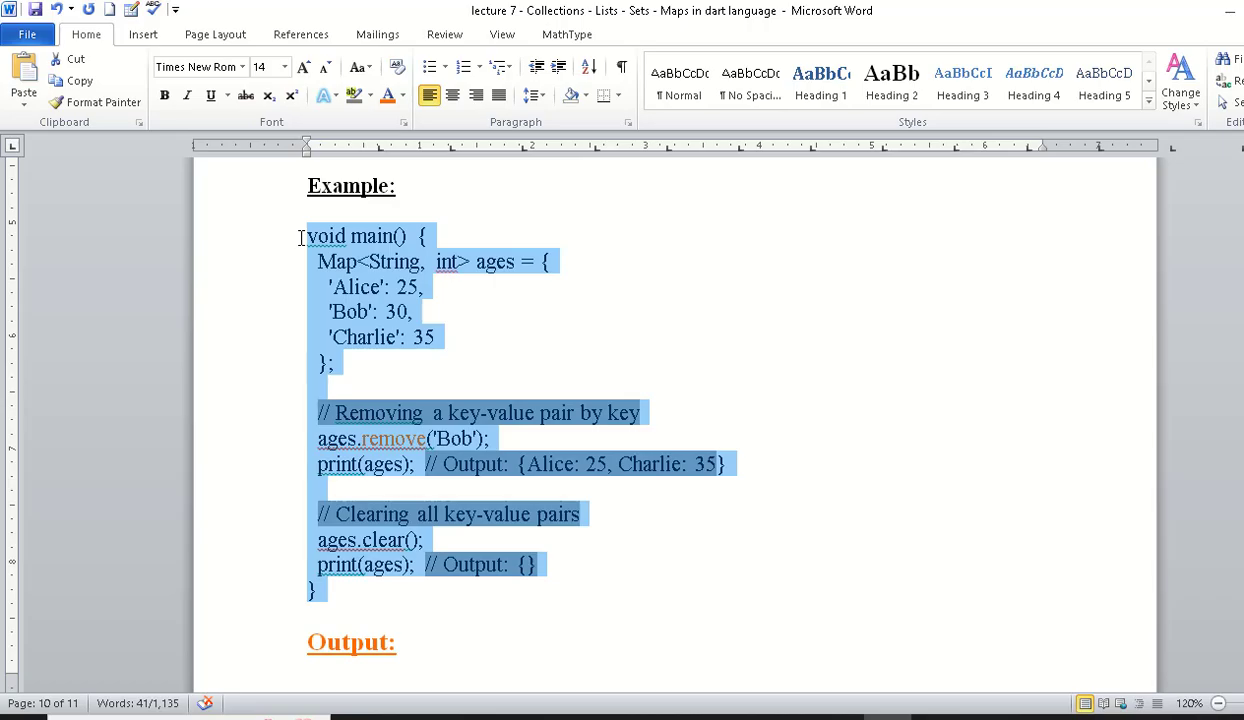
pyautogui.click(790, 716)
# Step: Replace the code in hello.dart with the copied remove/clear example and save it
pyautogui.click(624, 340)
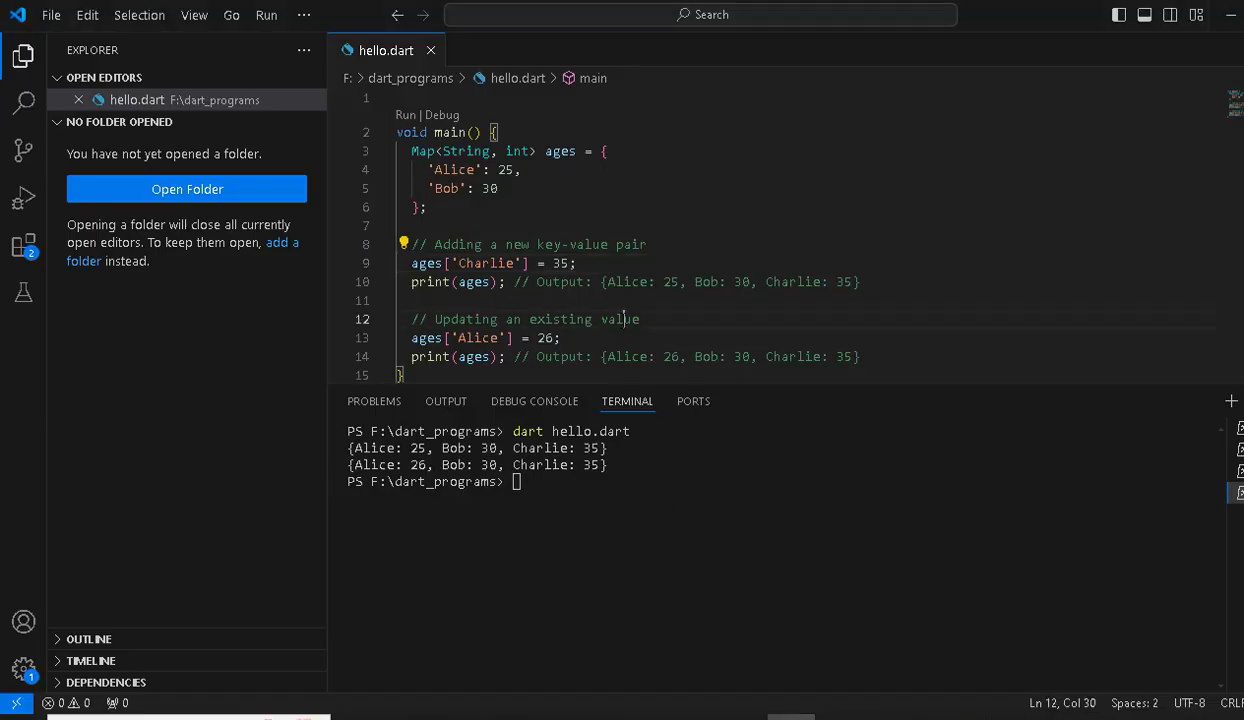
pyautogui.hotkey('ctrl', 'a')
pyautogui.hotkey('ctrl', 'v')
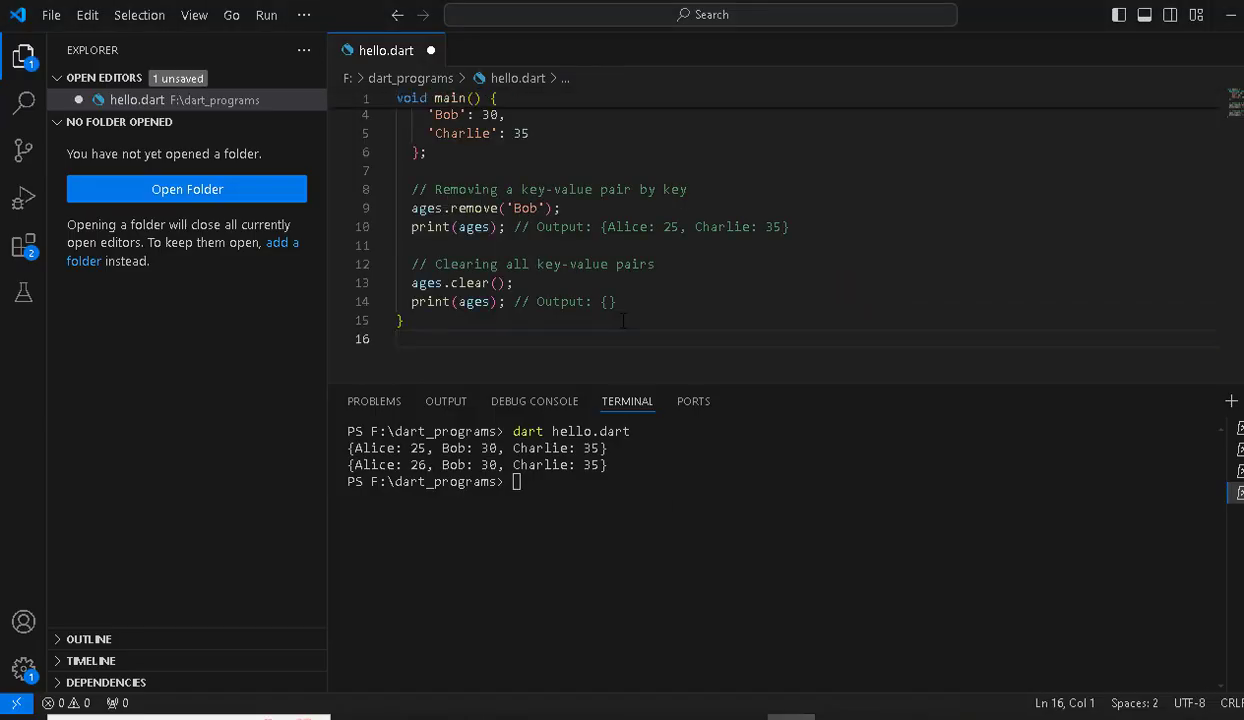
pyautogui.hotkey('ctrl', 's')
# Step: Clear the terminal and run dart hello.dart, printing {Alice: 25, Charlie: 35} and {}
pyautogui.click(545, 485)
pyautogui.write('cl')
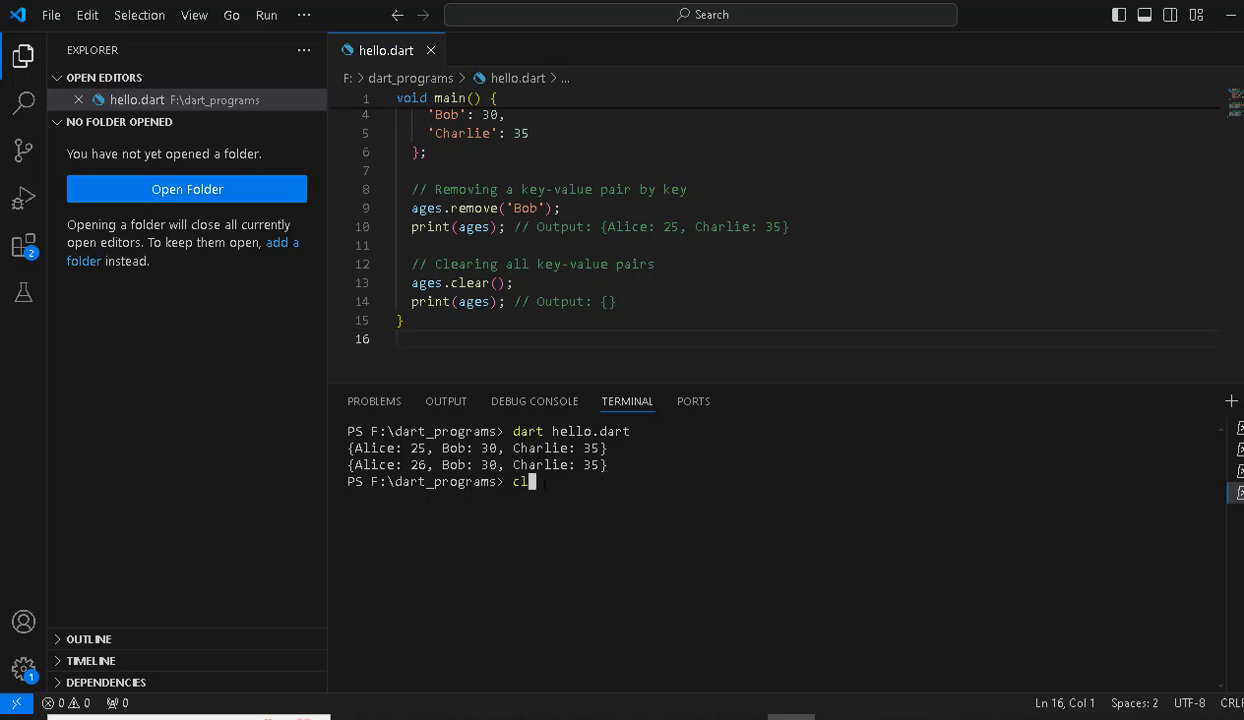
pyautogui.write('s')
pyautogui.press('Return')
pyautogui.write('dart hello')
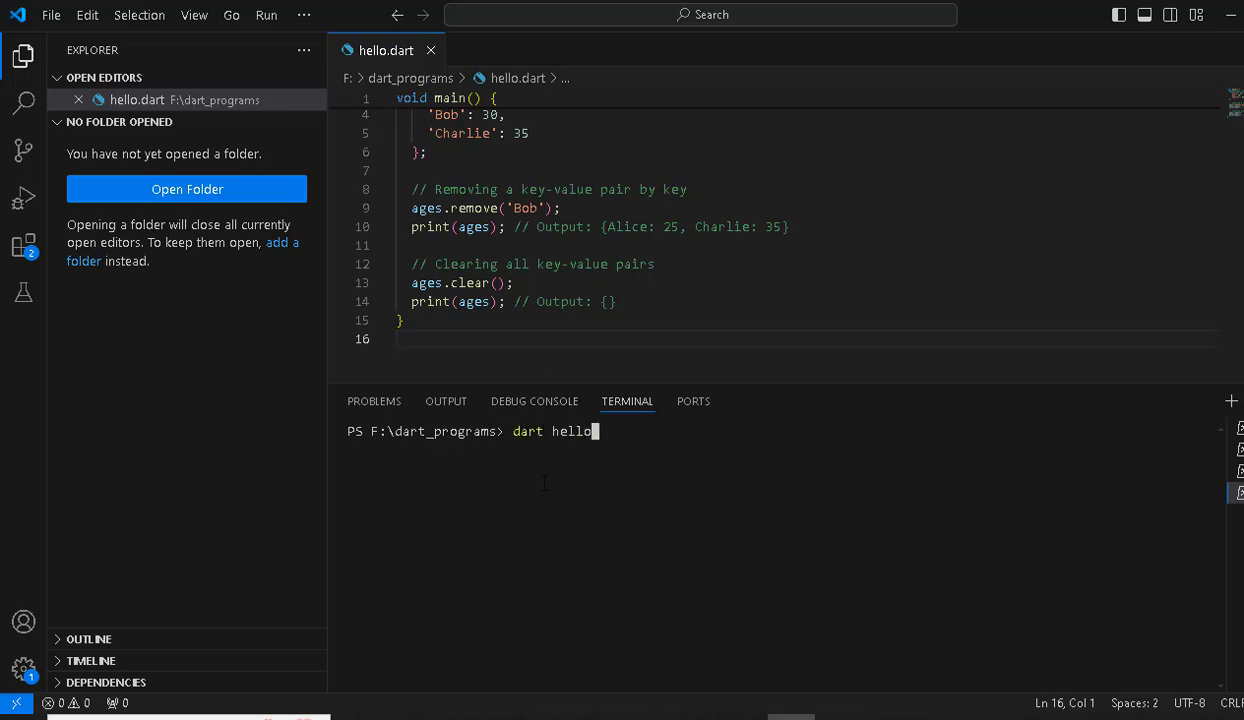
pyautogui.write('.da')
pyautogui.press('BackSpace')
pyautogui.press('BackSpace')
pyautogui.press('BackSpace')
pyautogui.press('BackSpace')
pyautogui.write('o.dart')
pyautogui.press('Return')
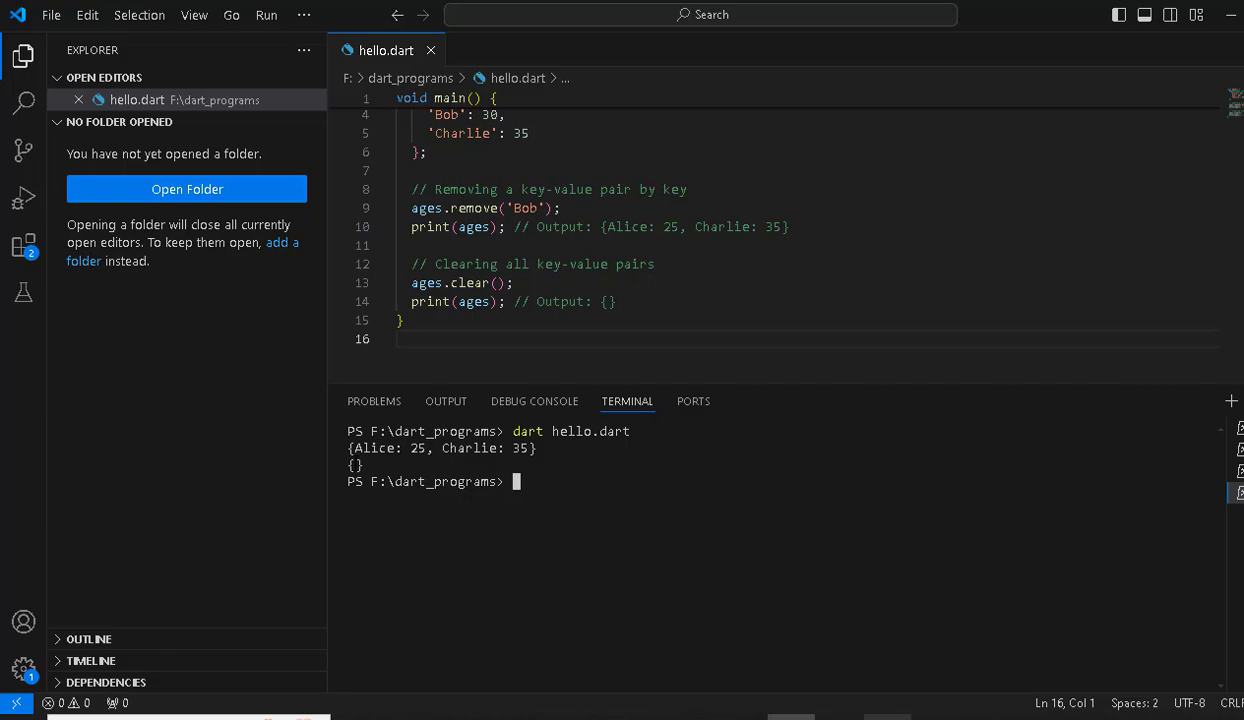
pyautogui.click(843, 717)
pyautogui.moveTo(1240, 555); pyautogui.dragTo(1240, 577)
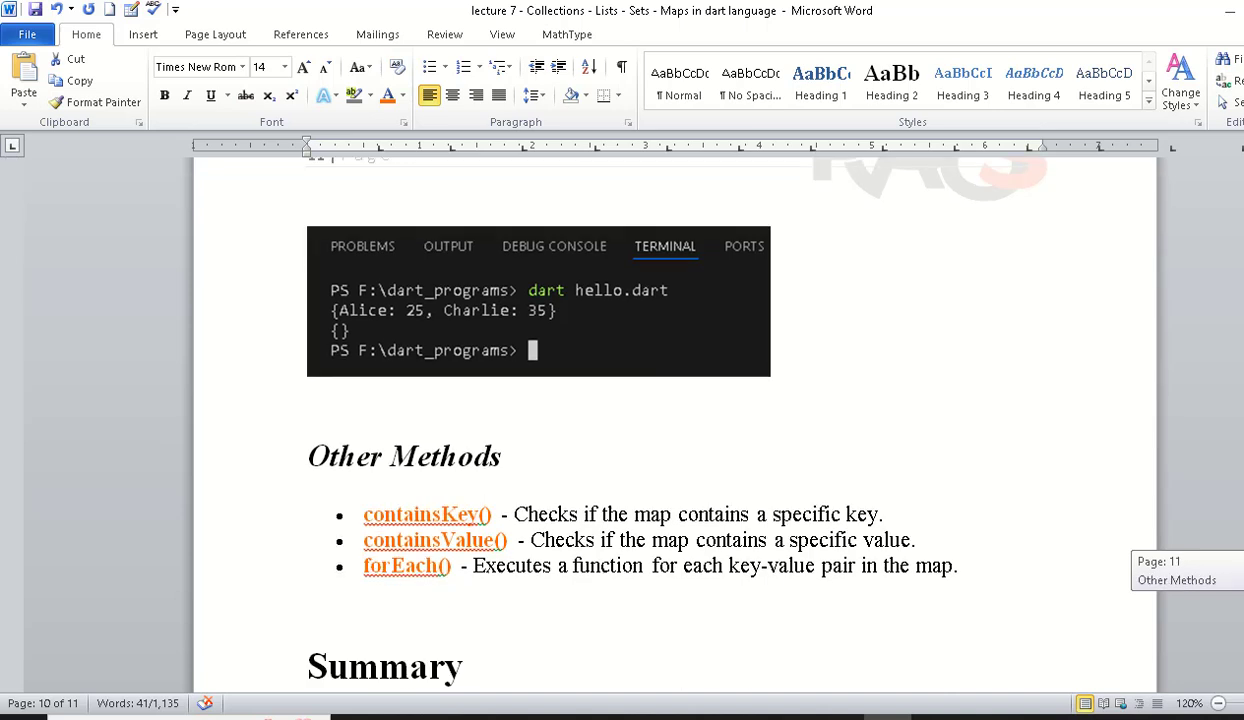
pyautogui.scroll(-3, 657, 410)
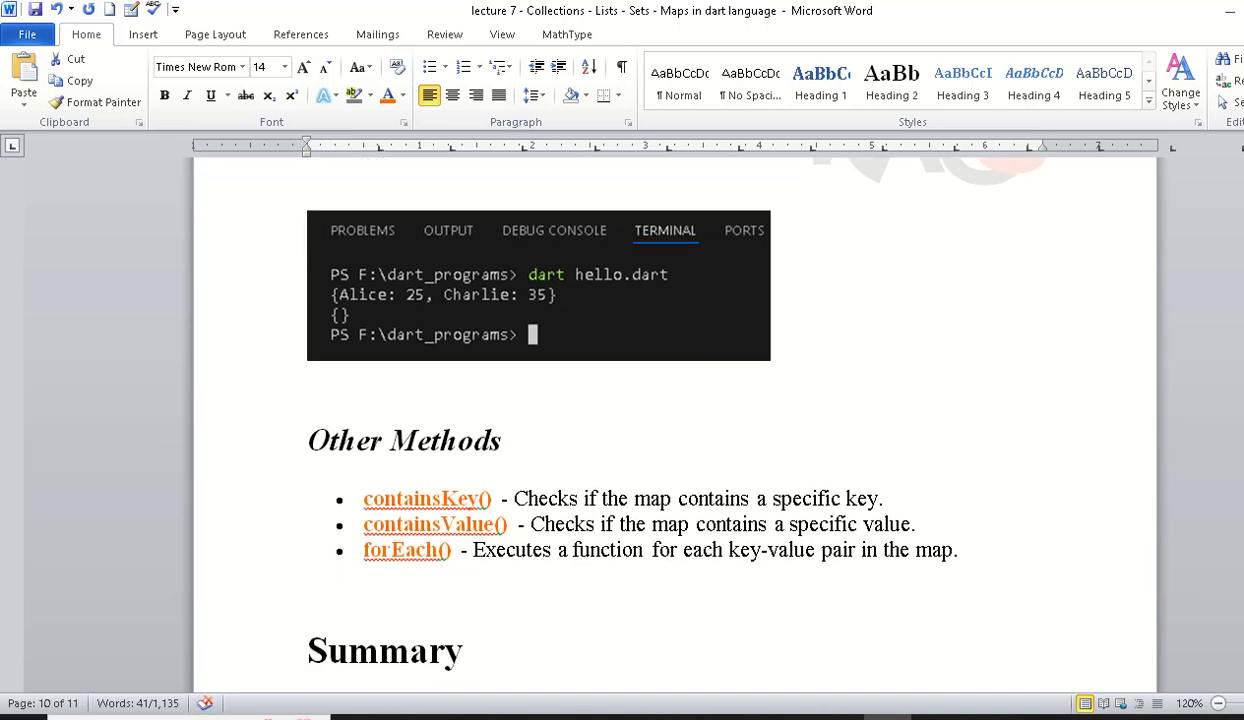
pyautogui.scroll(-1, 367, 383)
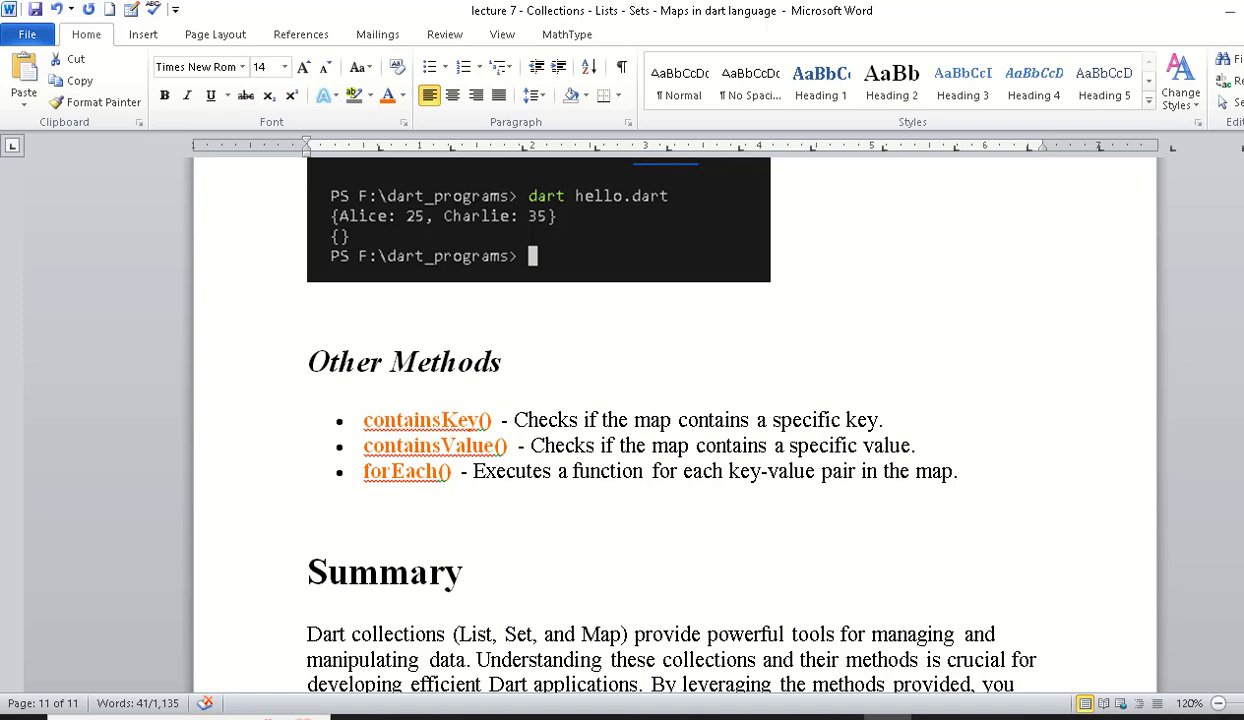
pyautogui.scroll(-4, 657, 420)
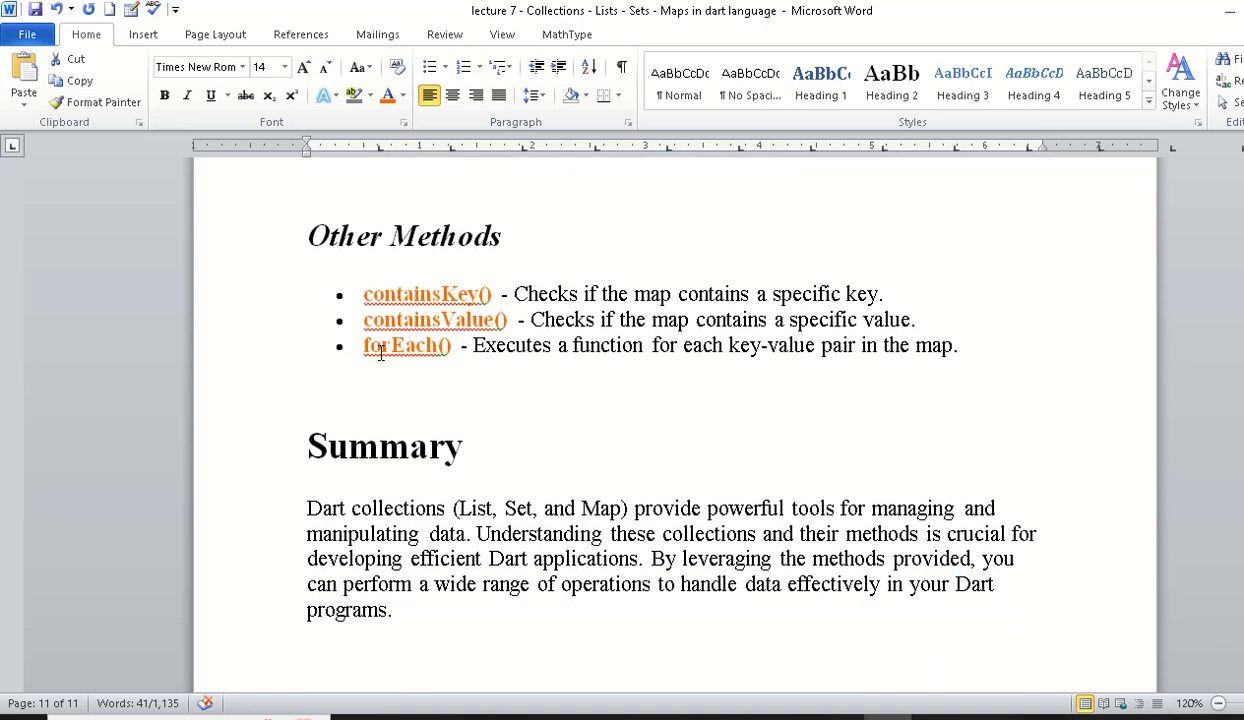
pyautogui.click(698, 318)
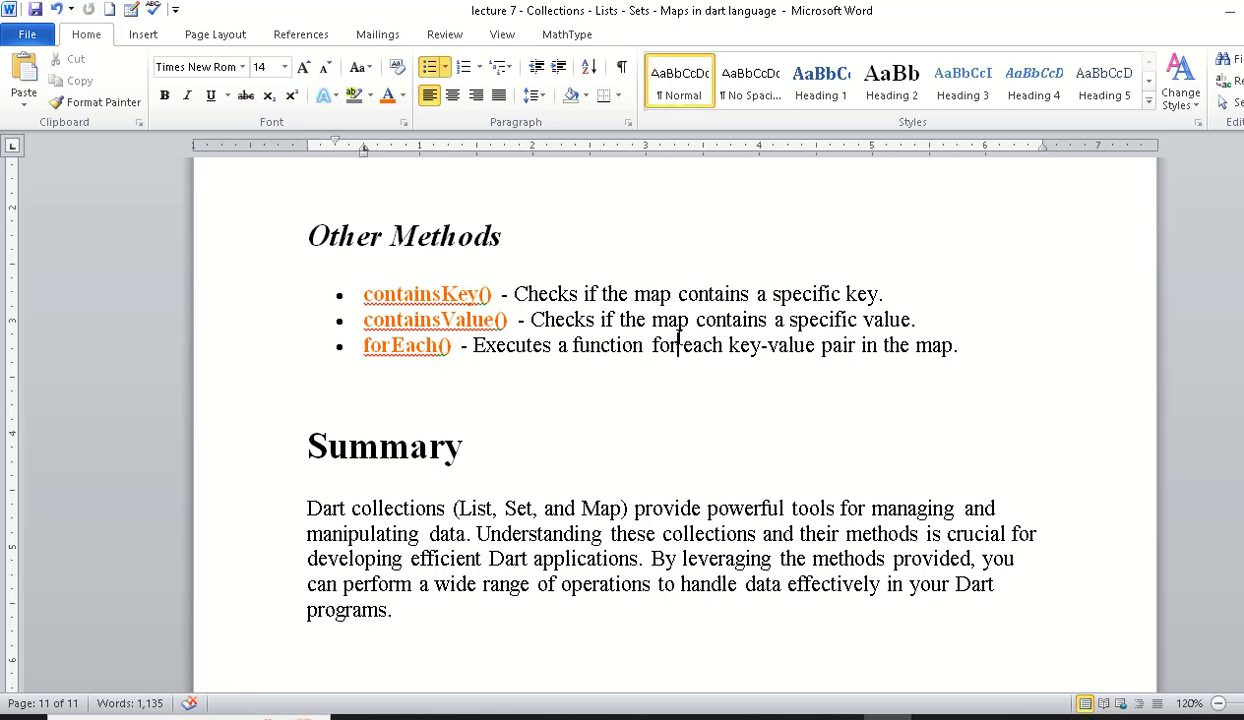
pyautogui.click(679, 343)
# Step: Scroll up to page 1 with the course details, main title and '1. Lists' section
pyautogui.moveTo(1240, 600); pyautogui.dragTo(1240, 160)
pyautogui.moveTo(1240, 595); pyautogui.dragTo(1240, 170)
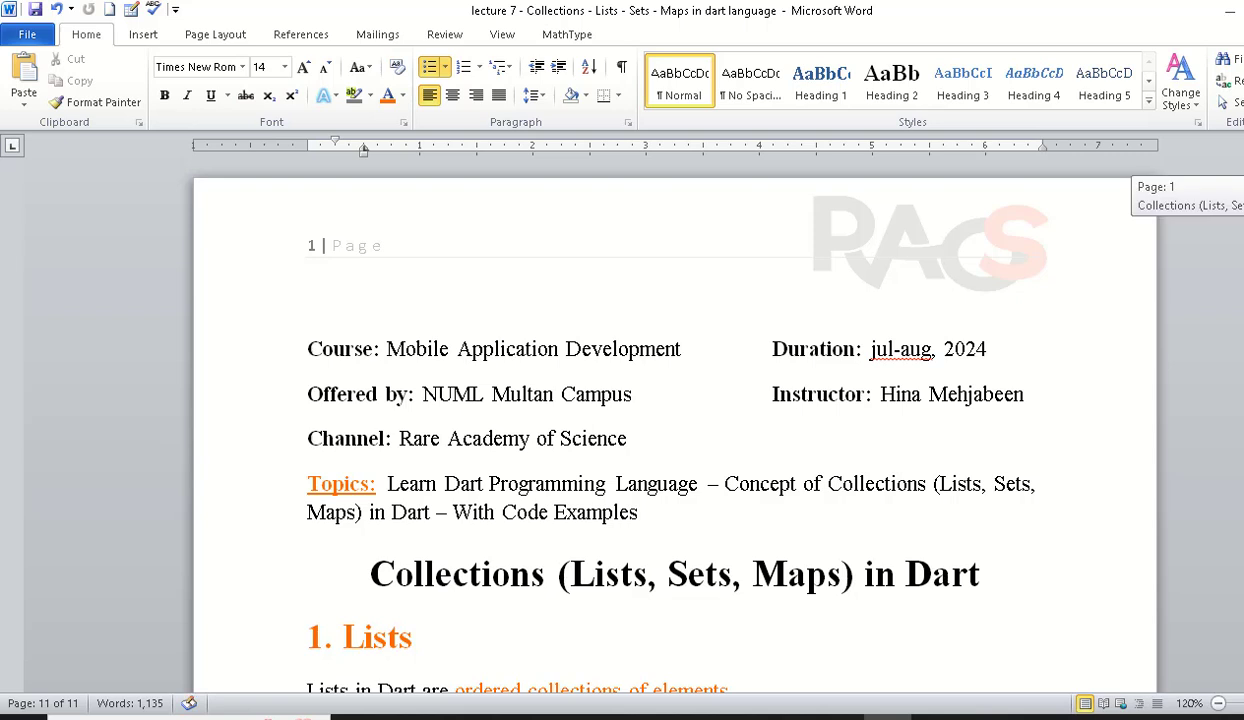
pyautogui.click(1112, 648)
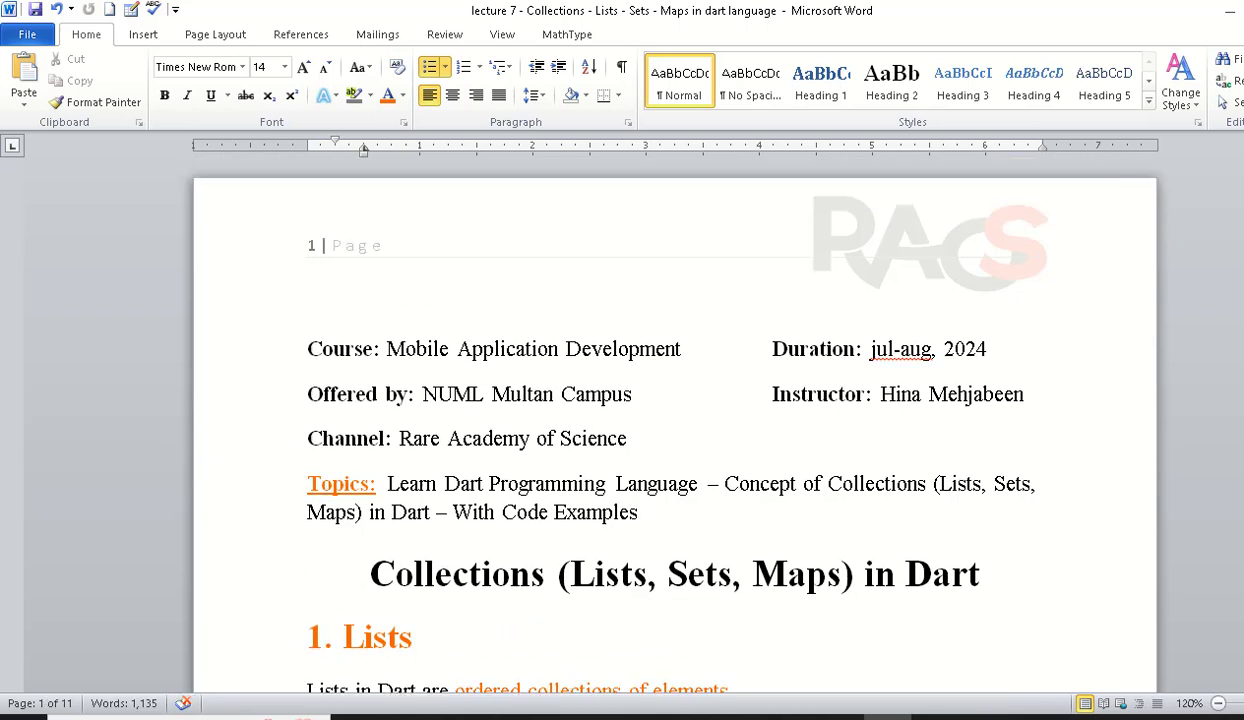
pyautogui.scroll(-1, 675, 420)
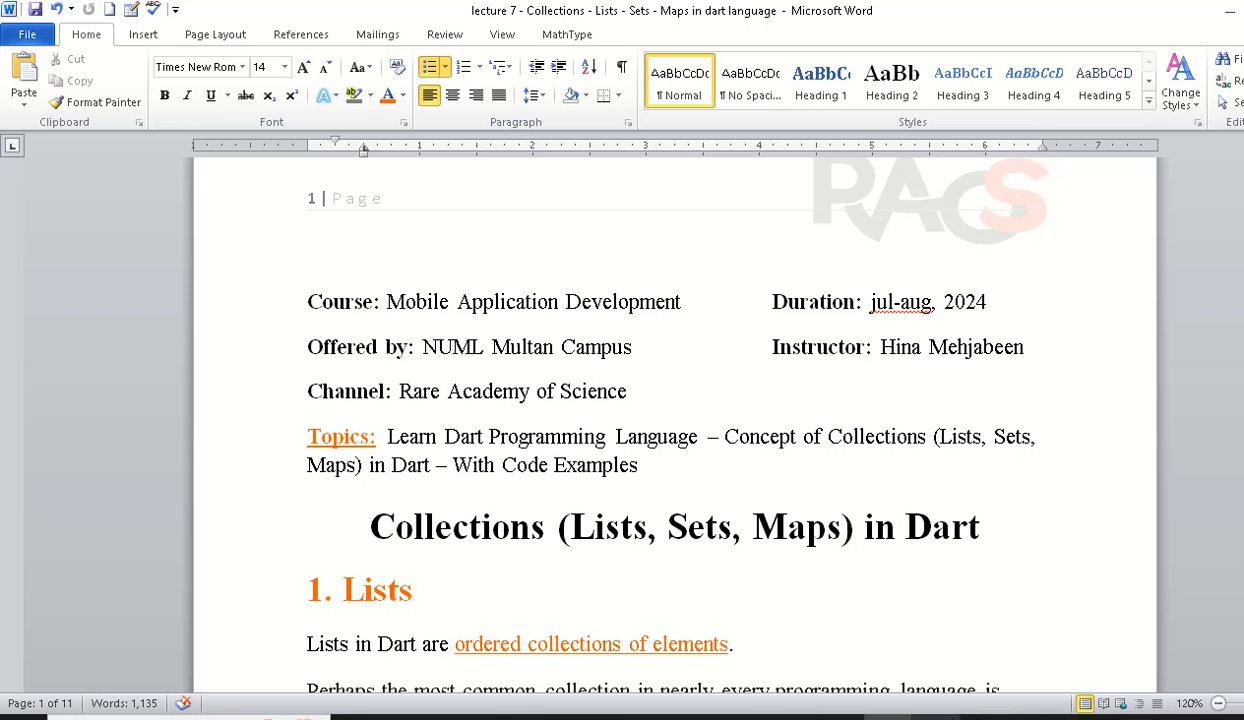
pyautogui.moveTo(935, 717)
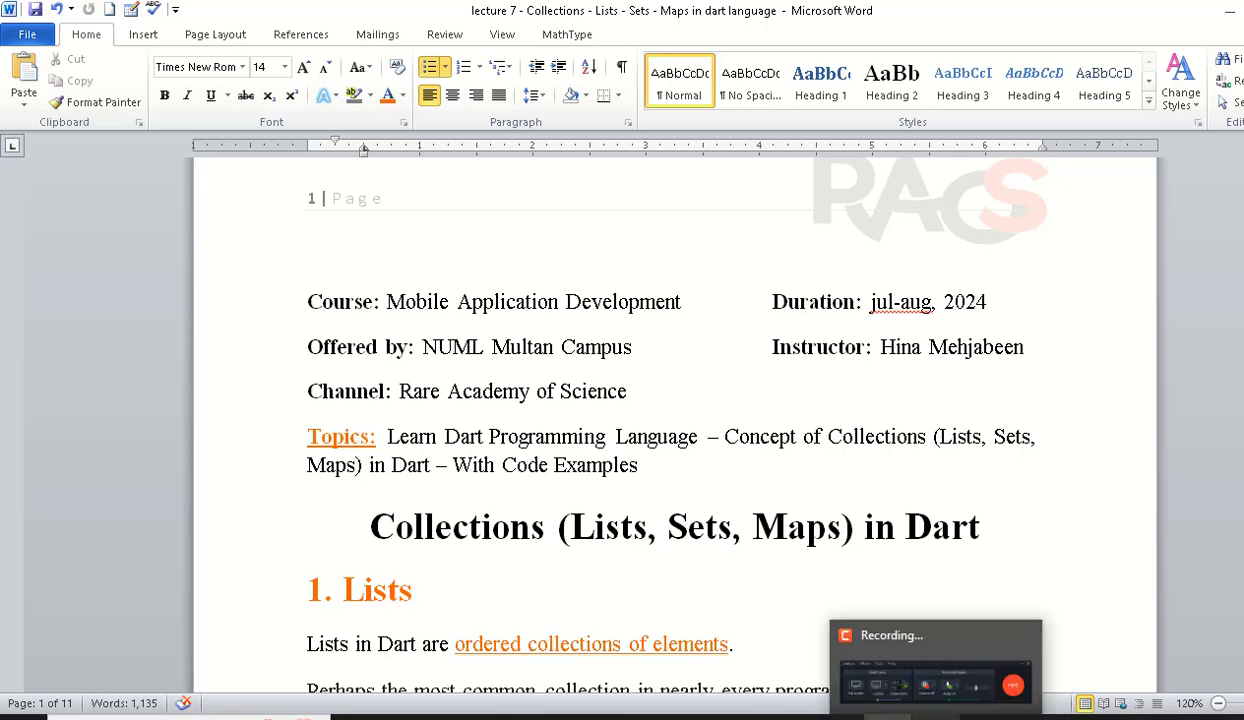